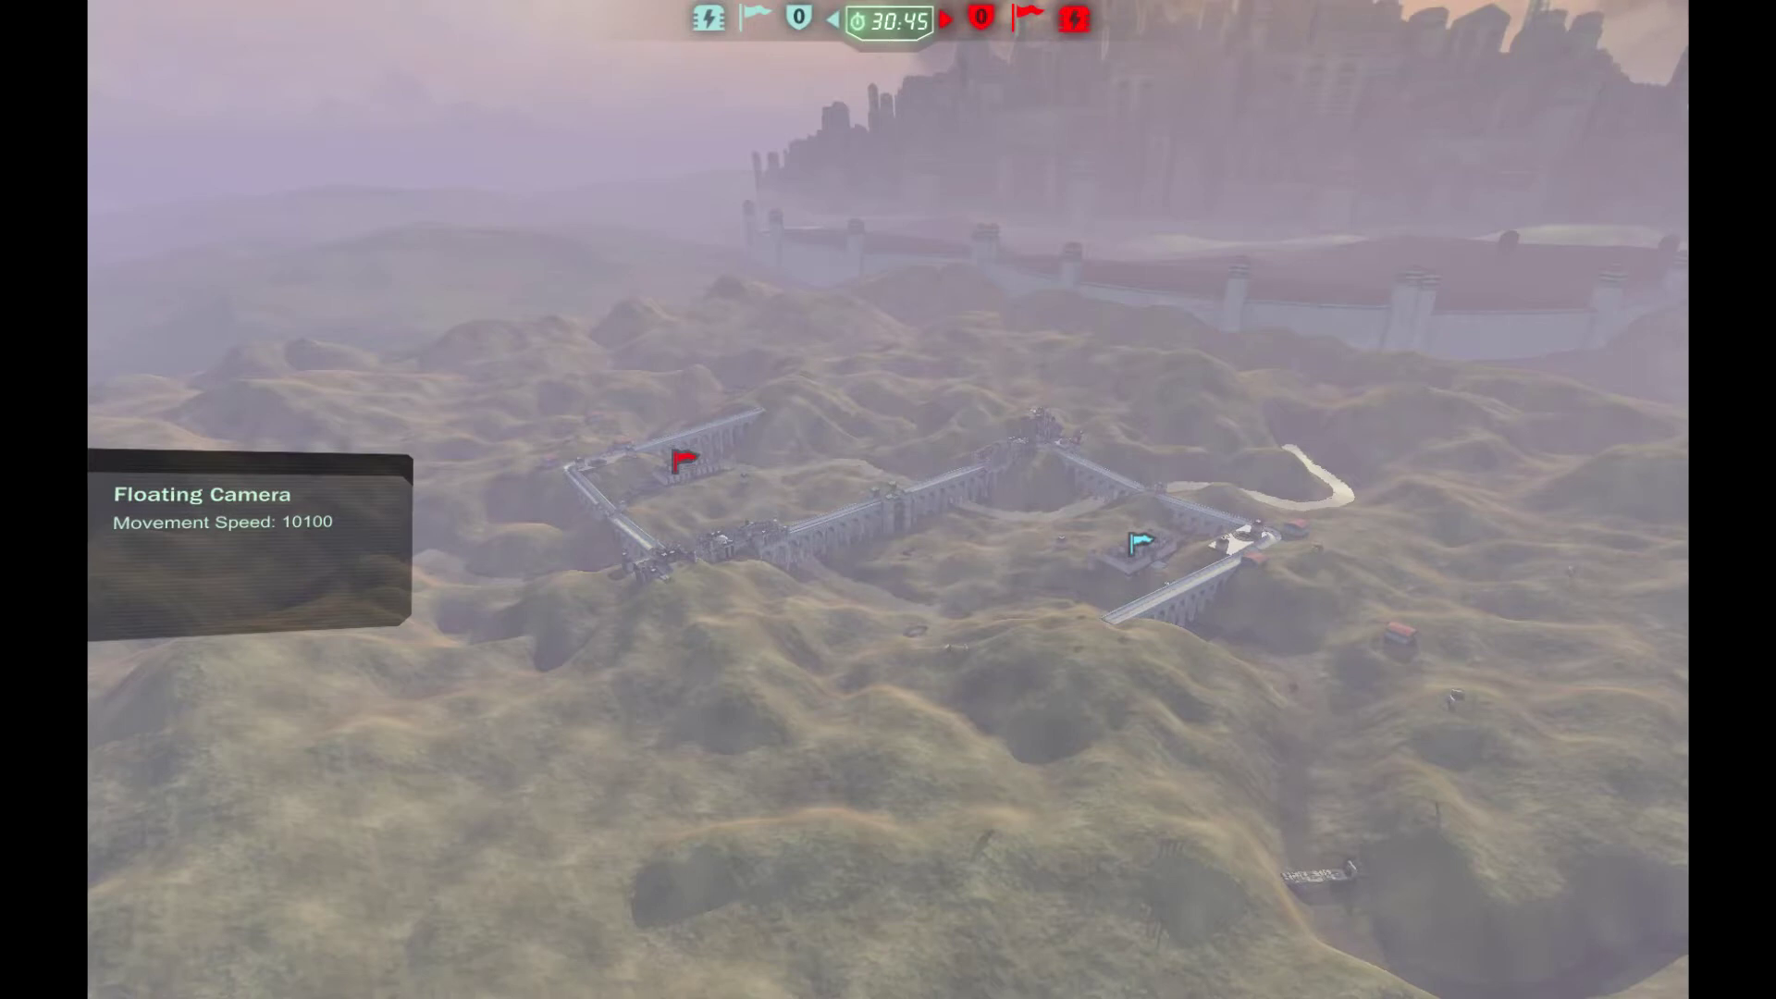
Step: Fly the camera from the distant map overview down to the central aqueduct and examine its arches and gate towers
{"action": "key", "text": "w"}
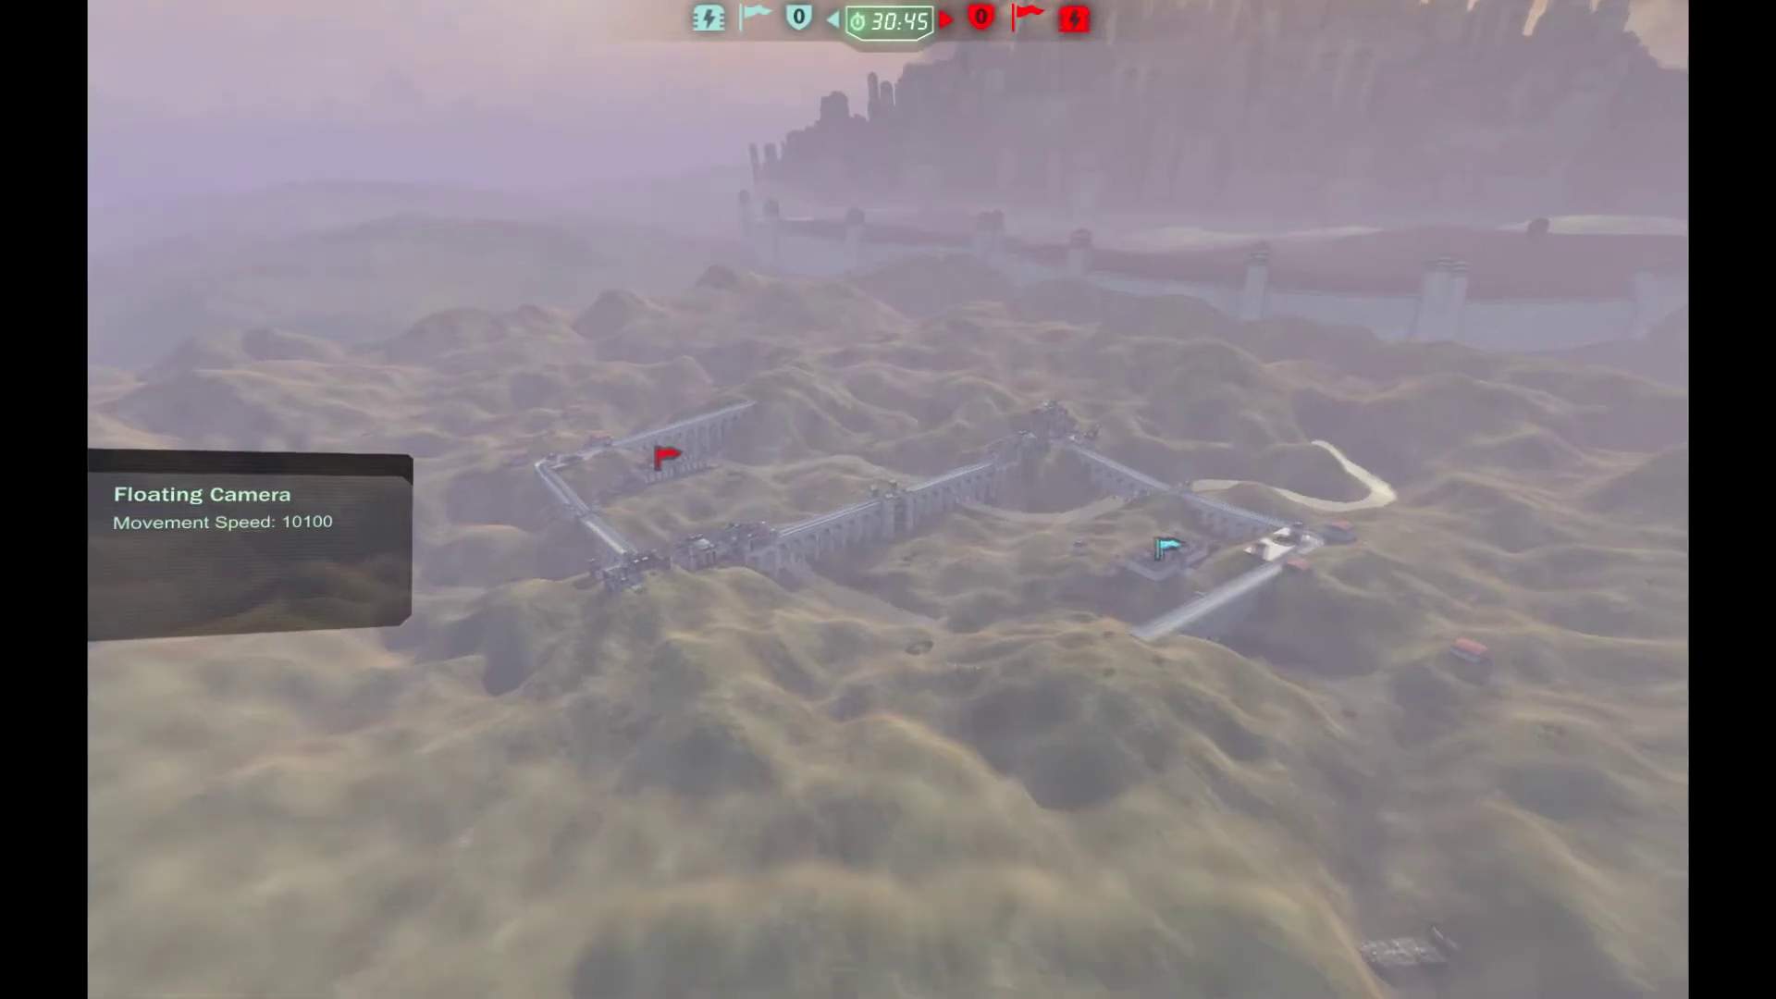
{"action": "key", "text": "w"}
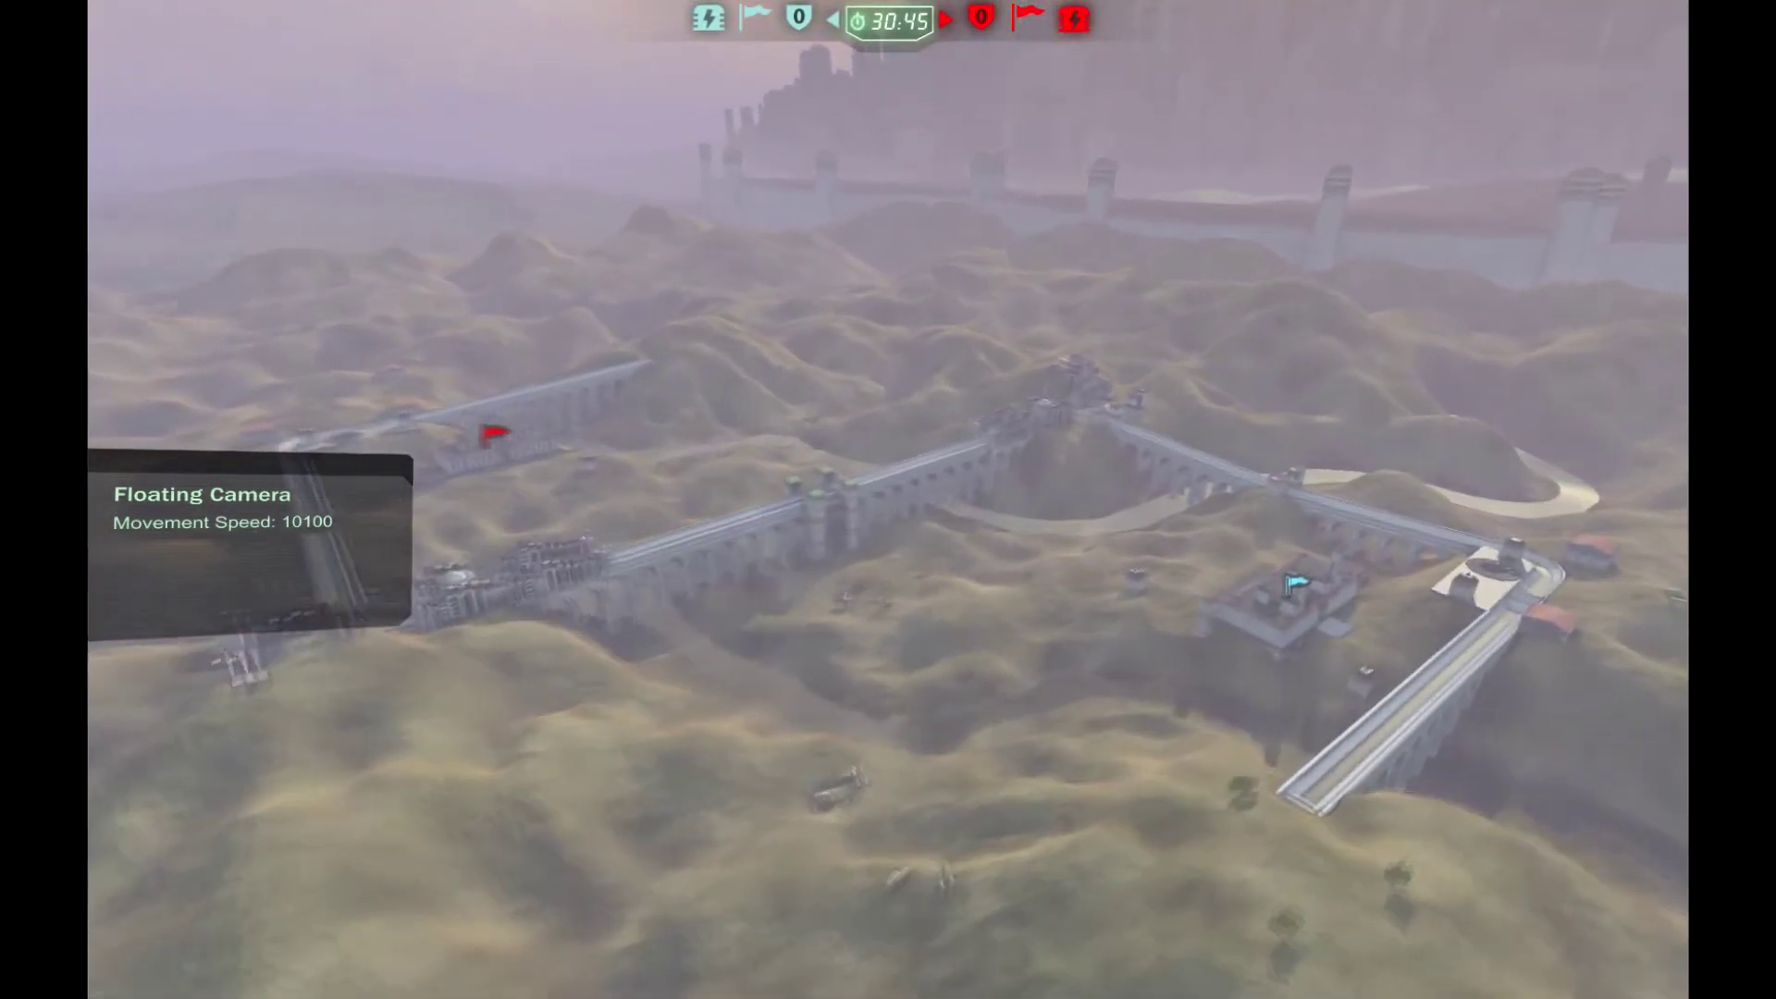
{"action": "key", "text": "w"}
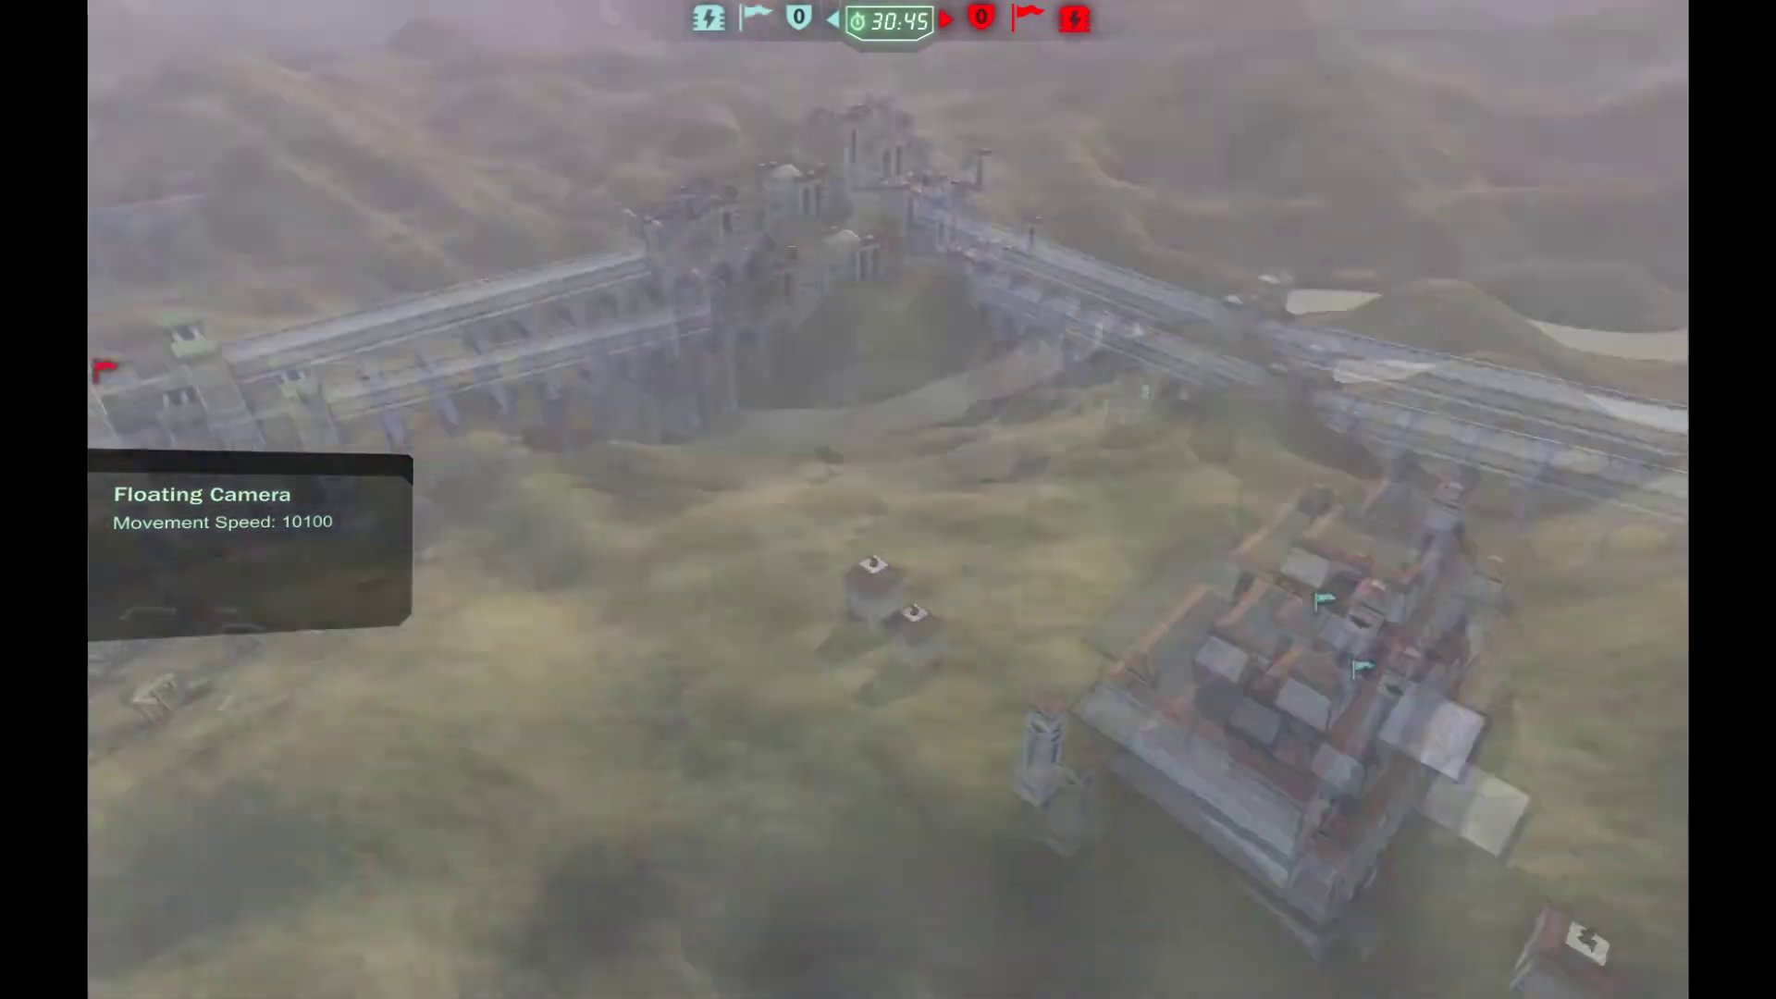
{"action": "key", "text": "w"}
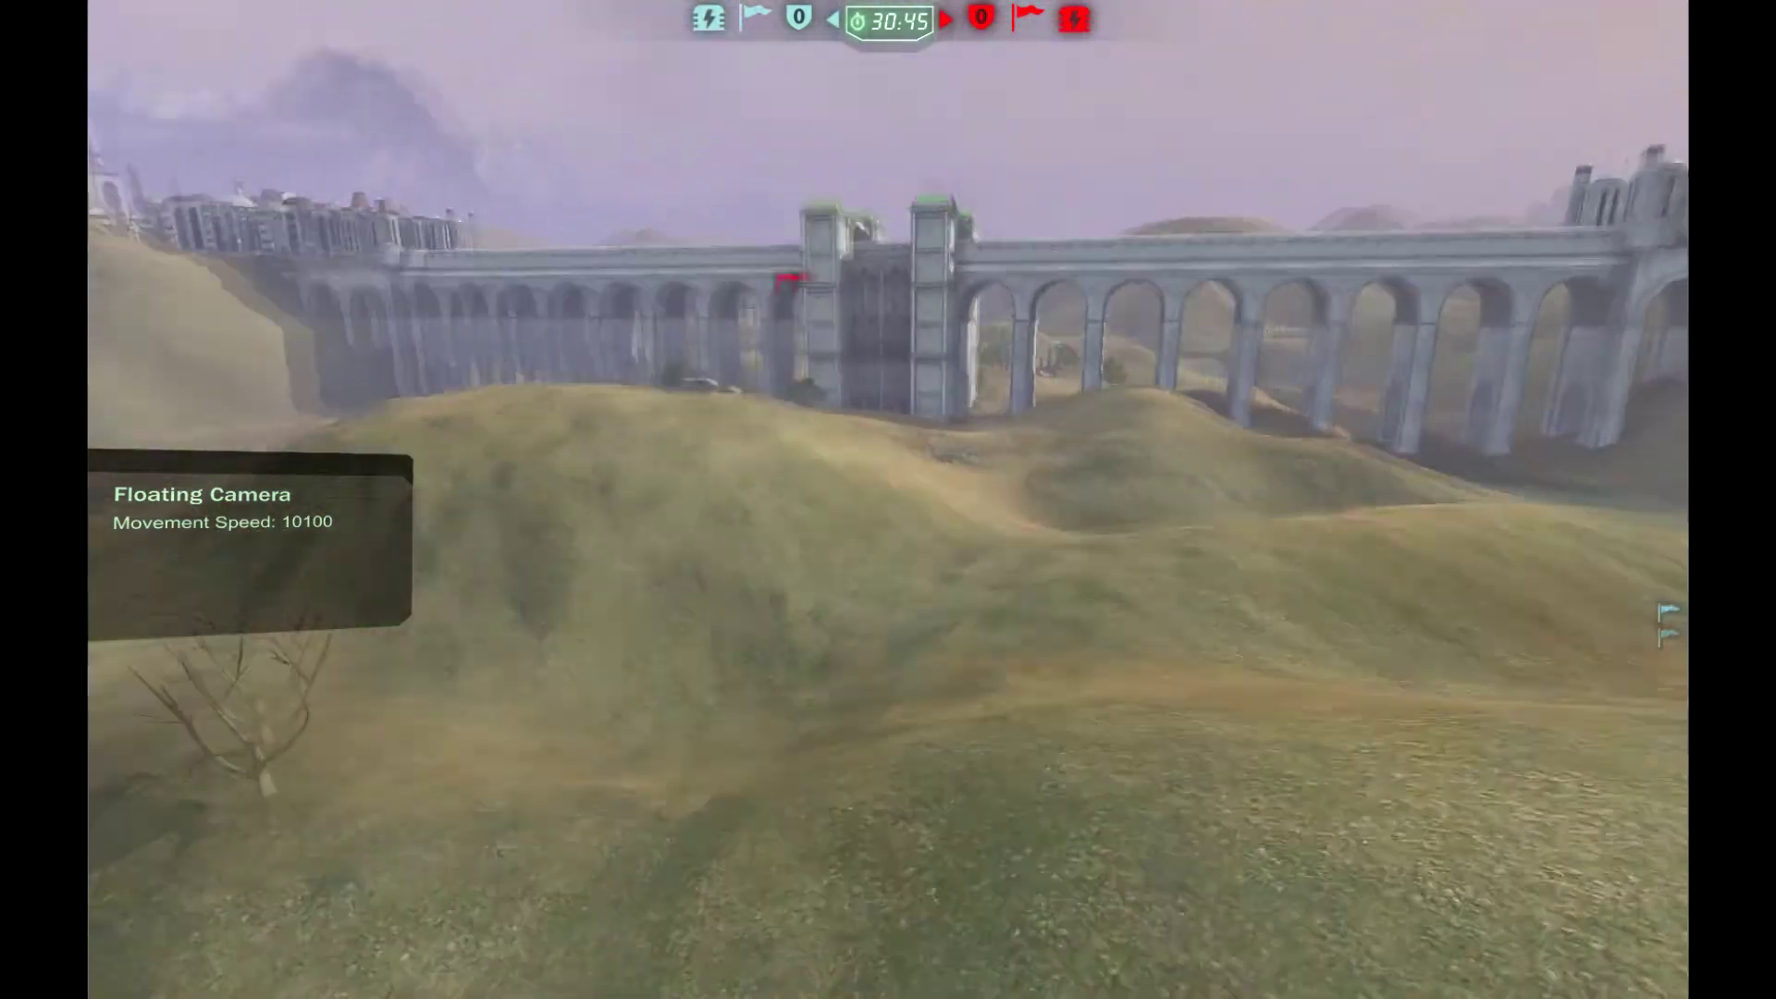
{"action": "key", "text": "a"}
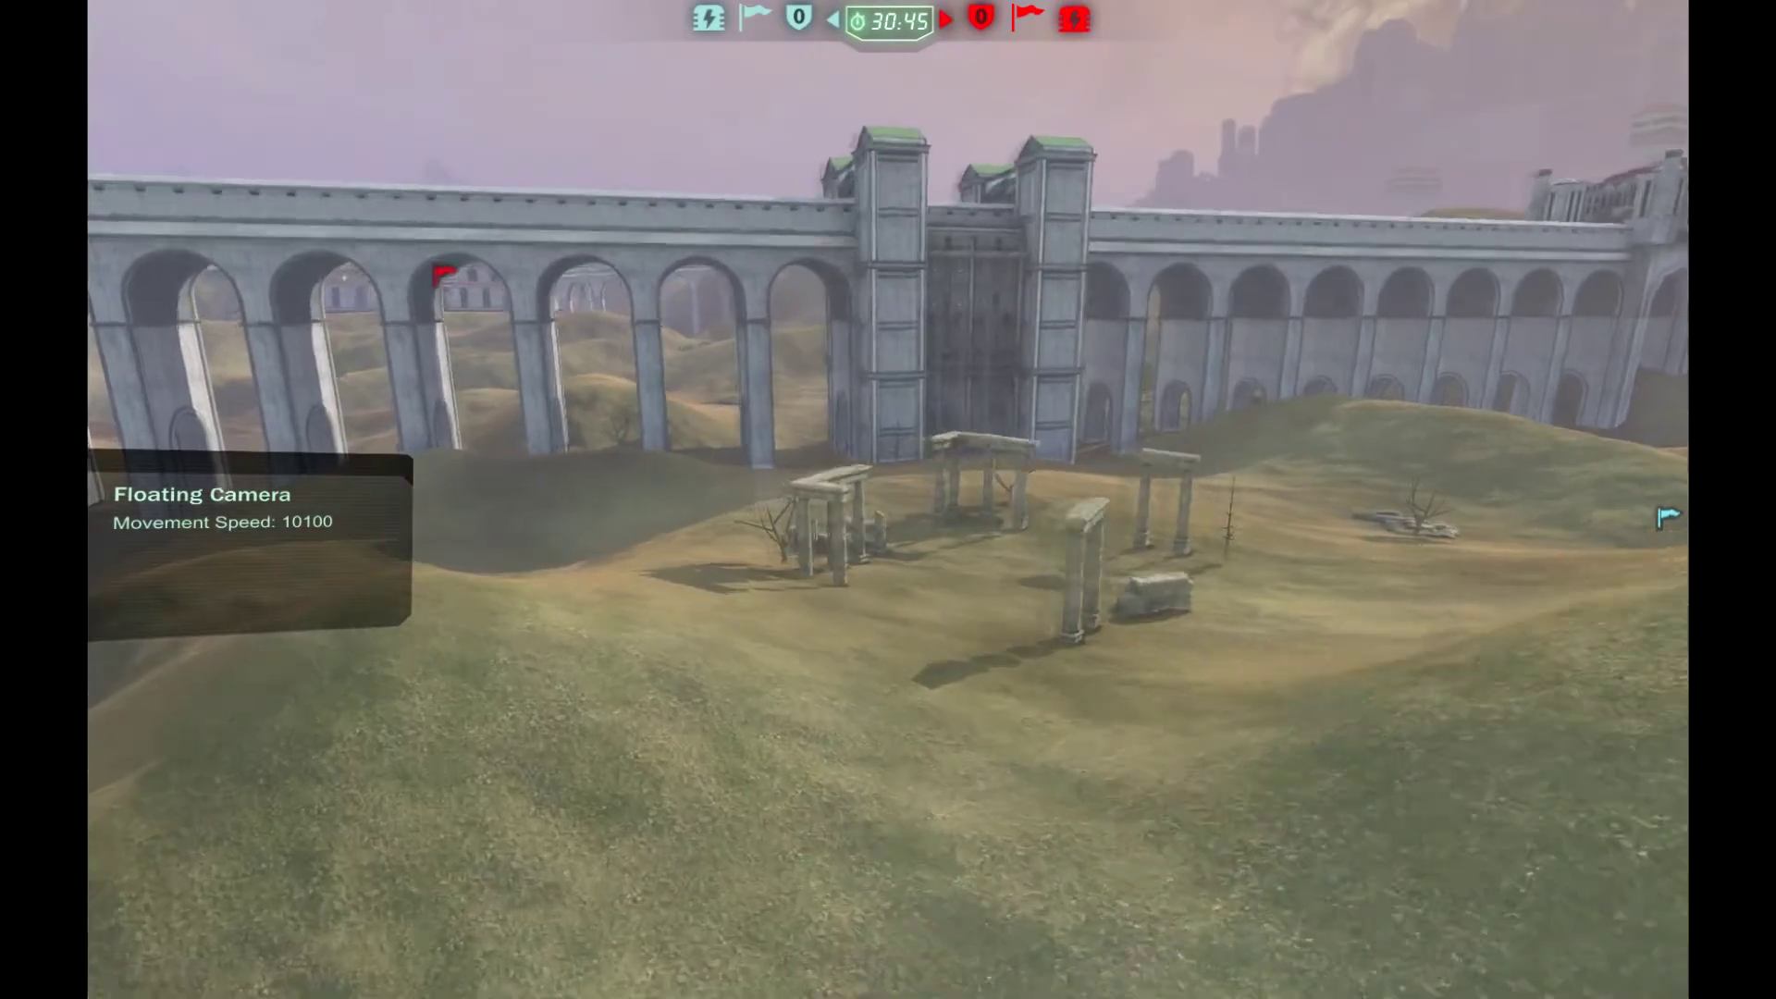
{"action": "key", "text": "w"}
{"action": "key", "text": "w"}
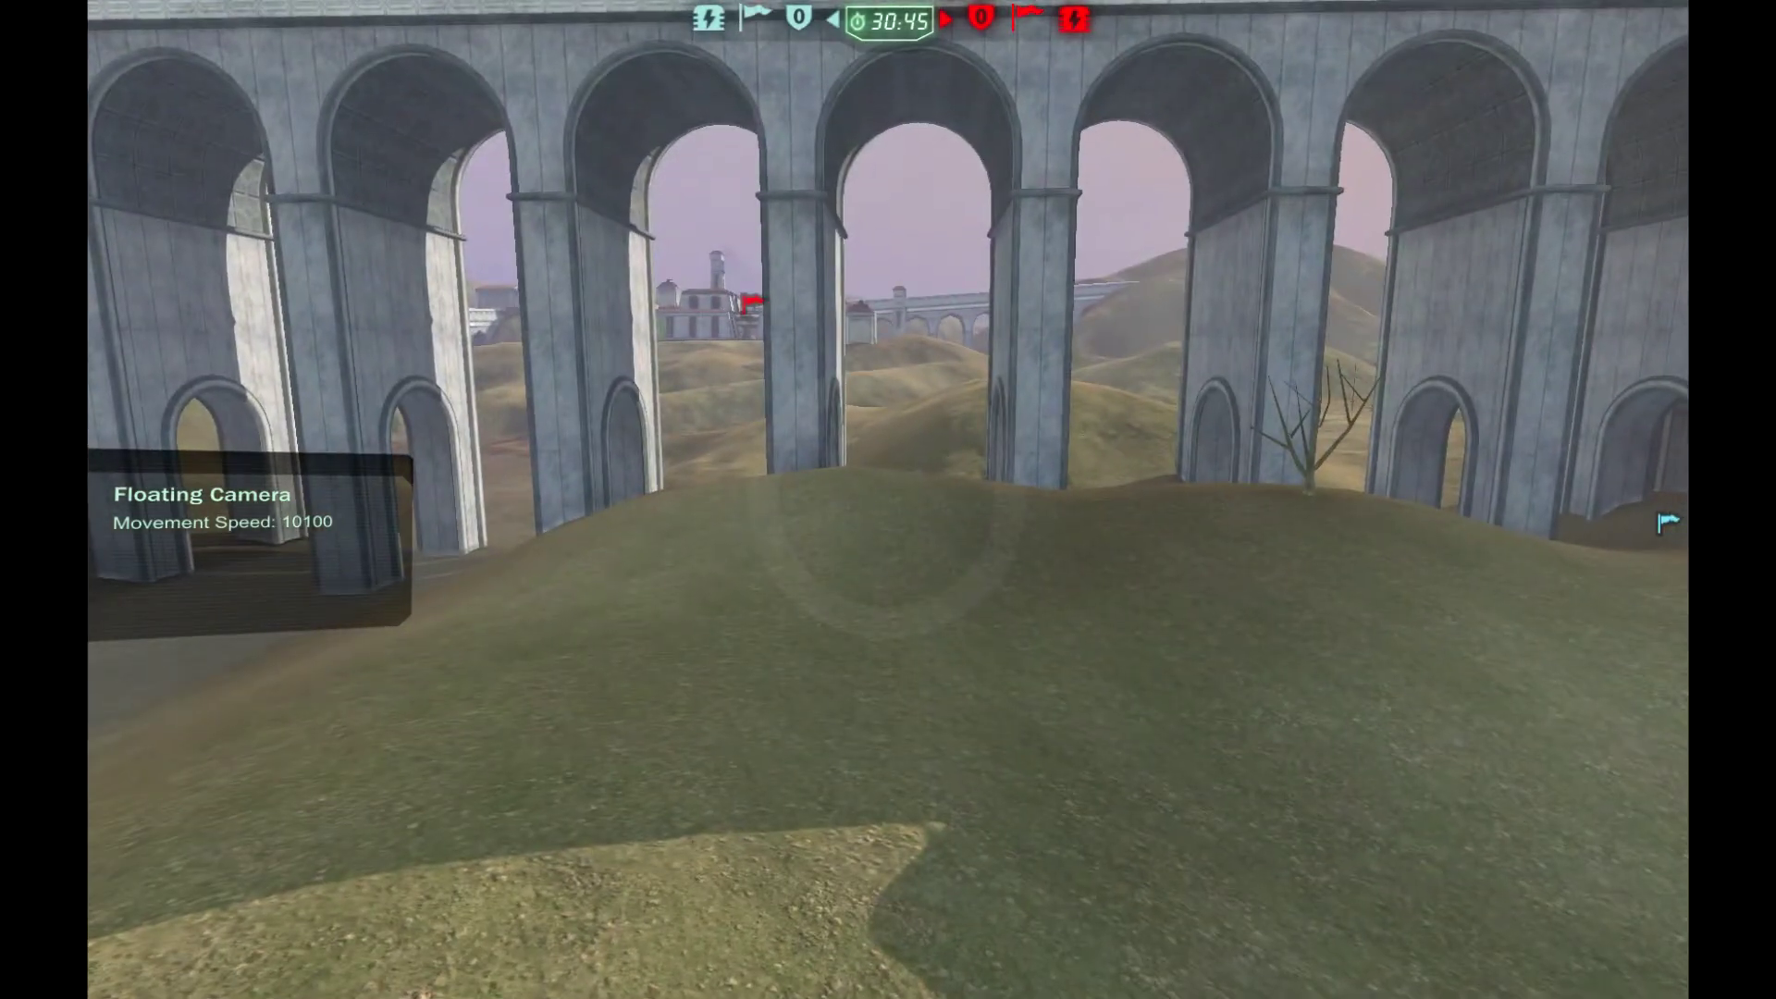
{"action": "key", "text": "w"}
{"action": "key", "text": "s"}
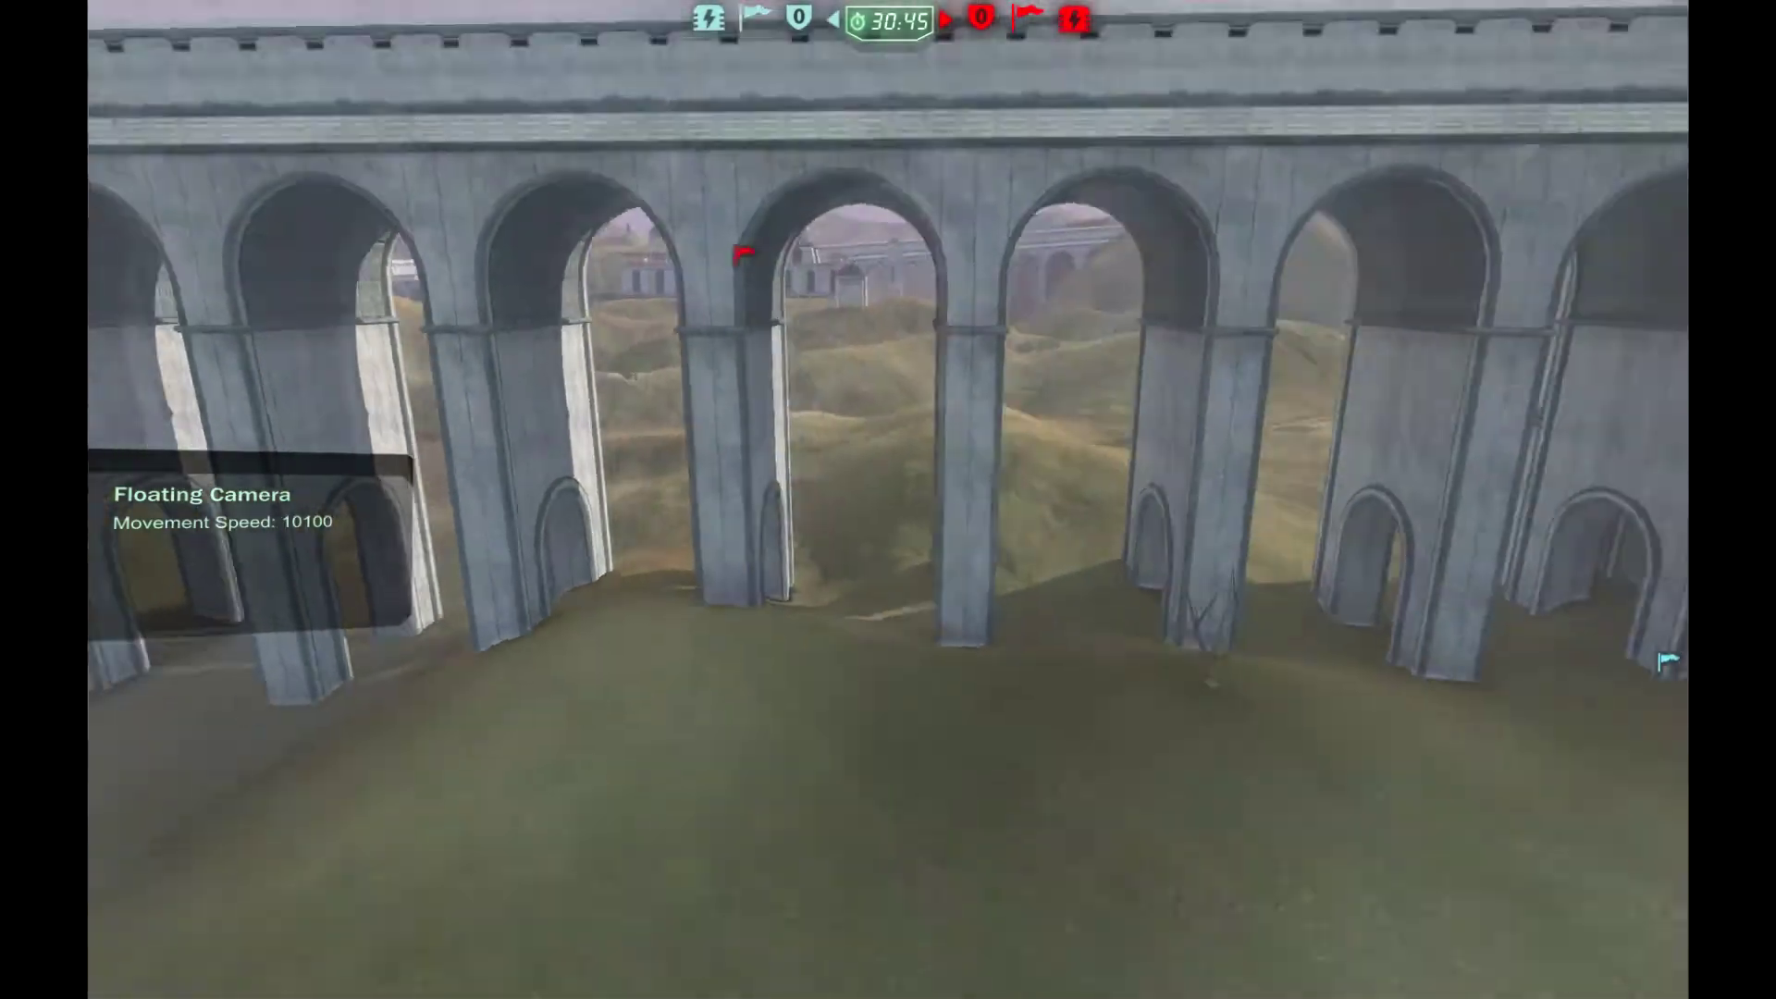
{"action": "key", "text": "s"}
{"action": "key", "text": "w"}
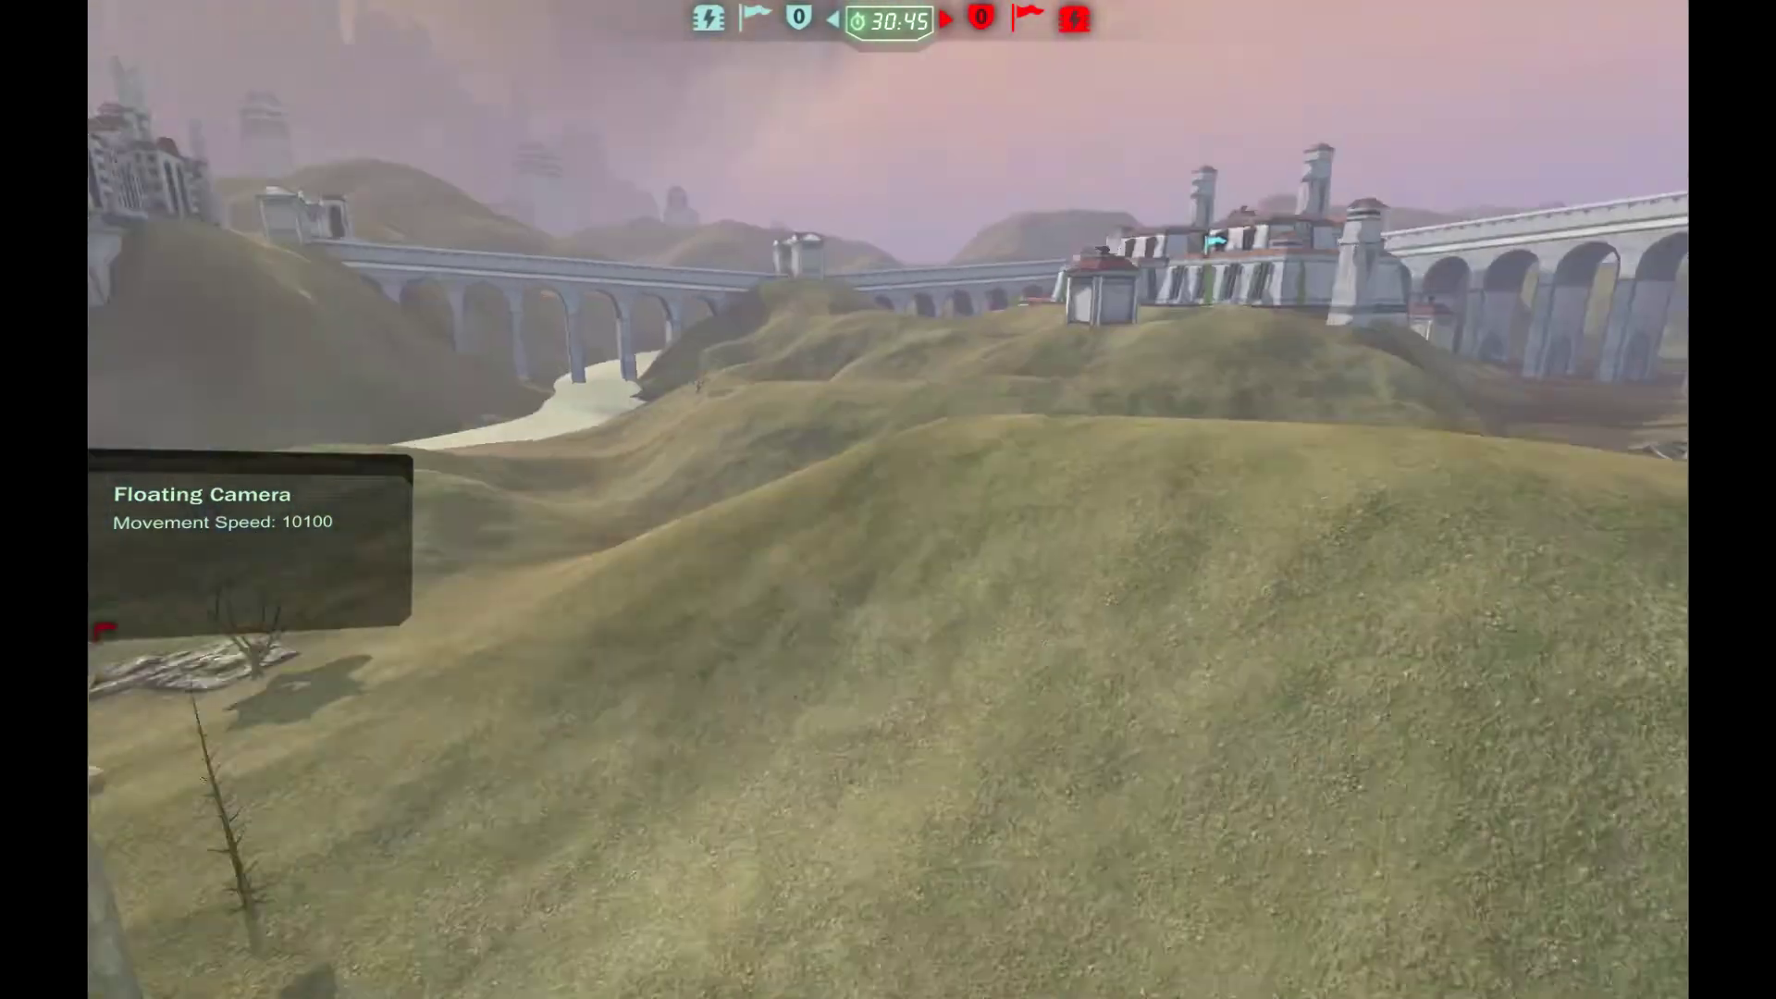
Step: Examine the river crossing under the aqueduct and the blue team's base with its towers, rooftops and nearby landing pad
{"action": "key", "text": "w"}
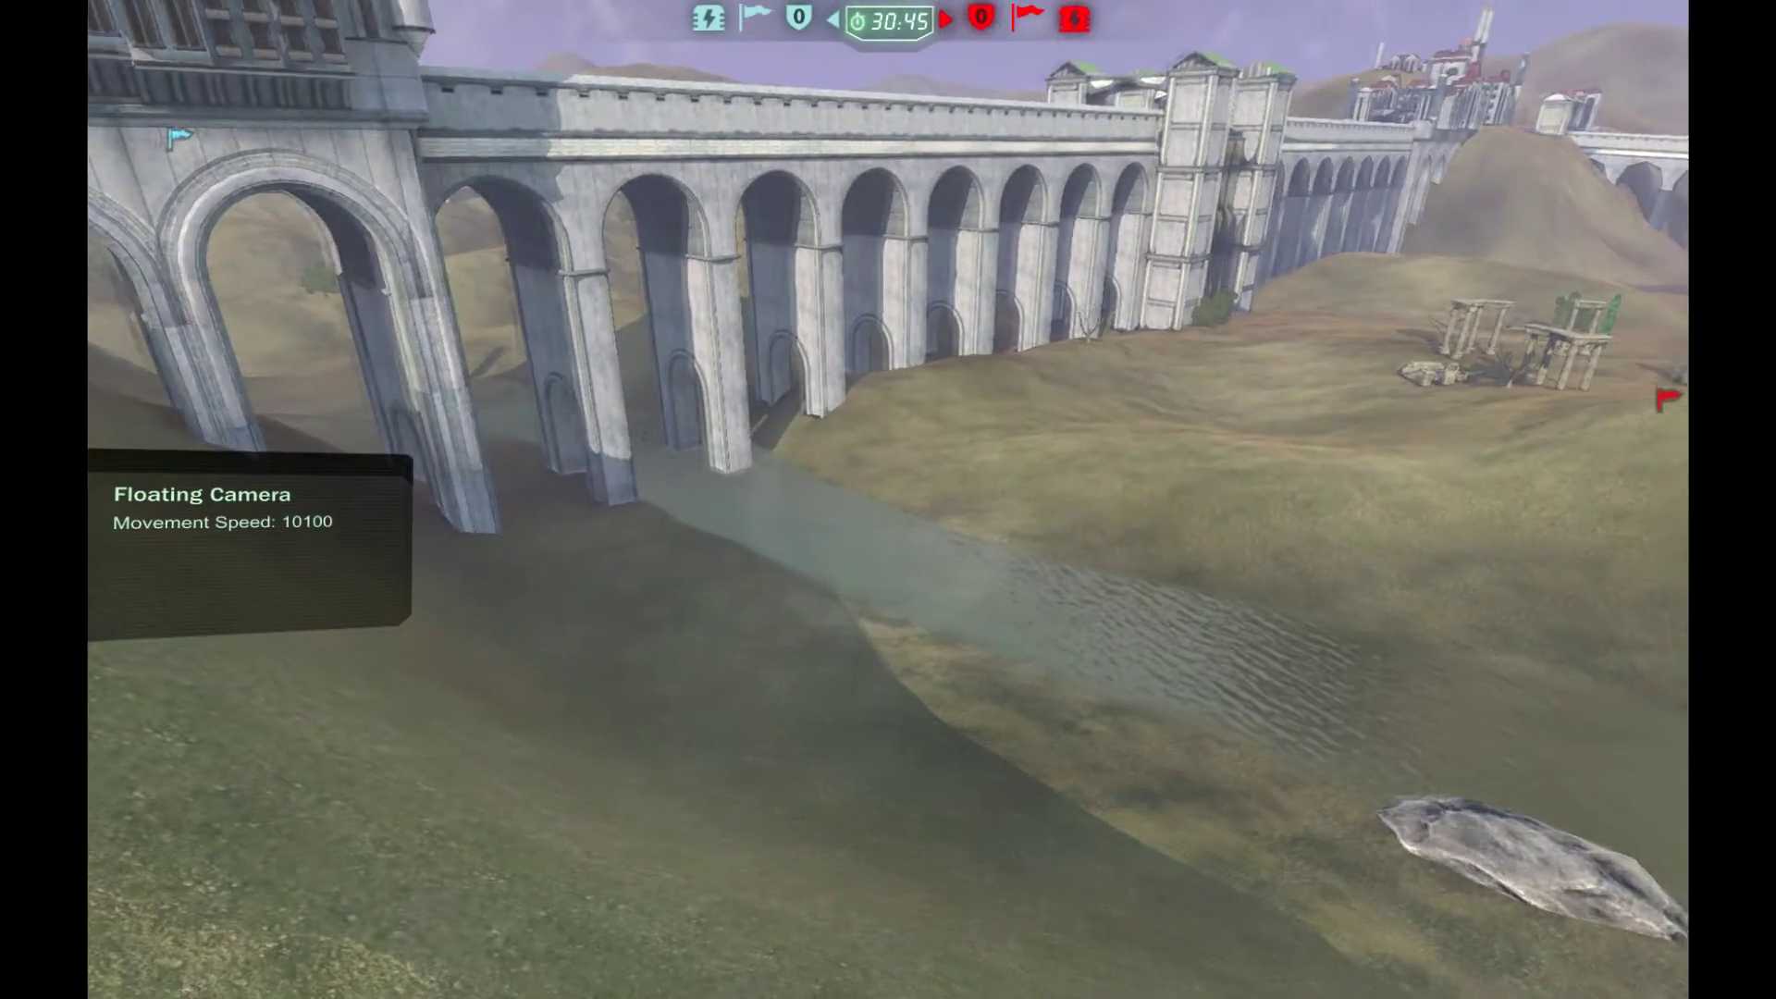
{"action": "key", "text": "w"}
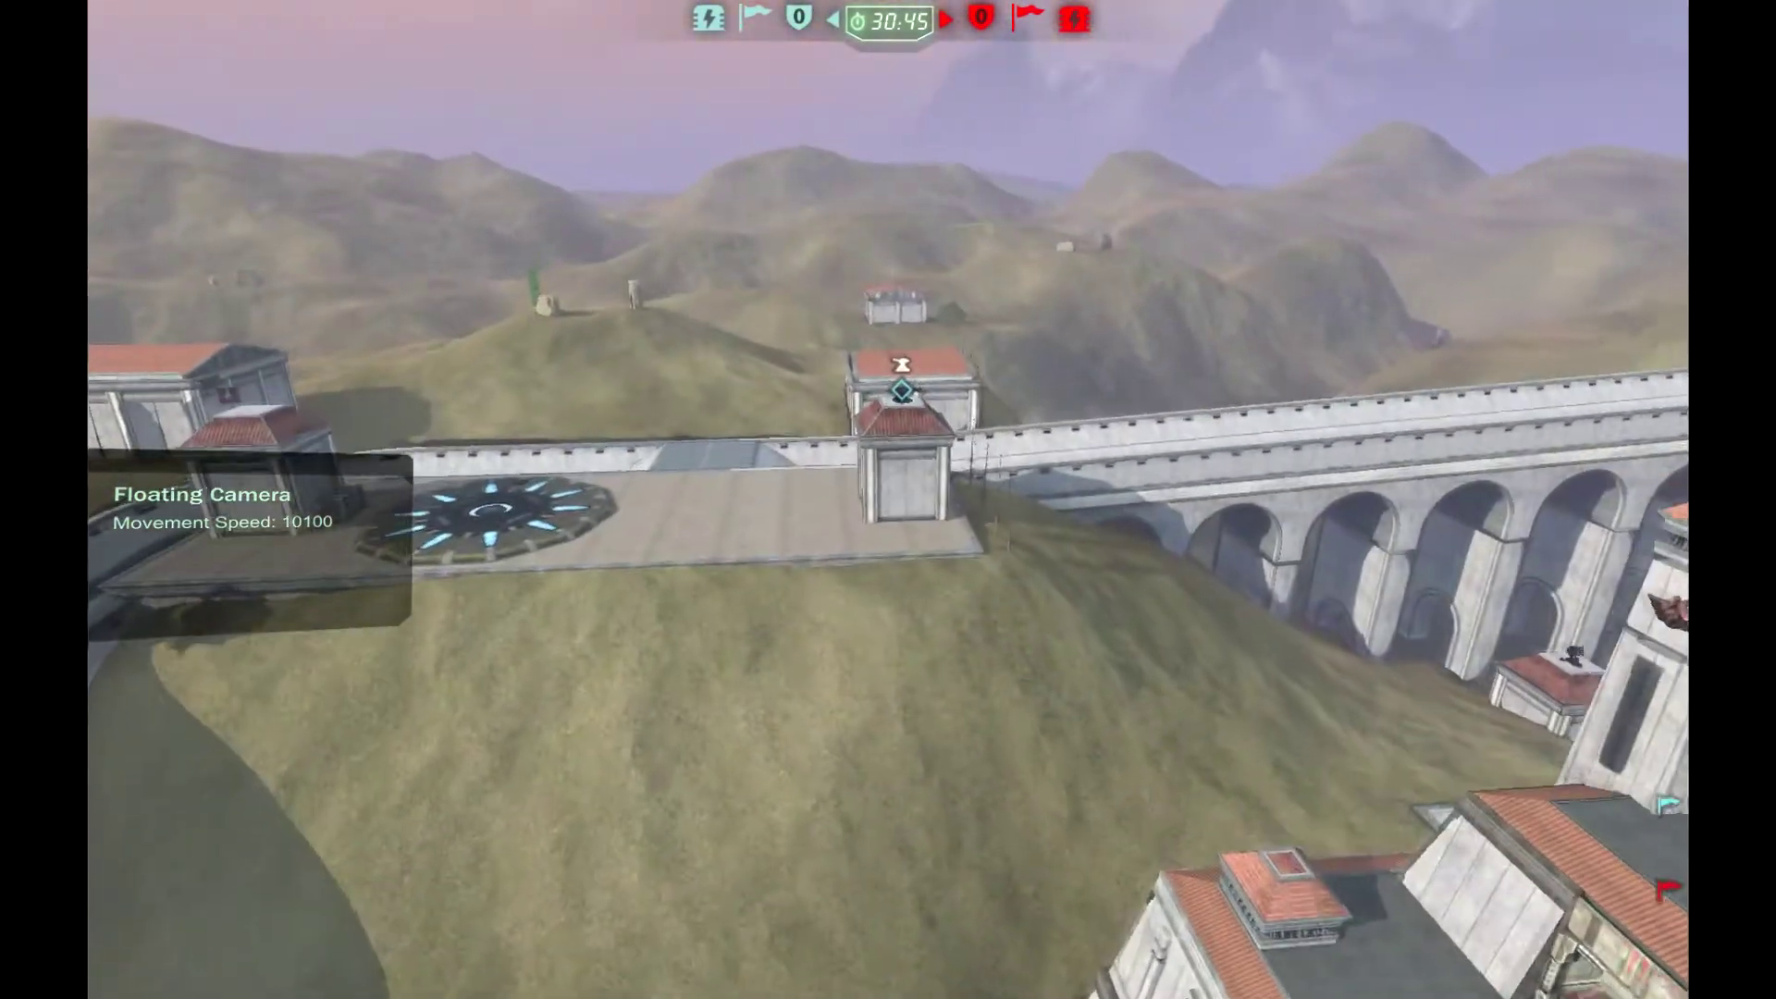
{"action": "key", "text": "s"}
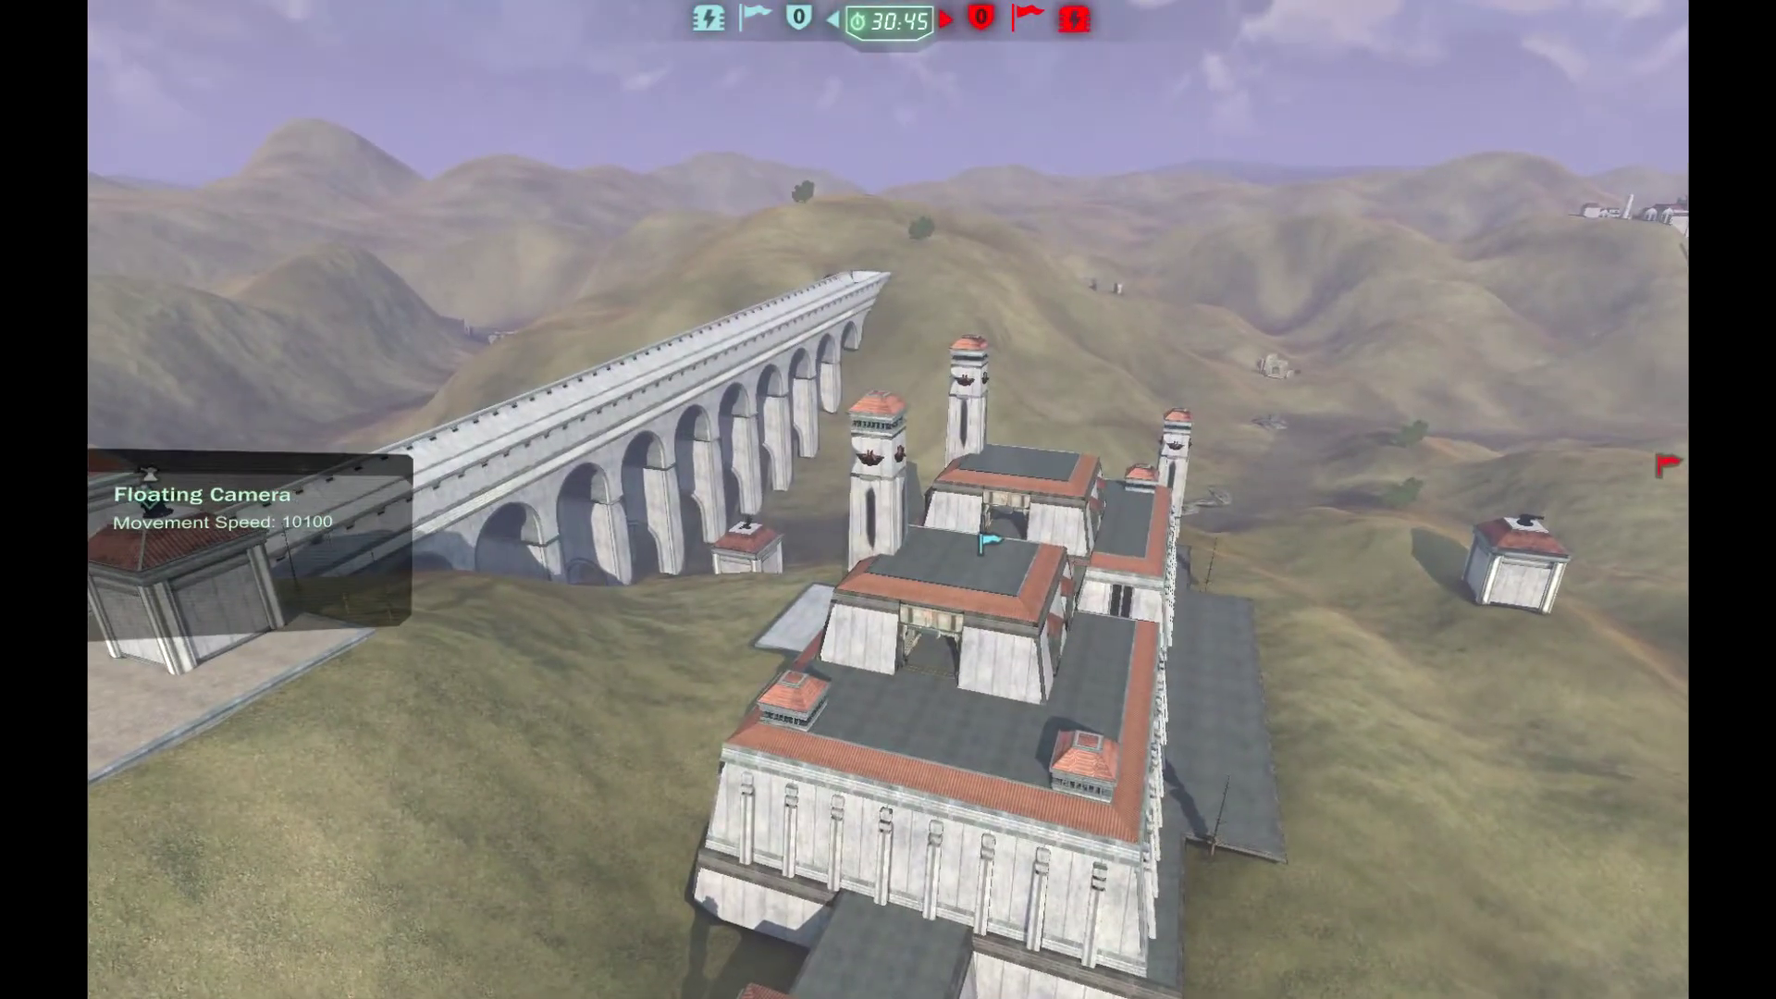
{"action": "key", "text": "w"}
{"action": "key", "text": "d"}
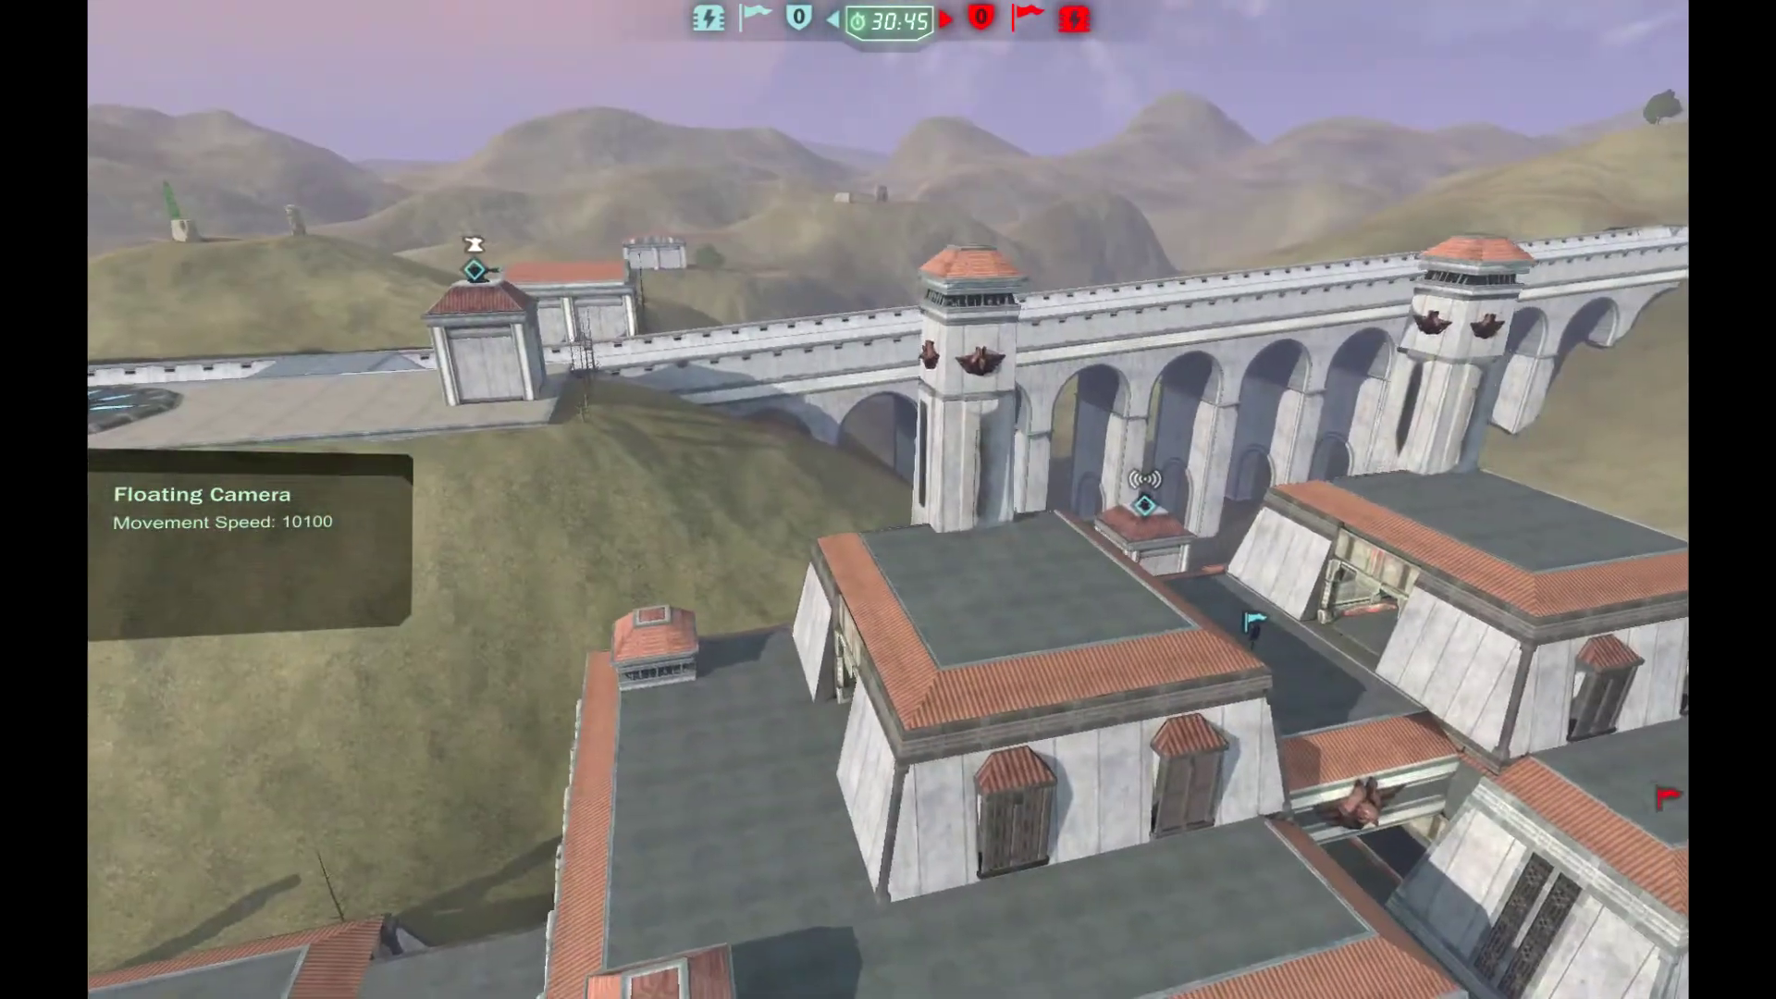
{"action": "key", "text": "w"}
{"action": "key", "text": "space"}
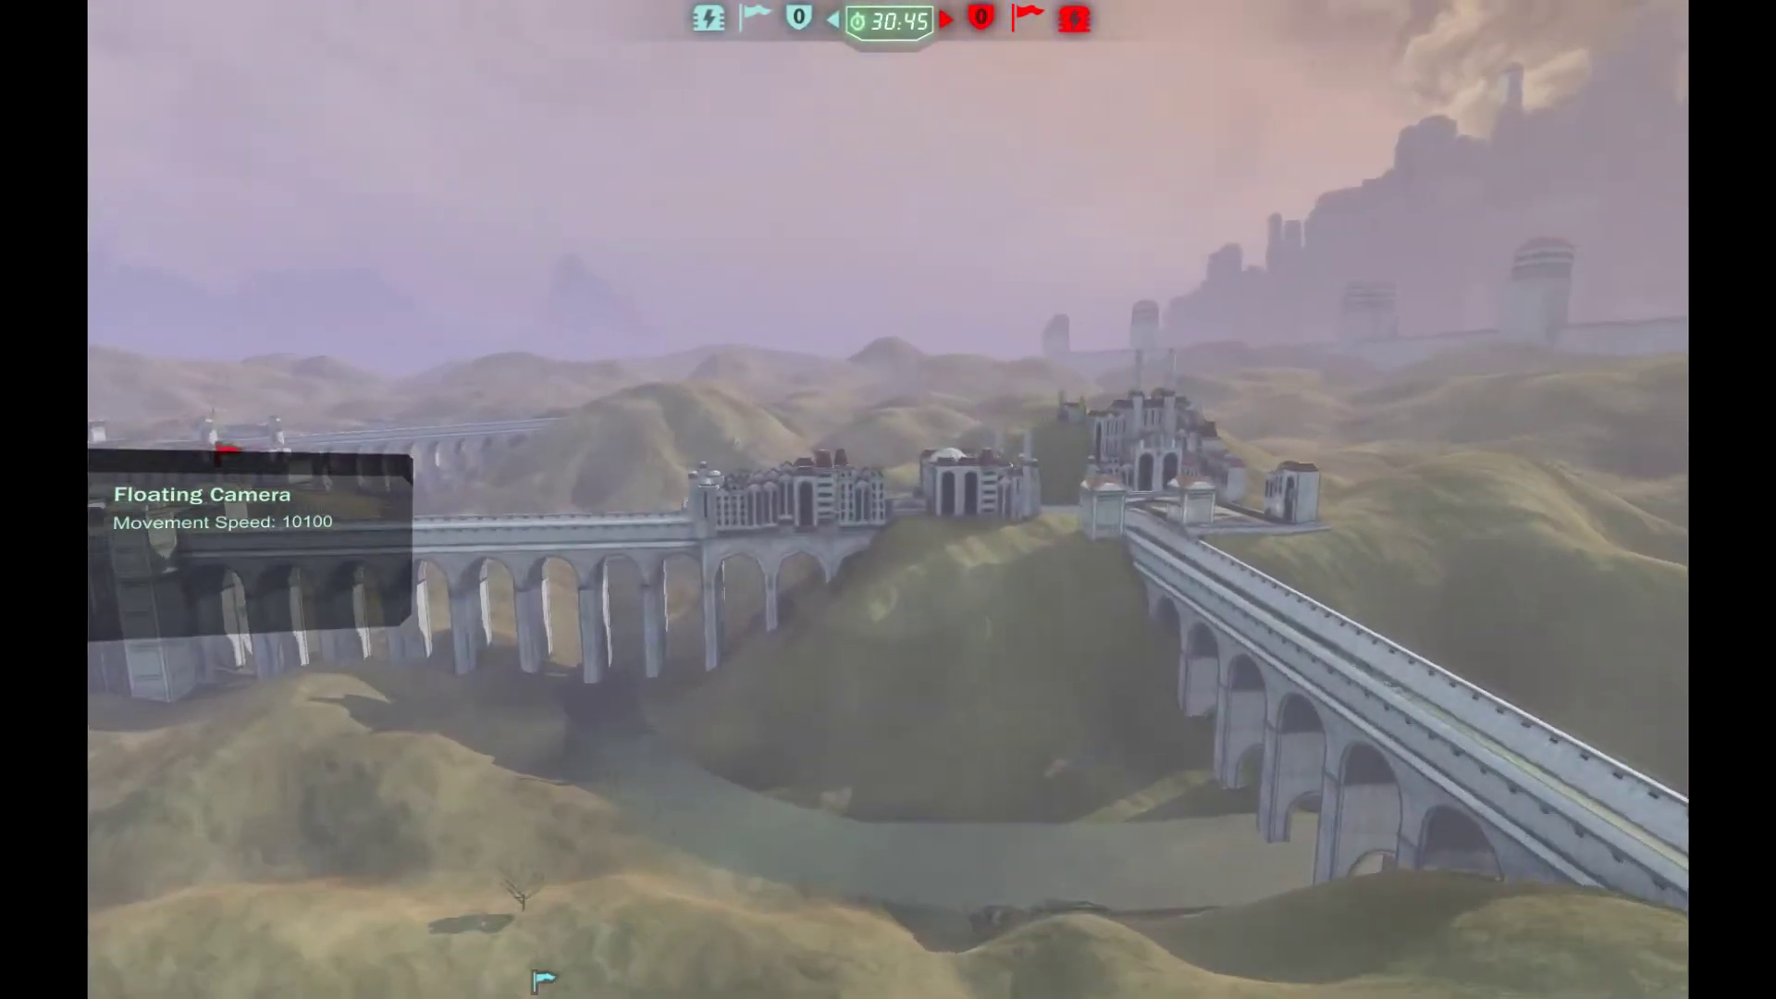
Step: Survey the hilltop city, the aqueducts connected to it and the ruins in the valley between the two bases
{"action": "key", "text": "w"}
{"action": "key", "text": "a"}
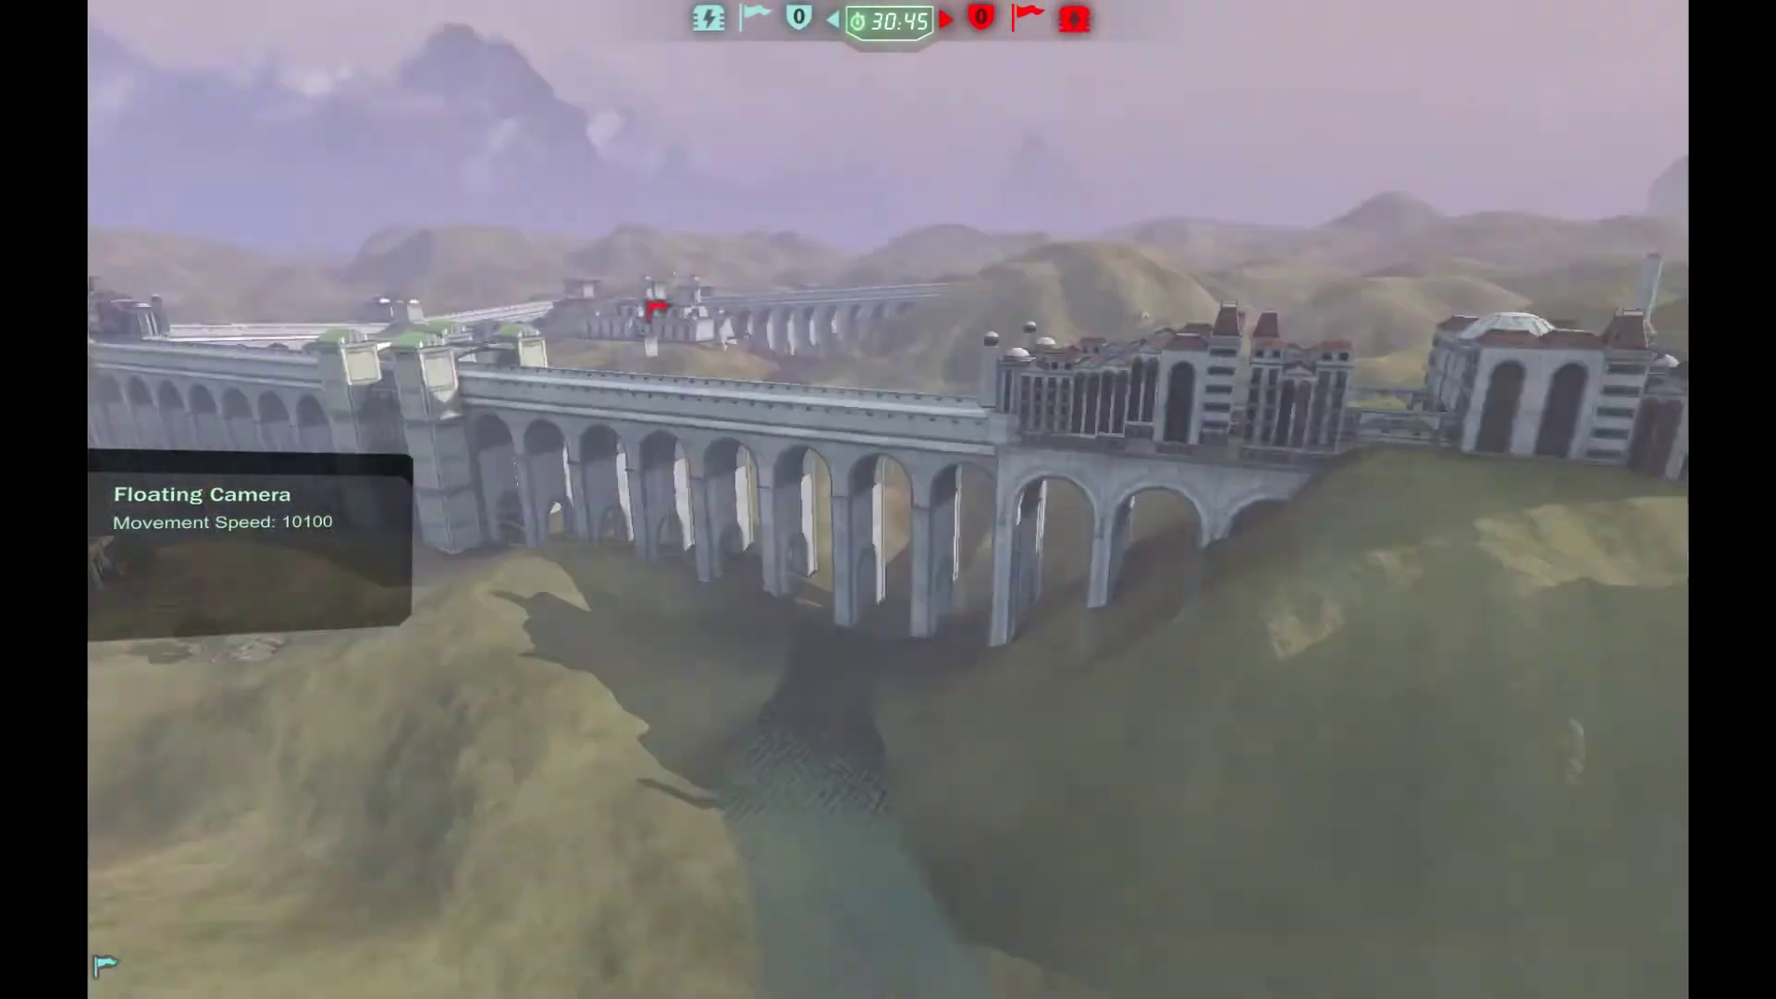
{"action": "key", "text": "w"}
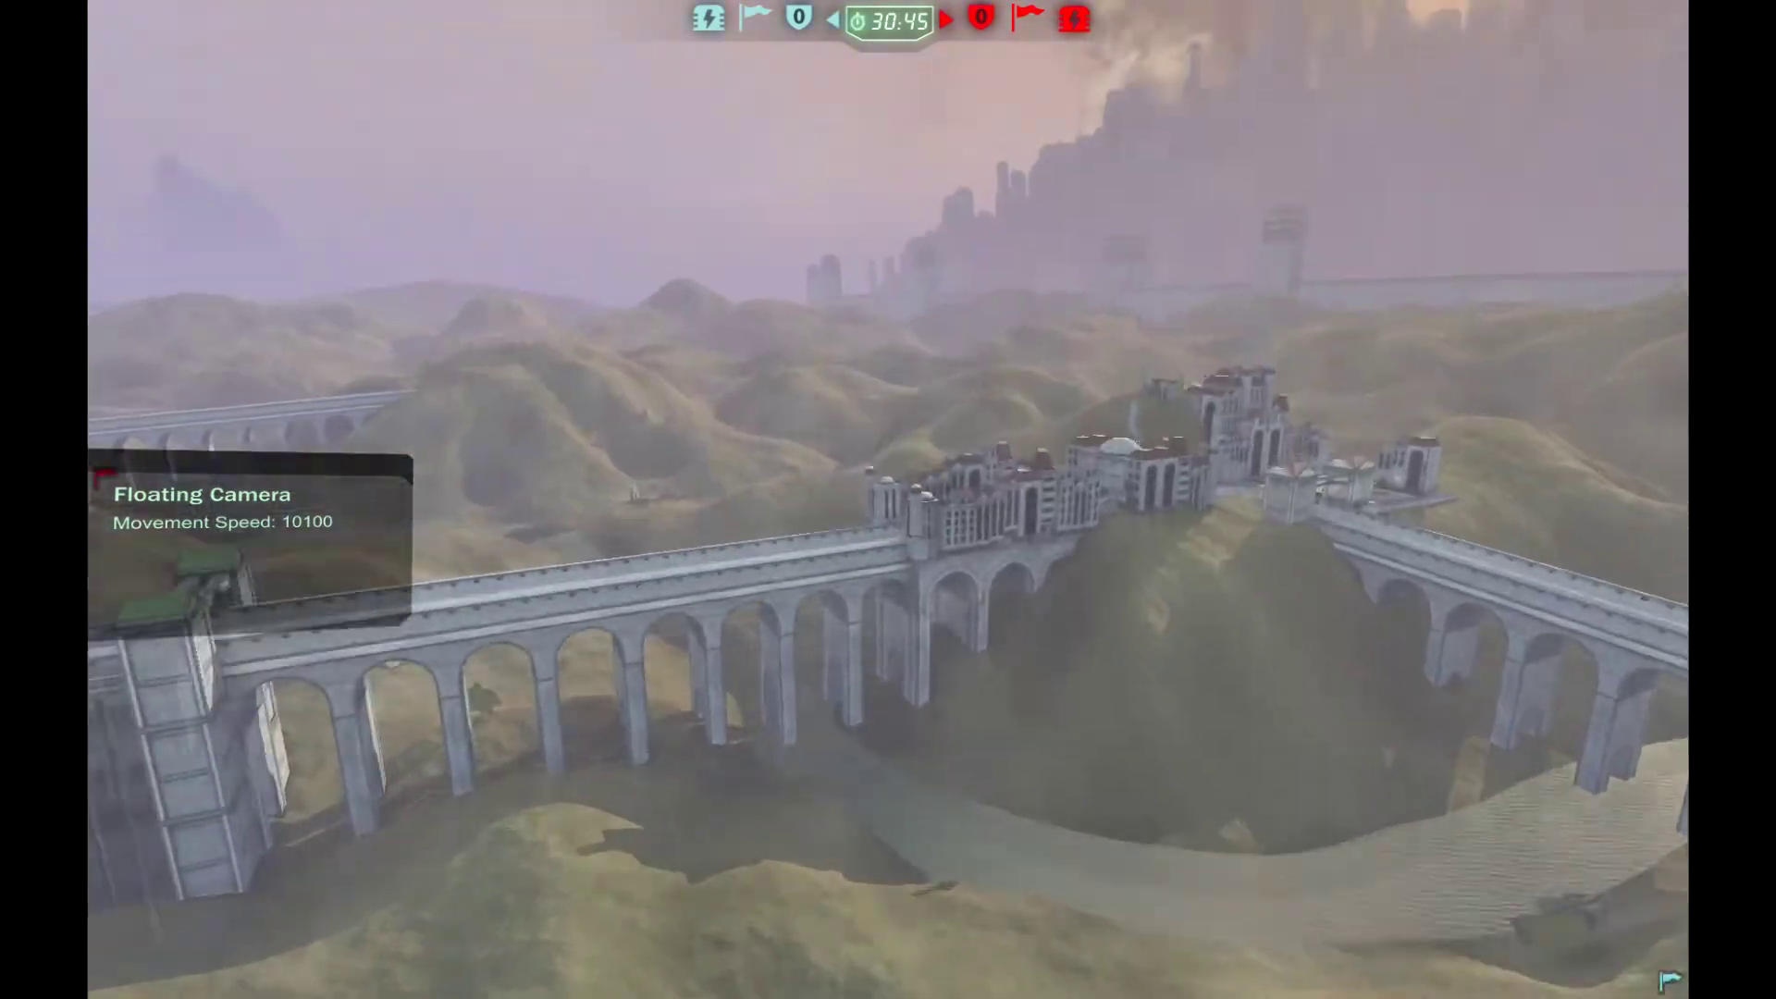
{"action": "key", "text": "w"}
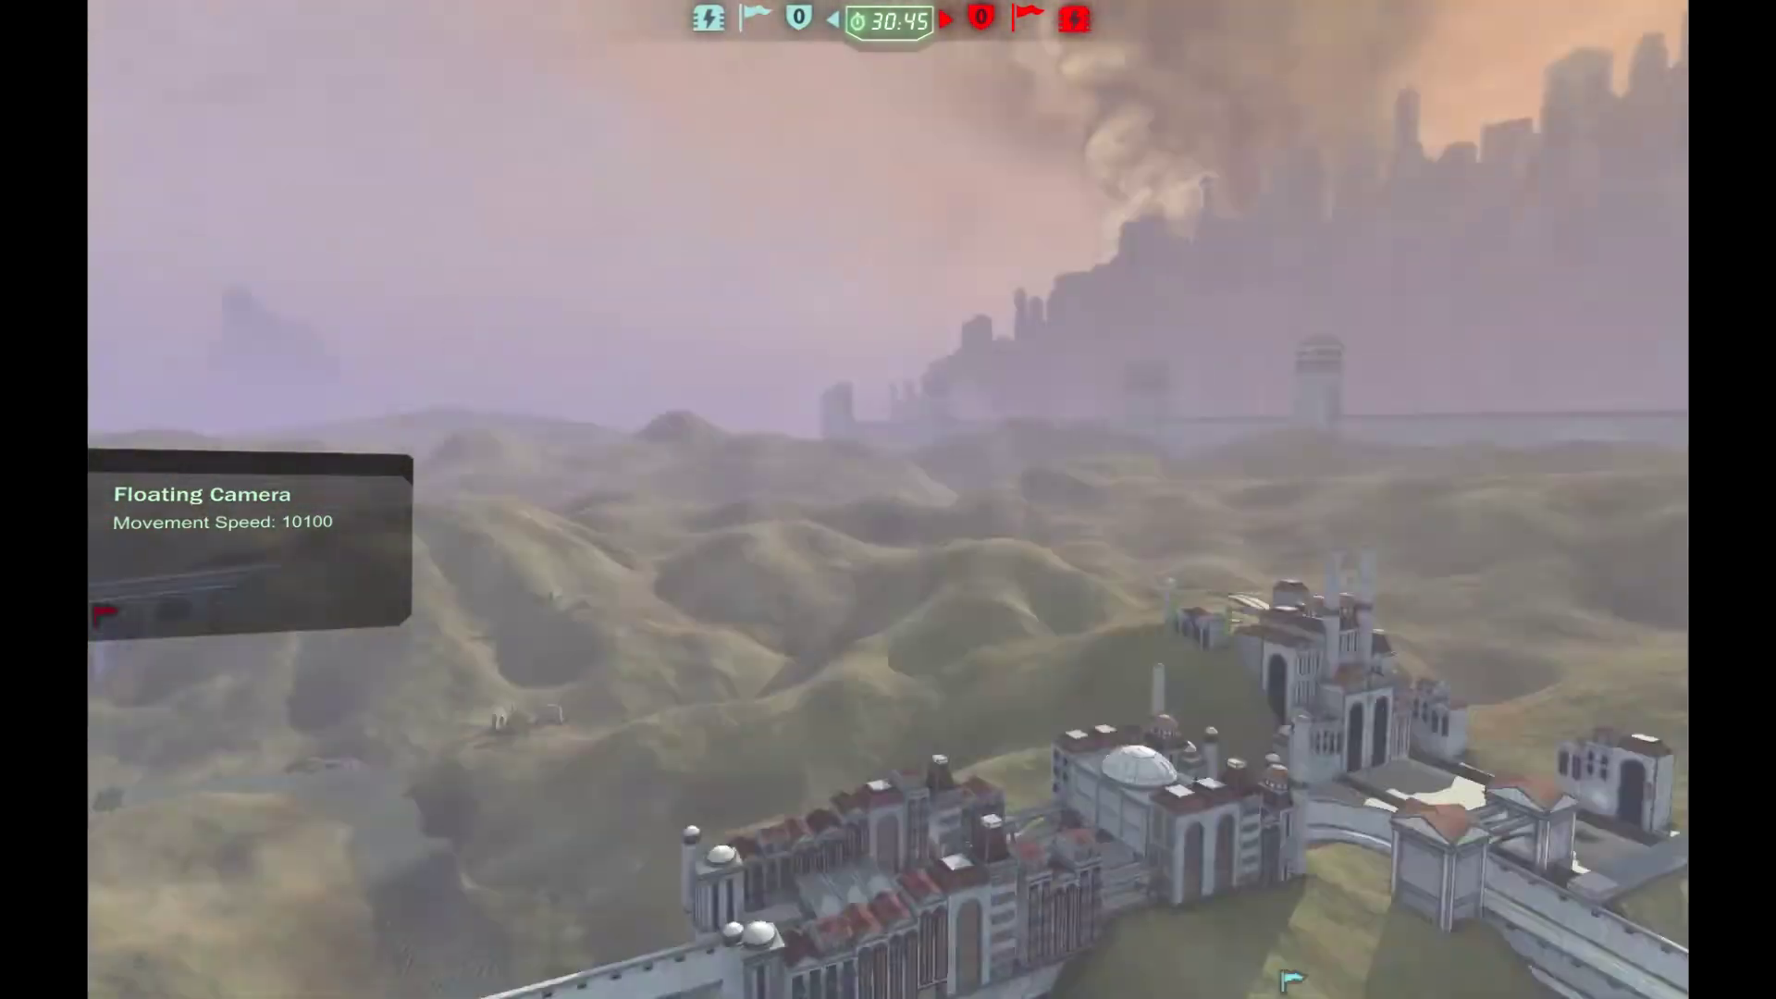
{"action": "key", "text": "s"}
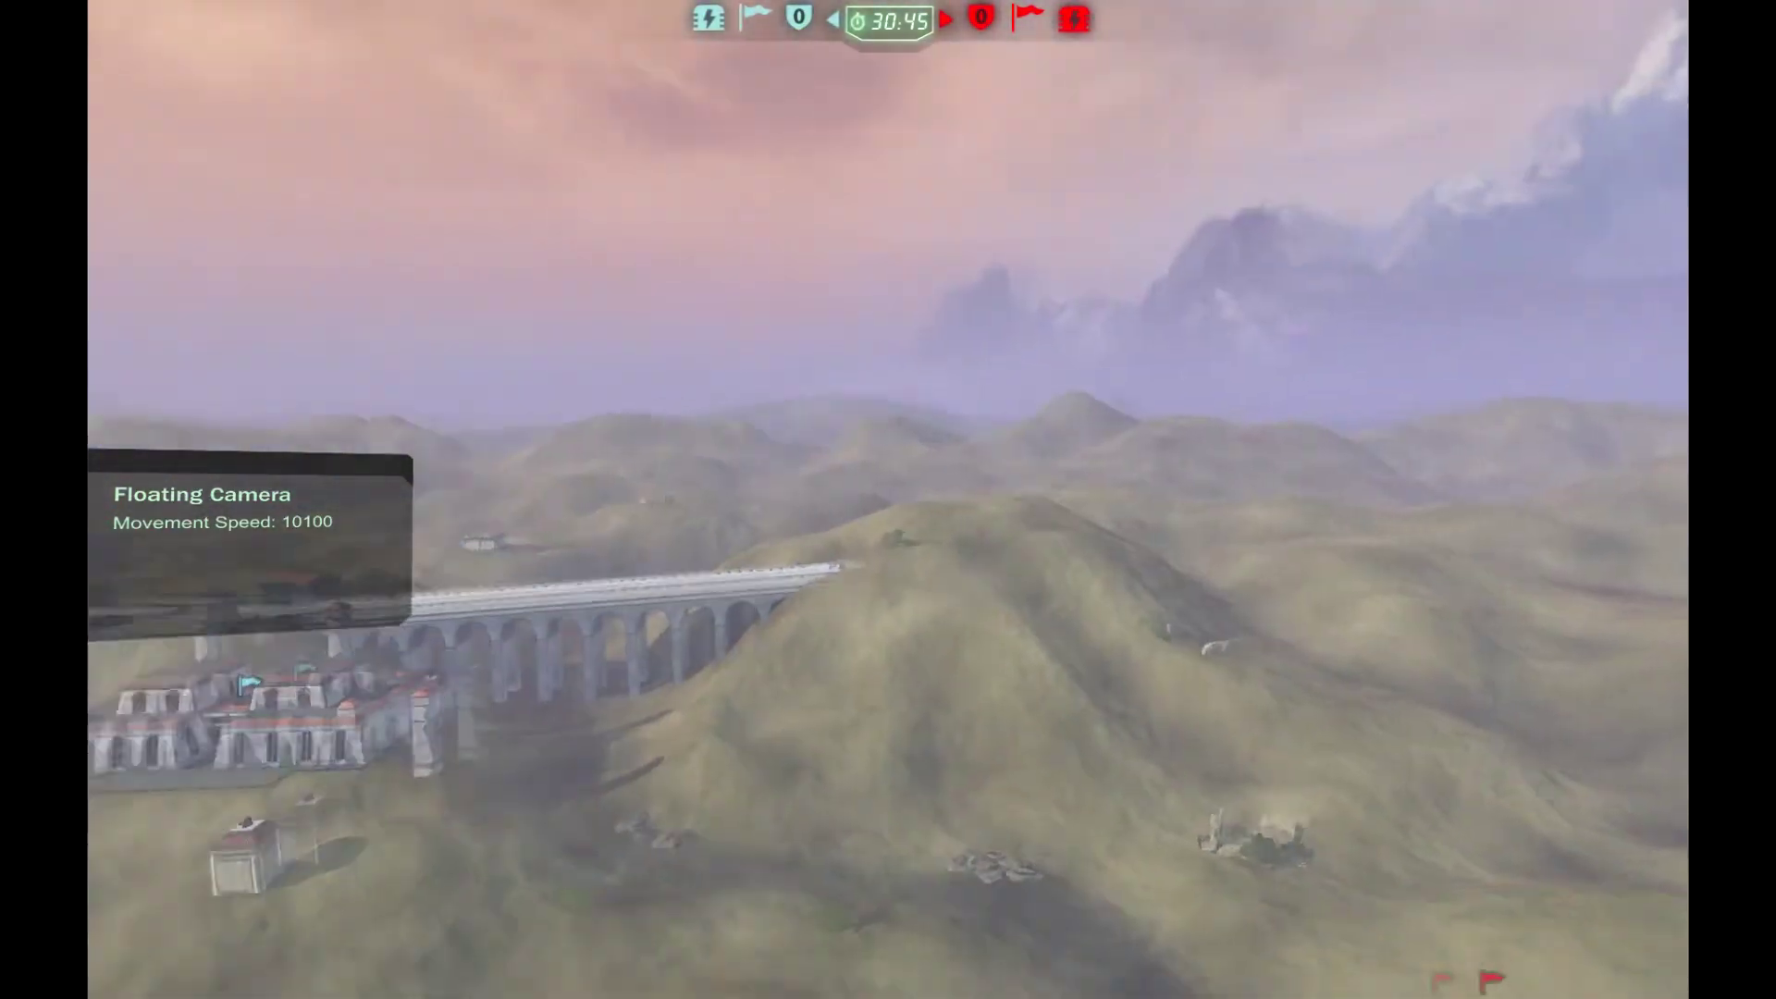
{"action": "key", "text": "a"}
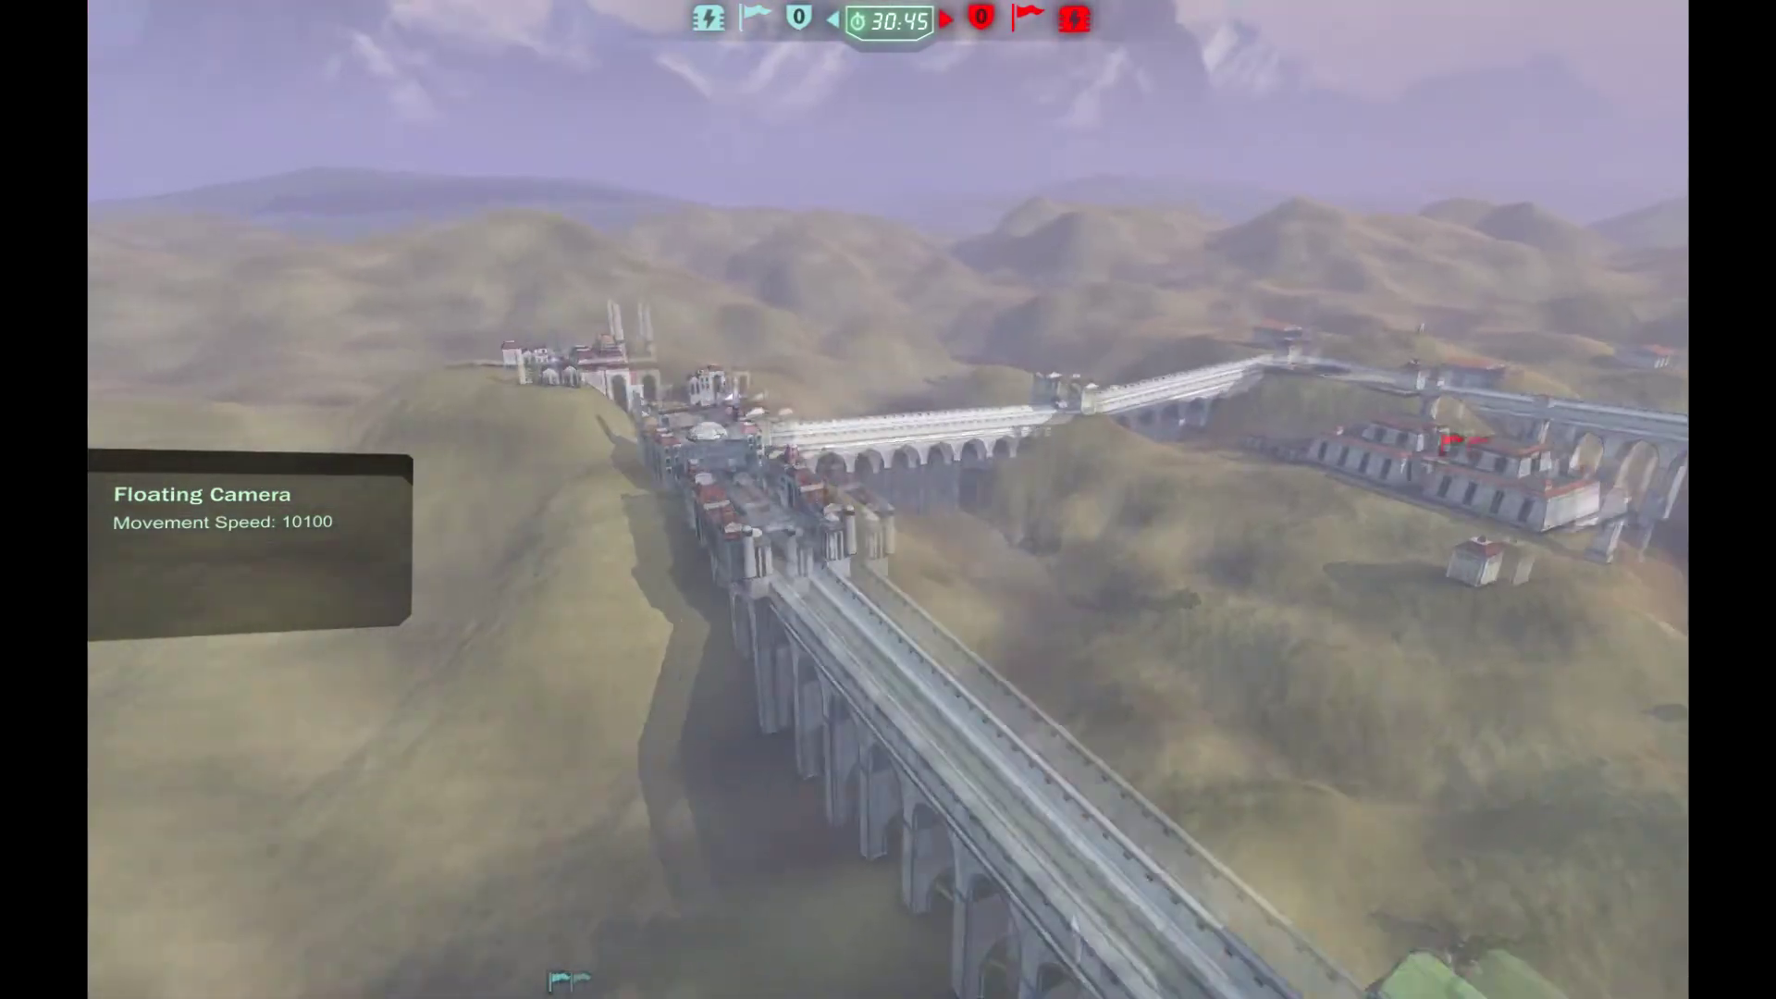
{"action": "key", "text": "w"}
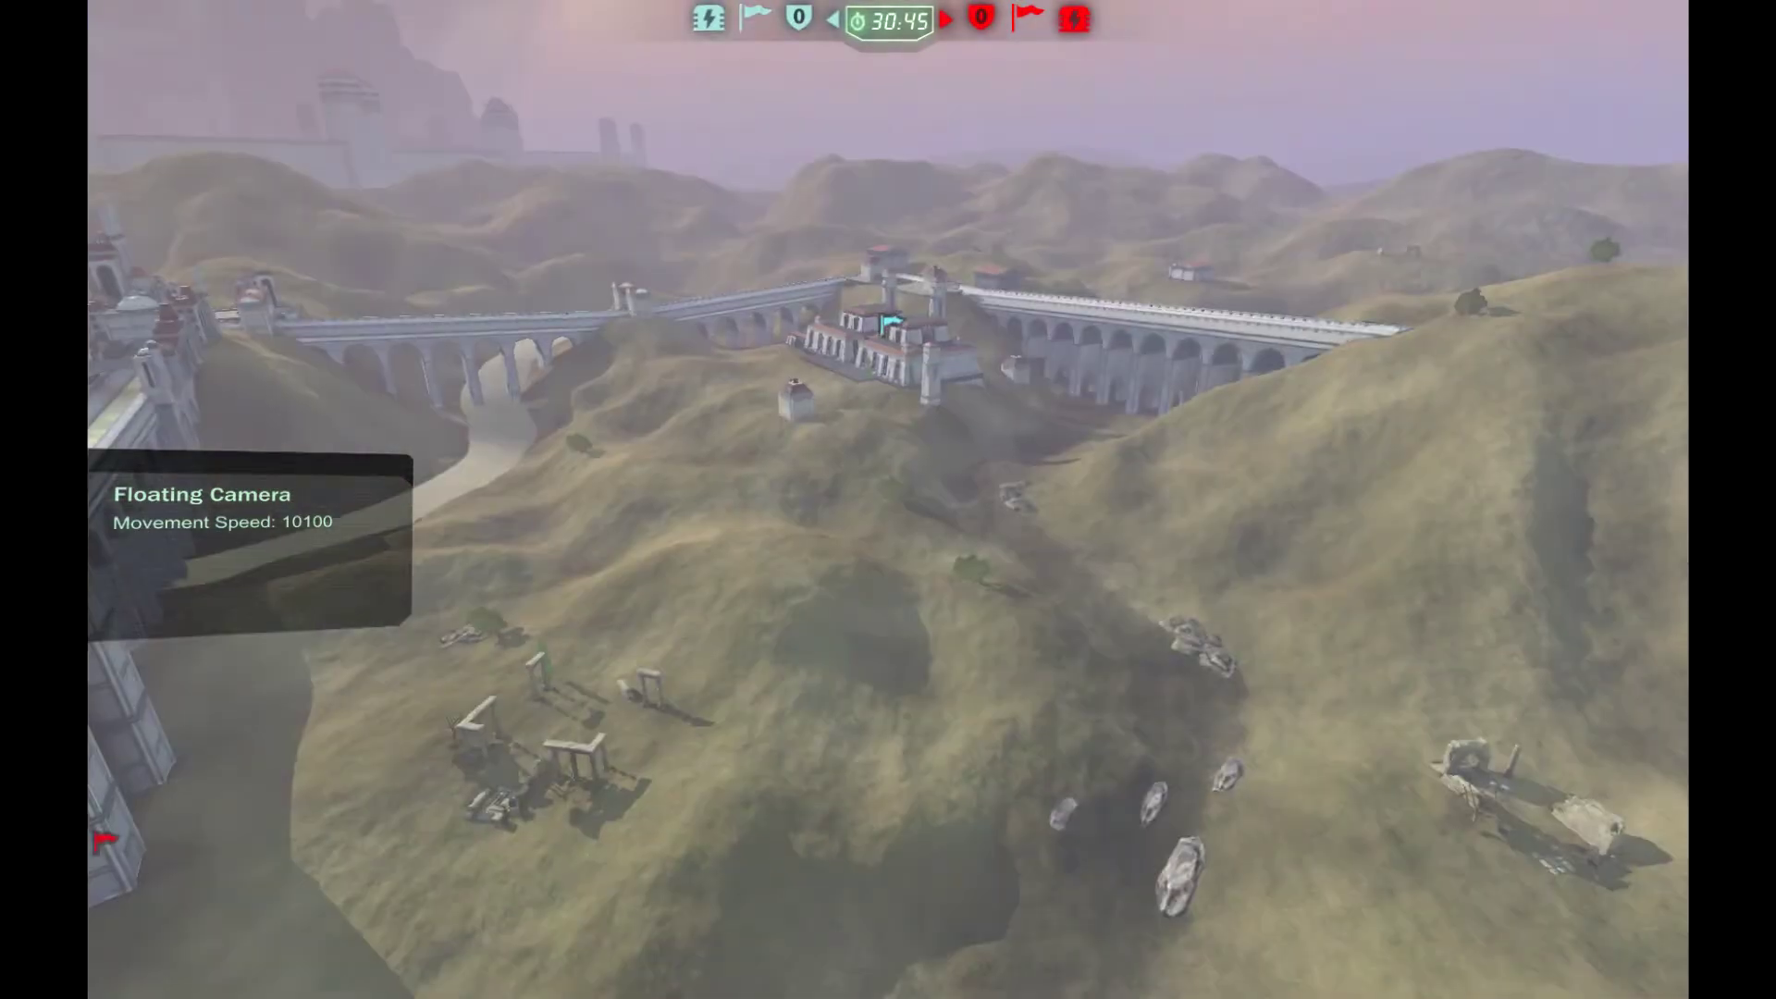
{"action": "key", "text": "w"}
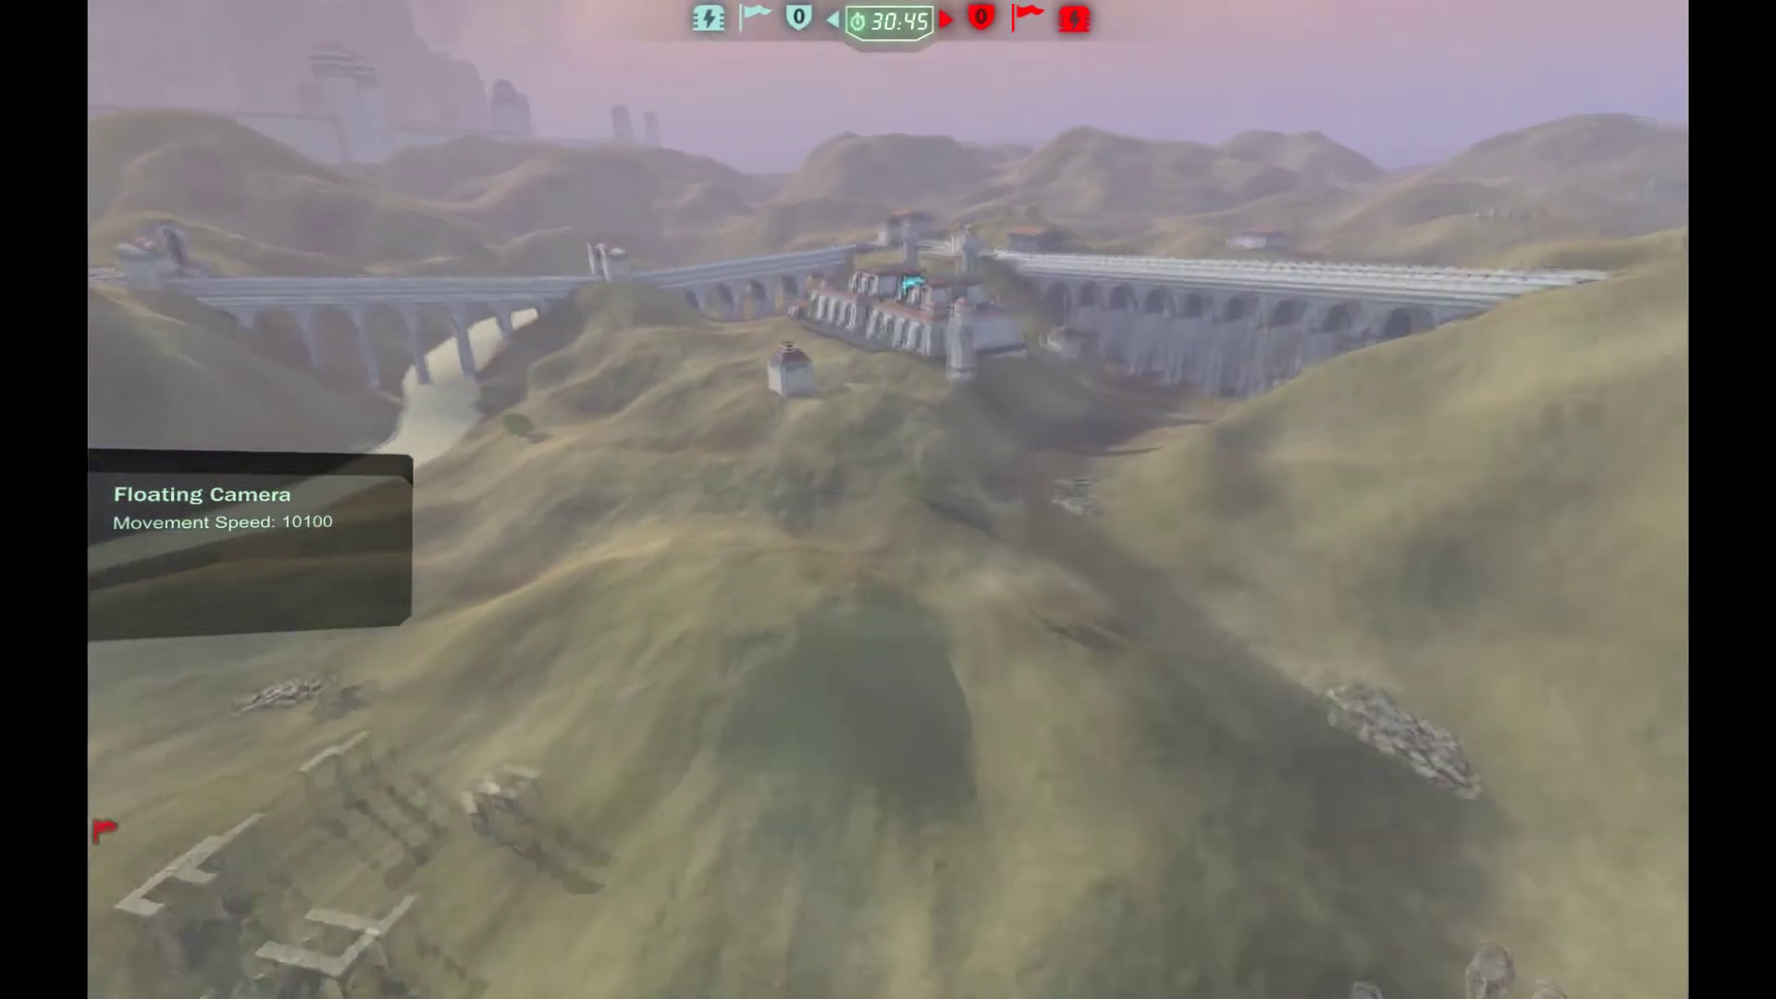
Step: Inspect the blue base up close, circling its towers and roofs down to the flag stand in the courtyard
{"action": "key", "text": "w"}
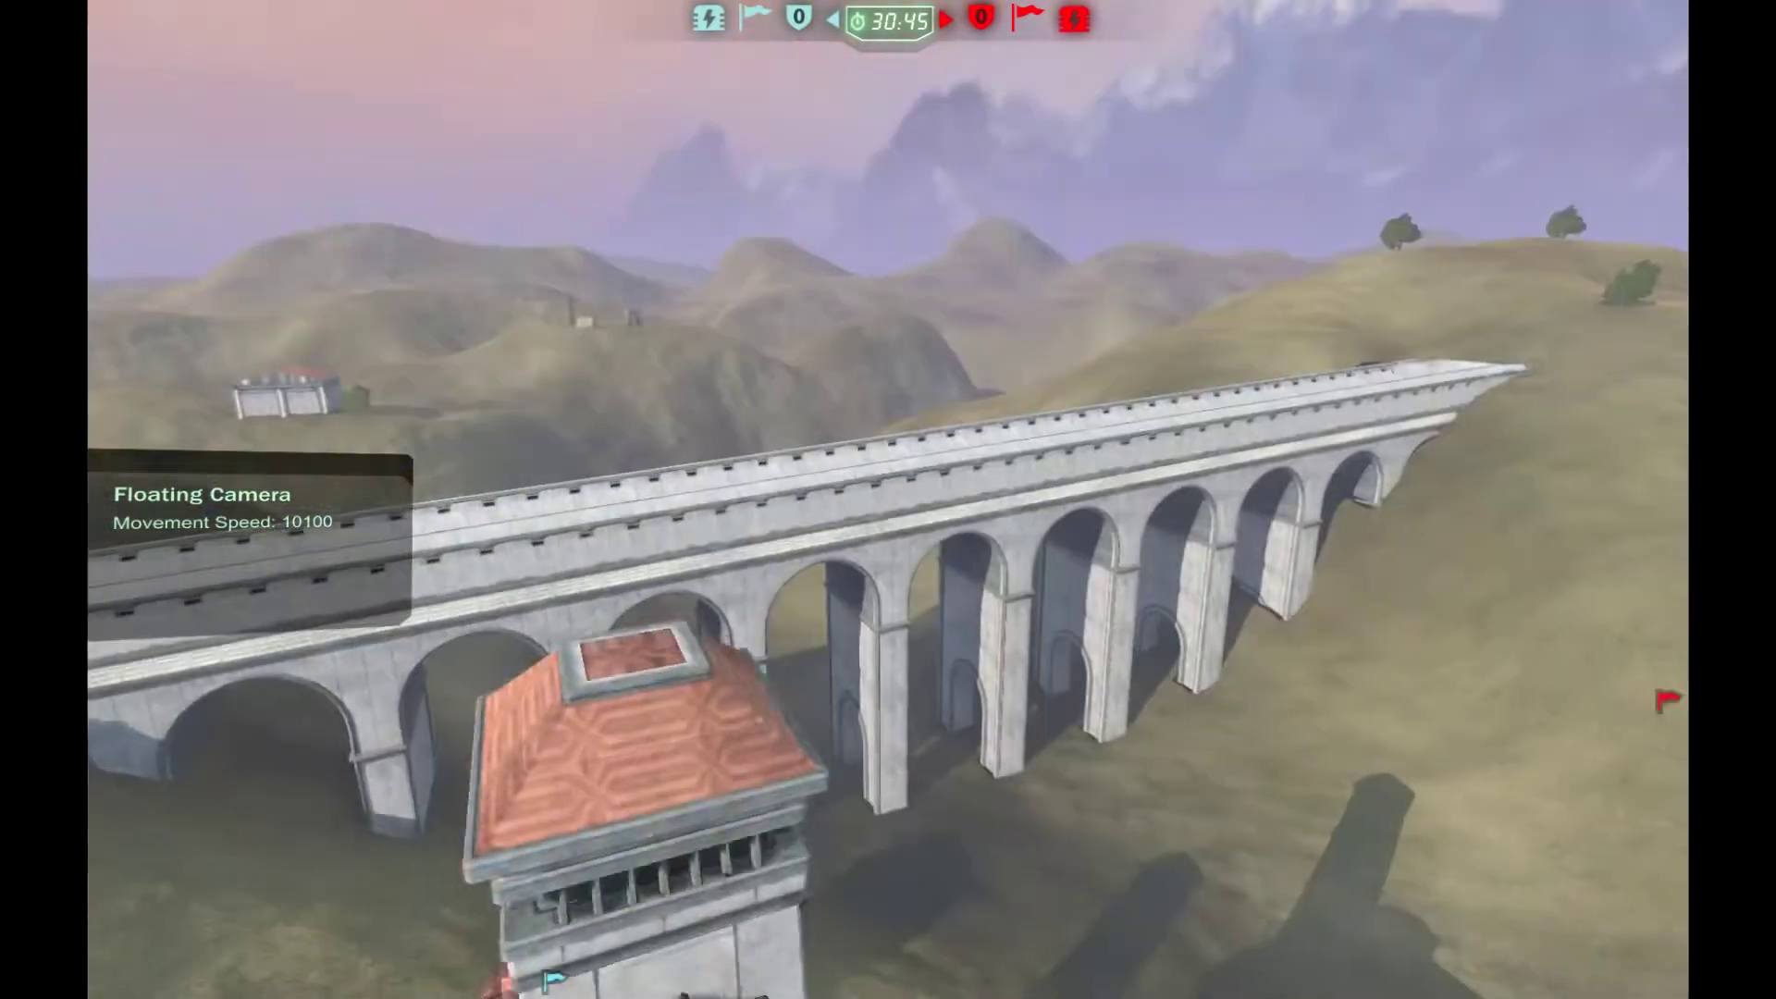
{"action": "key", "text": "w"}
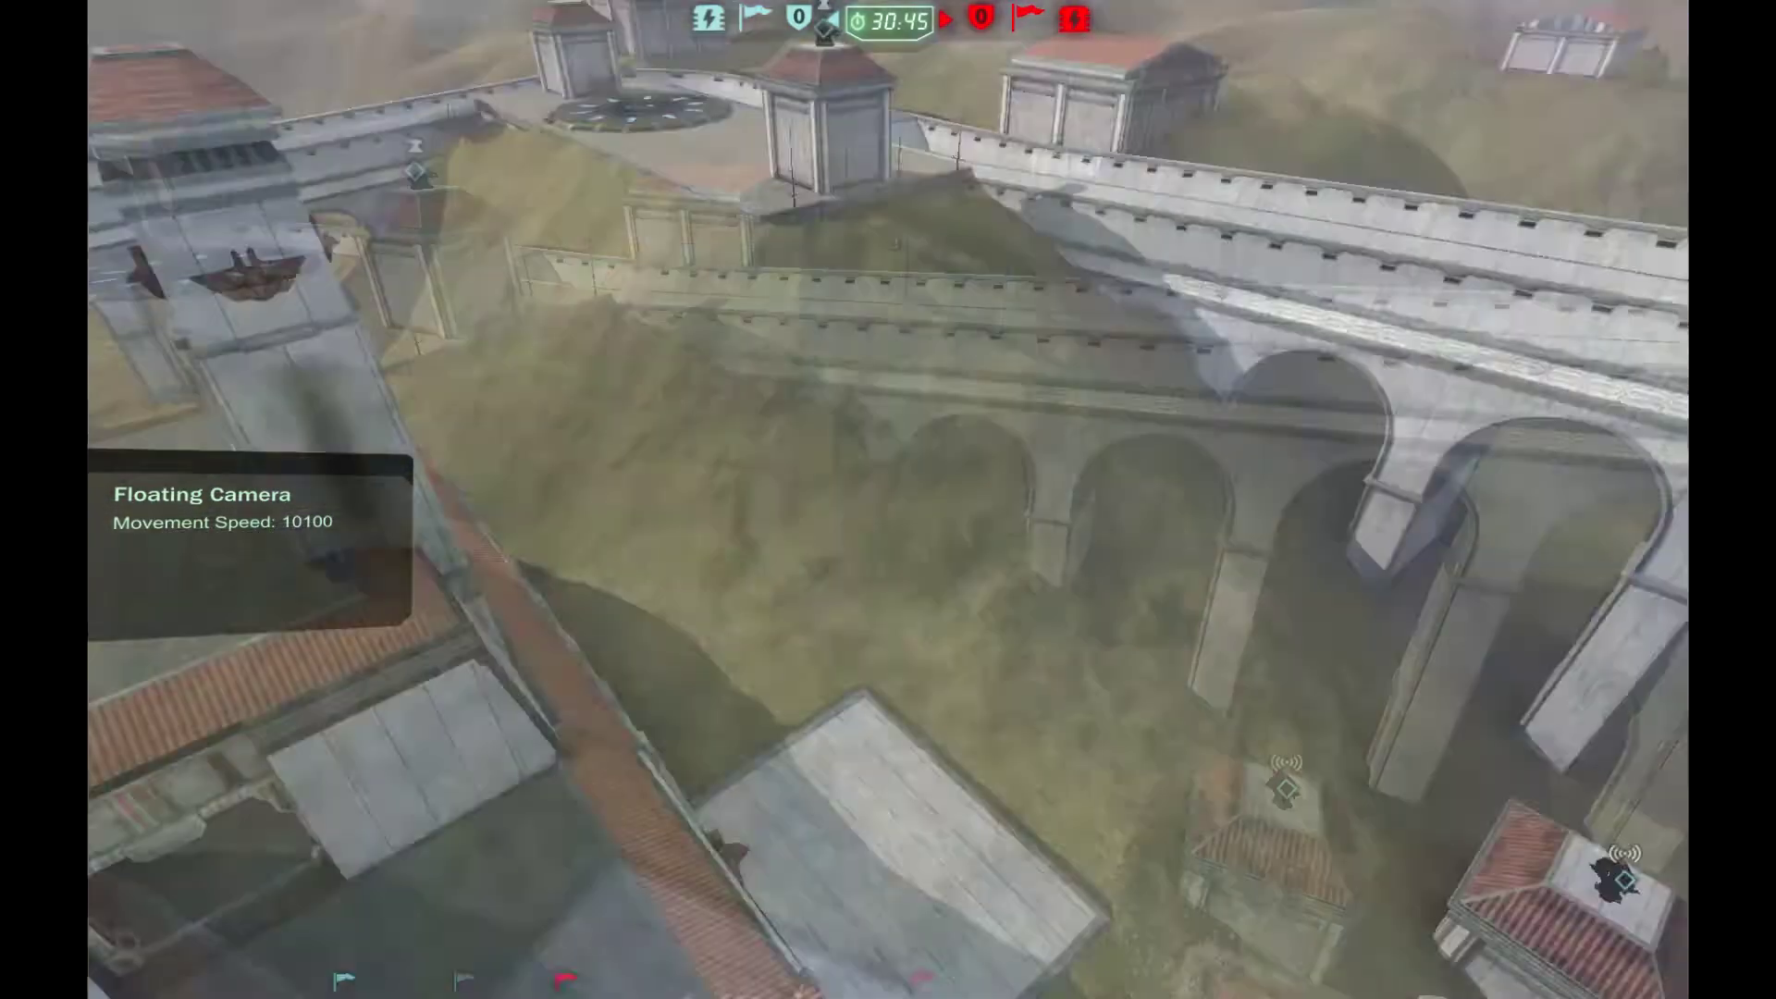
{"action": "key", "text": "w"}
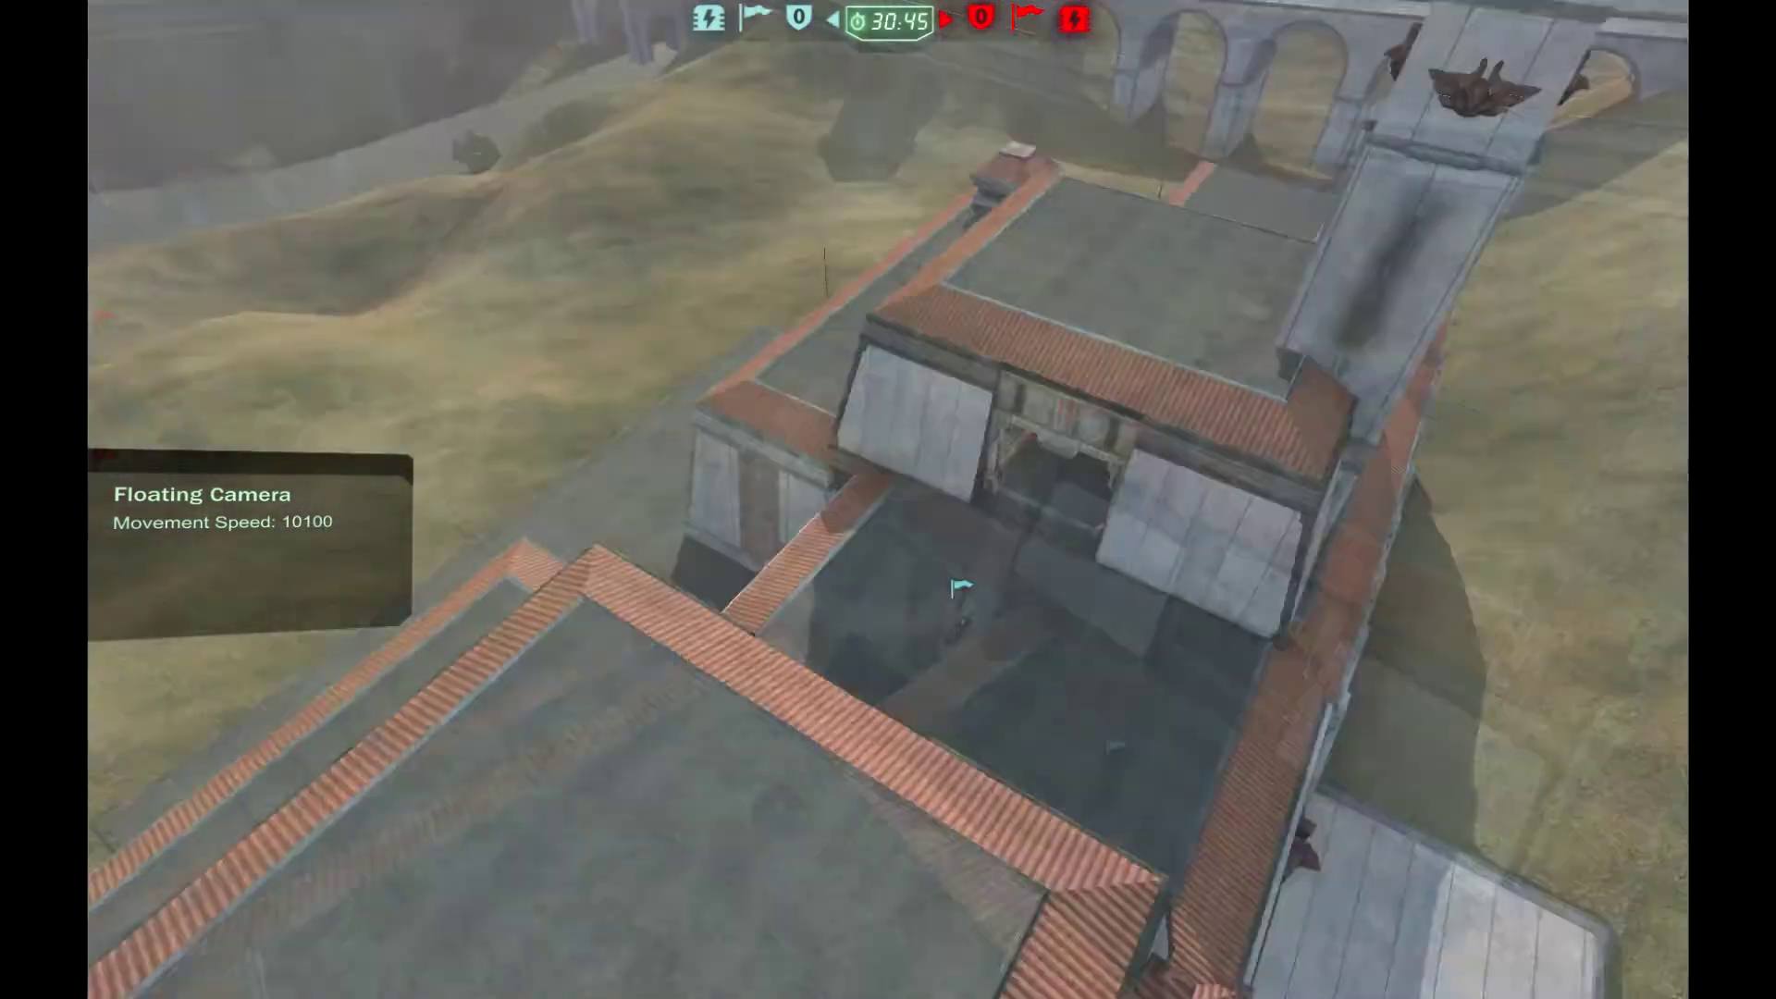
{"action": "key", "text": "w"}
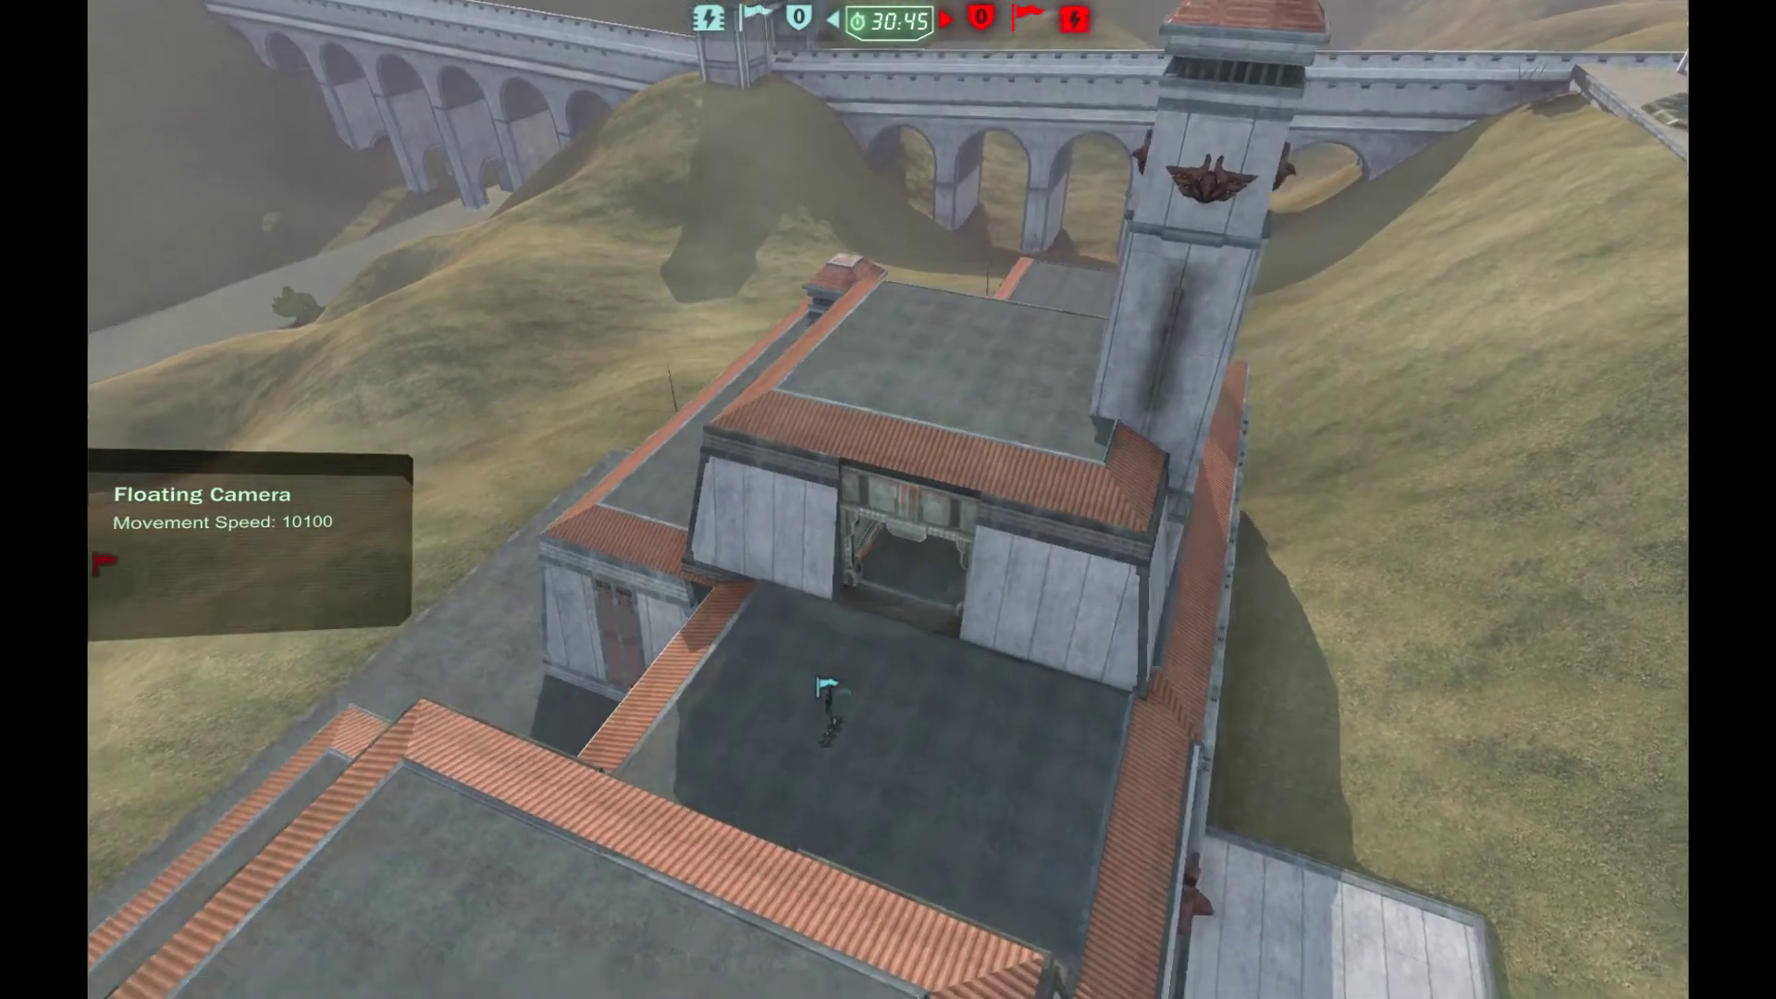
{"action": "key", "text": "d"}
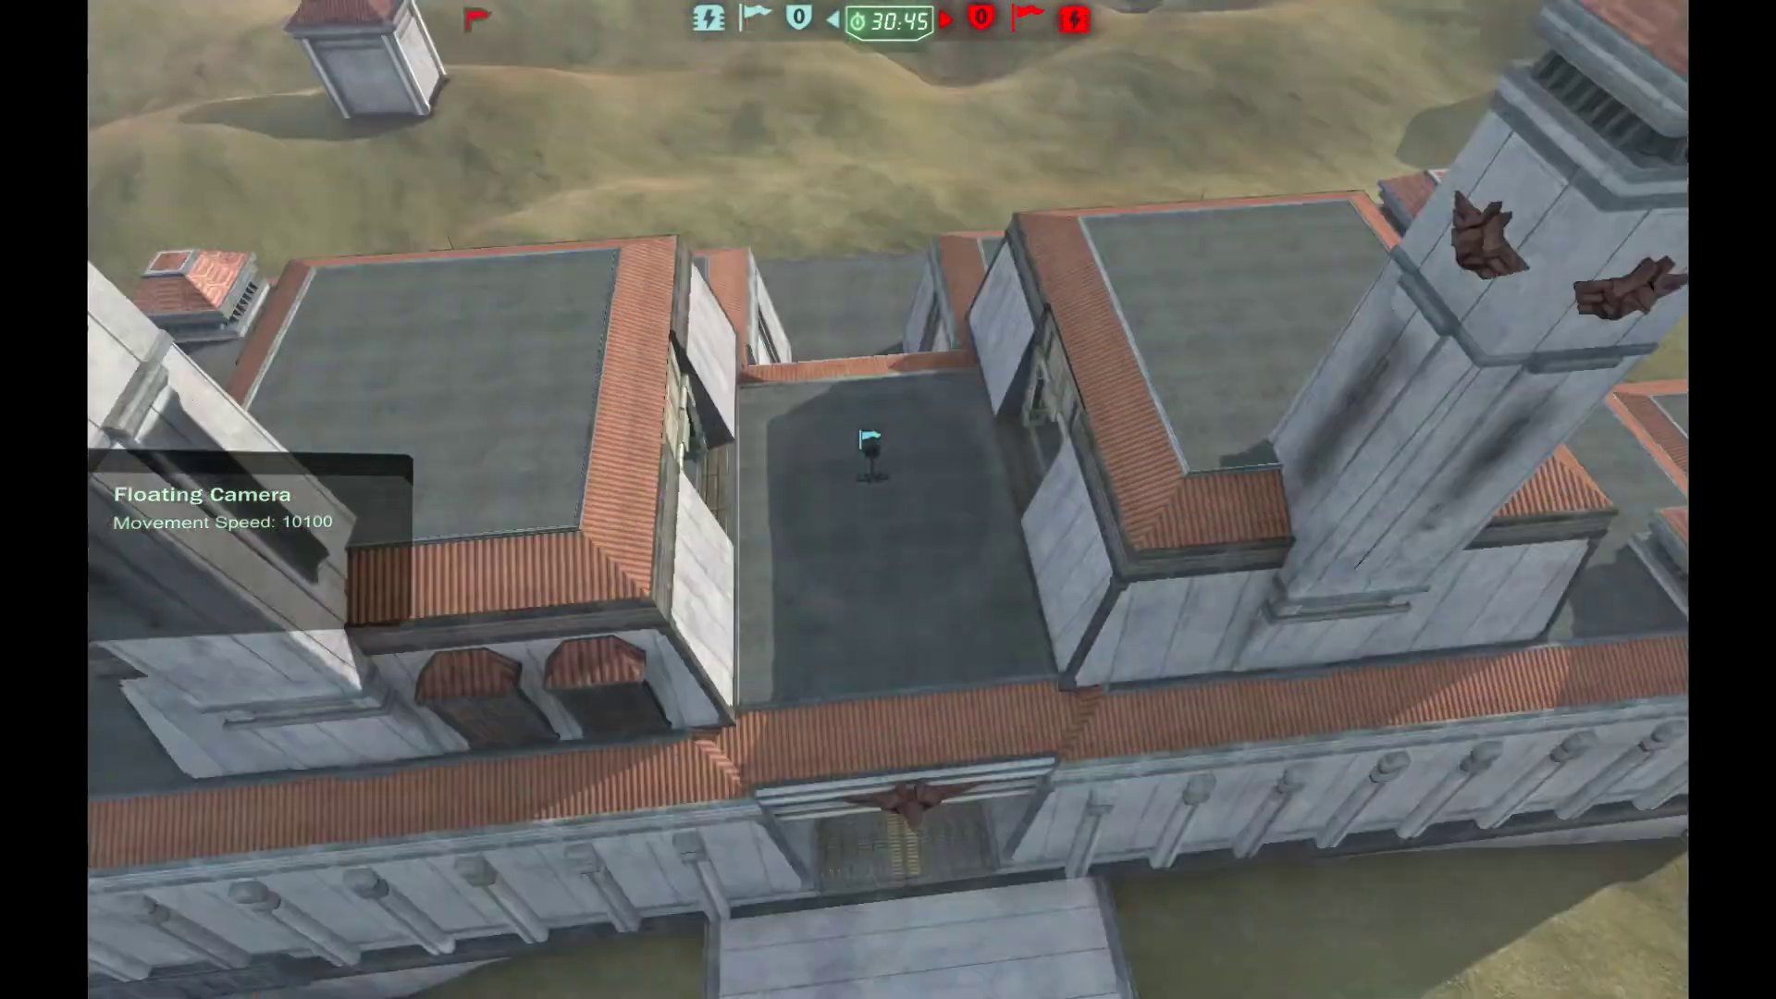
{"action": "key", "text": "w"}
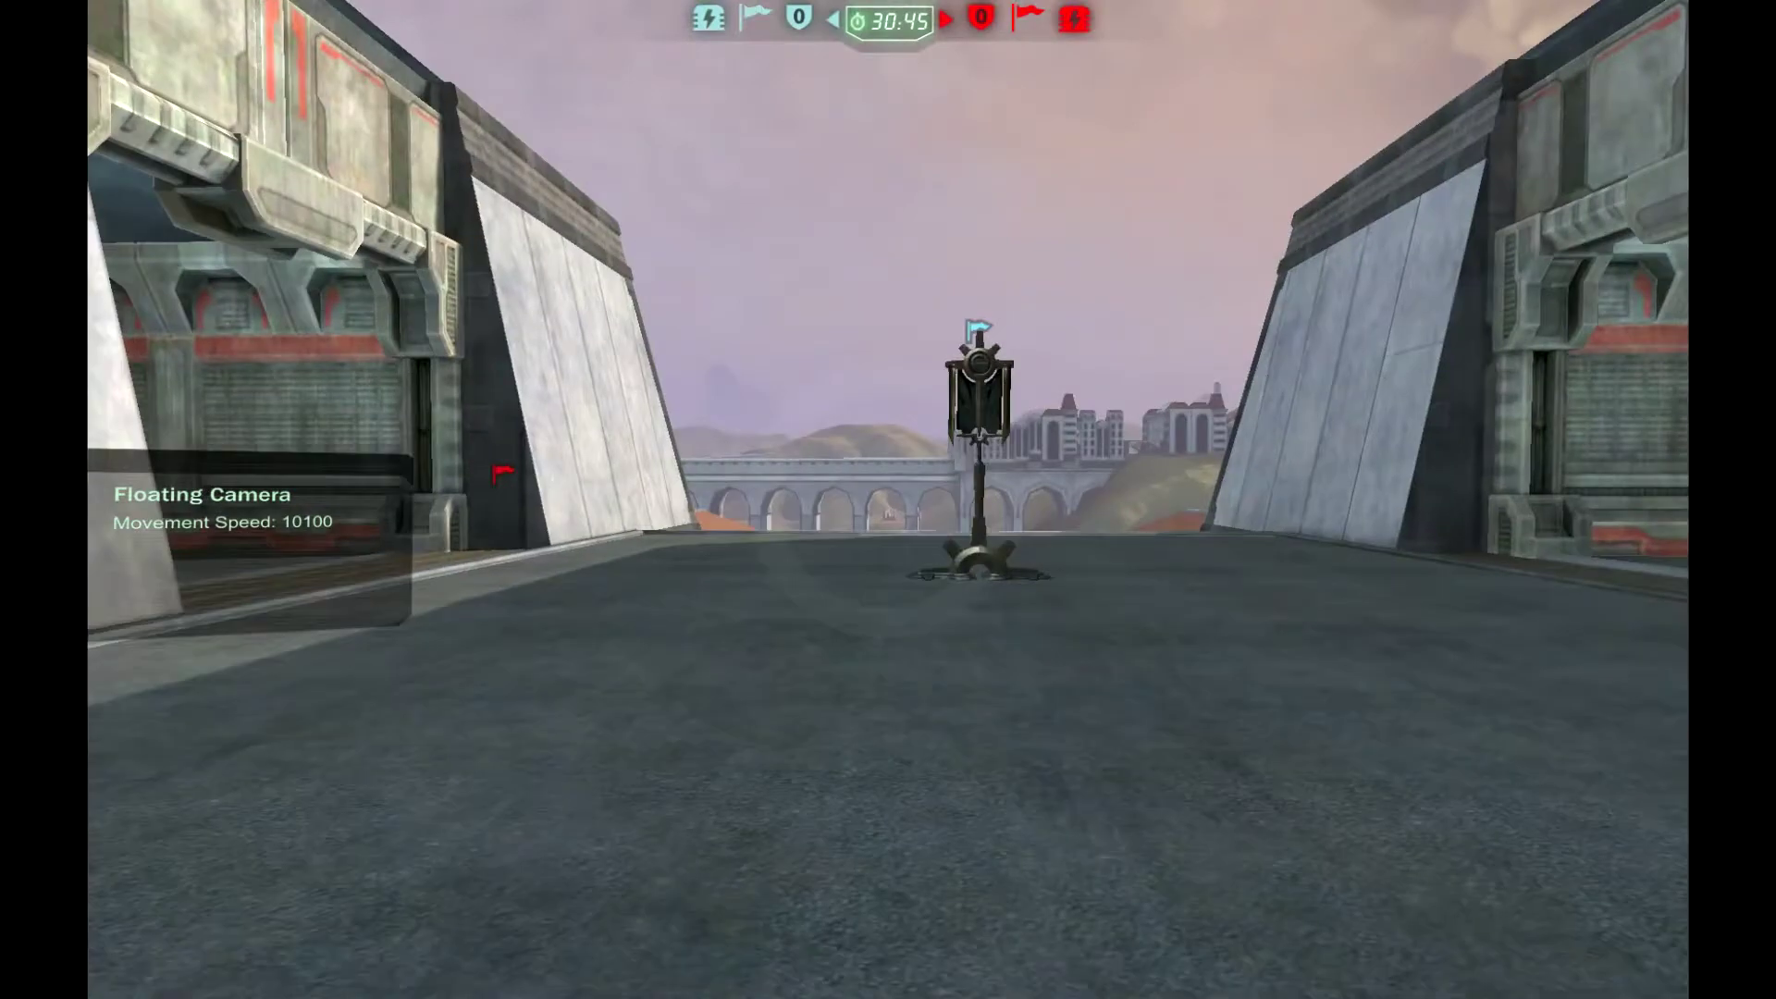
{"action": "key", "text": "w"}
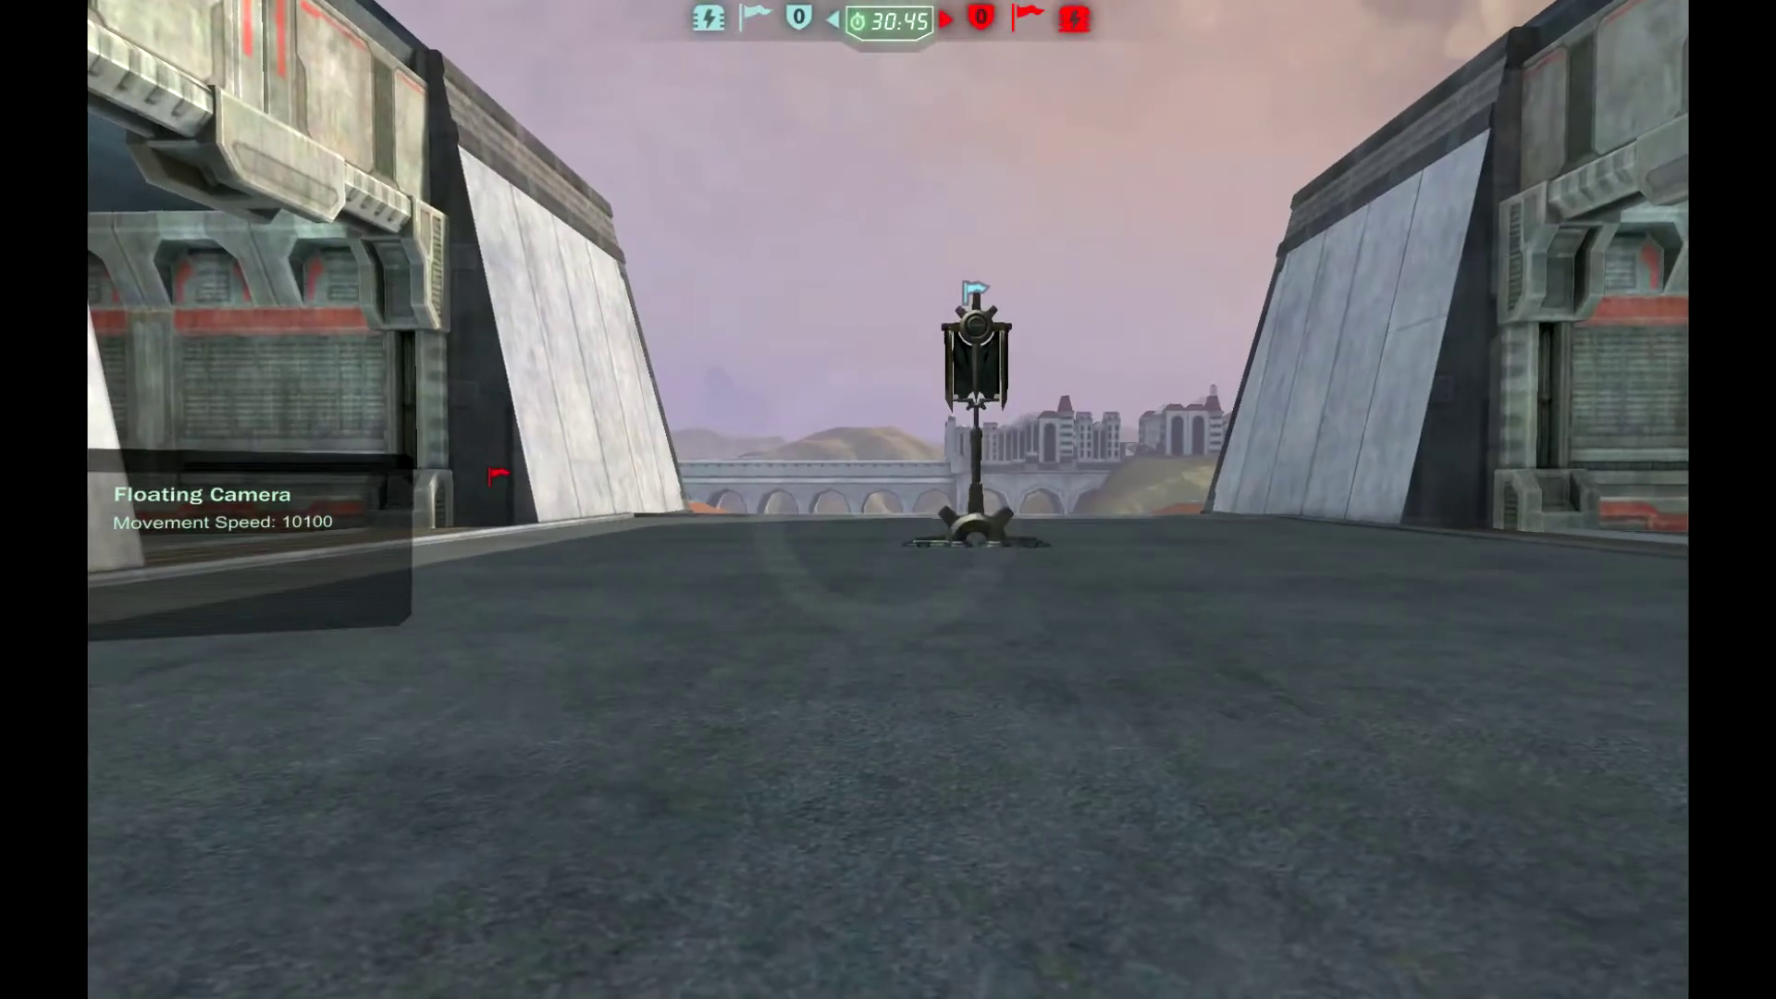
Step: Fly across the map to the red team's base and examine its buildings, water-filled aqueduct and surrounding river valley
{"action": "key", "text": "w"}
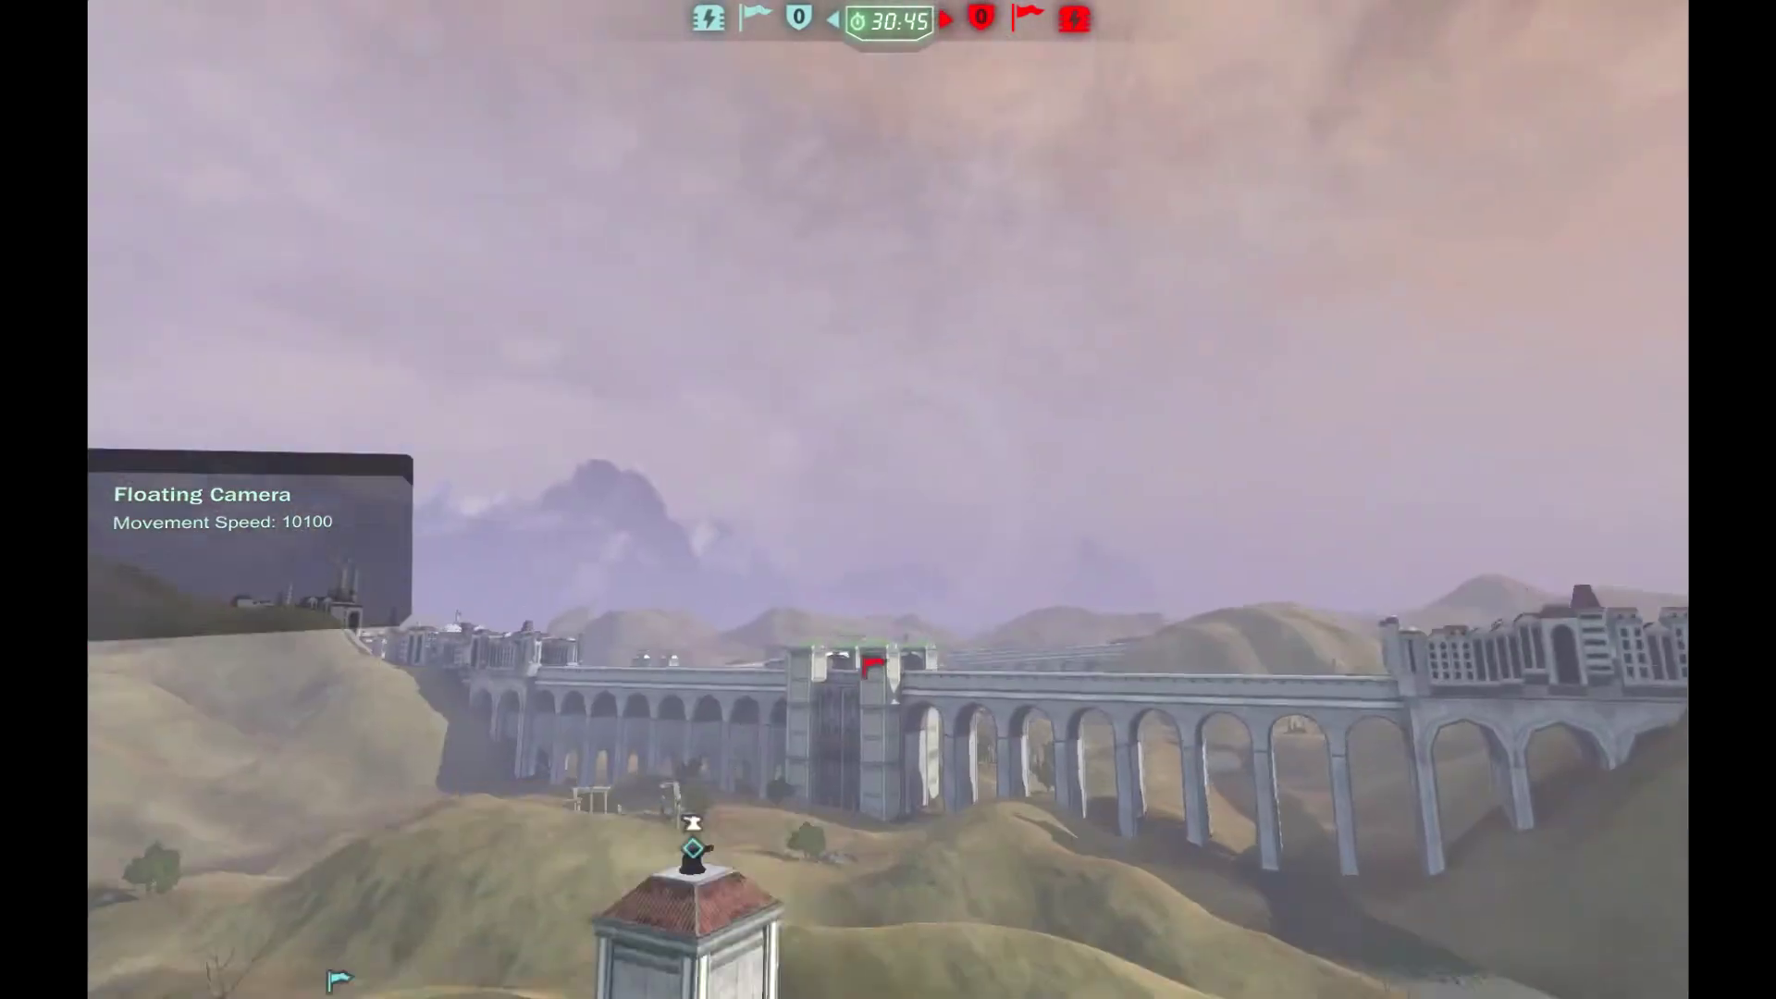
{"action": "key", "text": "w"}
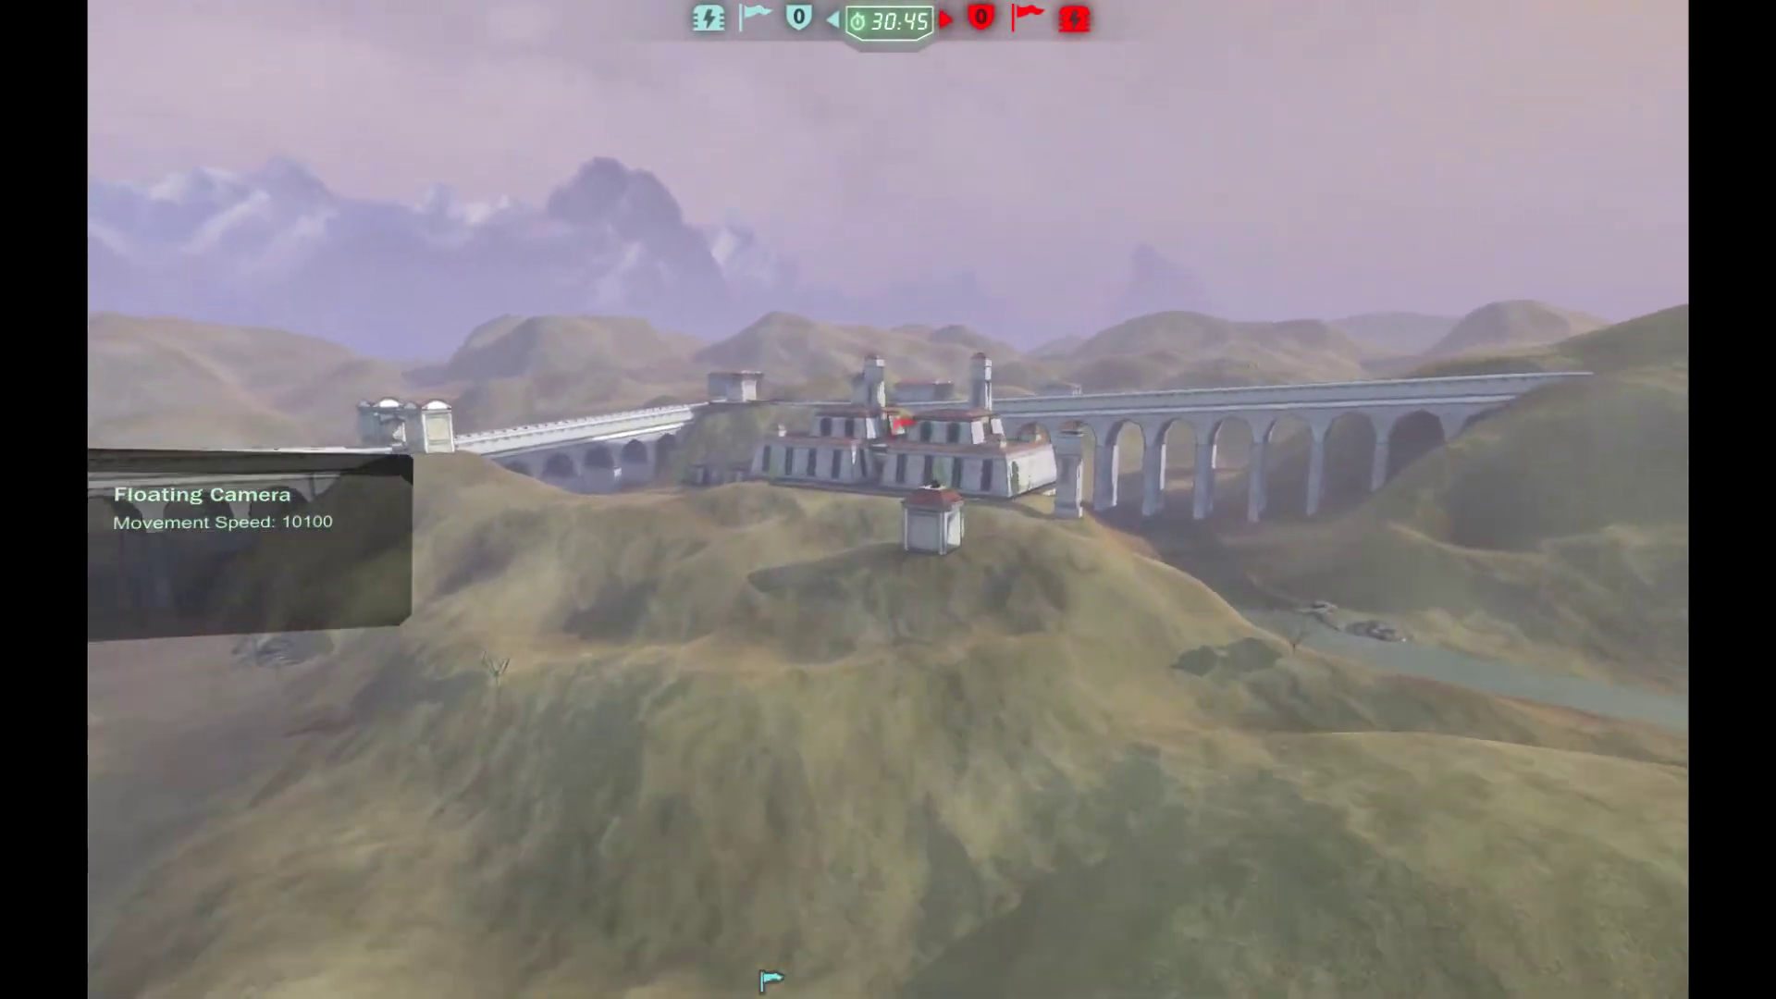
{"action": "key", "text": "w"}
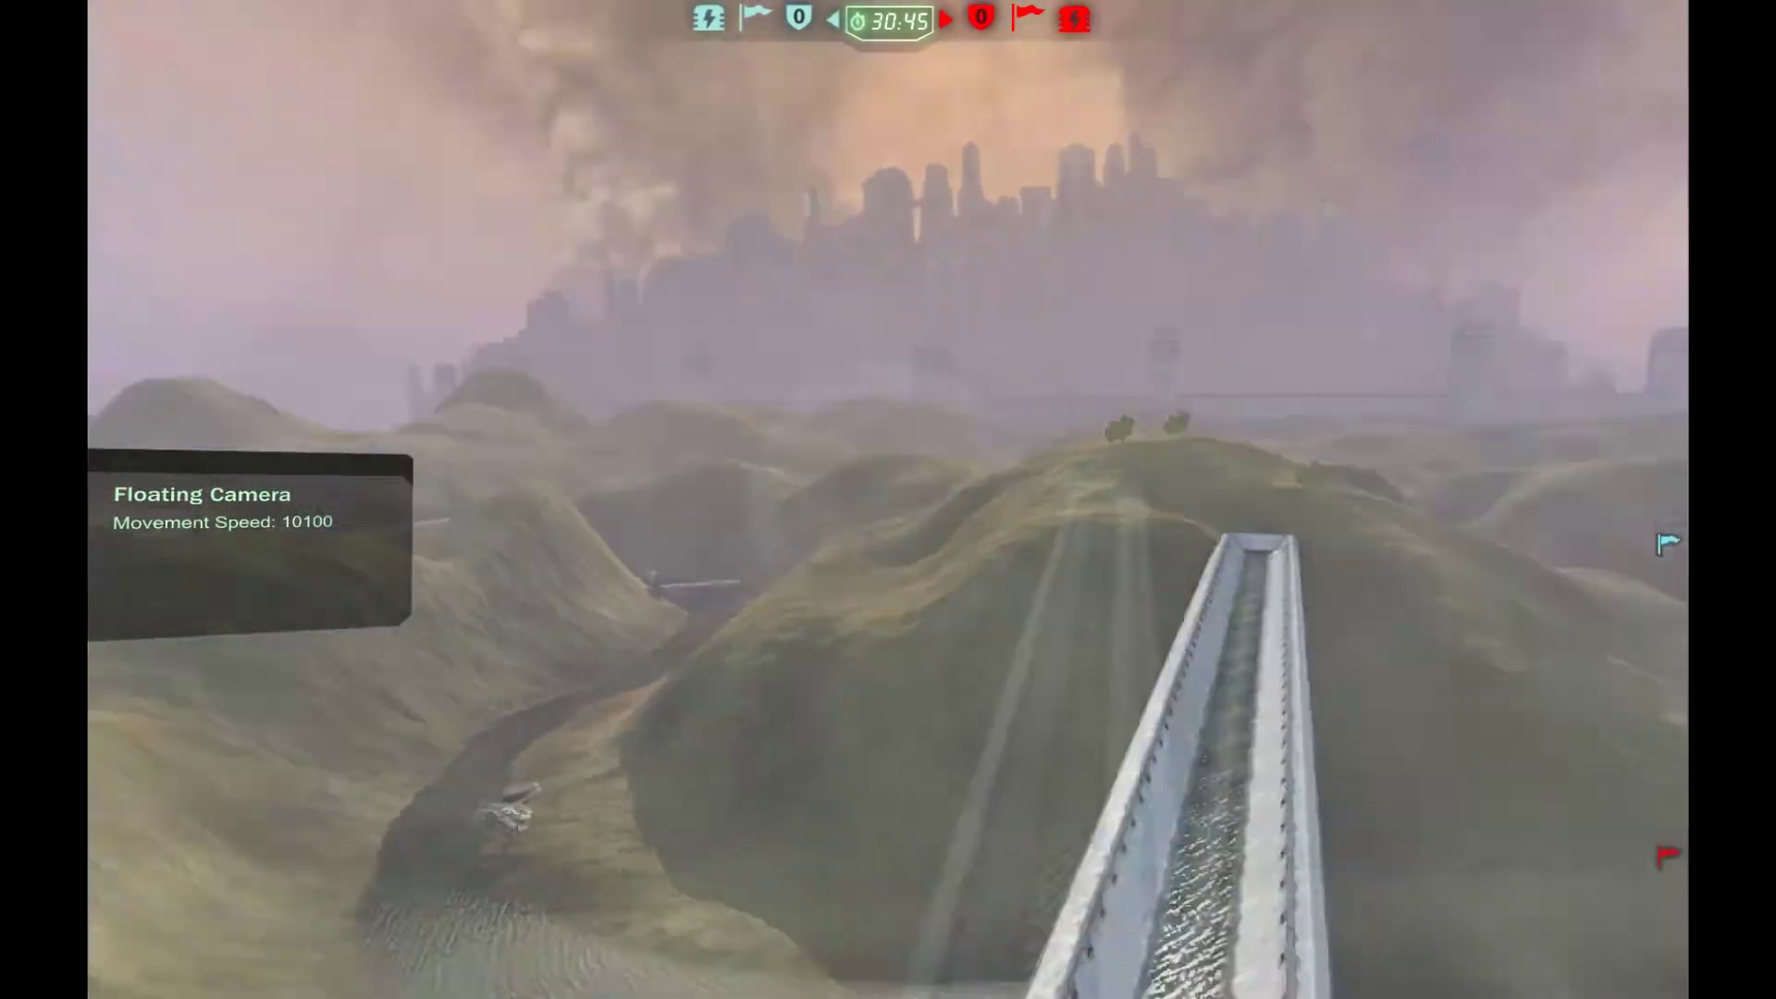
{"action": "key", "text": "s"}
{"action": "key", "text": "w"}
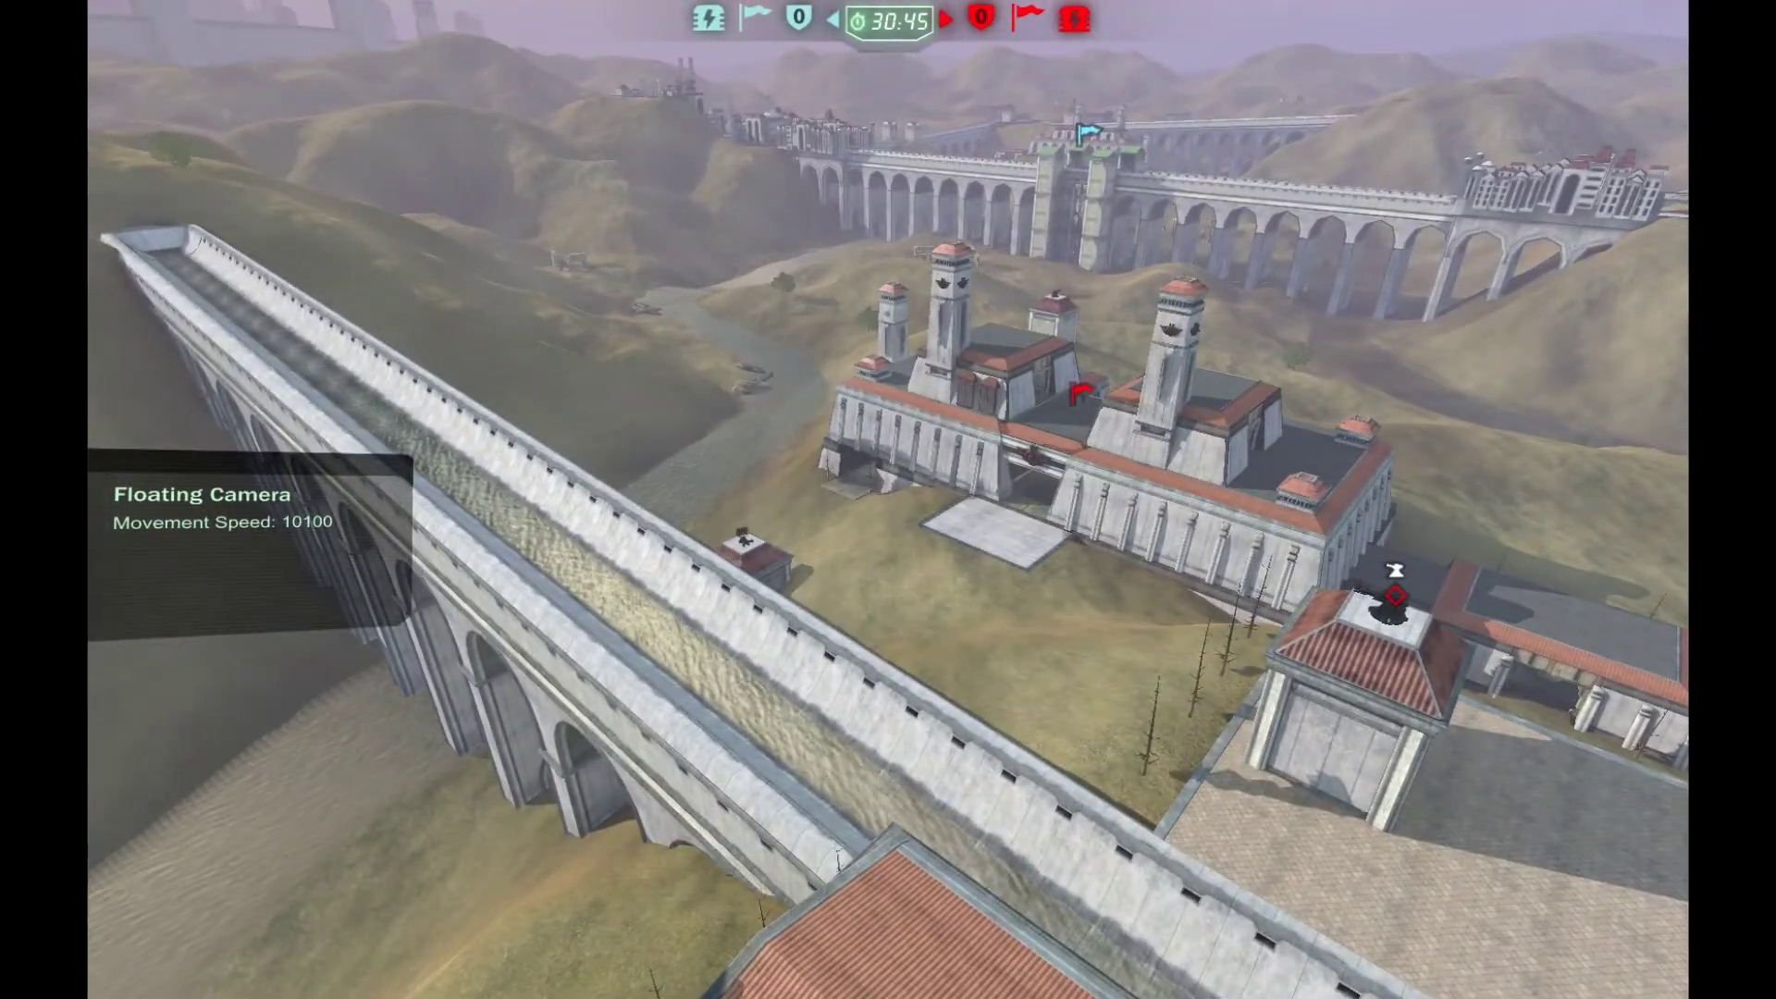
{"action": "key", "text": "w"}
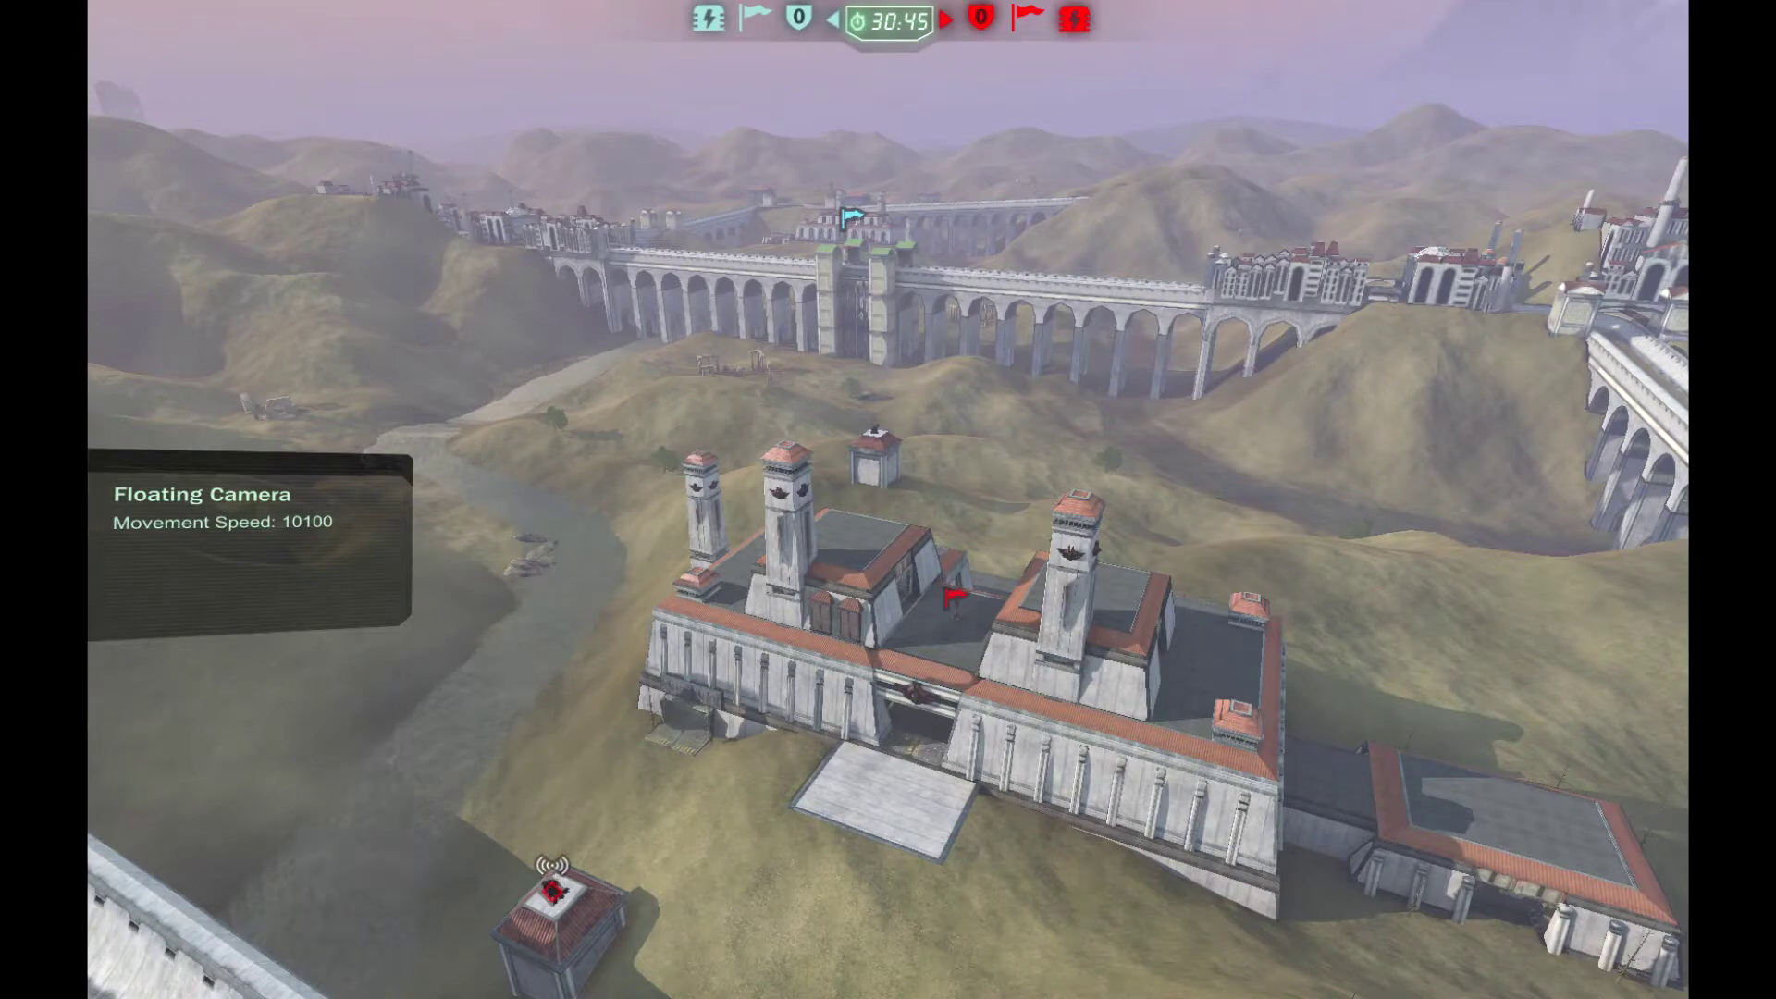
{"action": "key", "text": "w"}
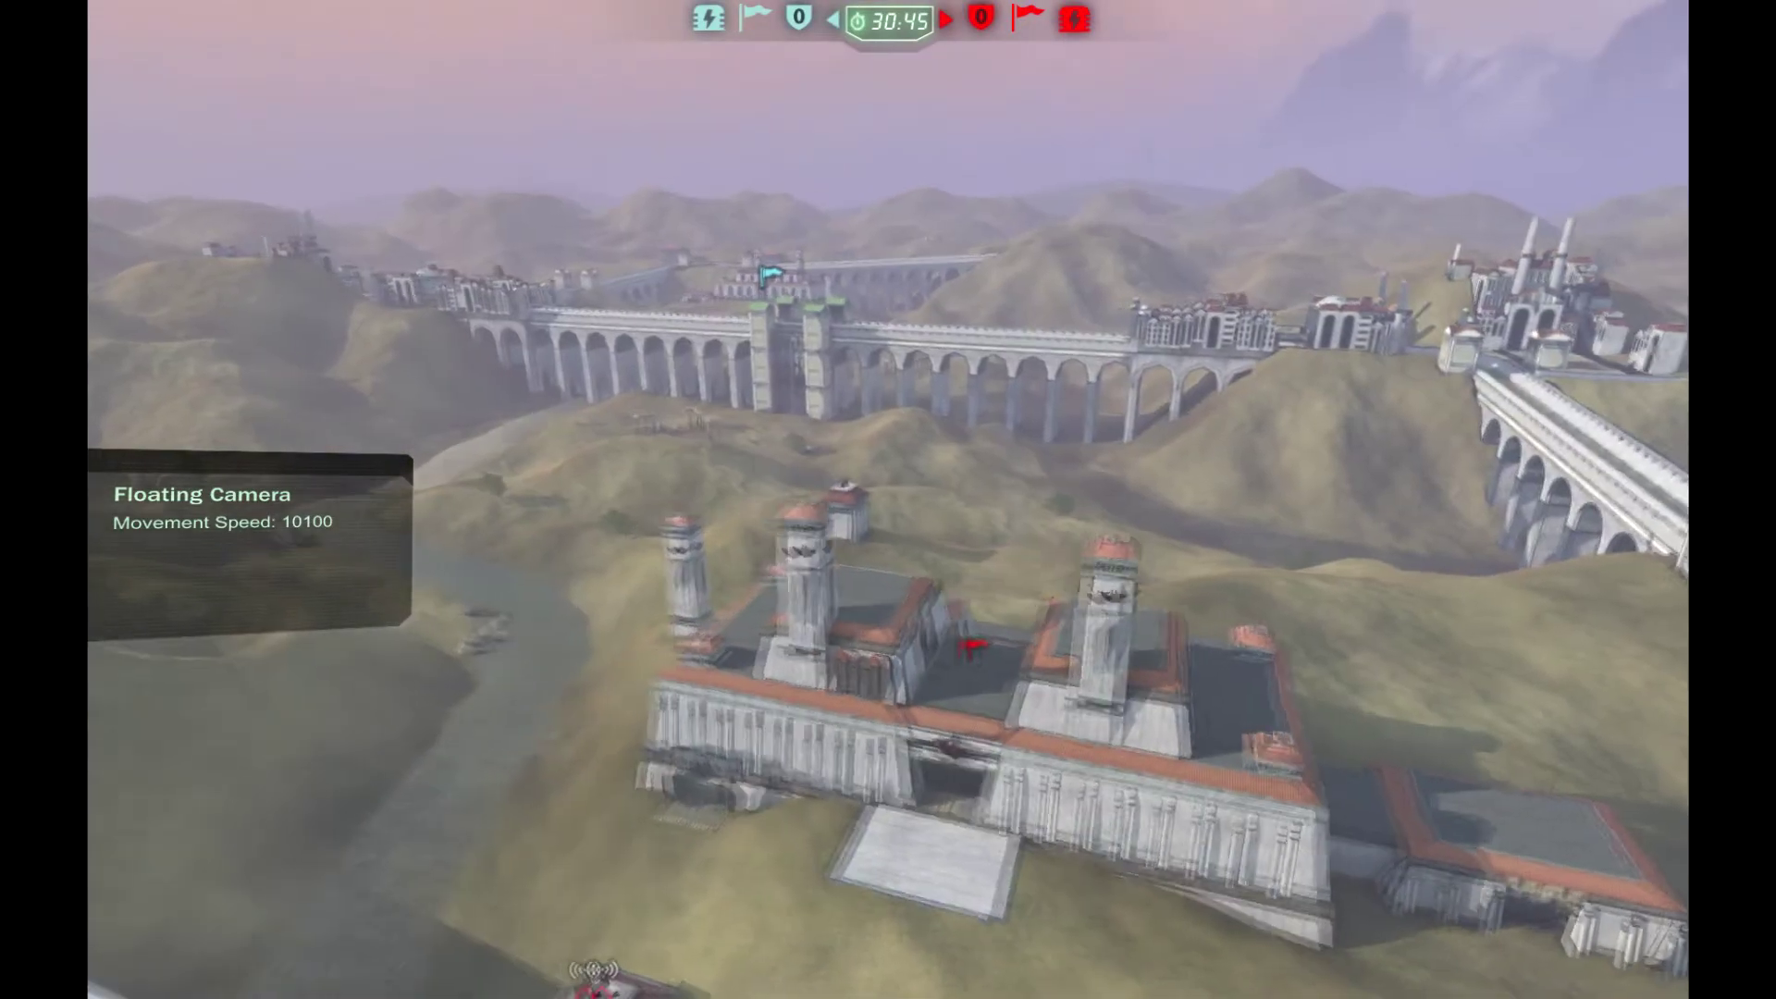
{"action": "key", "text": "a"}
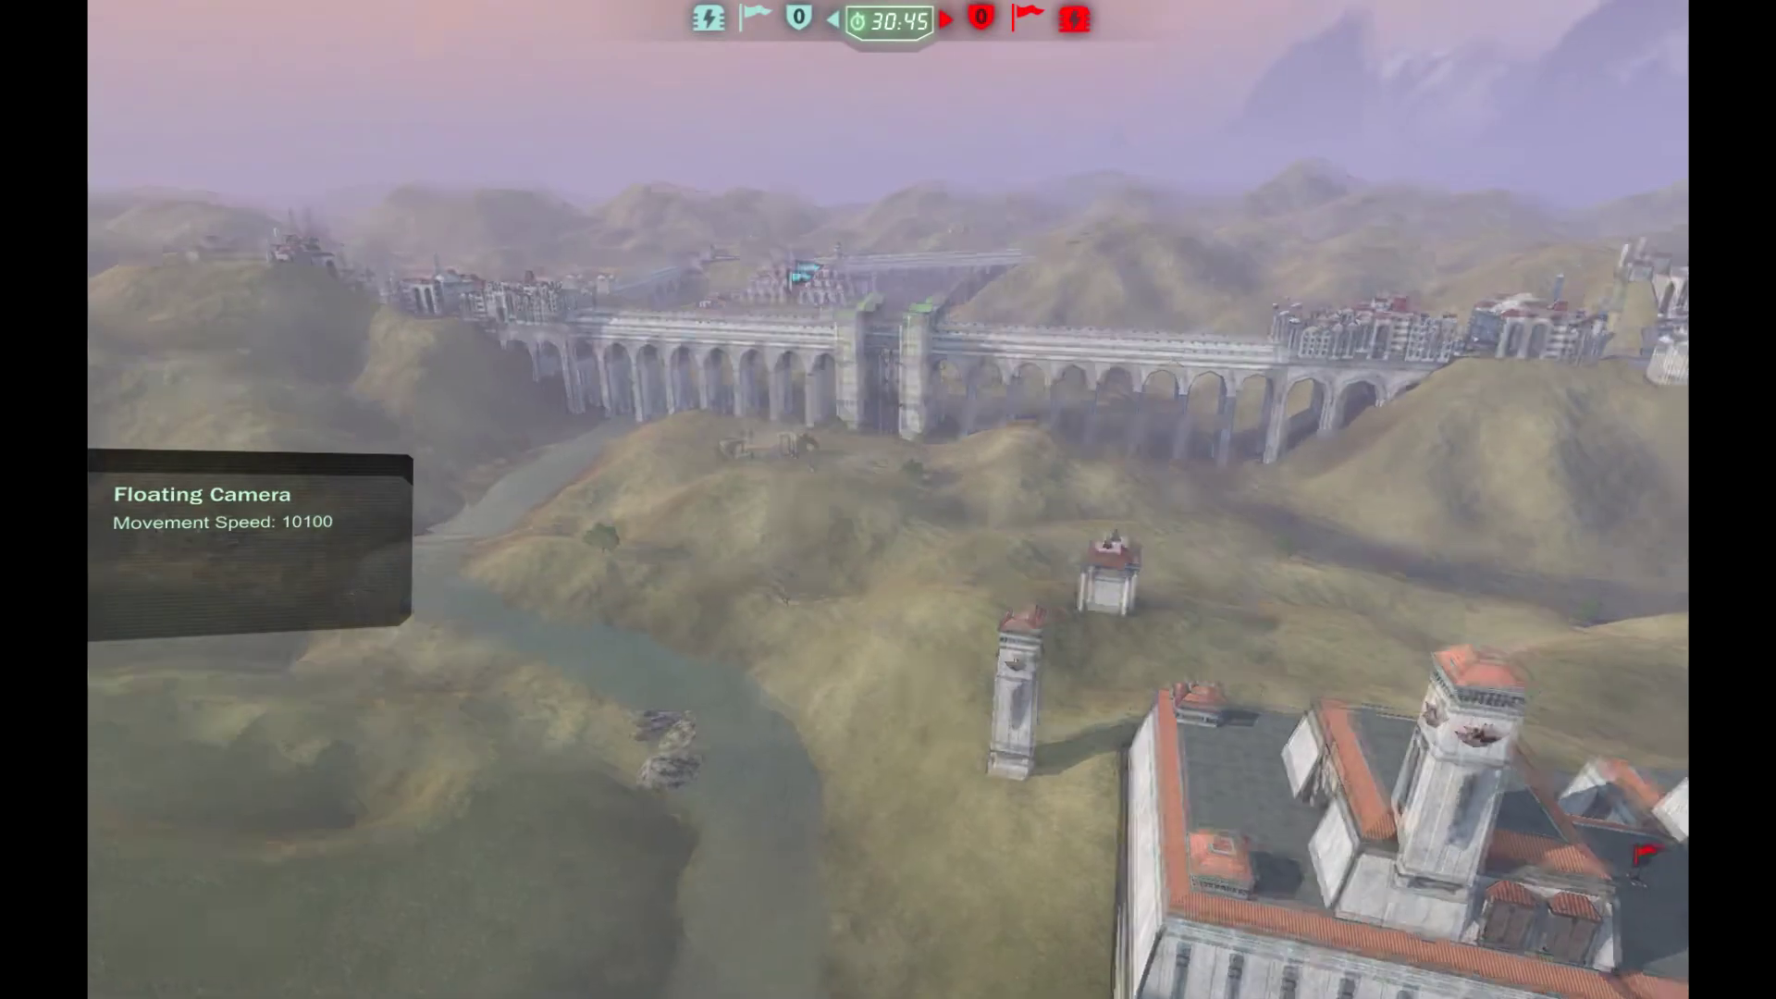
{"action": "key", "text": "s"}
{"action": "key", "text": "a"}
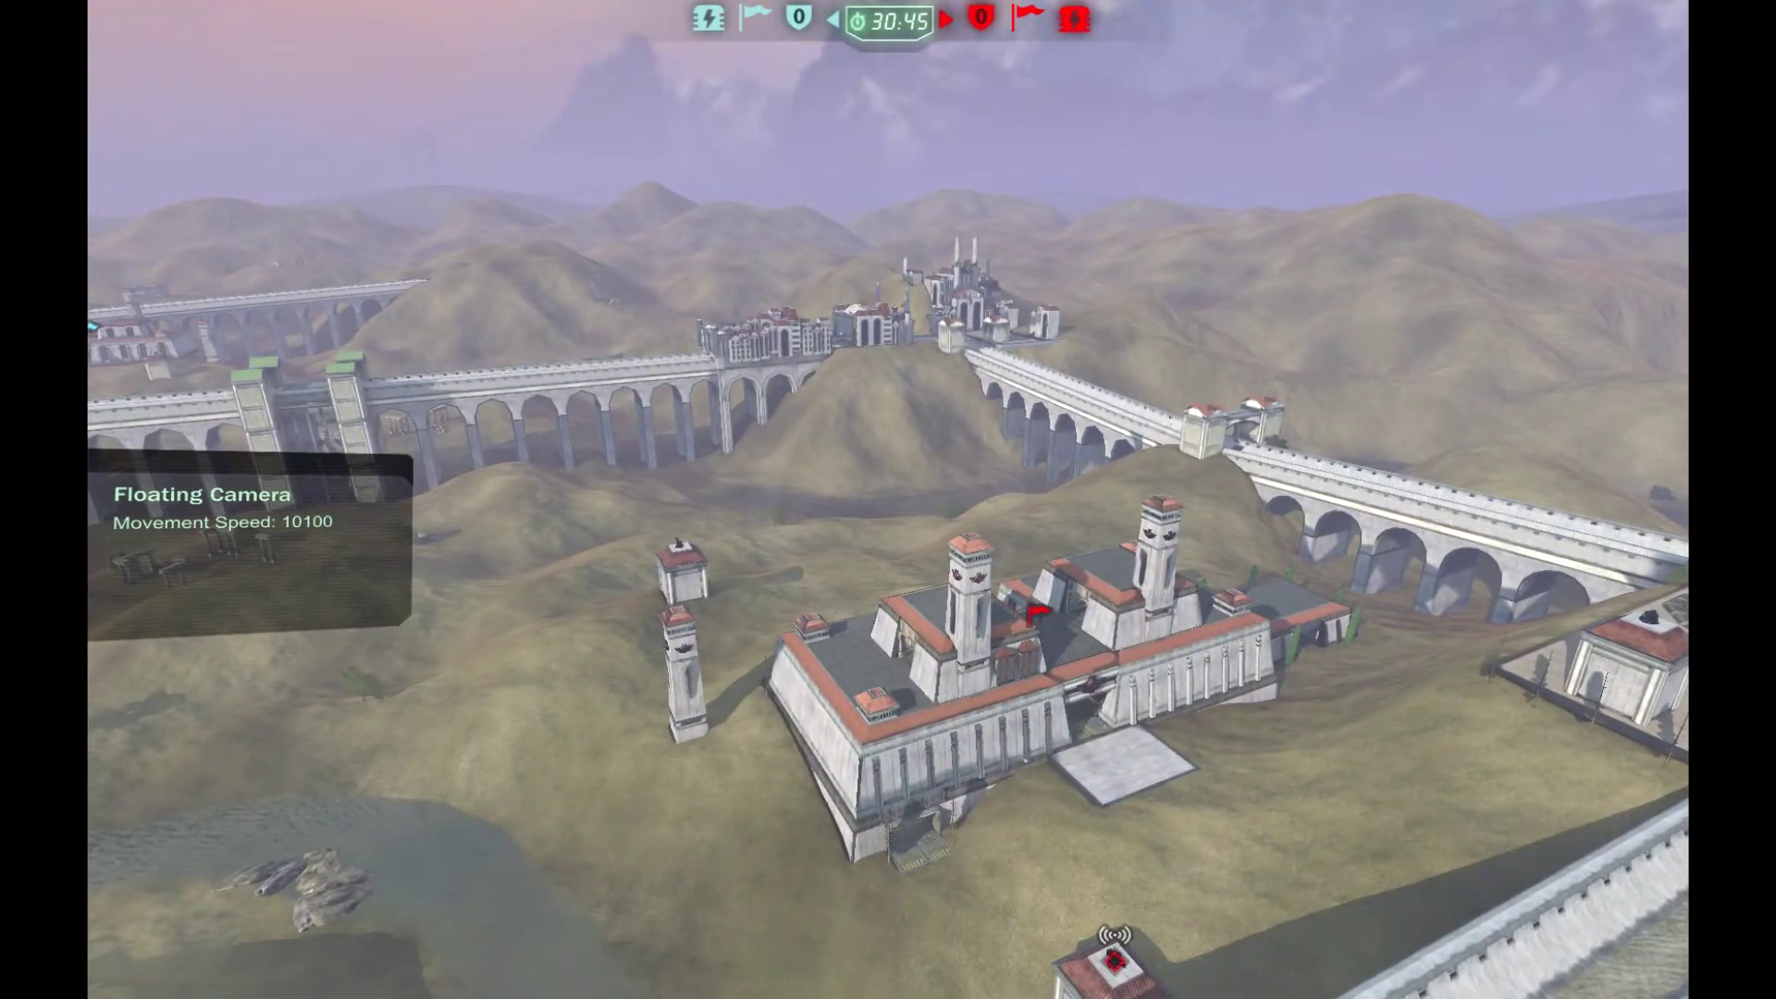
Step: Fly from the red base over the hilltop city and examine the long aqueducts linking it to the blue base
{"action": "key", "text": "a"}
{"action": "key", "text": "a"}
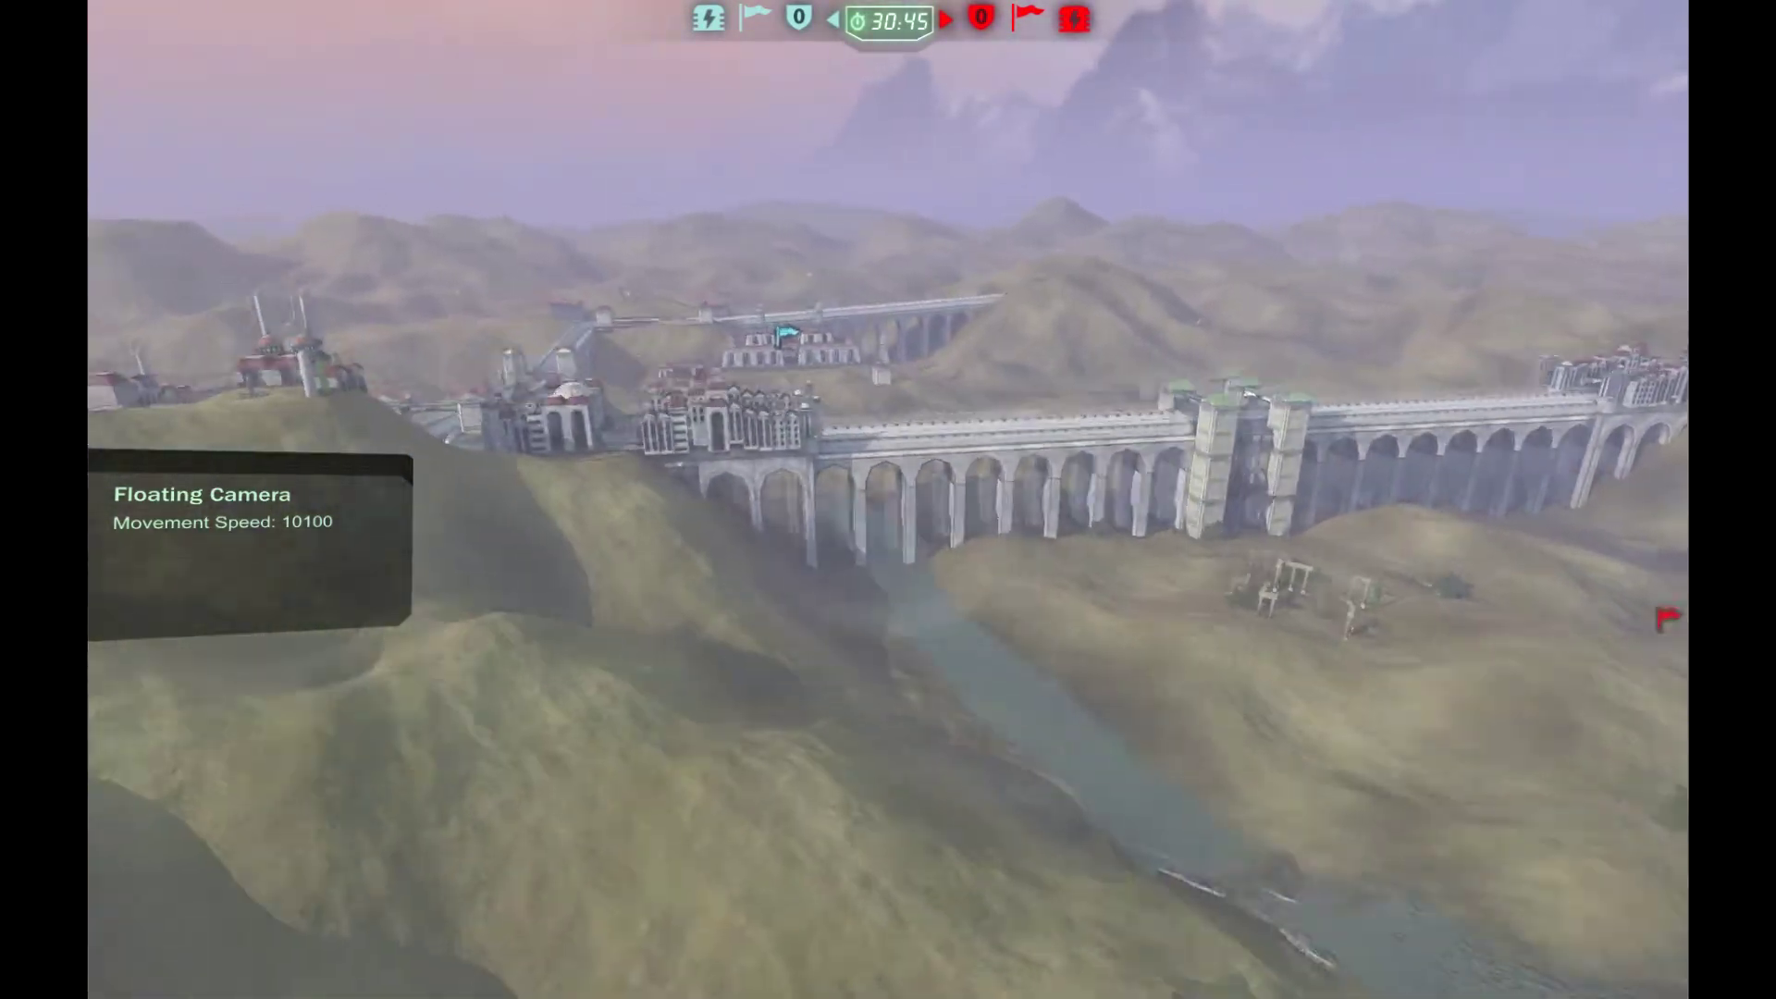
{"action": "key", "text": "a"}
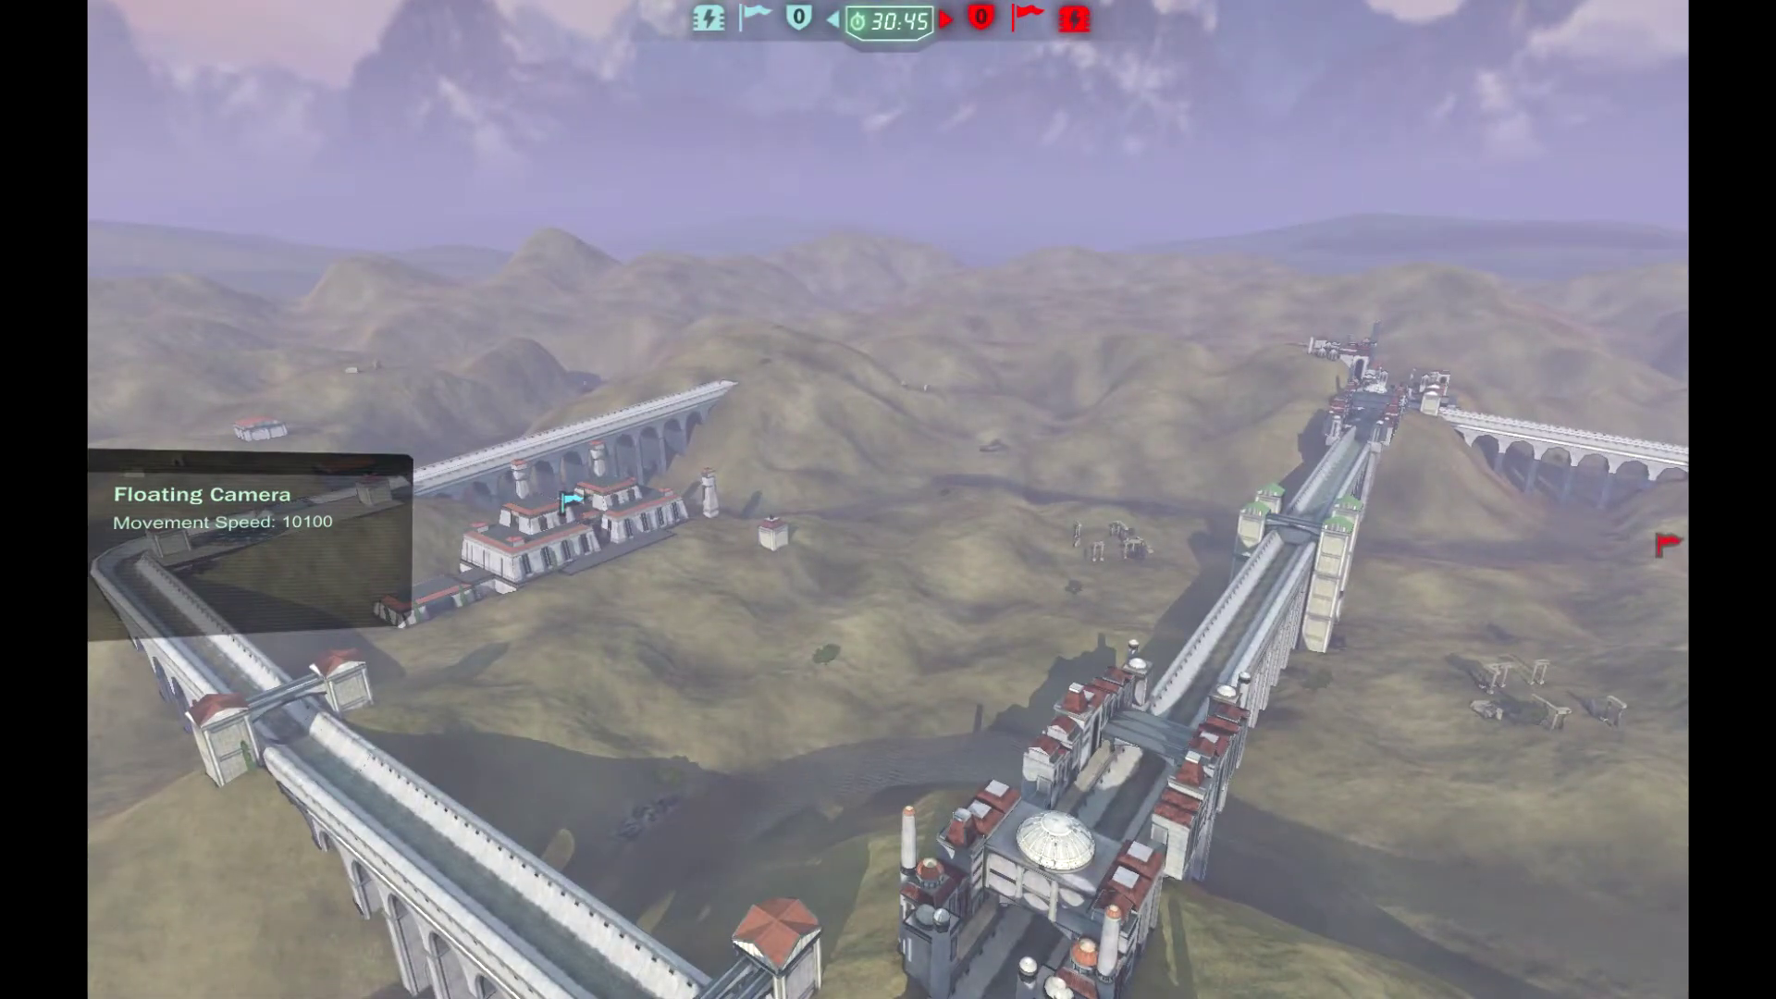
{"action": "key", "text": "a"}
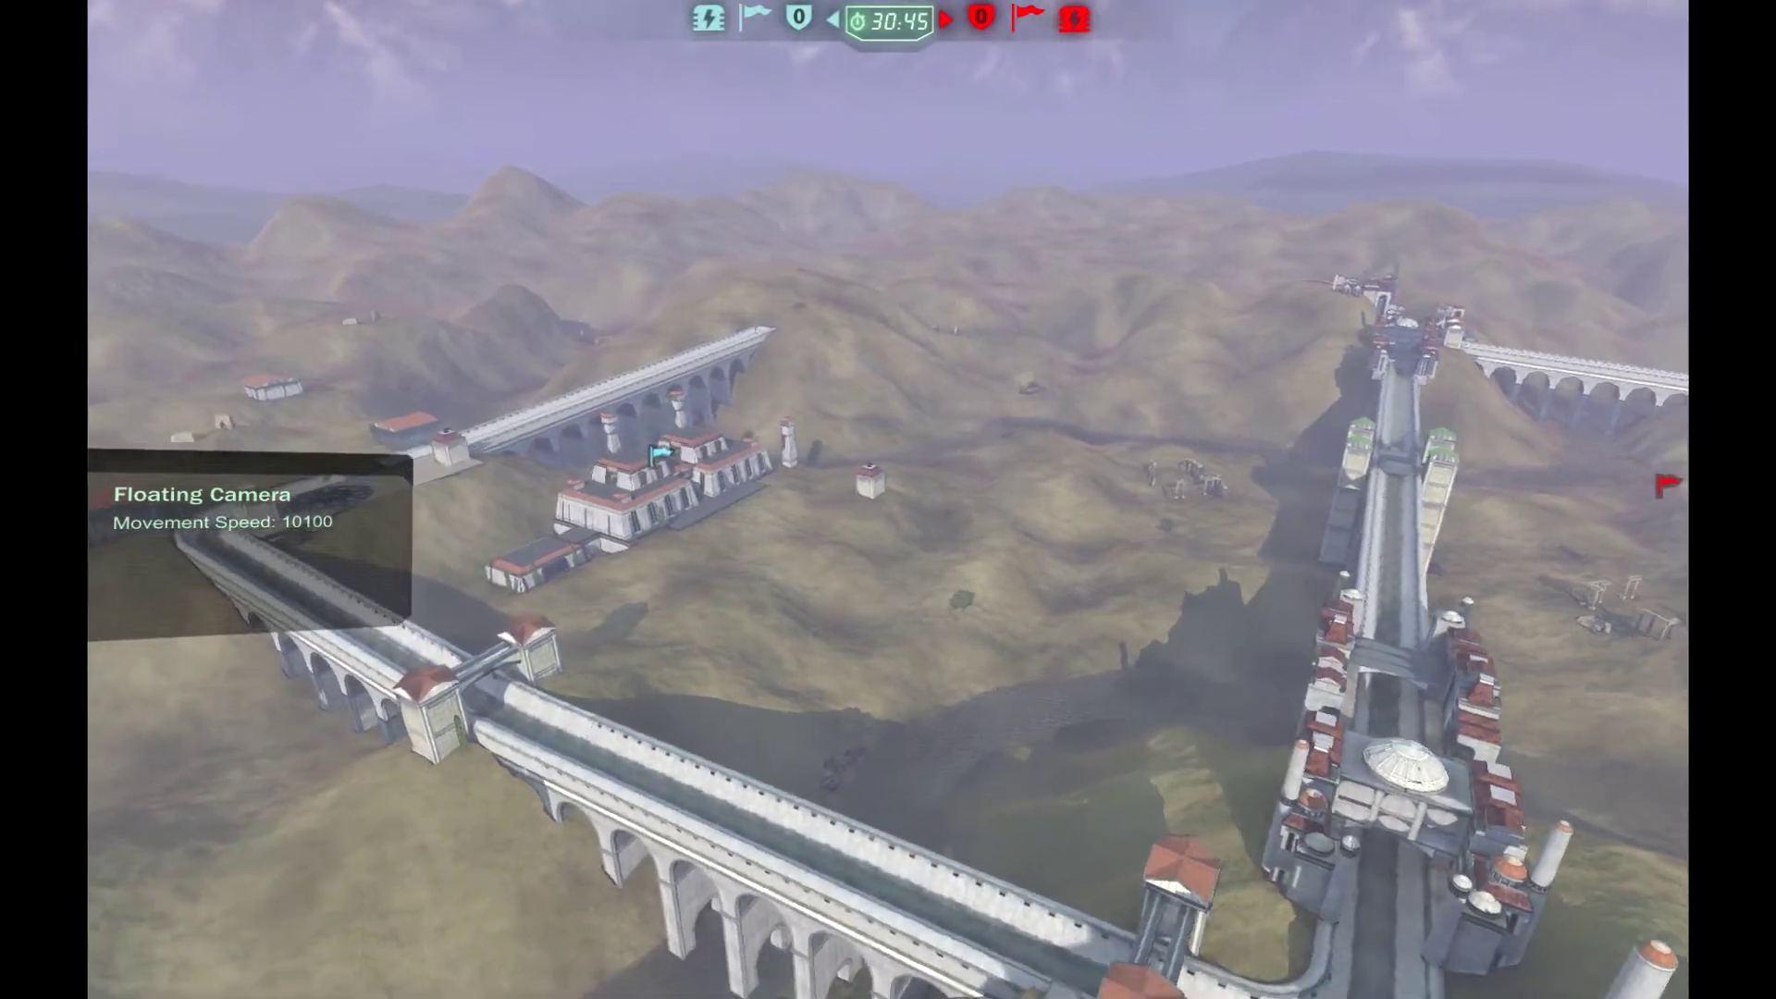
{"action": "key", "text": "s"}
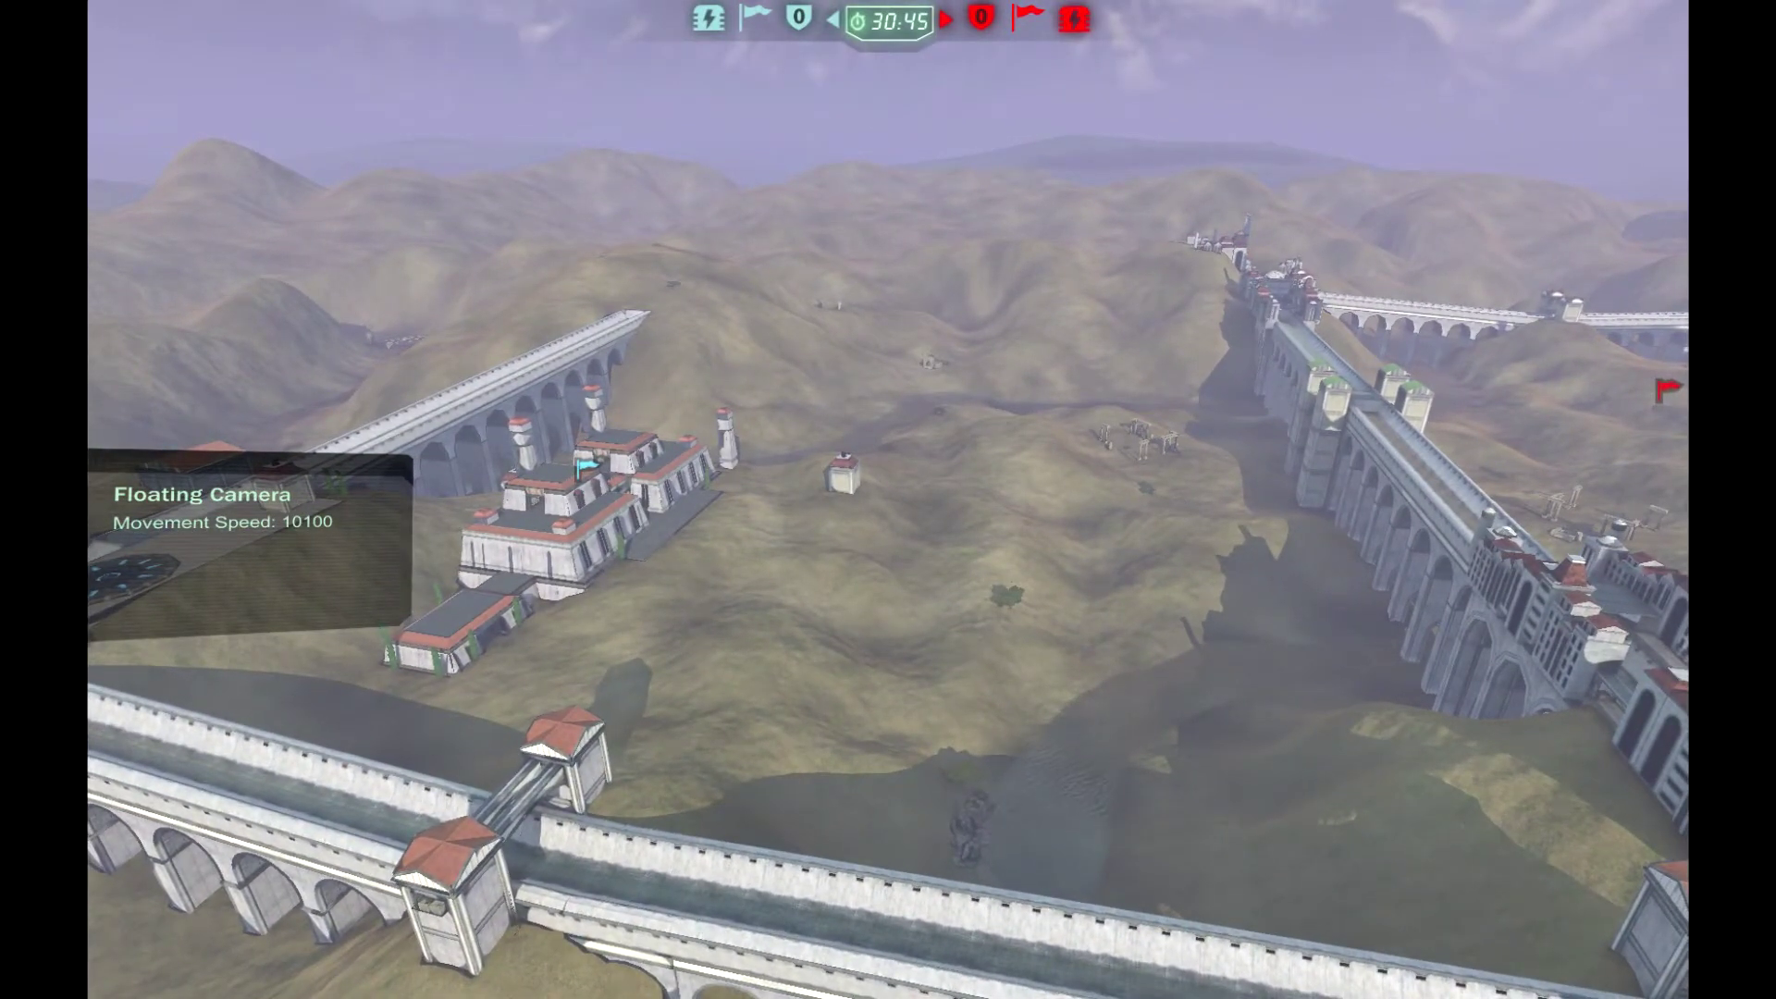
{"action": "key", "text": "Left"}
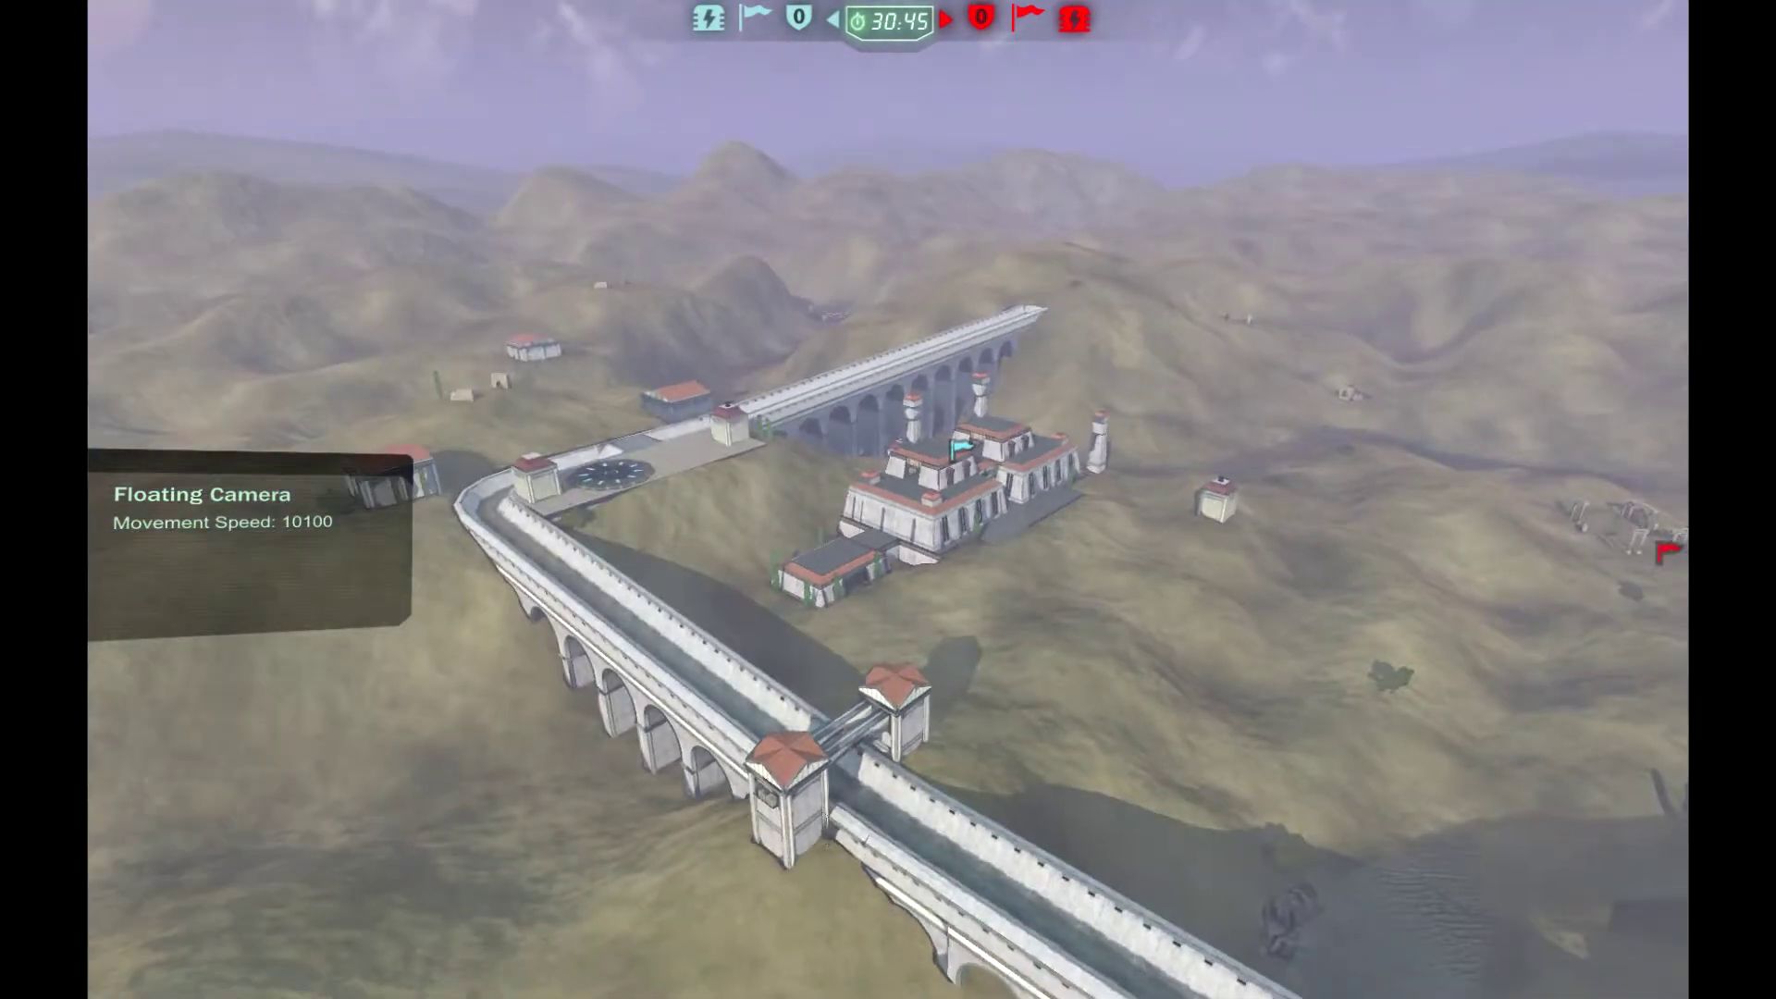
{"action": "key", "text": "Right"}
{"action": "key", "text": "d"}
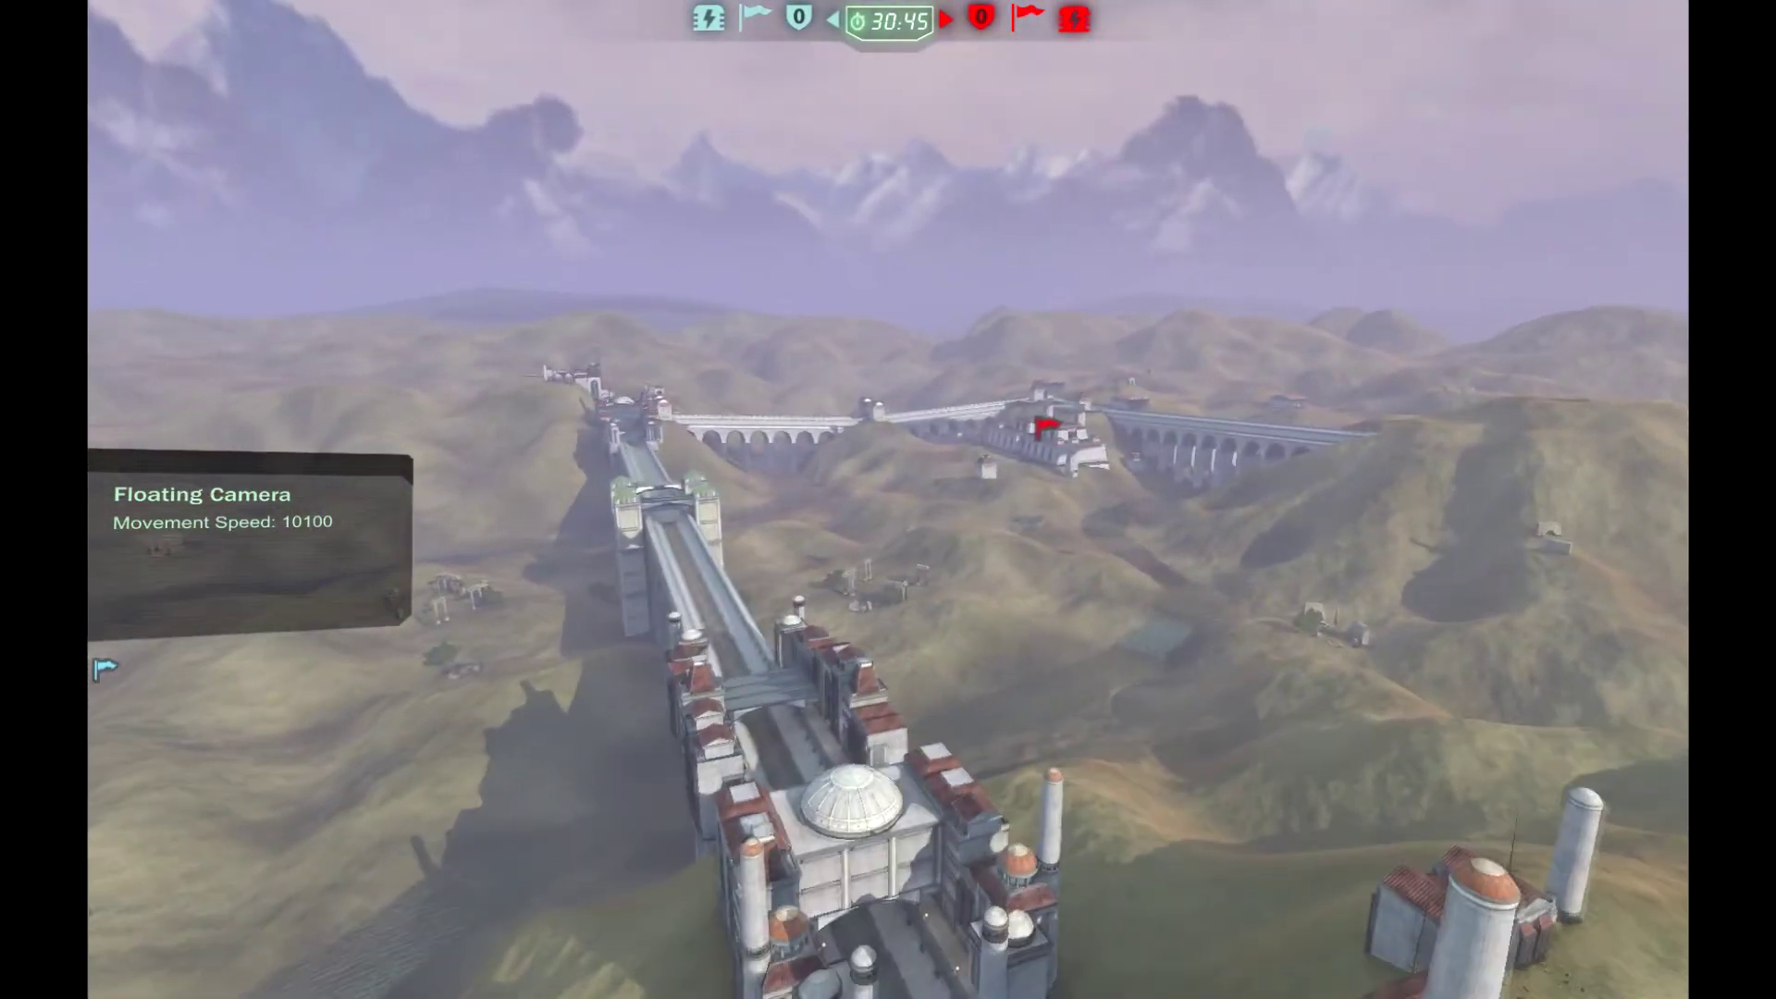
Step: Survey the blue base from behind, covering its bent aqueduct, landing pad, outbuildings and the route towards the red base
{"action": "key", "text": "w"}
{"action": "key", "text": "a"}
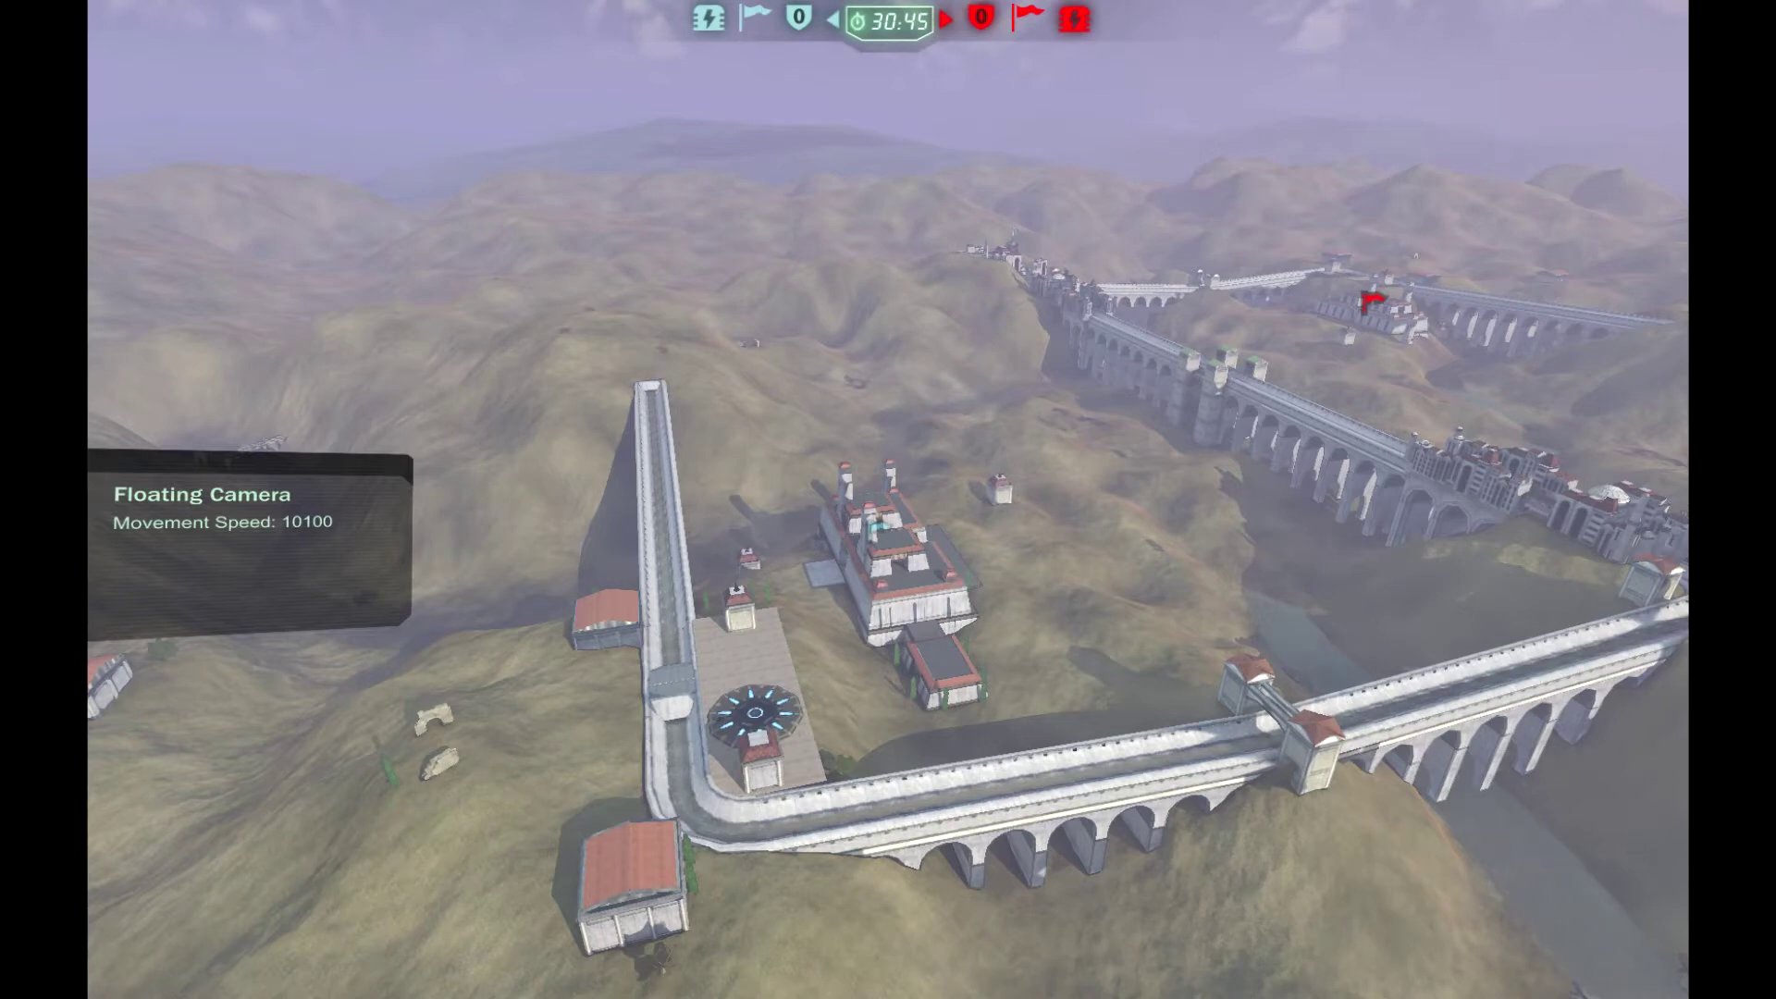
{"action": "key", "text": "s"}
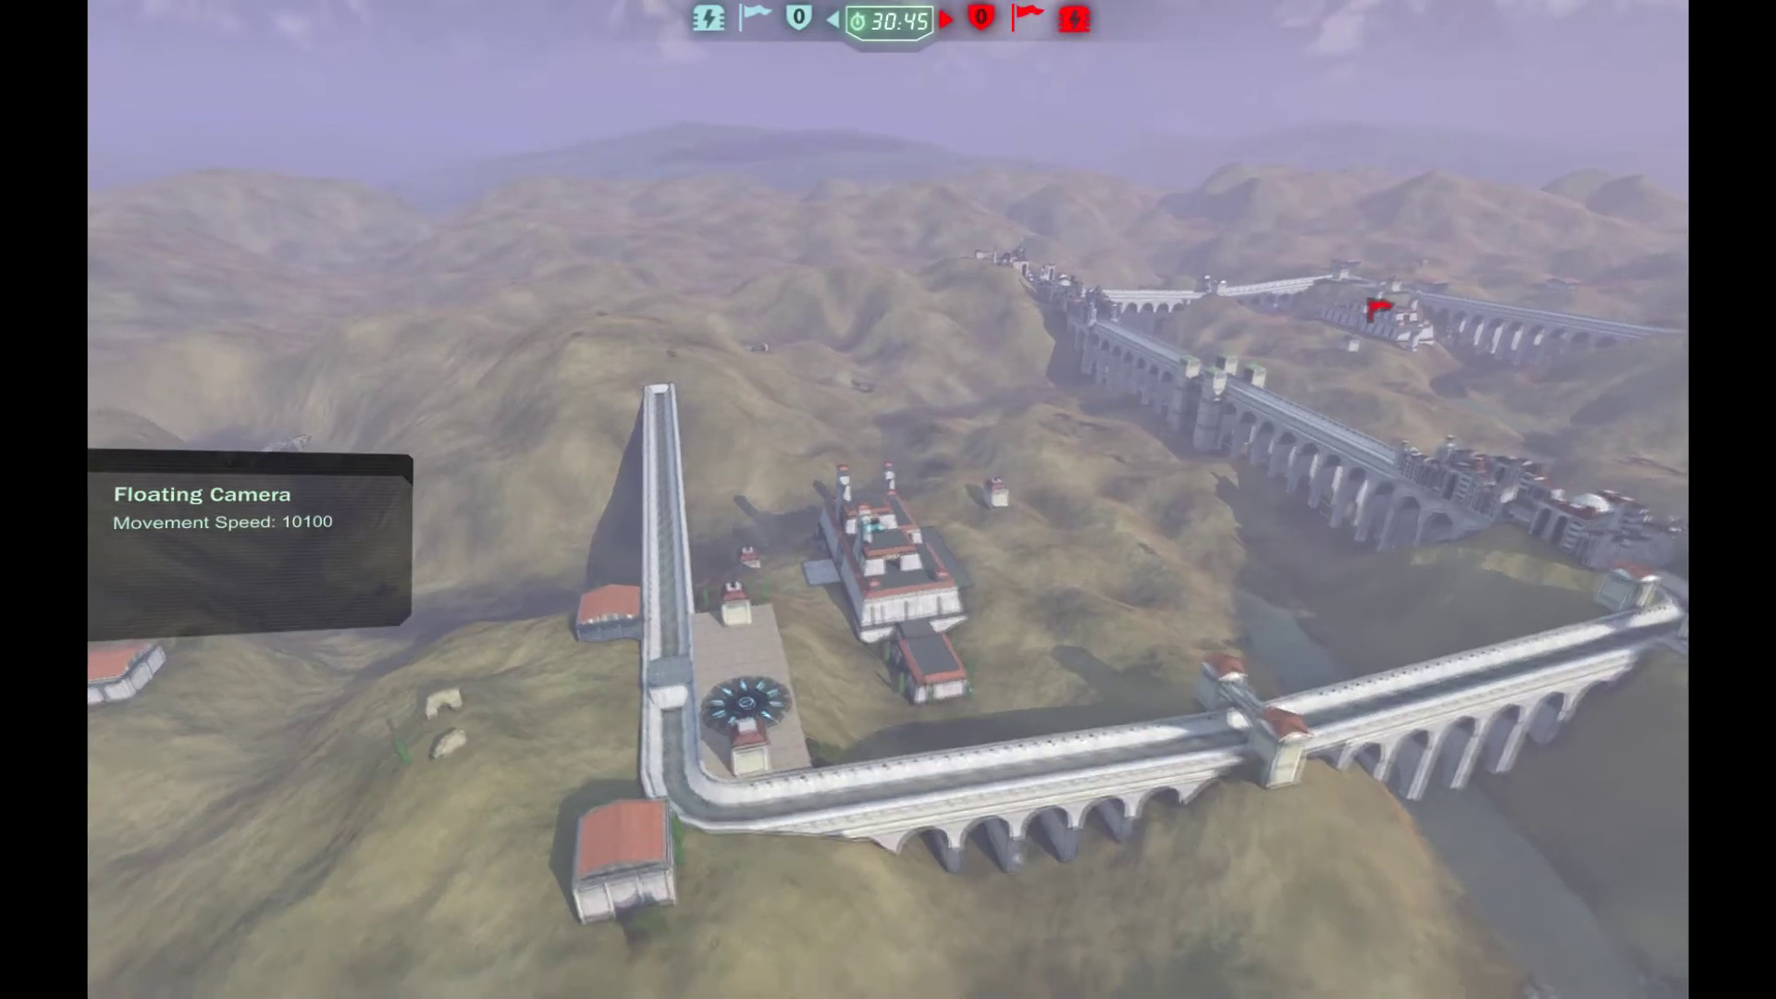
{"action": "key", "text": "d"}
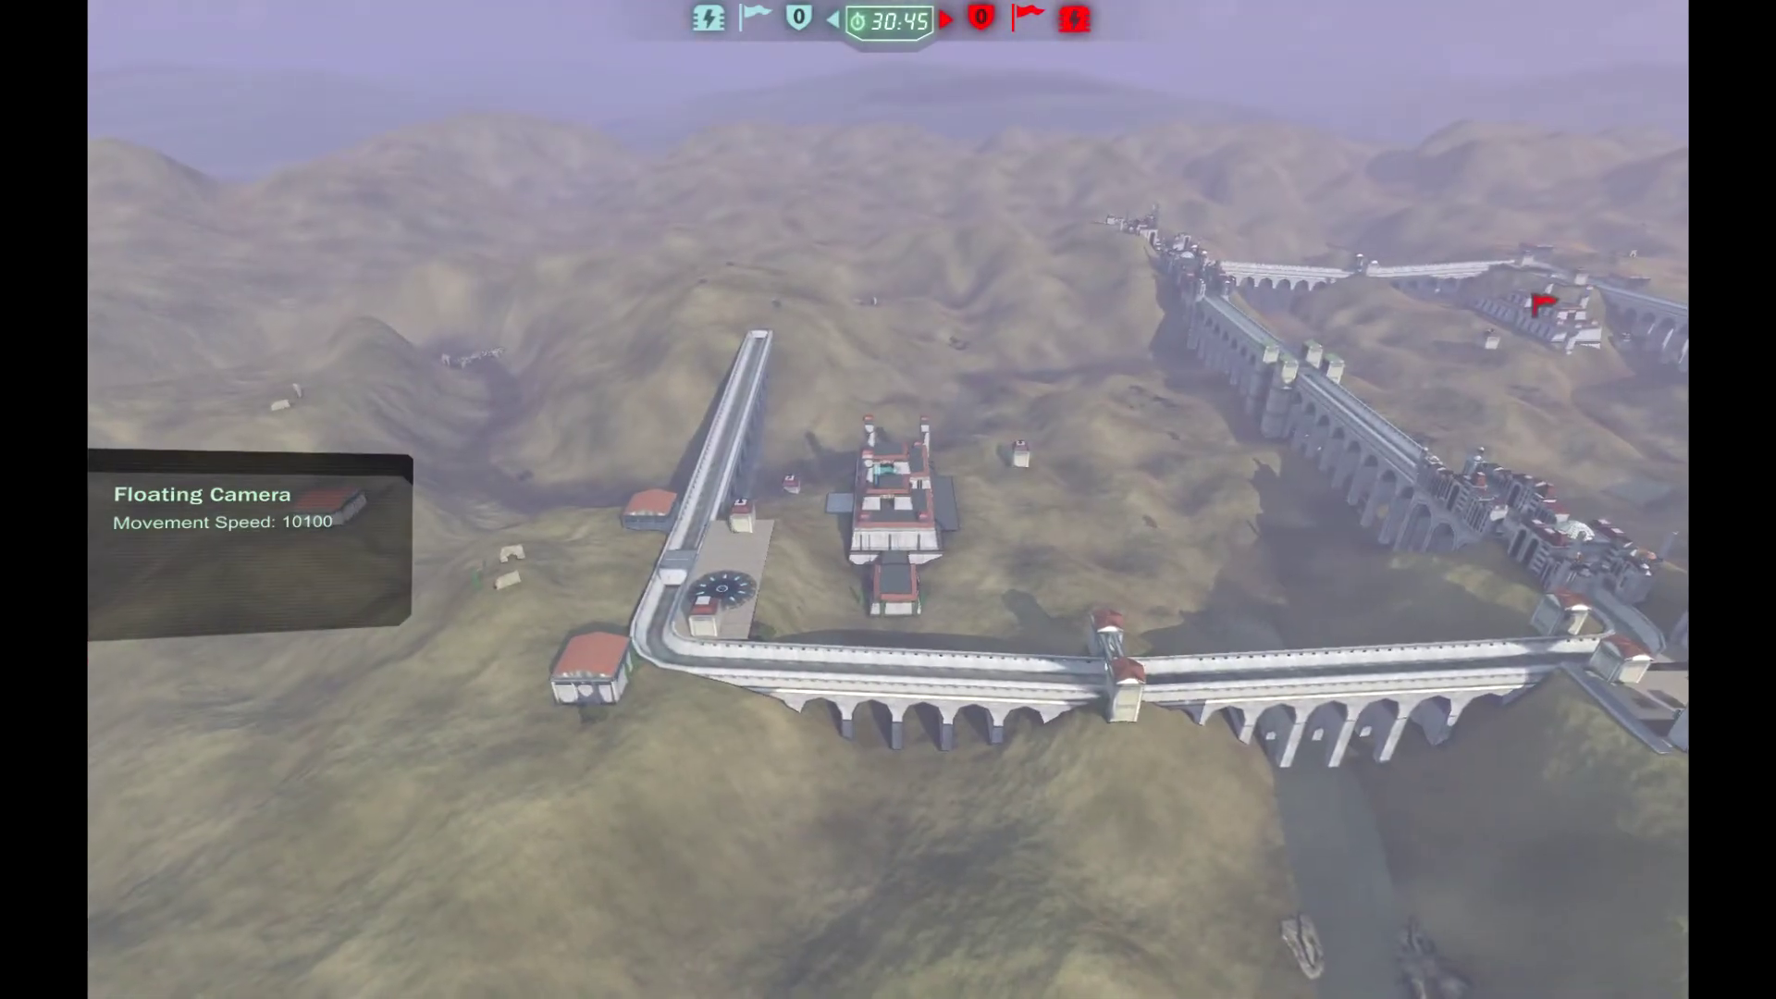
{"action": "key", "text": "a"}
{"action": "key", "text": "w"}
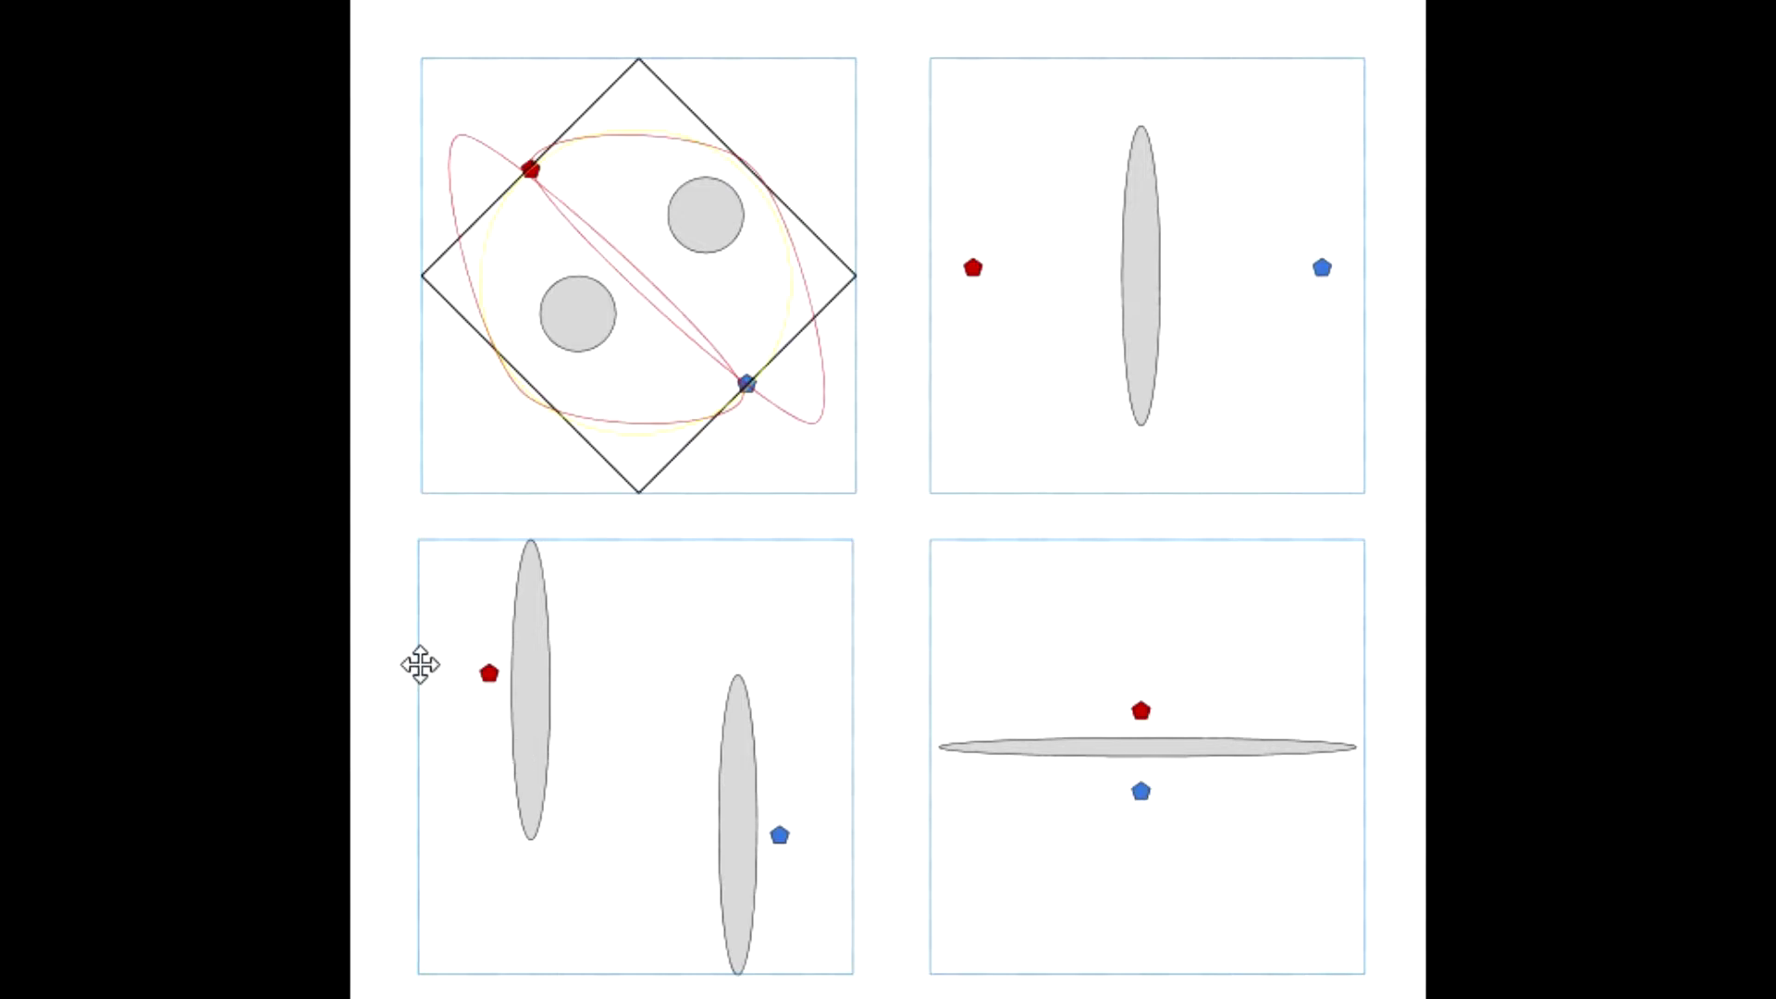
Step: Rotate the square frame around the single vertical ellipse about 45 degrees counterclockwise into a diamond in the layout diagram
{"action": "left_click", "coordinate": [420, 664]}
{"action": "left_click", "coordinate": [390, 634]}
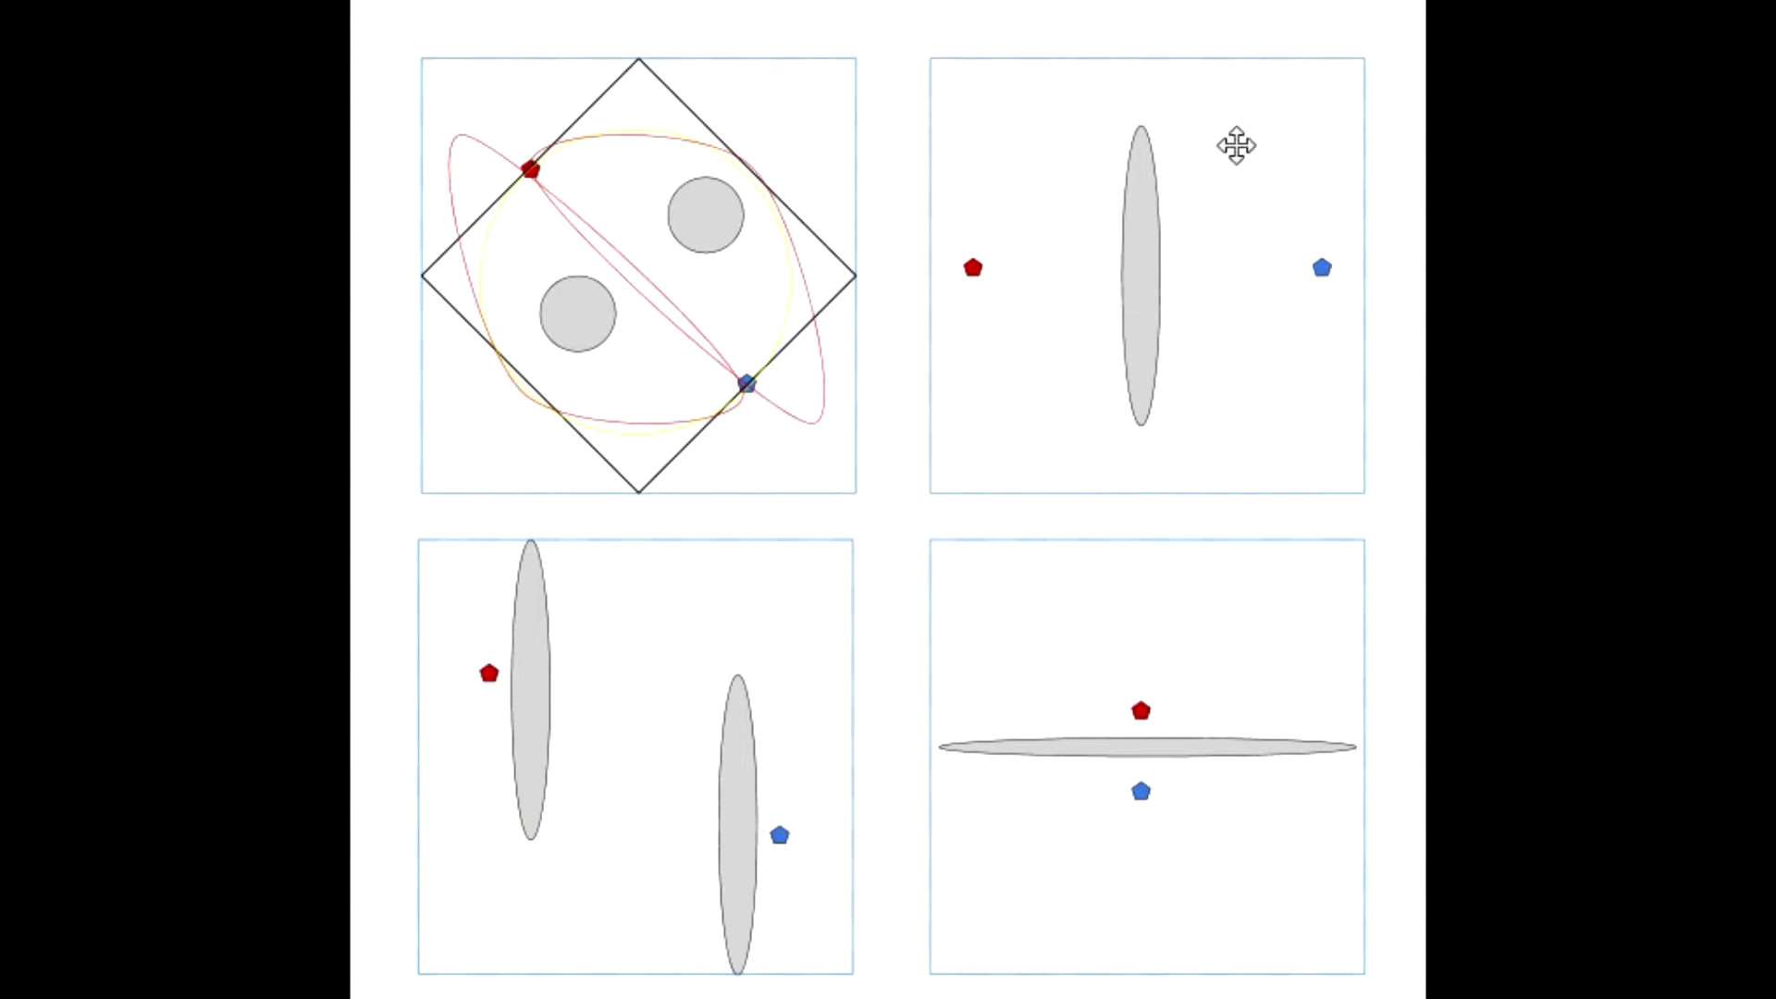
{"action": "left_click", "coordinate": [1237, 146]}
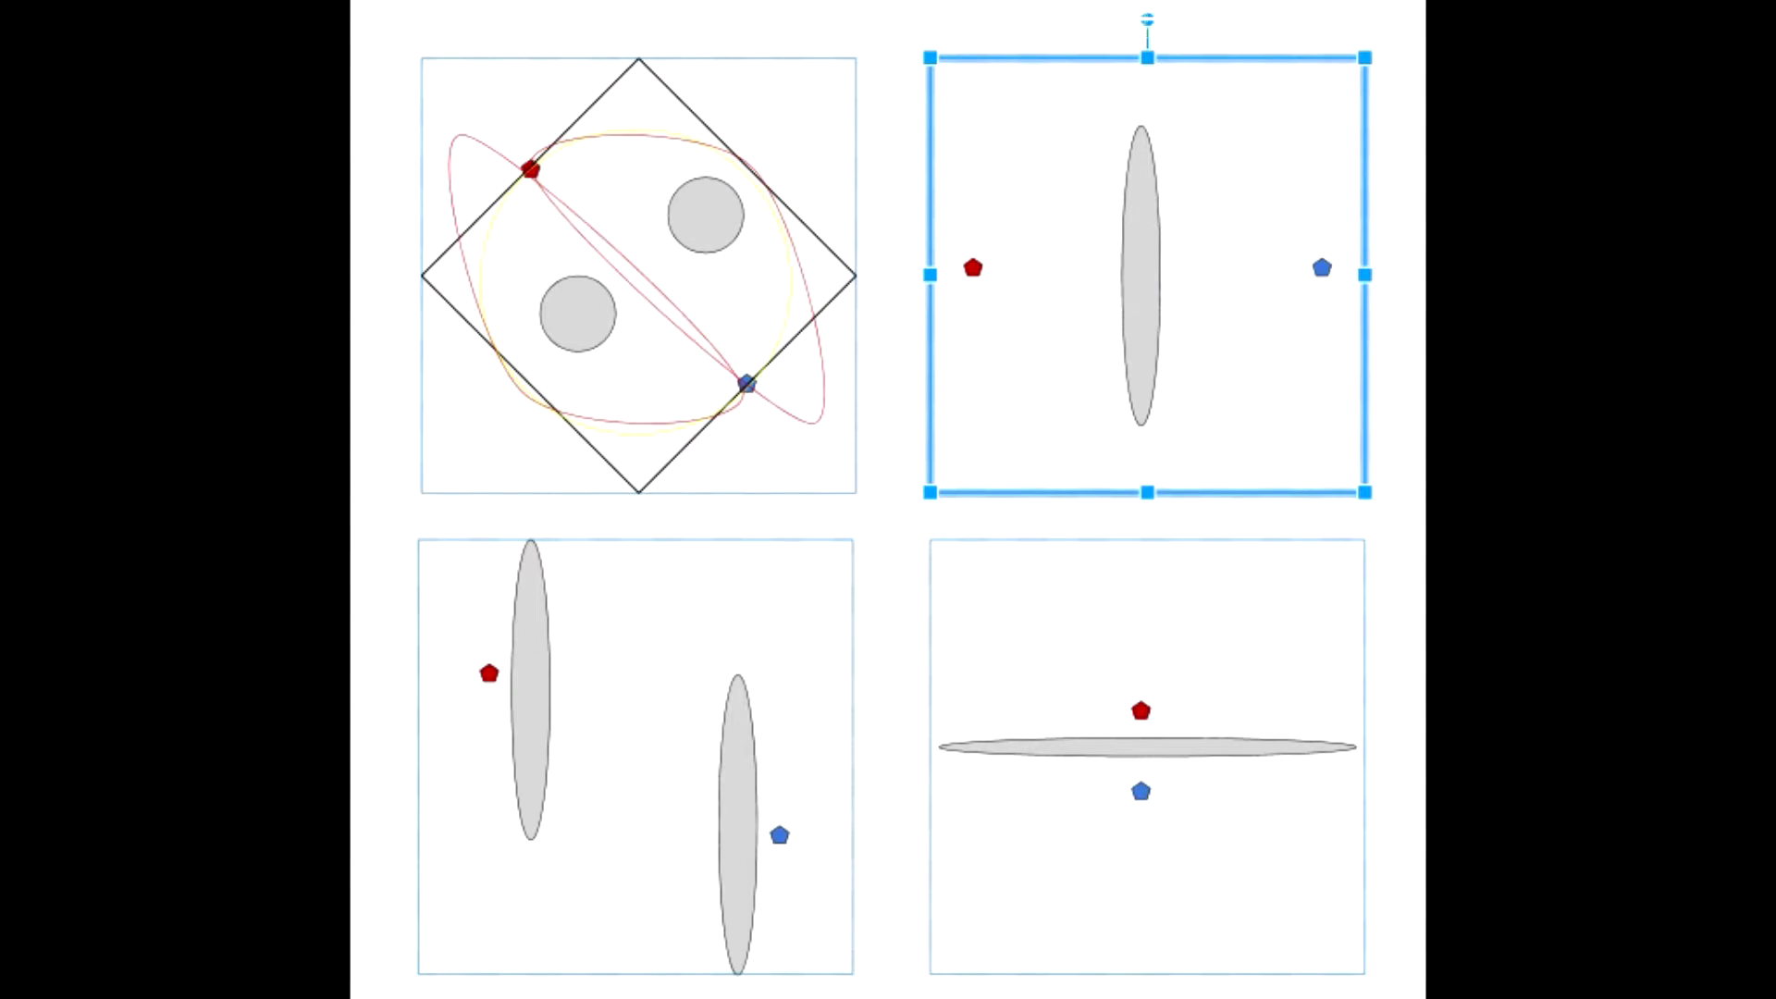
{"action": "left_click_drag", "start_coordinate": [1148, 19], "coordinate": [958, 104]}
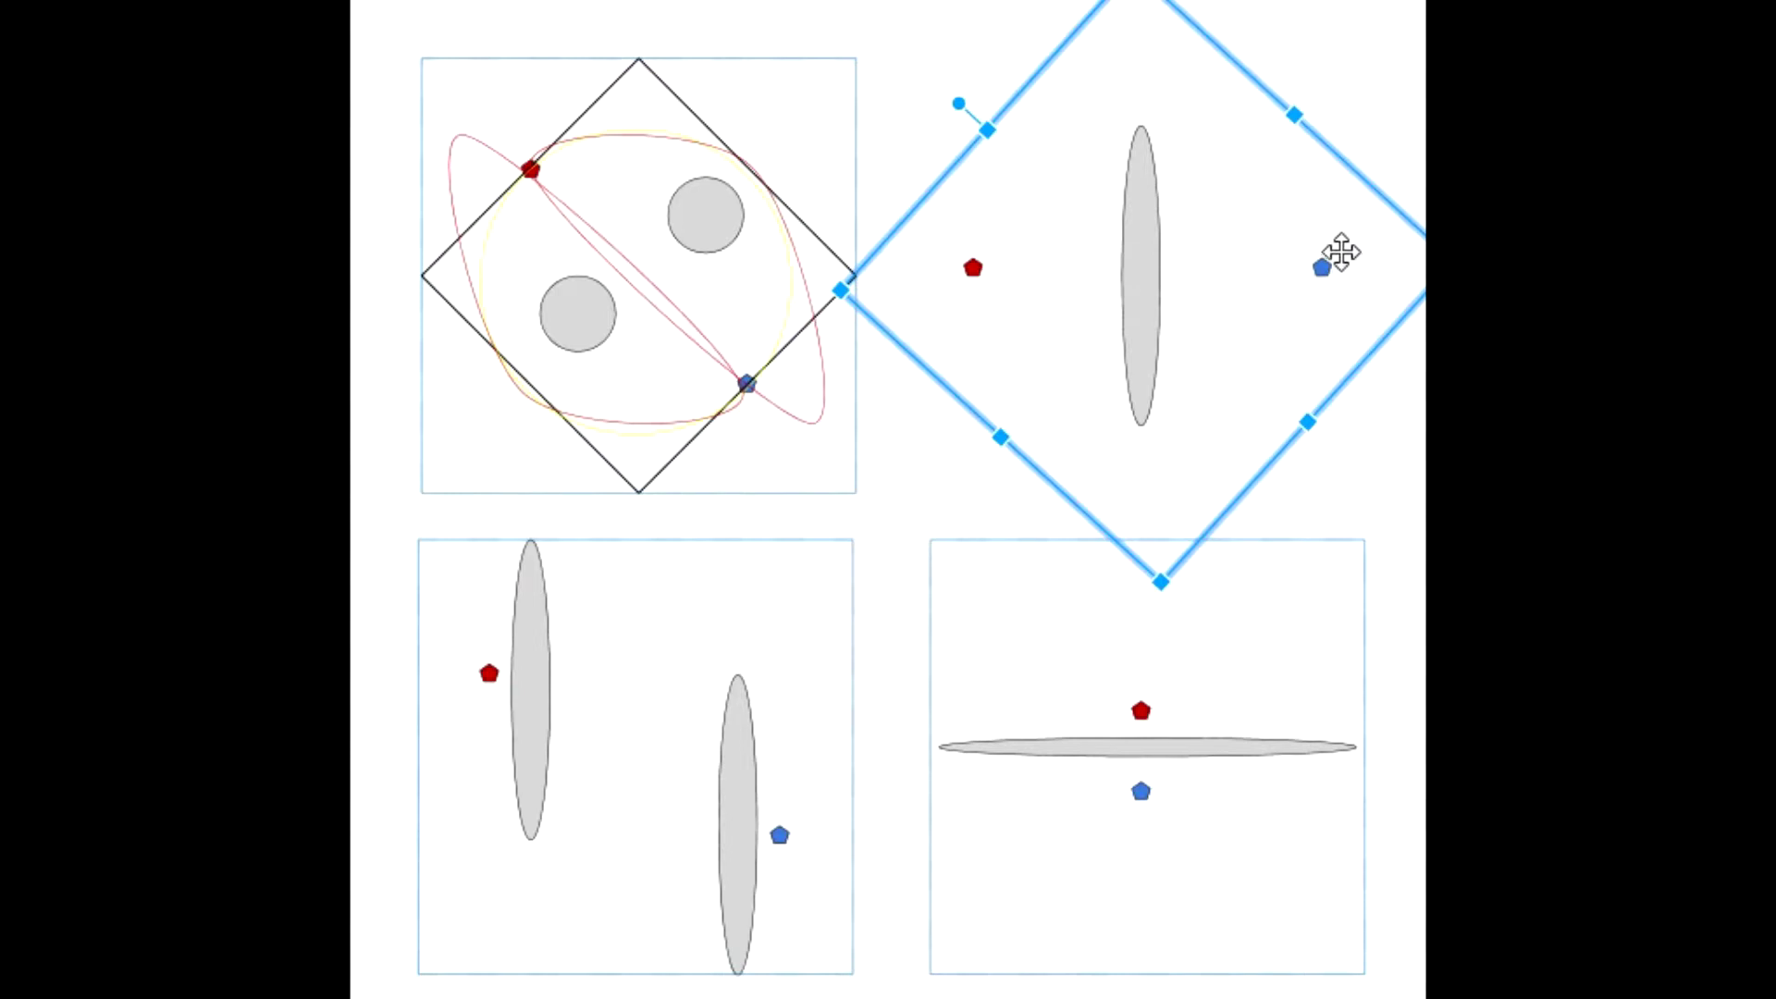
{"action": "left_click", "coordinate": [945, 493]}
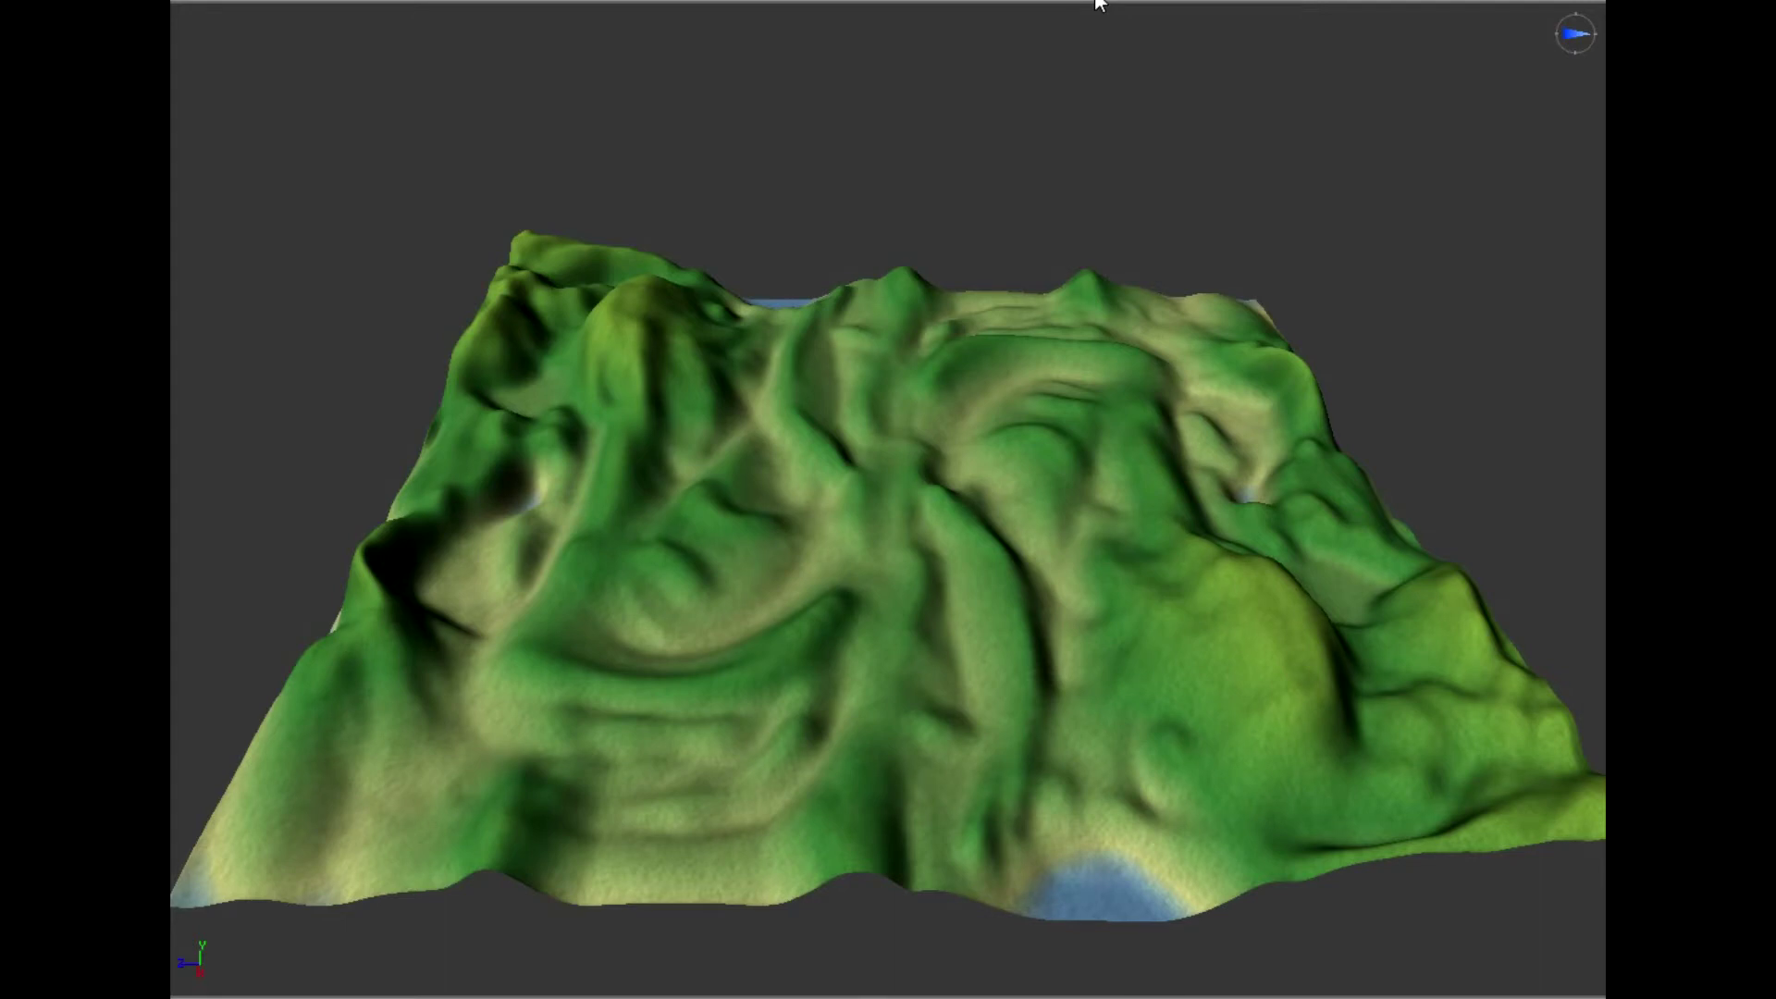
Step: Examine the overall layout of the 3D terrain model from lower and steeper viewing angles
{"action": "mouse_move", "coordinate": [1188, 0]}
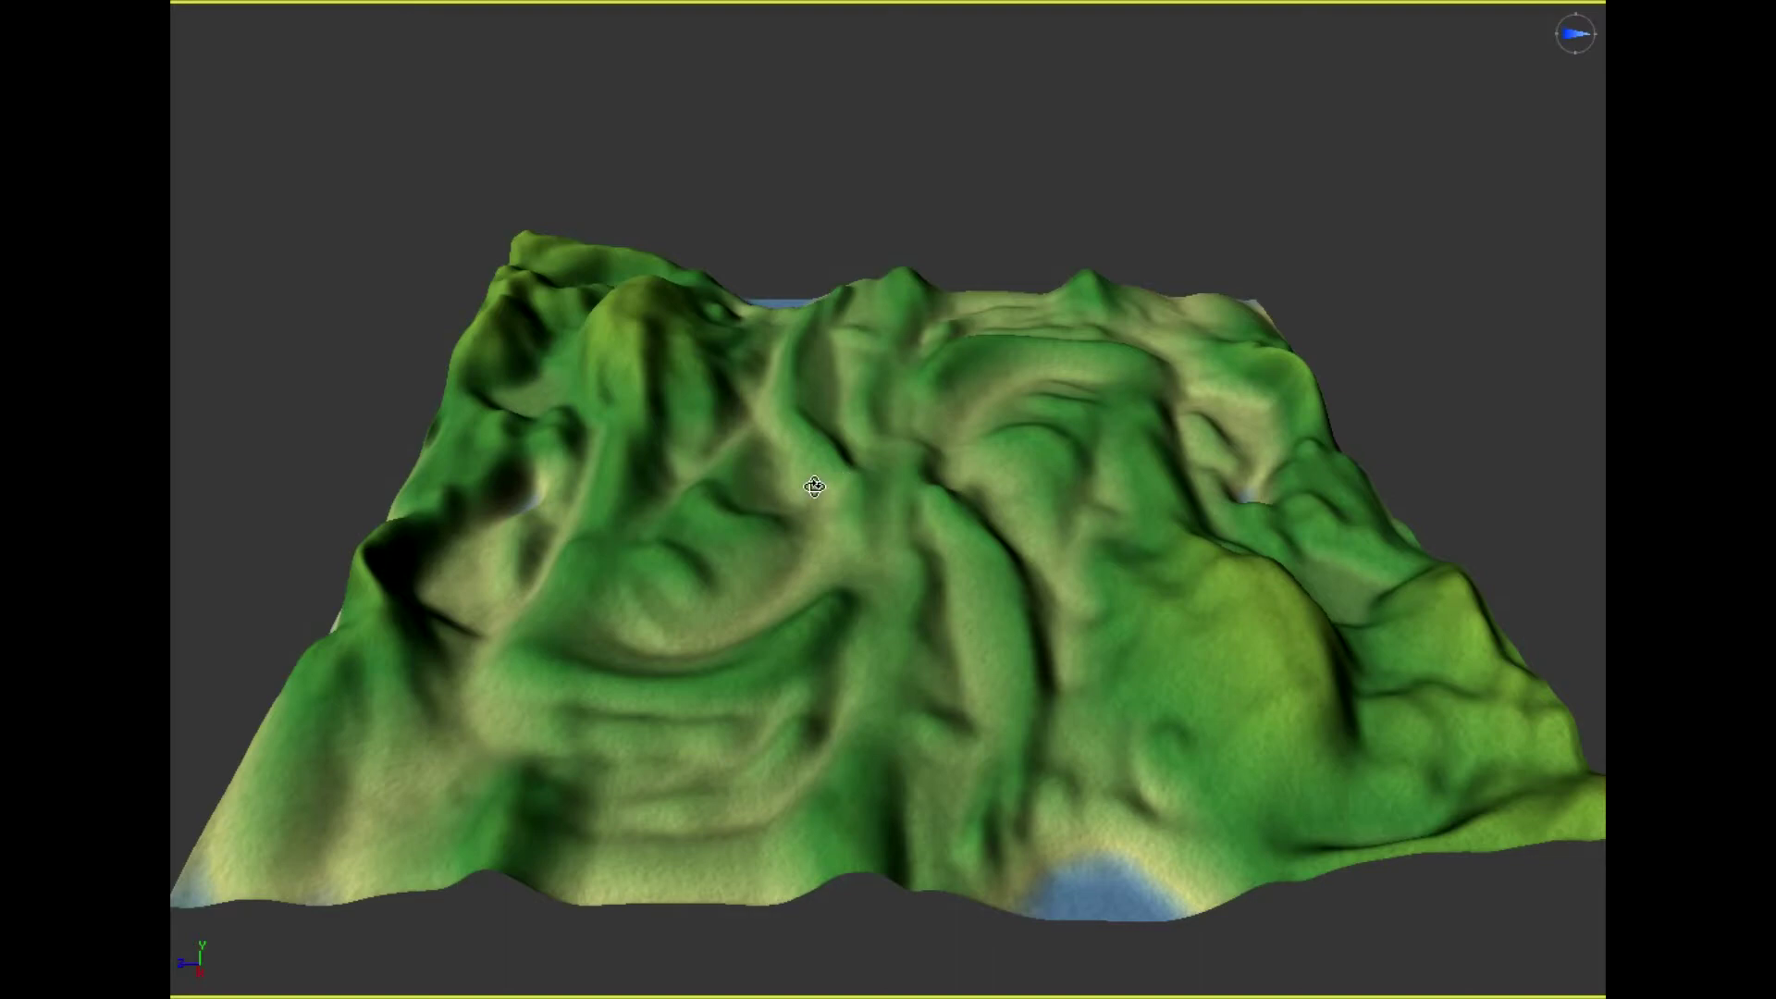
{"action": "mouse_move", "coordinate": [683, 592]}
{"action": "left_mouse_down"}
{"action": "mouse_move", "coordinate": [1018, 579]}
{"action": "mouse_move", "coordinate": [684, 565]}
{"action": "left_mouse_up"}
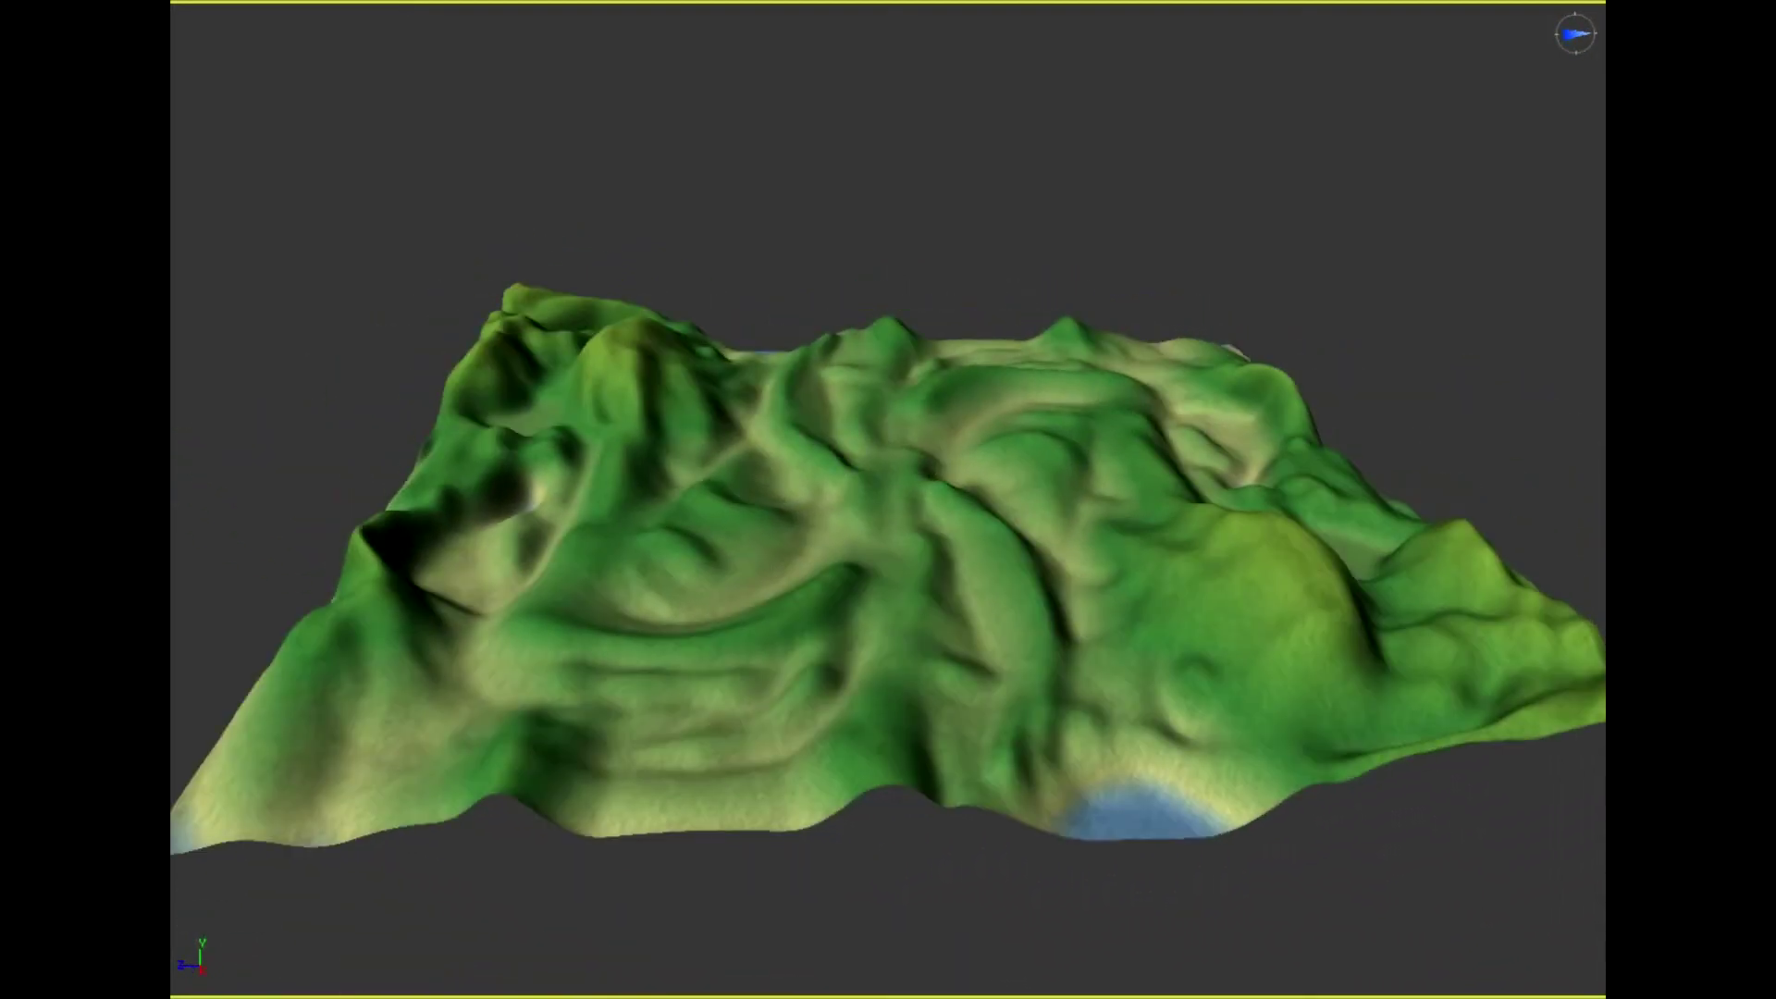
{"action": "left_click_drag", "start_coordinate": [938, 185], "coordinate": [937, 311]}
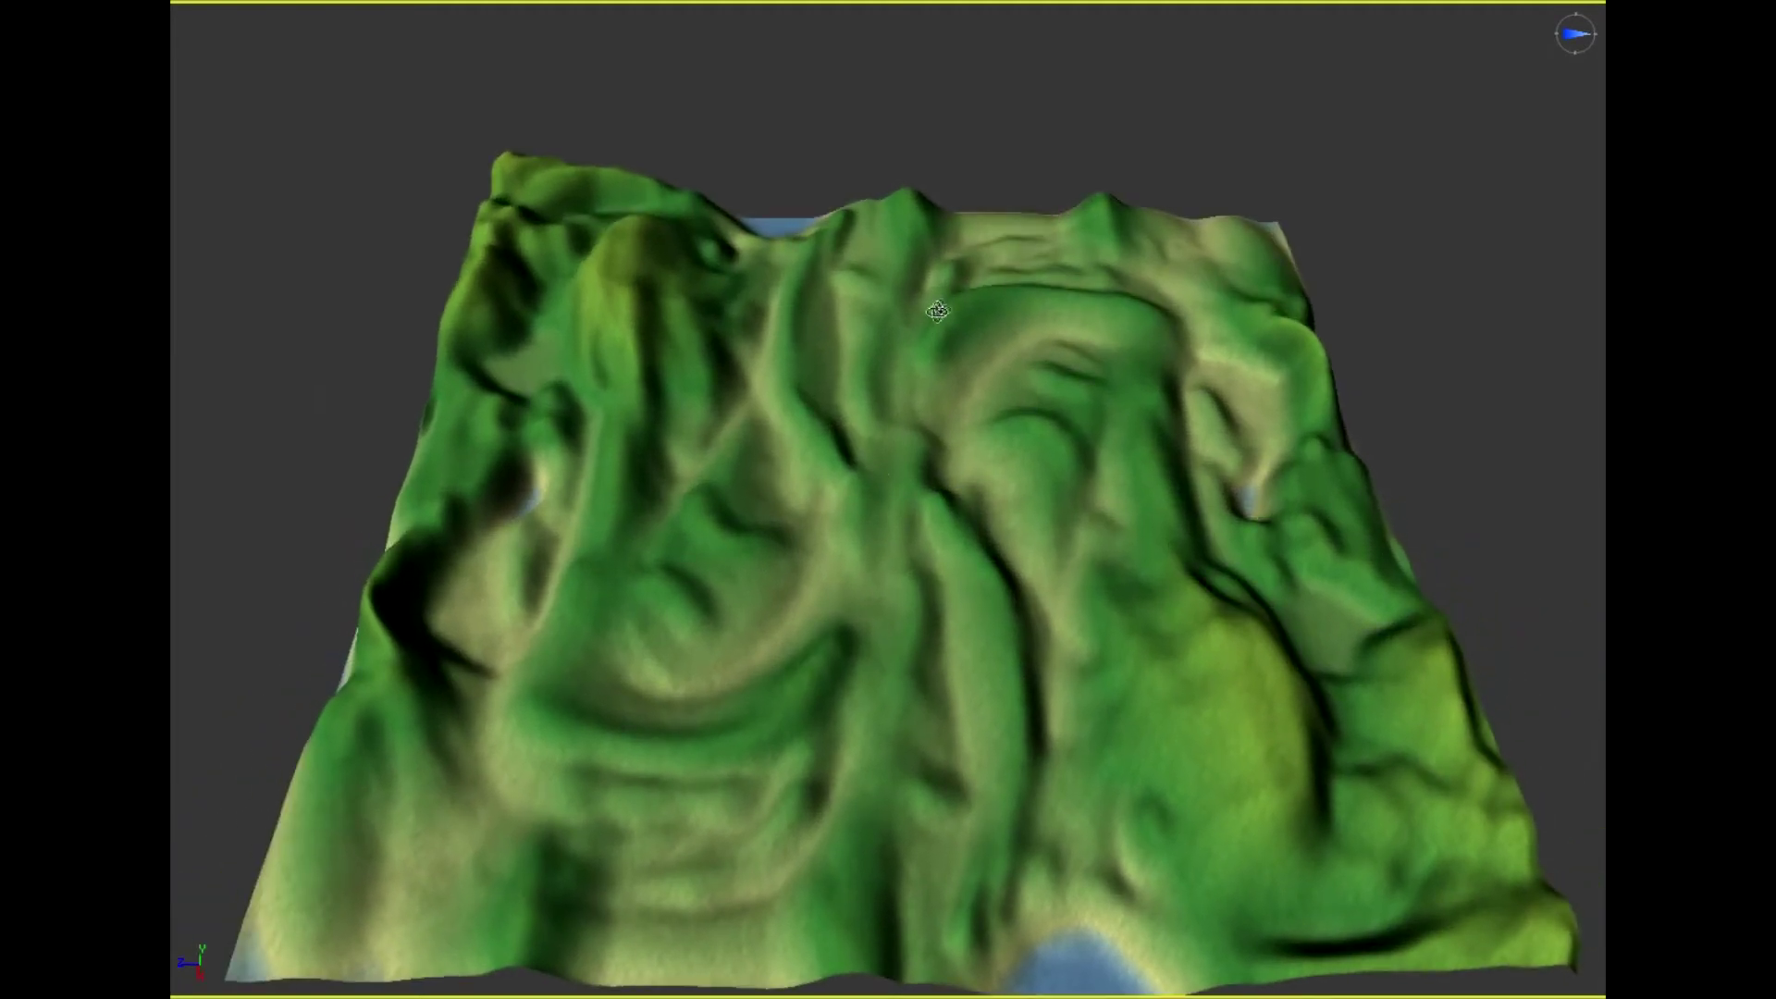
{"action": "middle_click_drag", "start_coordinate": [937, 311], "coordinate": [915, 427], "text": "alt"}
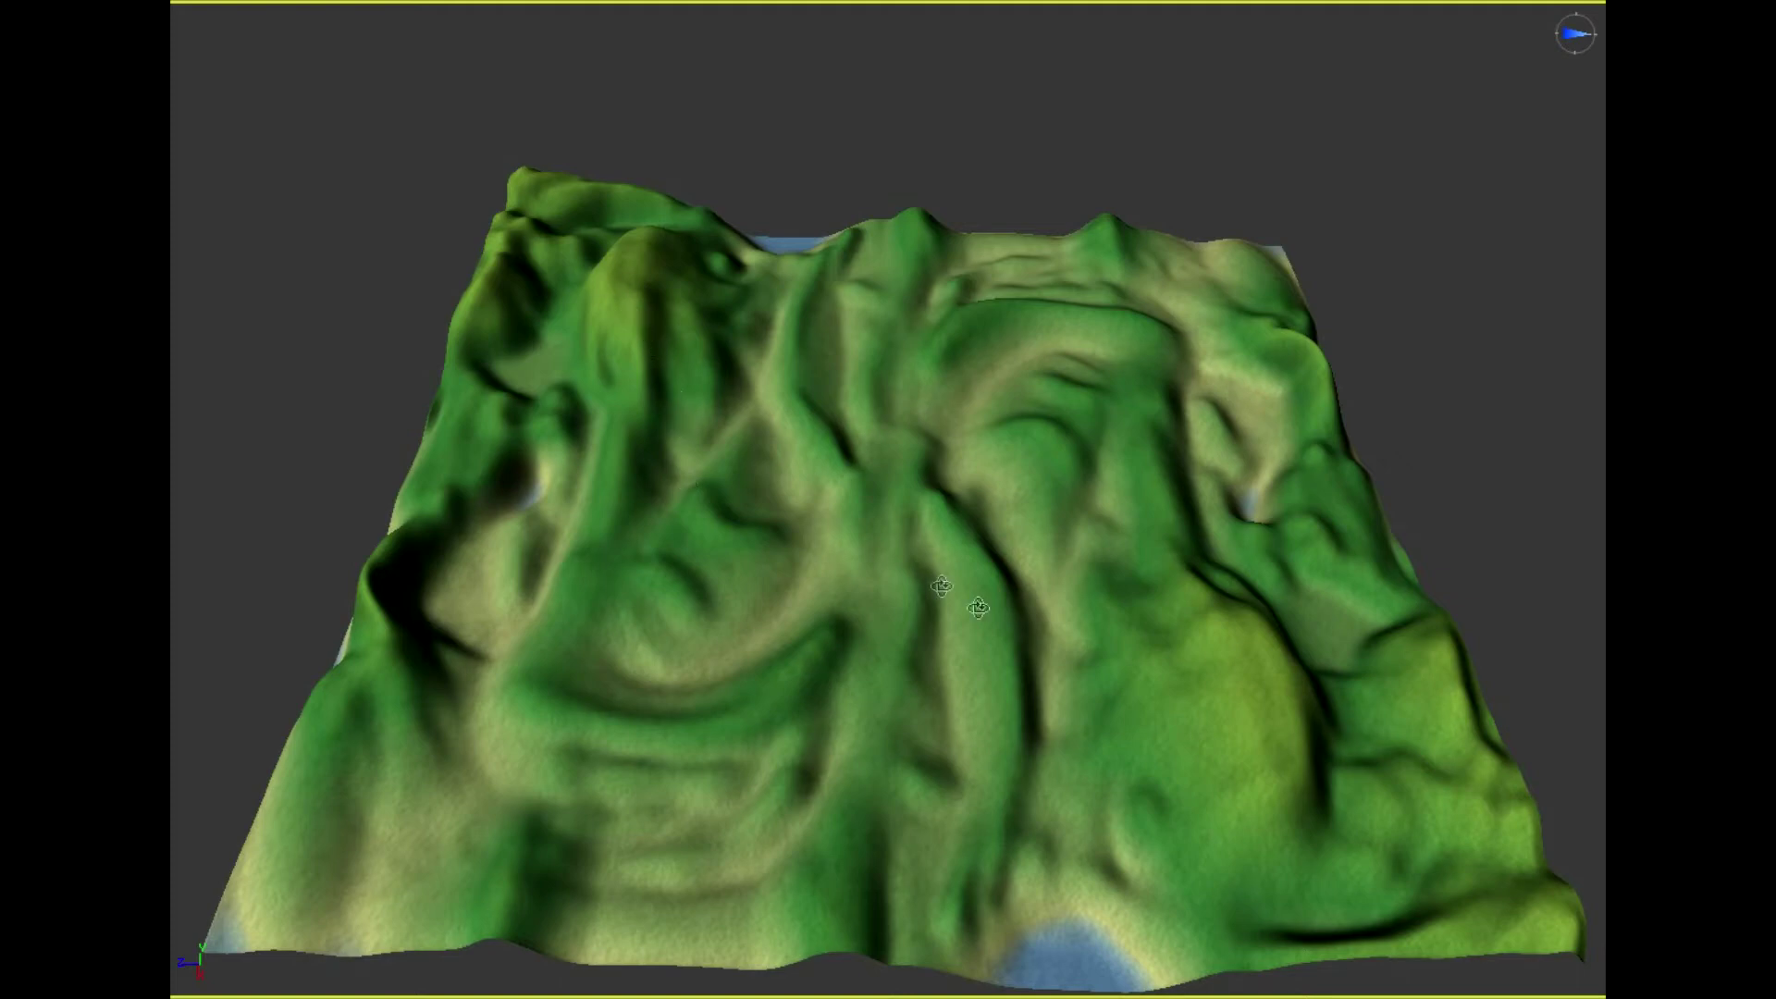
{"action": "mouse_move", "coordinate": [766, 734]}
{"action": "left_mouse_down"}
{"action": "mouse_move", "coordinate": [766, 619]}
{"action": "mouse_move", "coordinate": [766, 734]}
{"action": "left_mouse_up"}
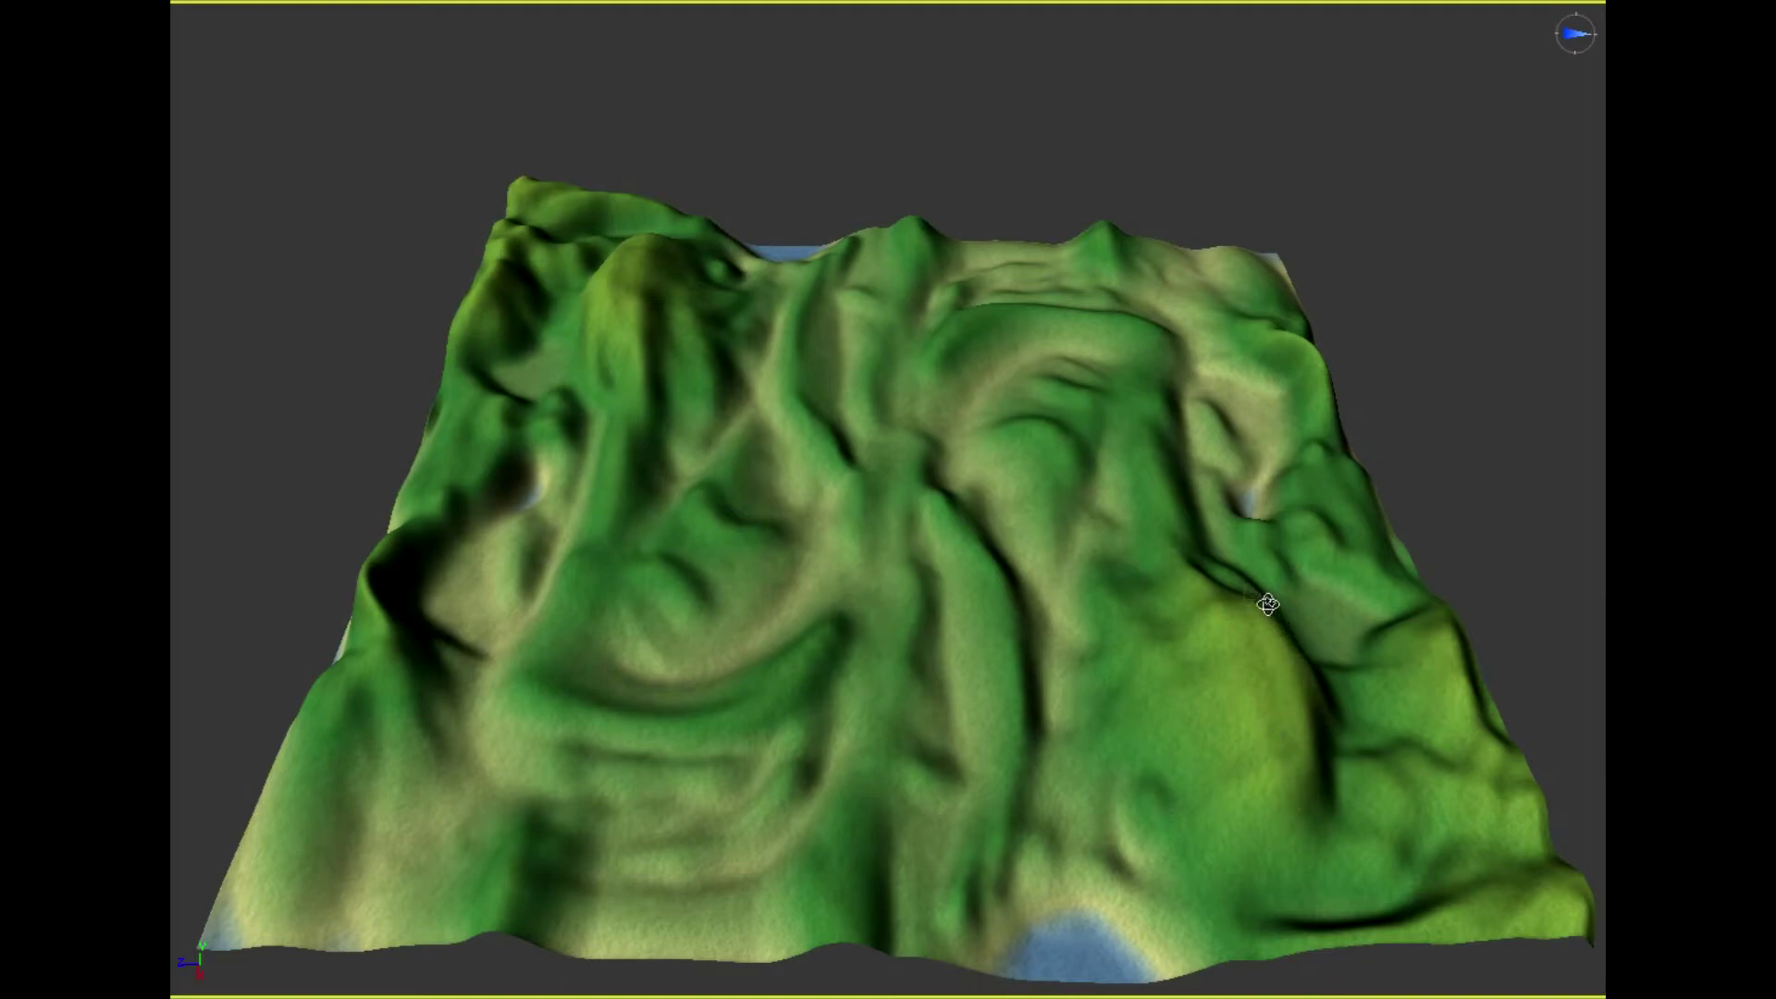
Step: Inspect the large hill at the terrain's corner and the ridges behind it from a low, close viewpoint
{"action": "left_click_drag", "start_coordinate": [1171, 685], "coordinate": [1126, 789]}
{"action": "scroll", "coordinate": [1126, 790], "scroll_direction": "up", "scroll_amount": 1}
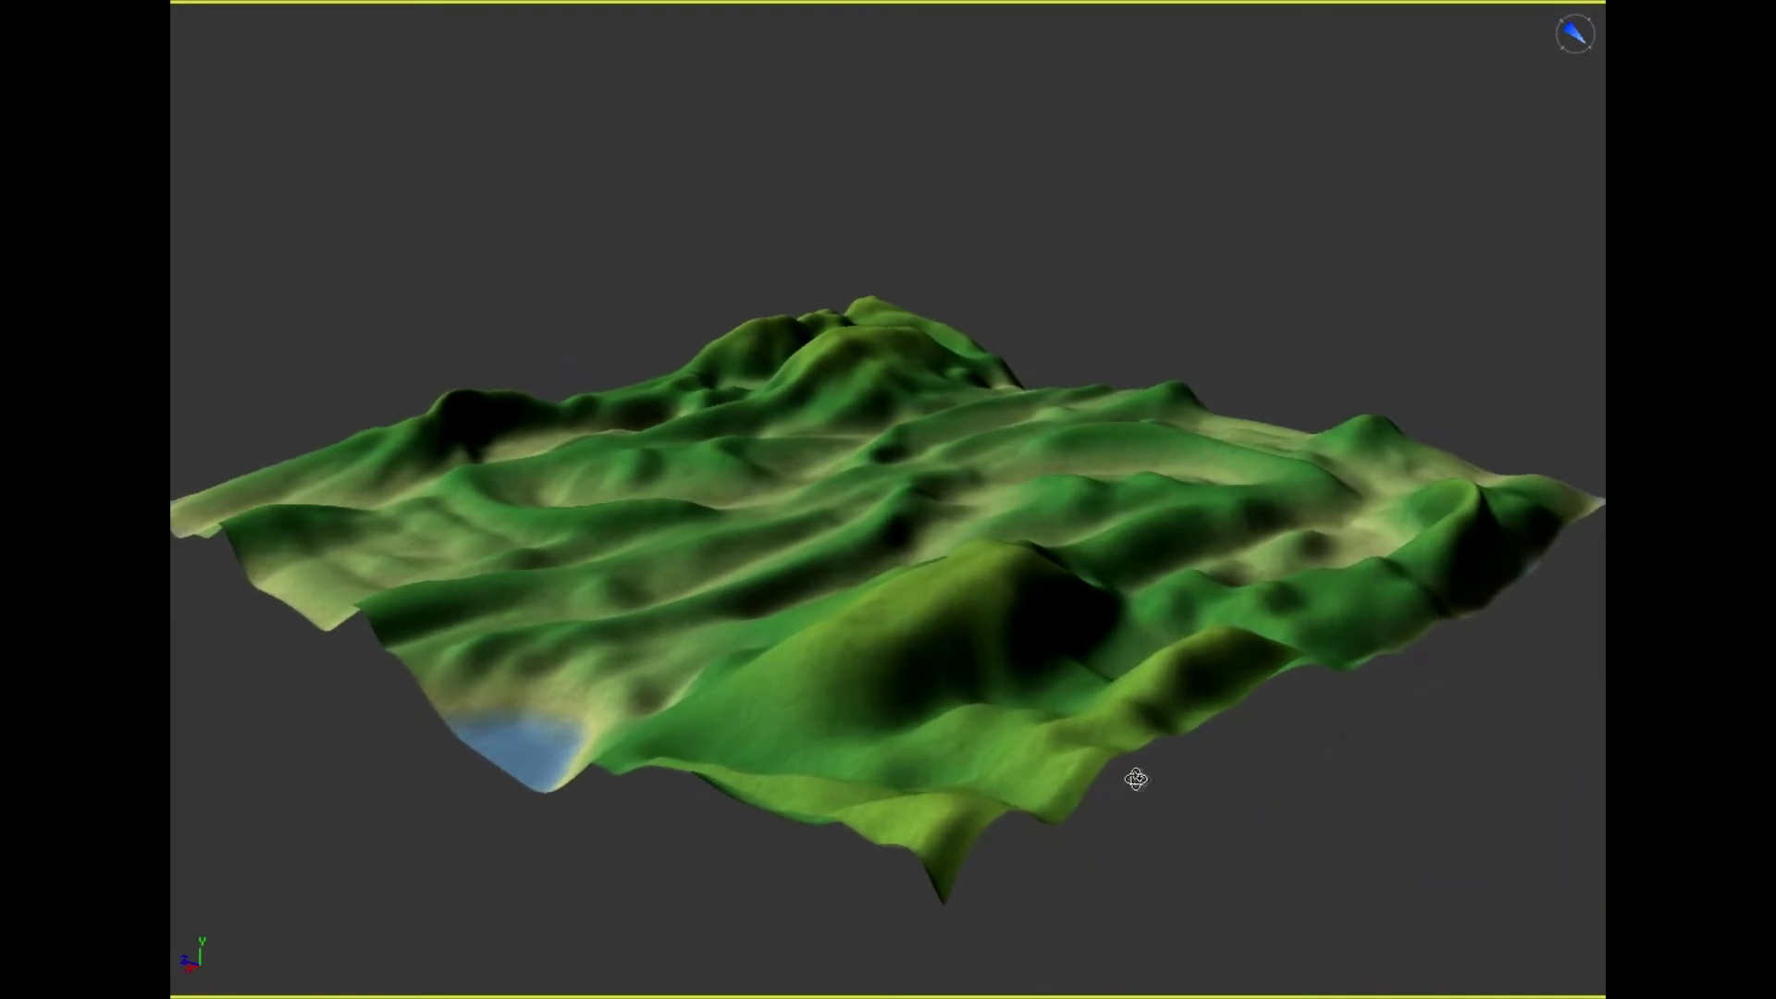
{"action": "scroll", "coordinate": [1138, 786], "scroll_direction": "up", "scroll_amount": 4}
{"action": "scroll", "coordinate": [1139, 788], "scroll_direction": "up", "scroll_amount": 6}
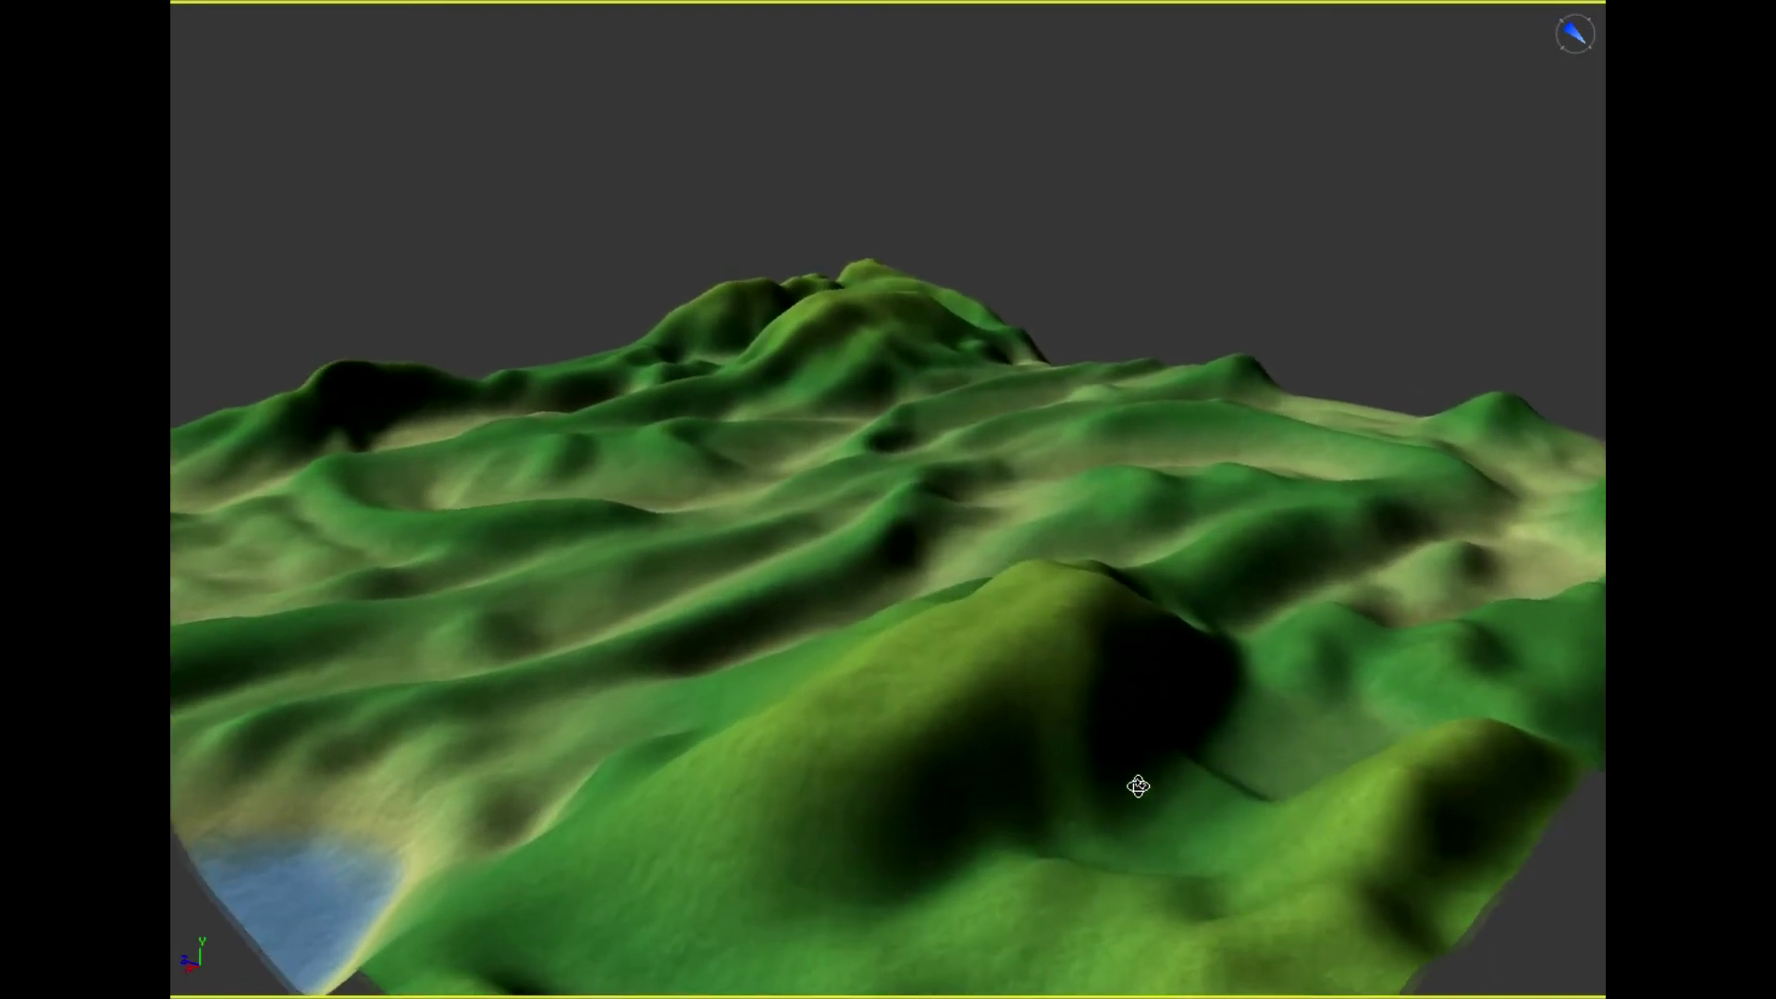
{"action": "scroll", "coordinate": [1003, 738], "scroll_direction": "up", "scroll_amount": 8}
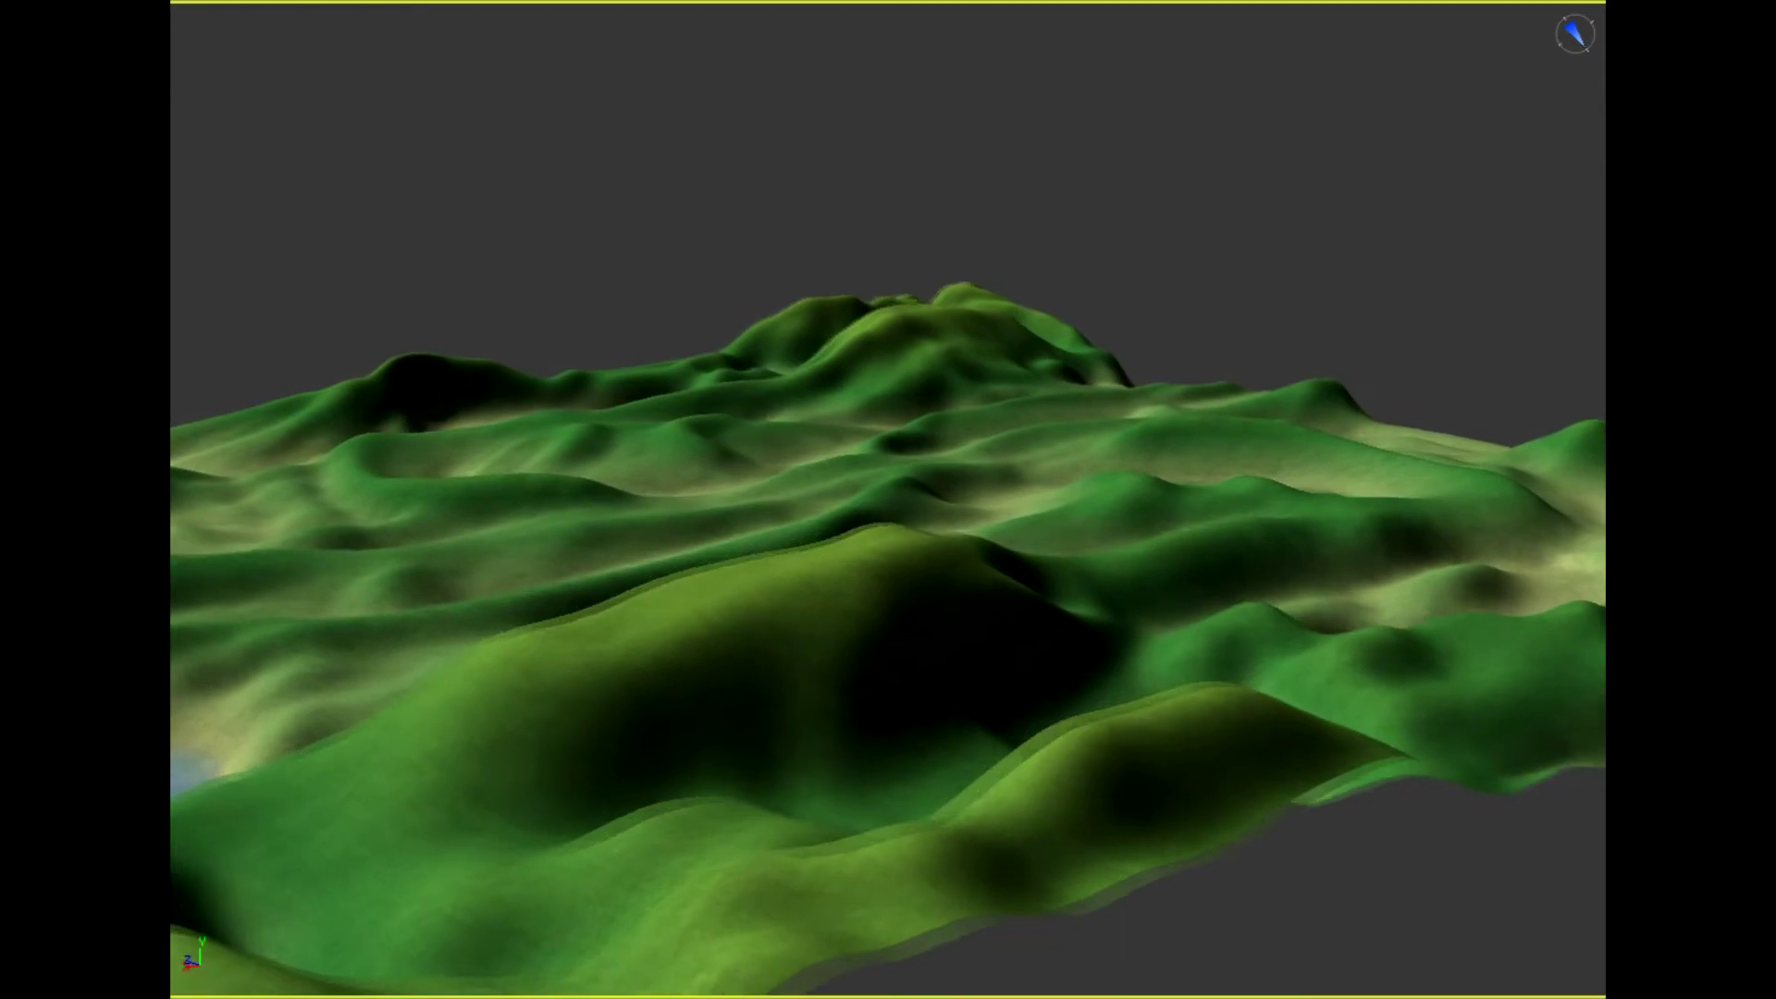
{"action": "scroll", "coordinate": [971, 482], "scroll_direction": "up", "scroll_amount": 3}
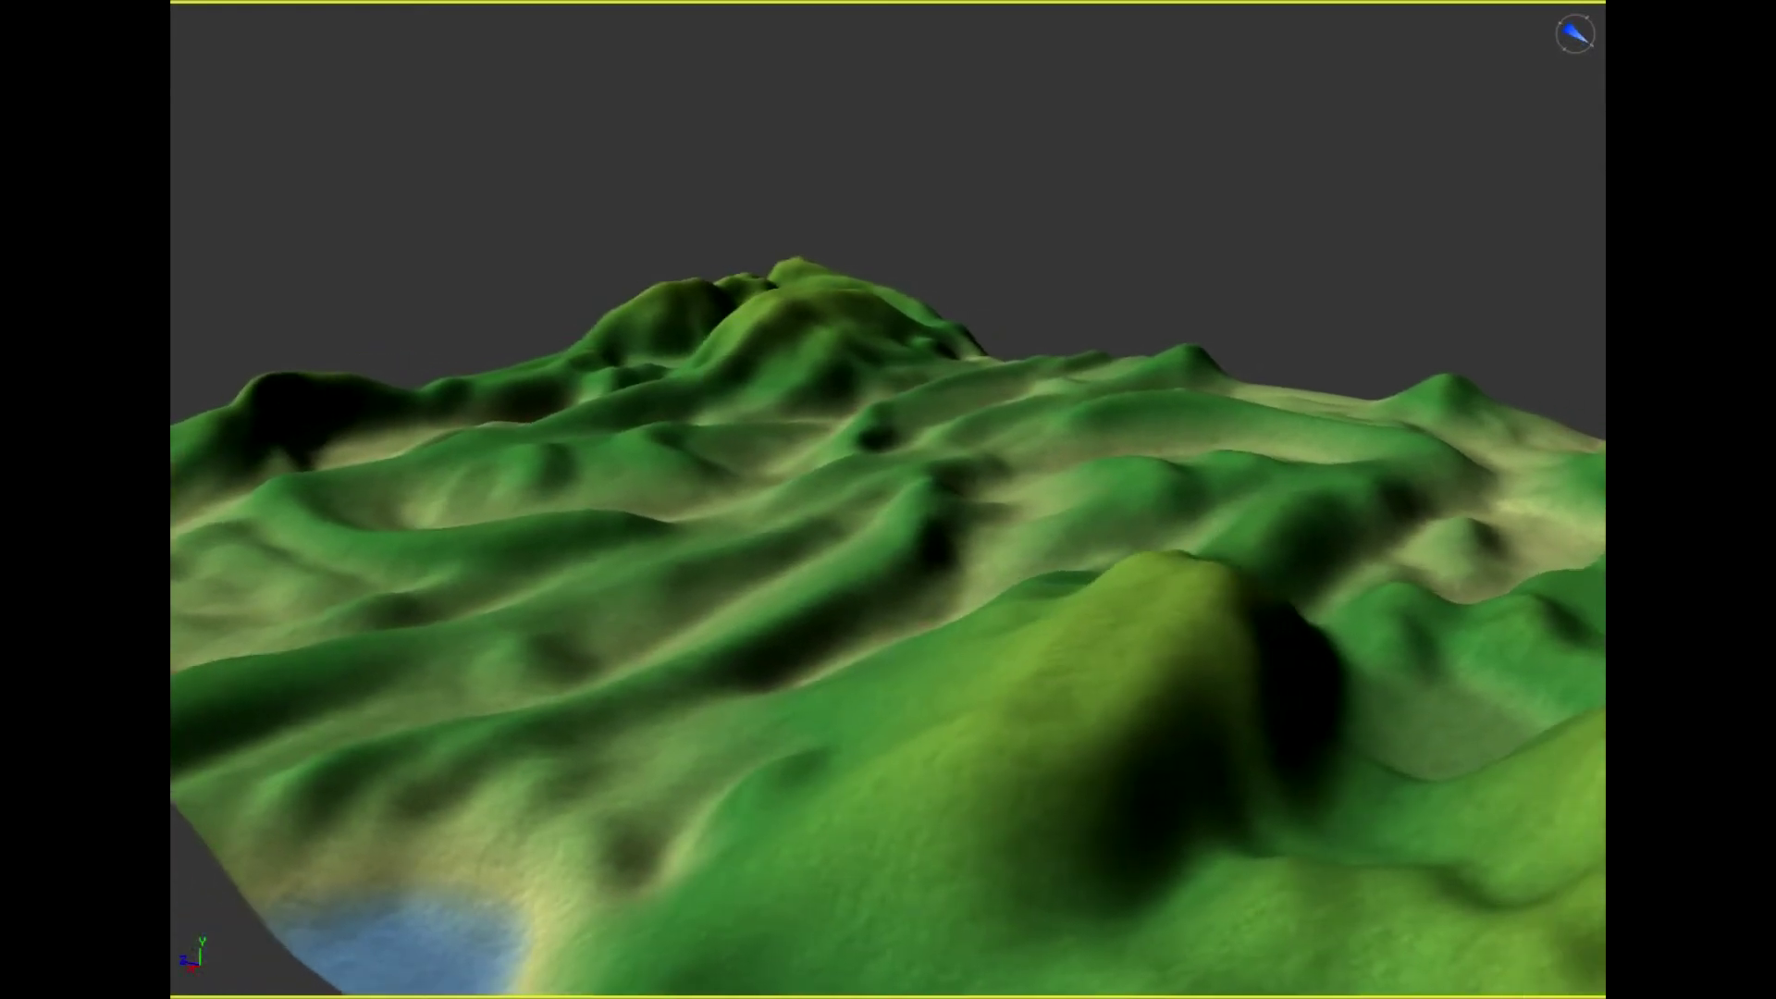
Step: Study the curved central ridges and valleys of the terrain from above at closer range
{"action": "middle_click_drag", "start_coordinate": [222, 535], "coordinate": [555, 559]}
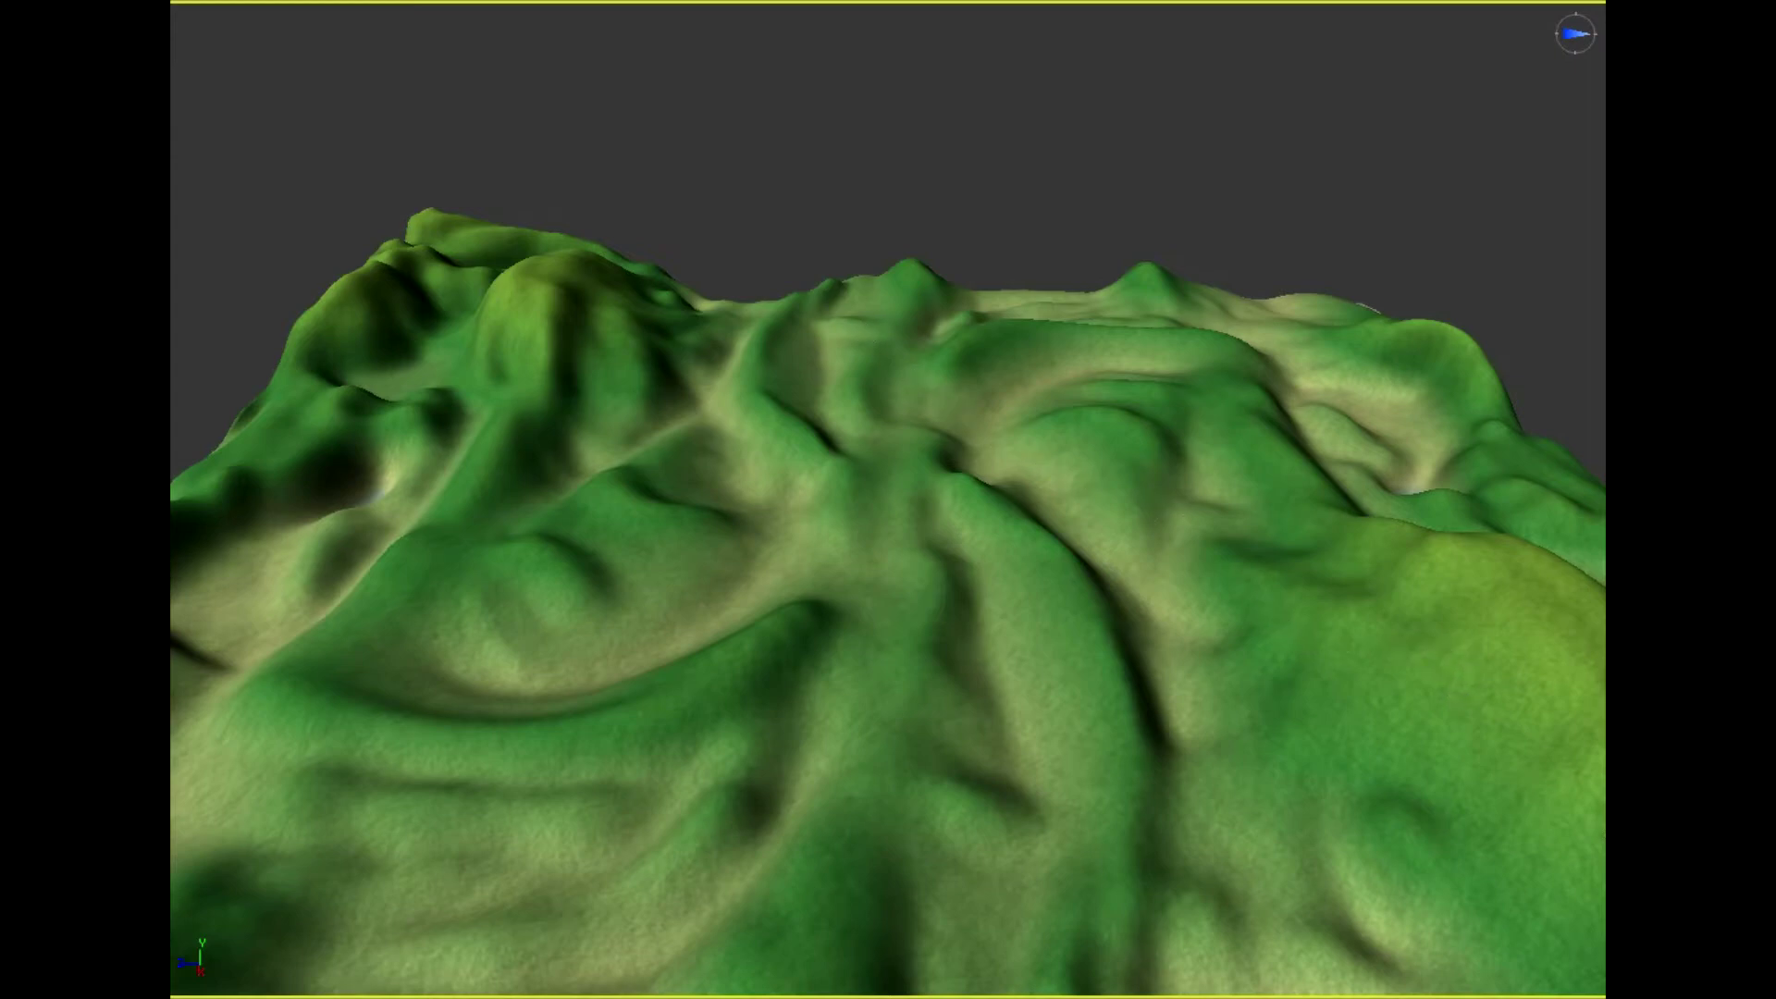
{"action": "mouse_move", "coordinate": [863, 335]}
{"action": "left_mouse_down"}
{"action": "mouse_move", "coordinate": [862, 467]}
{"action": "mouse_move", "coordinate": [841, 333]}
{"action": "mouse_move", "coordinate": [866, 349]}
{"action": "left_mouse_up"}
{"action": "scroll", "coordinate": [865, 349], "scroll_direction": "down", "scroll_amount": 3}
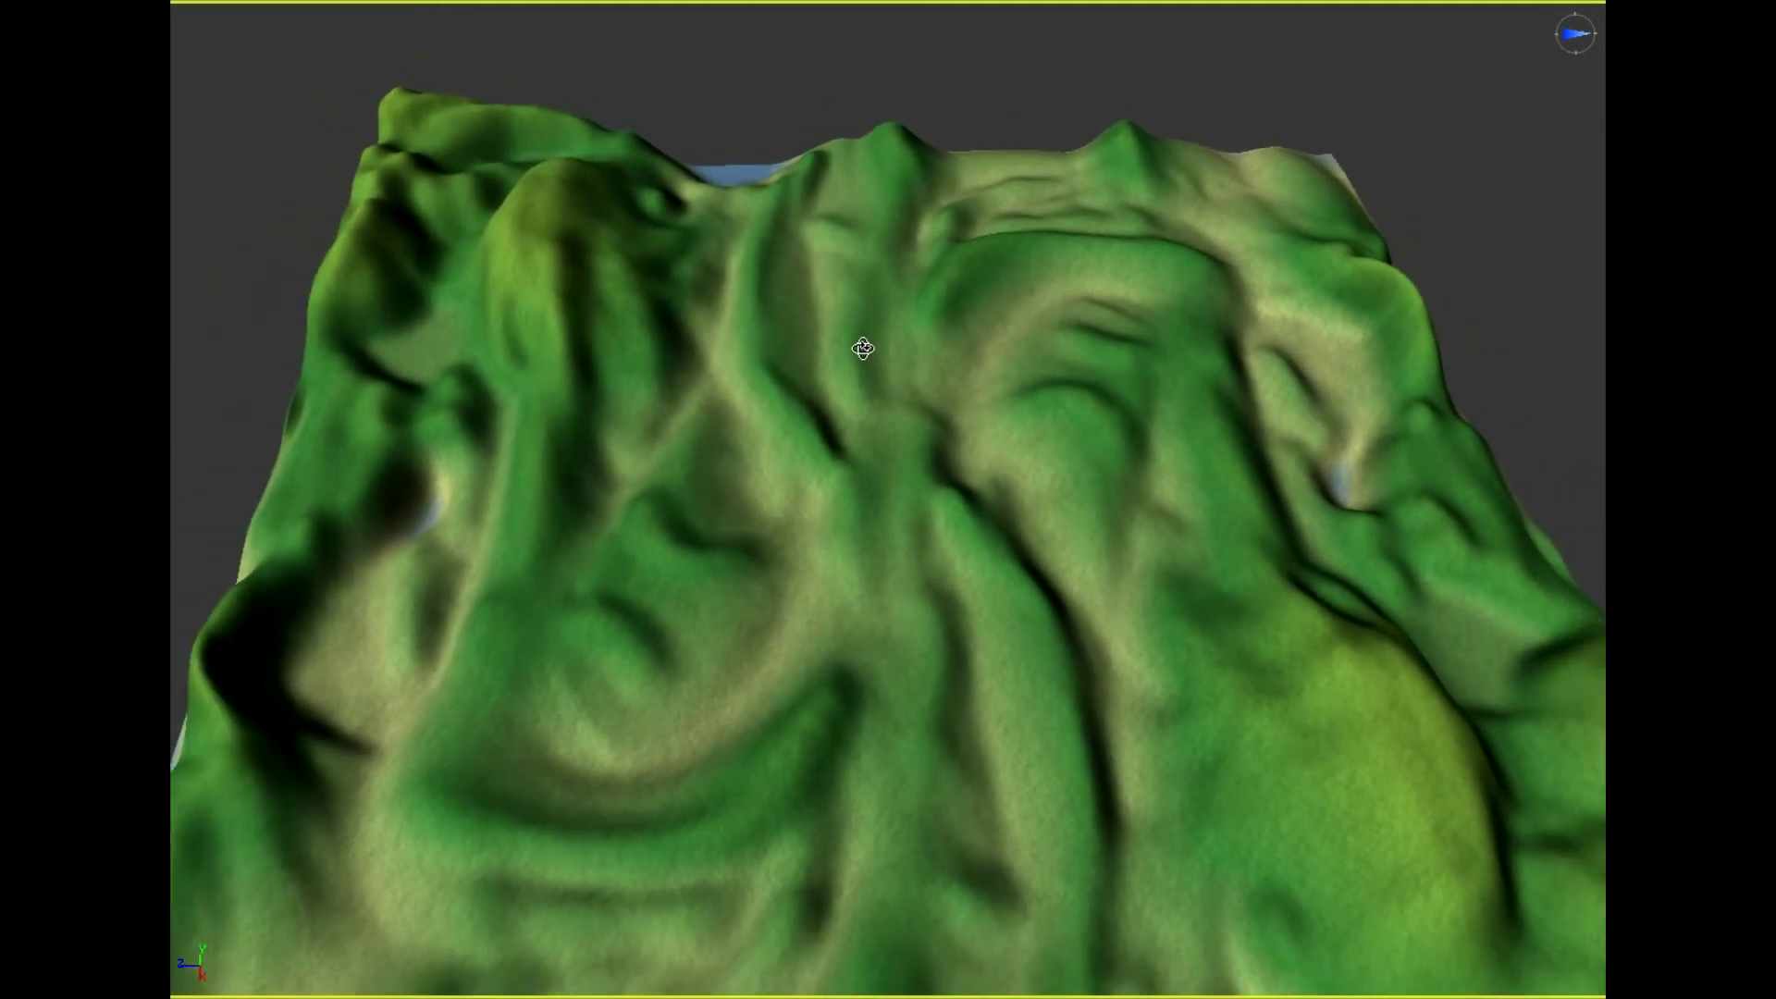
{"action": "left_click_drag", "start_coordinate": [904, 595], "coordinate": [904, 555]}
{"action": "scroll", "coordinate": [896, 602], "scroll_direction": "down", "scroll_amount": 2}
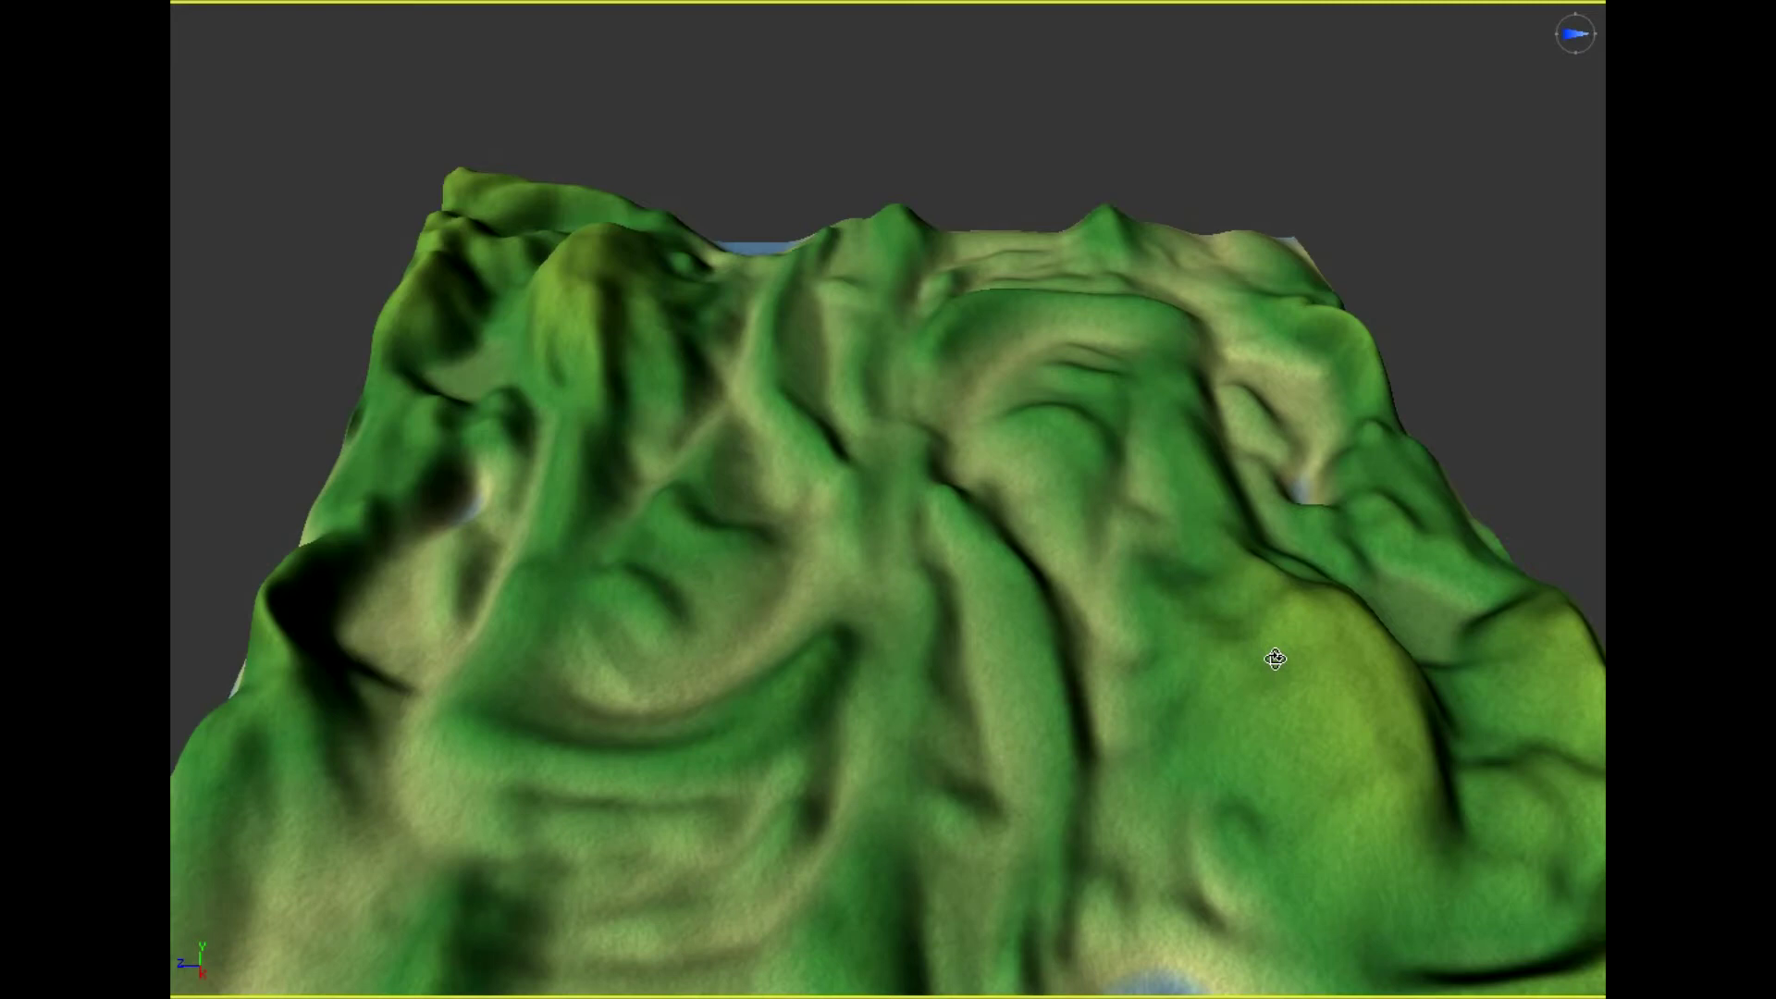
{"action": "mouse_move", "coordinate": [1053, 794]}
{"action": "middle_mouse_down"}
{"action": "mouse_move", "coordinate": [1053, 760]}
{"action": "mouse_move", "coordinate": [1053, 775]}
{"action": "middle_mouse_up"}
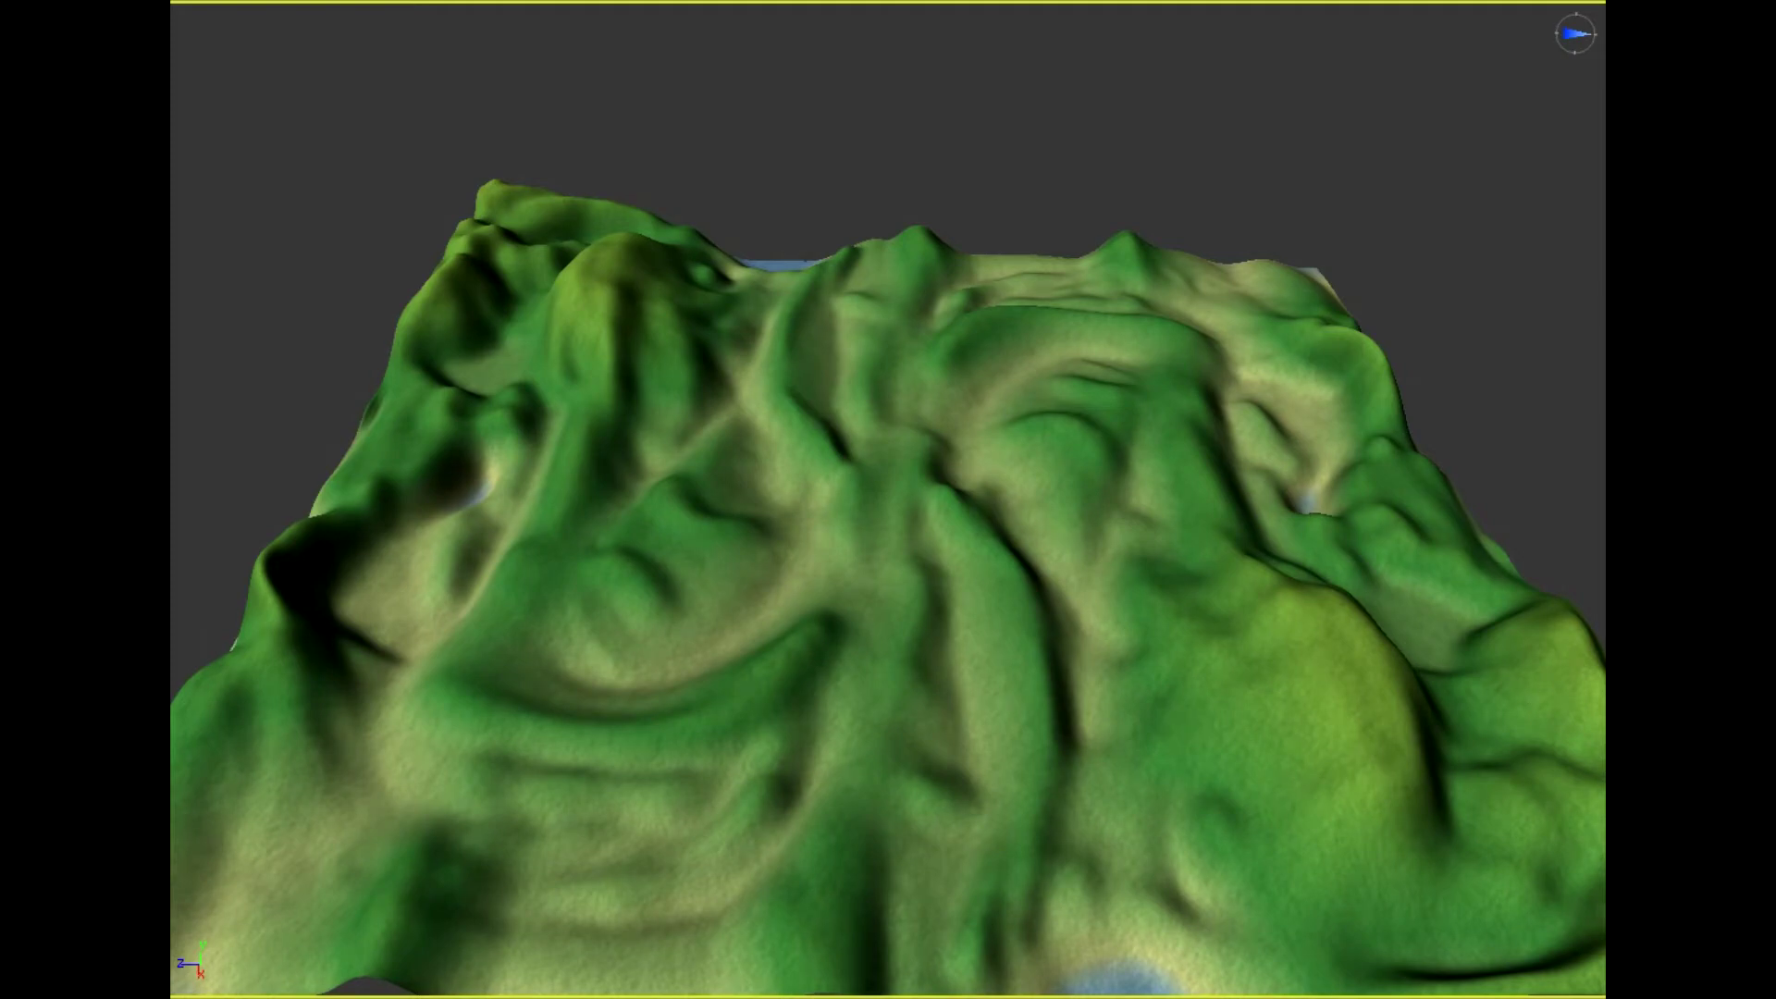
{"action": "middle_click_drag", "start_coordinate": [1052, 776], "coordinate": [1071, 776]}
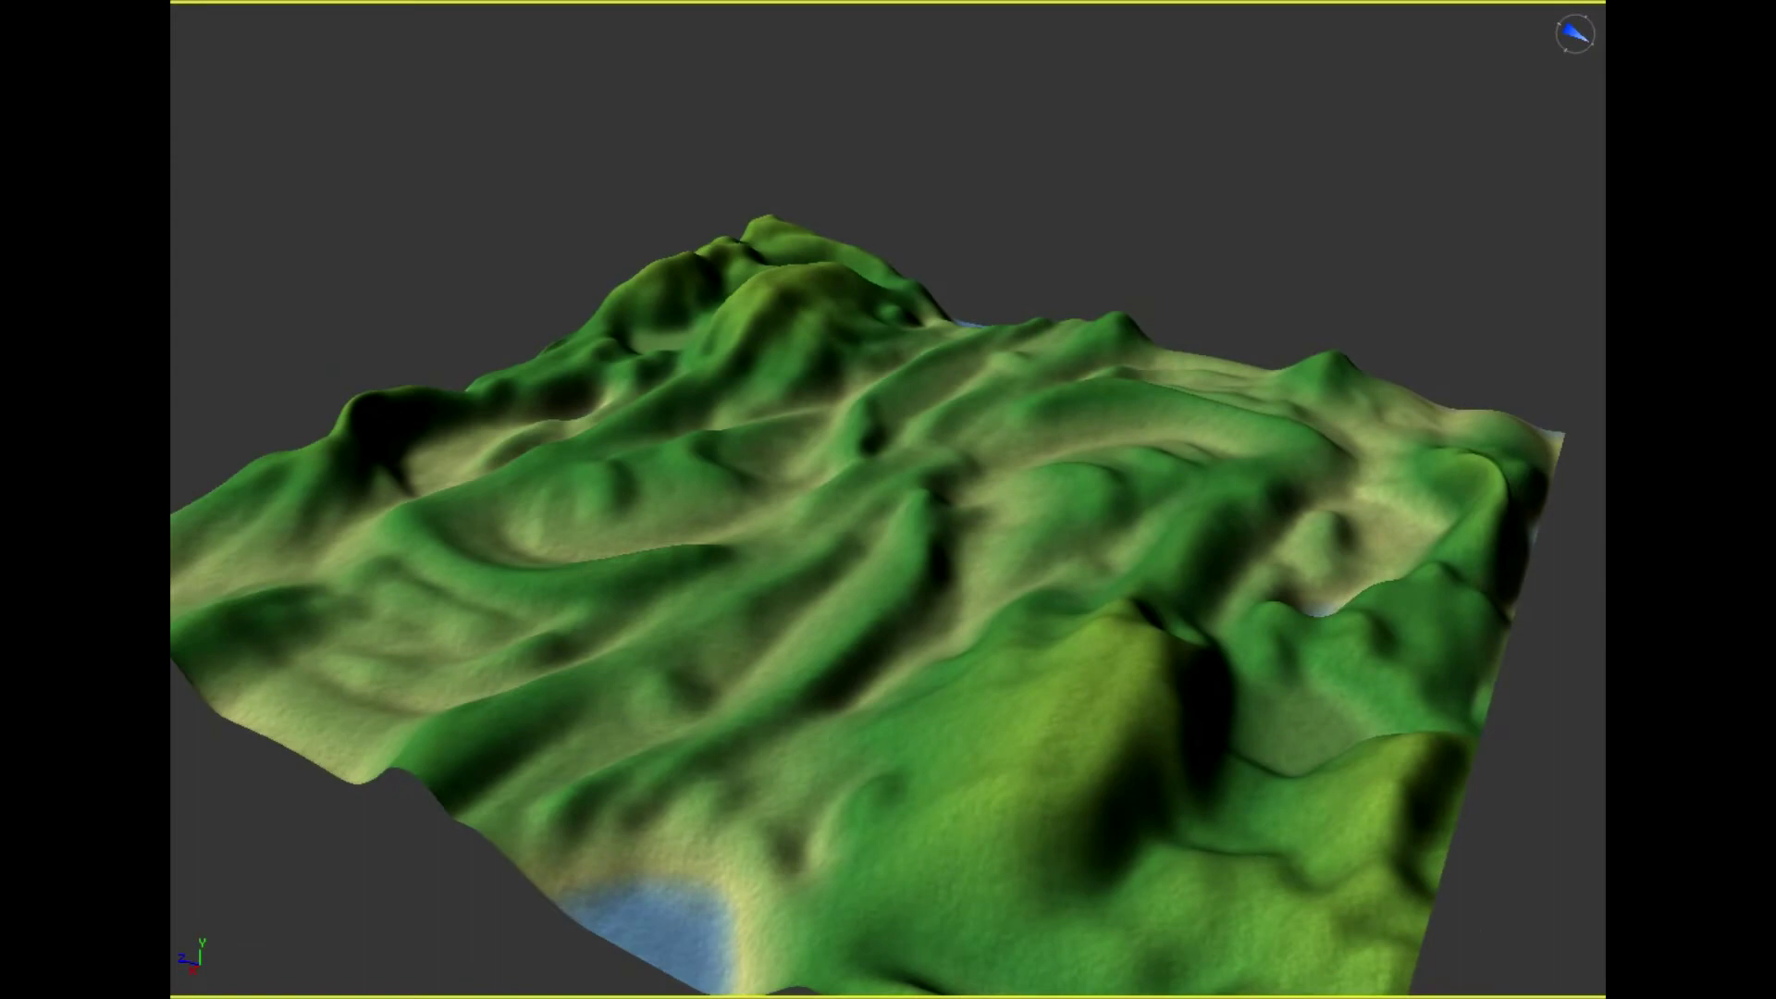
Step: Compare the terrain's large outer hills with the ridges between them, viewing the model from the front and the corner
{"action": "left_click_drag", "start_coordinate": [370, 777], "coordinate": [740, 777]}
{"action": "left_click_drag", "start_coordinate": [780, 661], "coordinate": [780, 689]}
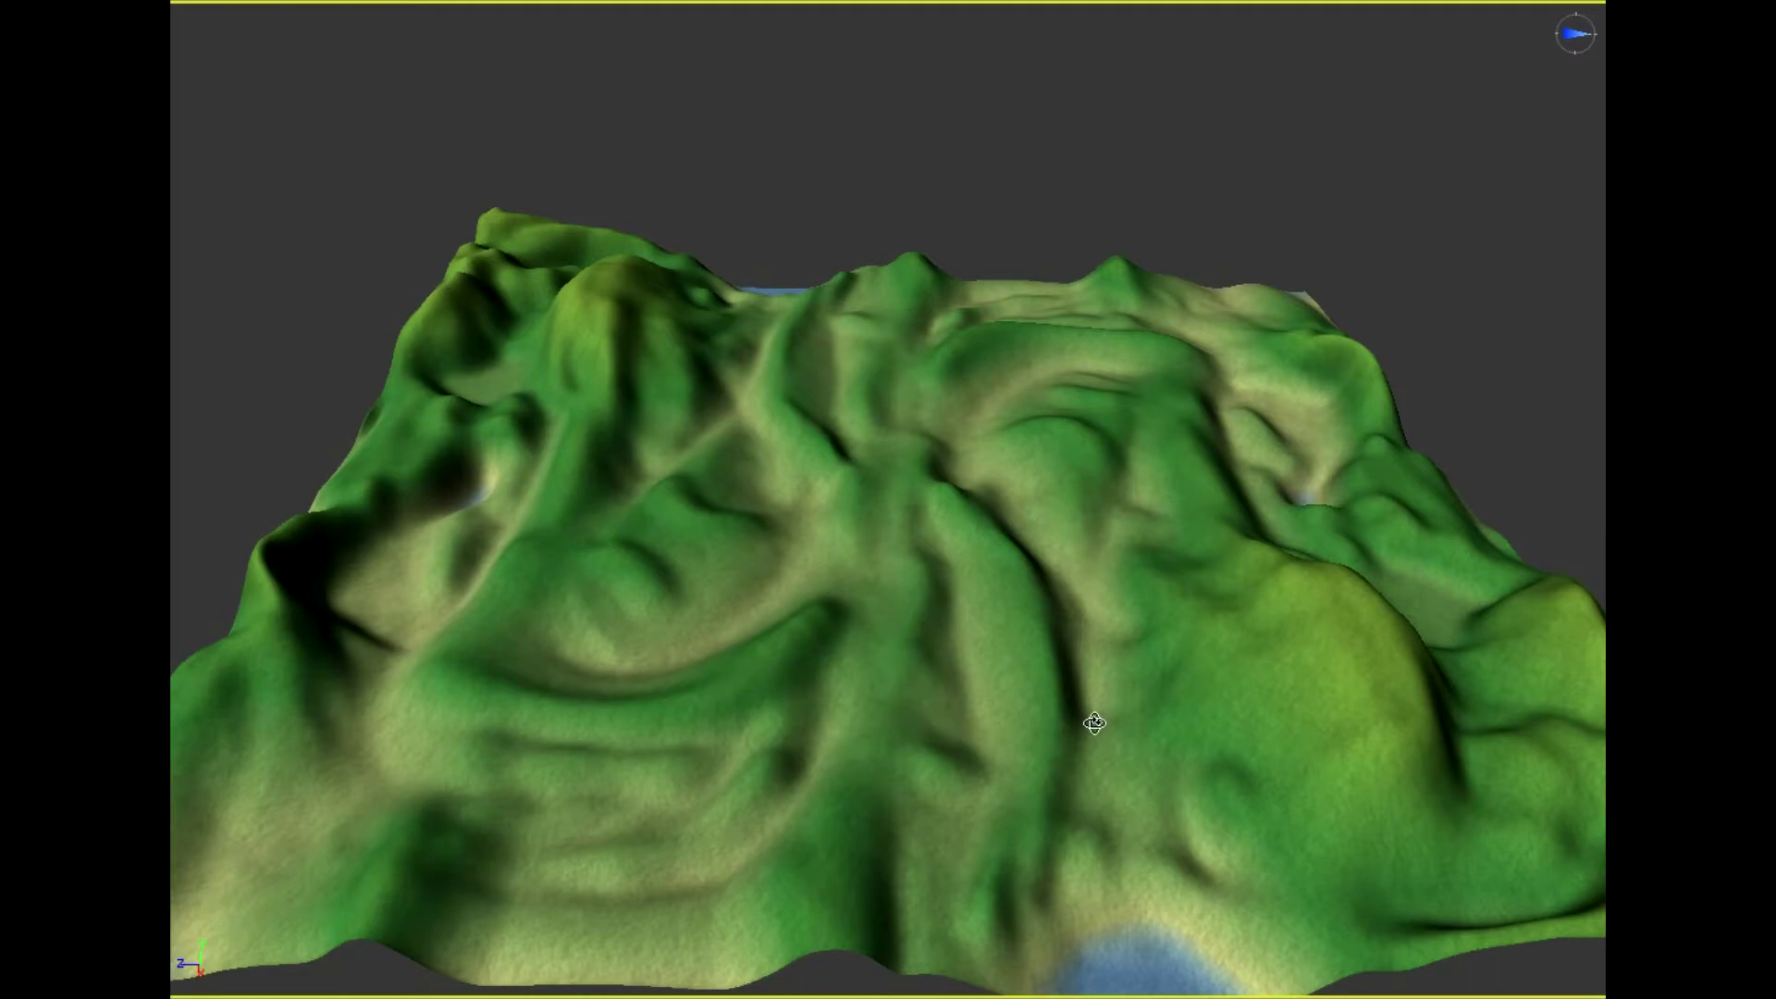
{"action": "left_click_drag", "start_coordinate": [1094, 725], "coordinate": [1093, 716]}
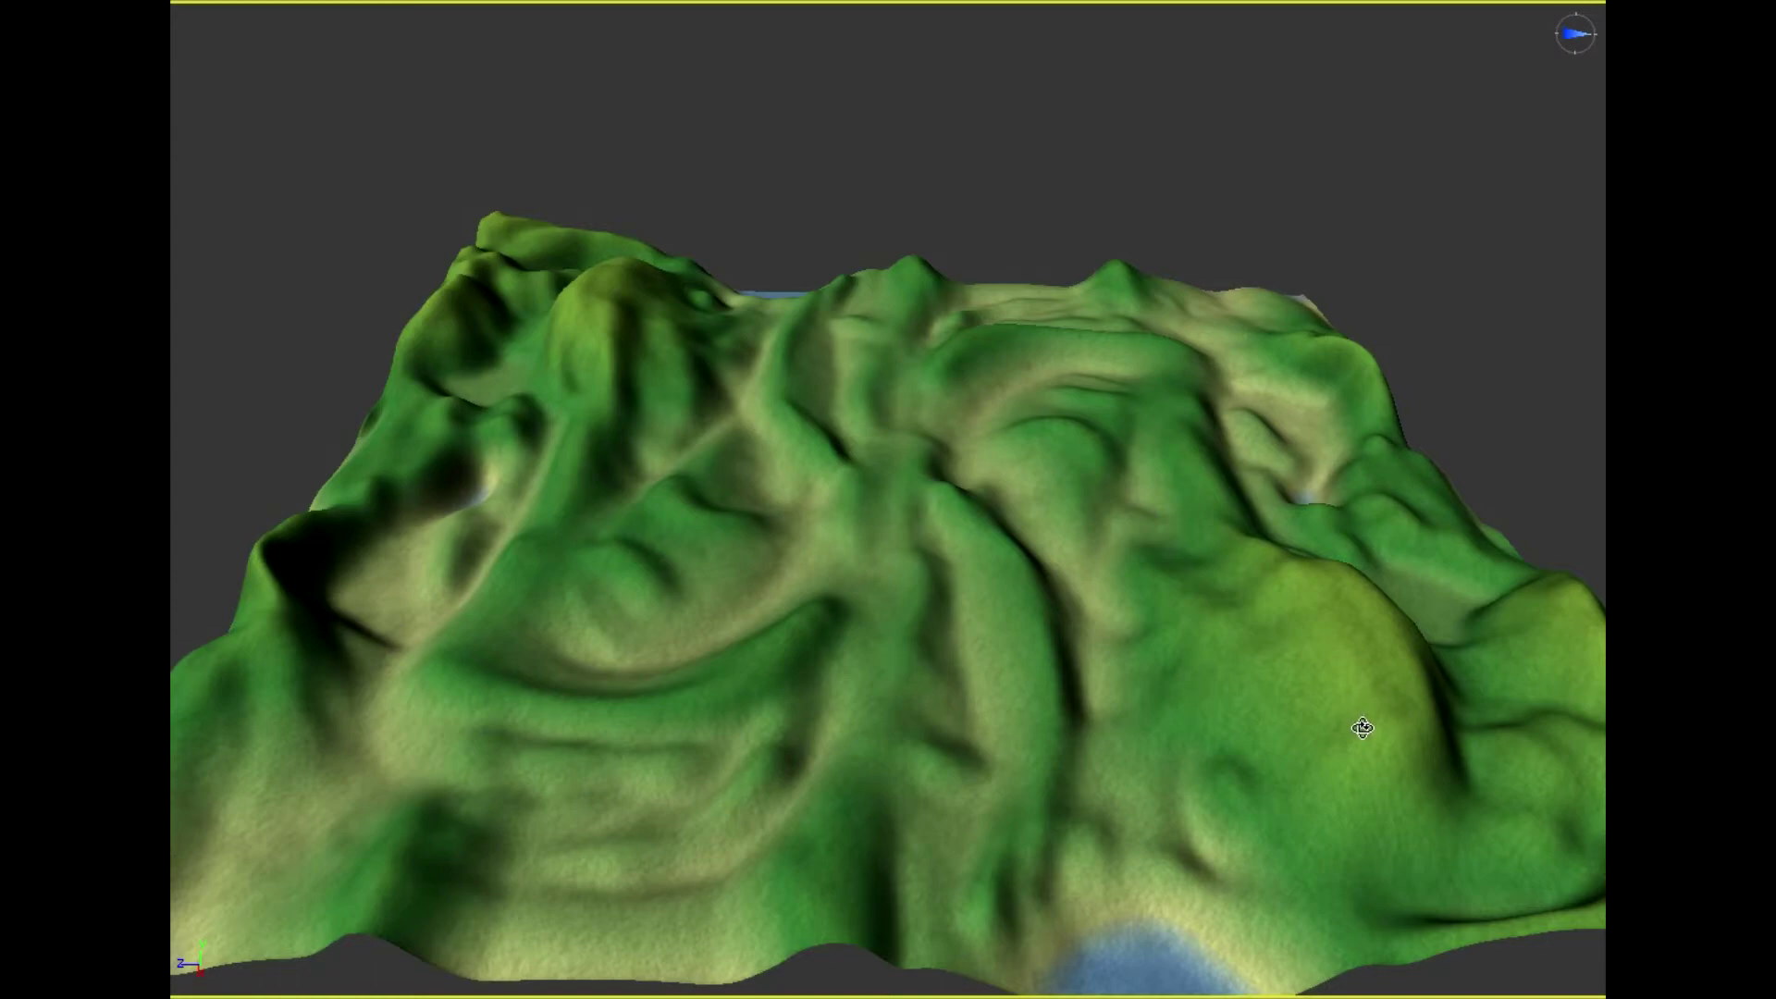
{"action": "mouse_move", "coordinate": [1362, 728]}
{"action": "middle_mouse_down"}
{"action": "mouse_move", "coordinate": [1573, 809]}
{"action": "mouse_move", "coordinate": [1364, 728]}
{"action": "middle_mouse_up"}
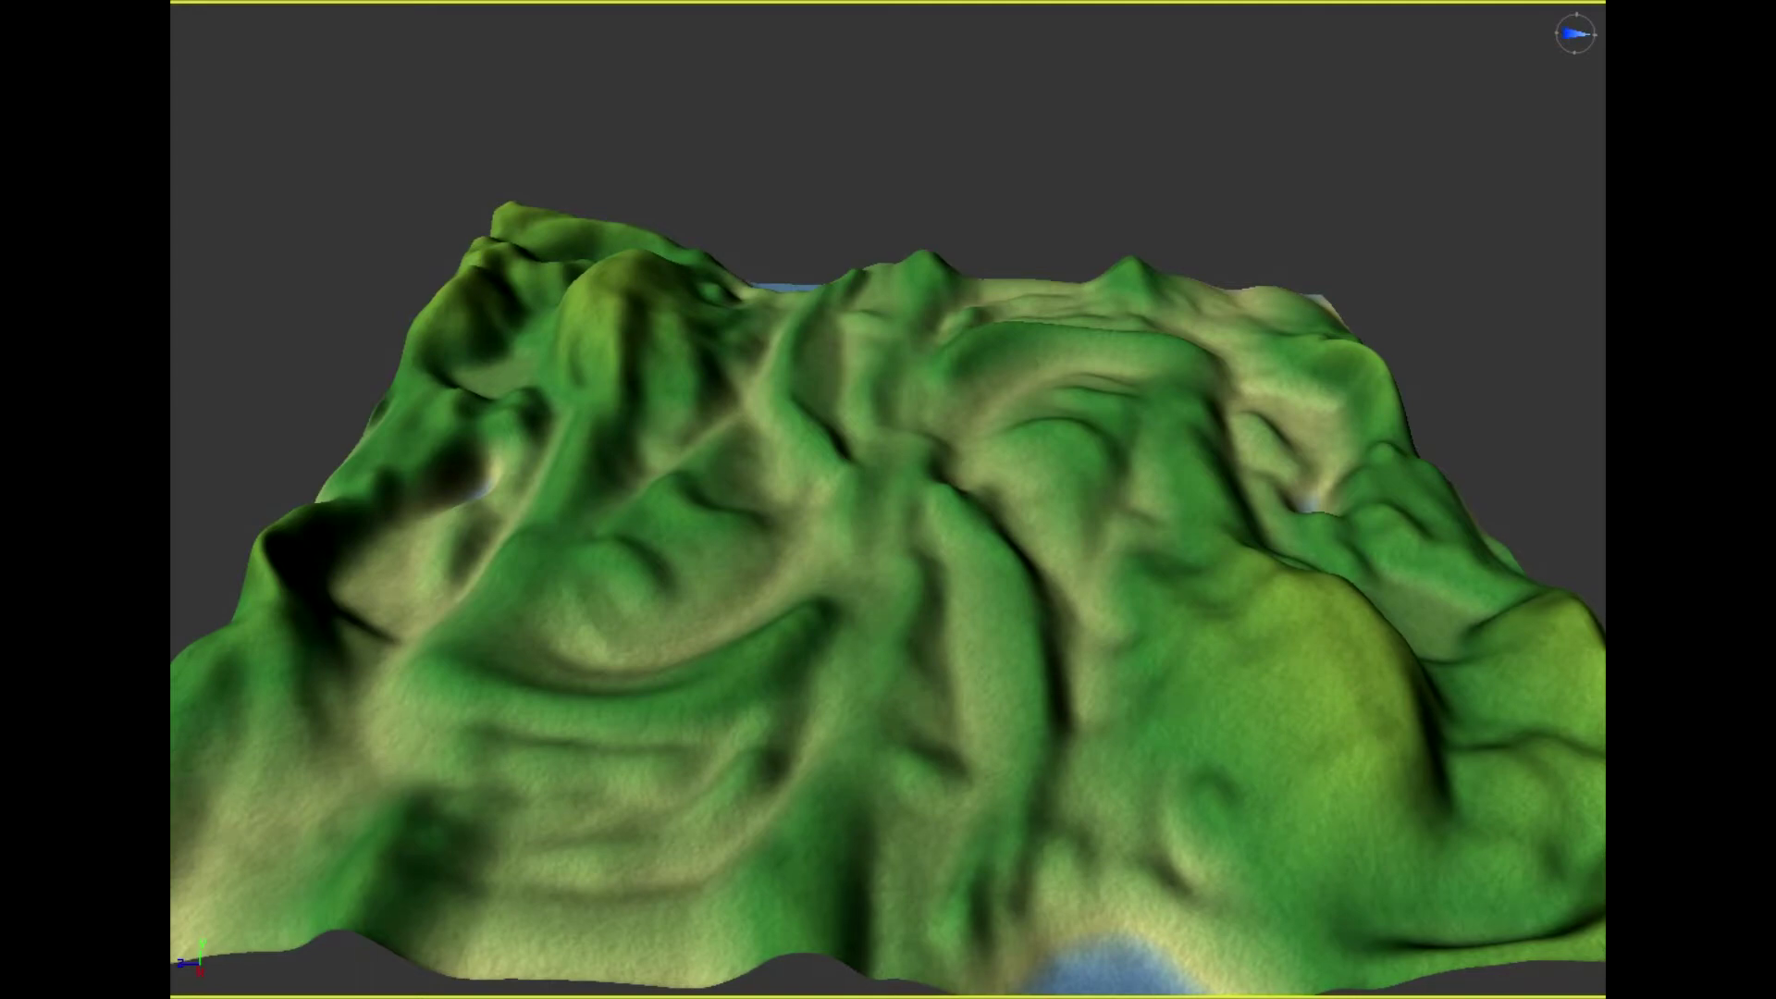
{"action": "middle_click_drag", "start_coordinate": [1363, 728], "coordinate": [1364, 735]}
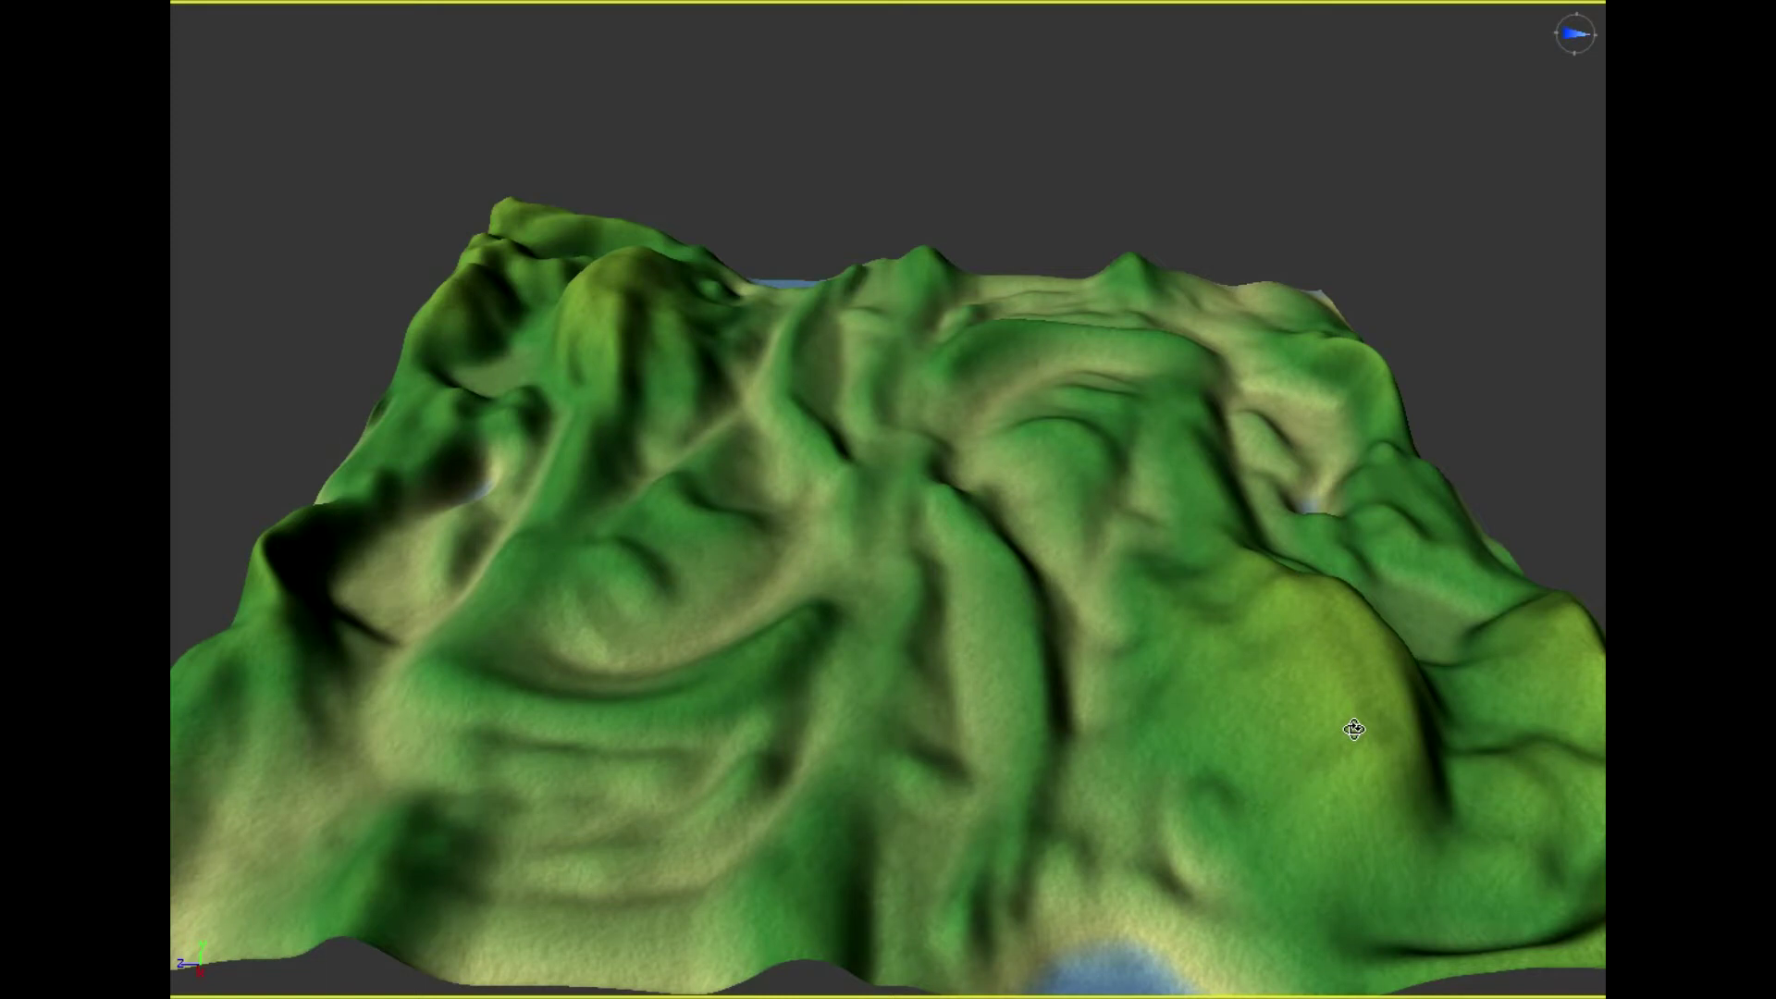
{"action": "middle_click_drag", "start_coordinate": [1285, 732], "coordinate": [1234, 729], "text": "alt"}
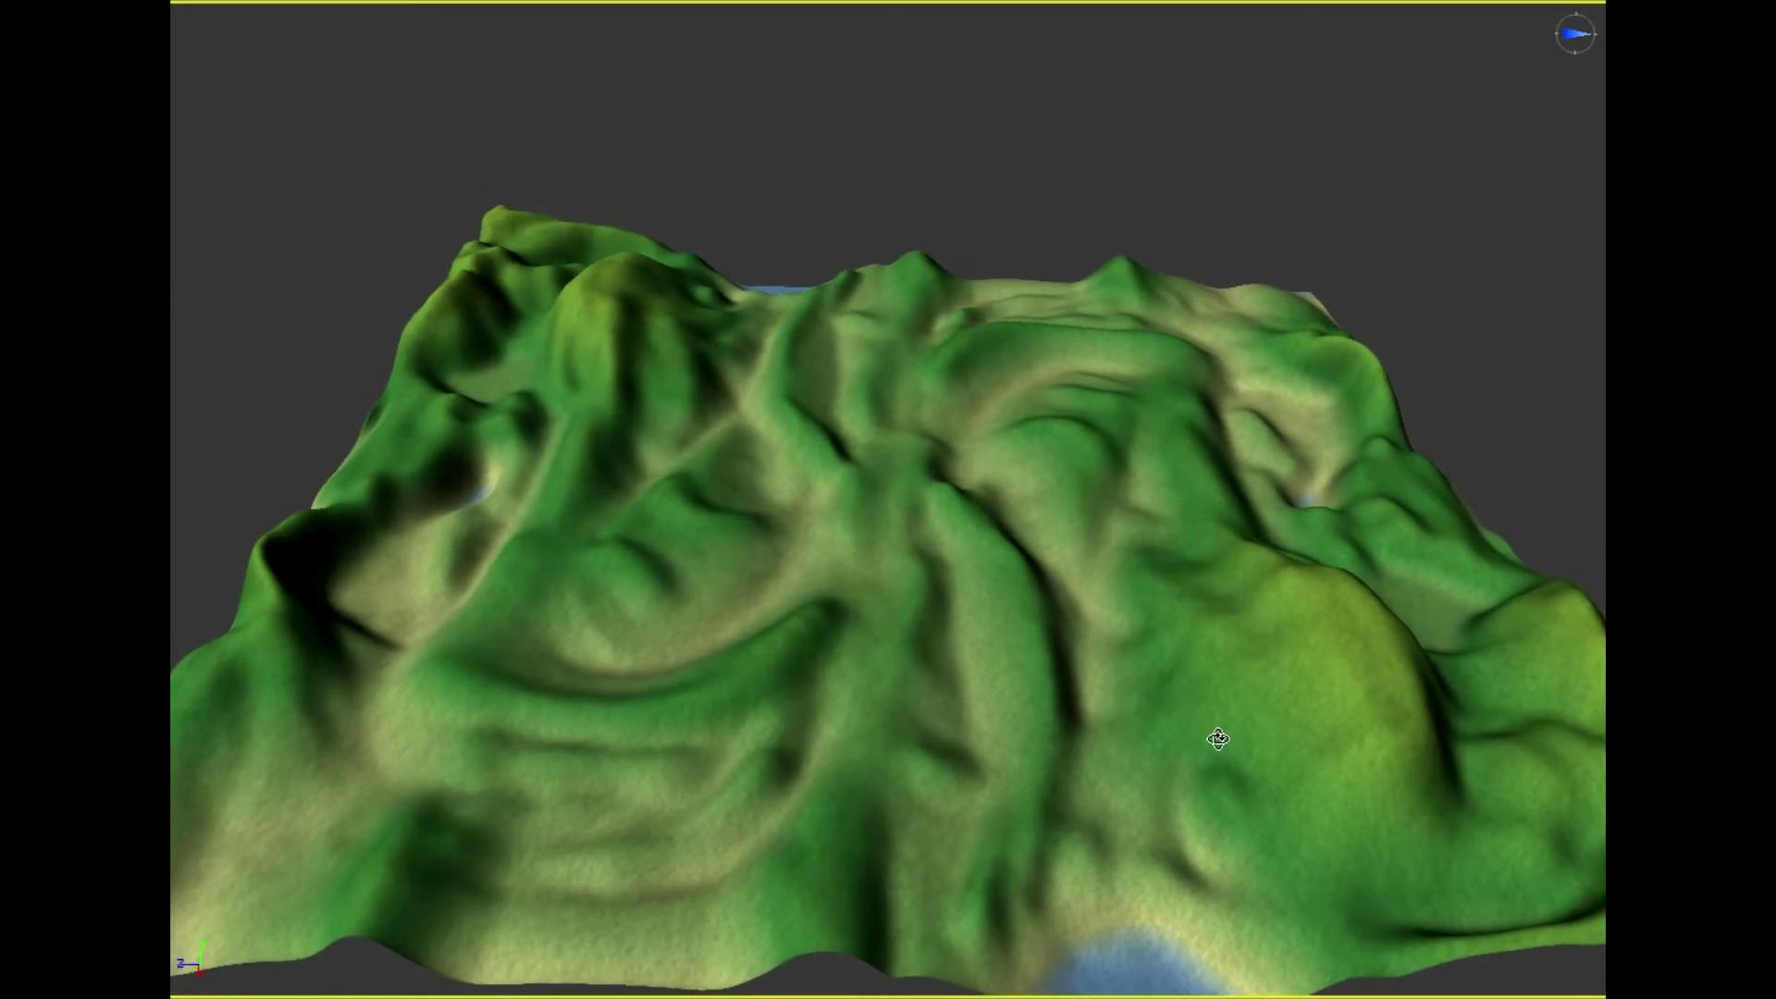
{"action": "middle_click_drag", "start_coordinate": [1413, 718], "coordinate": [1027, 676]}
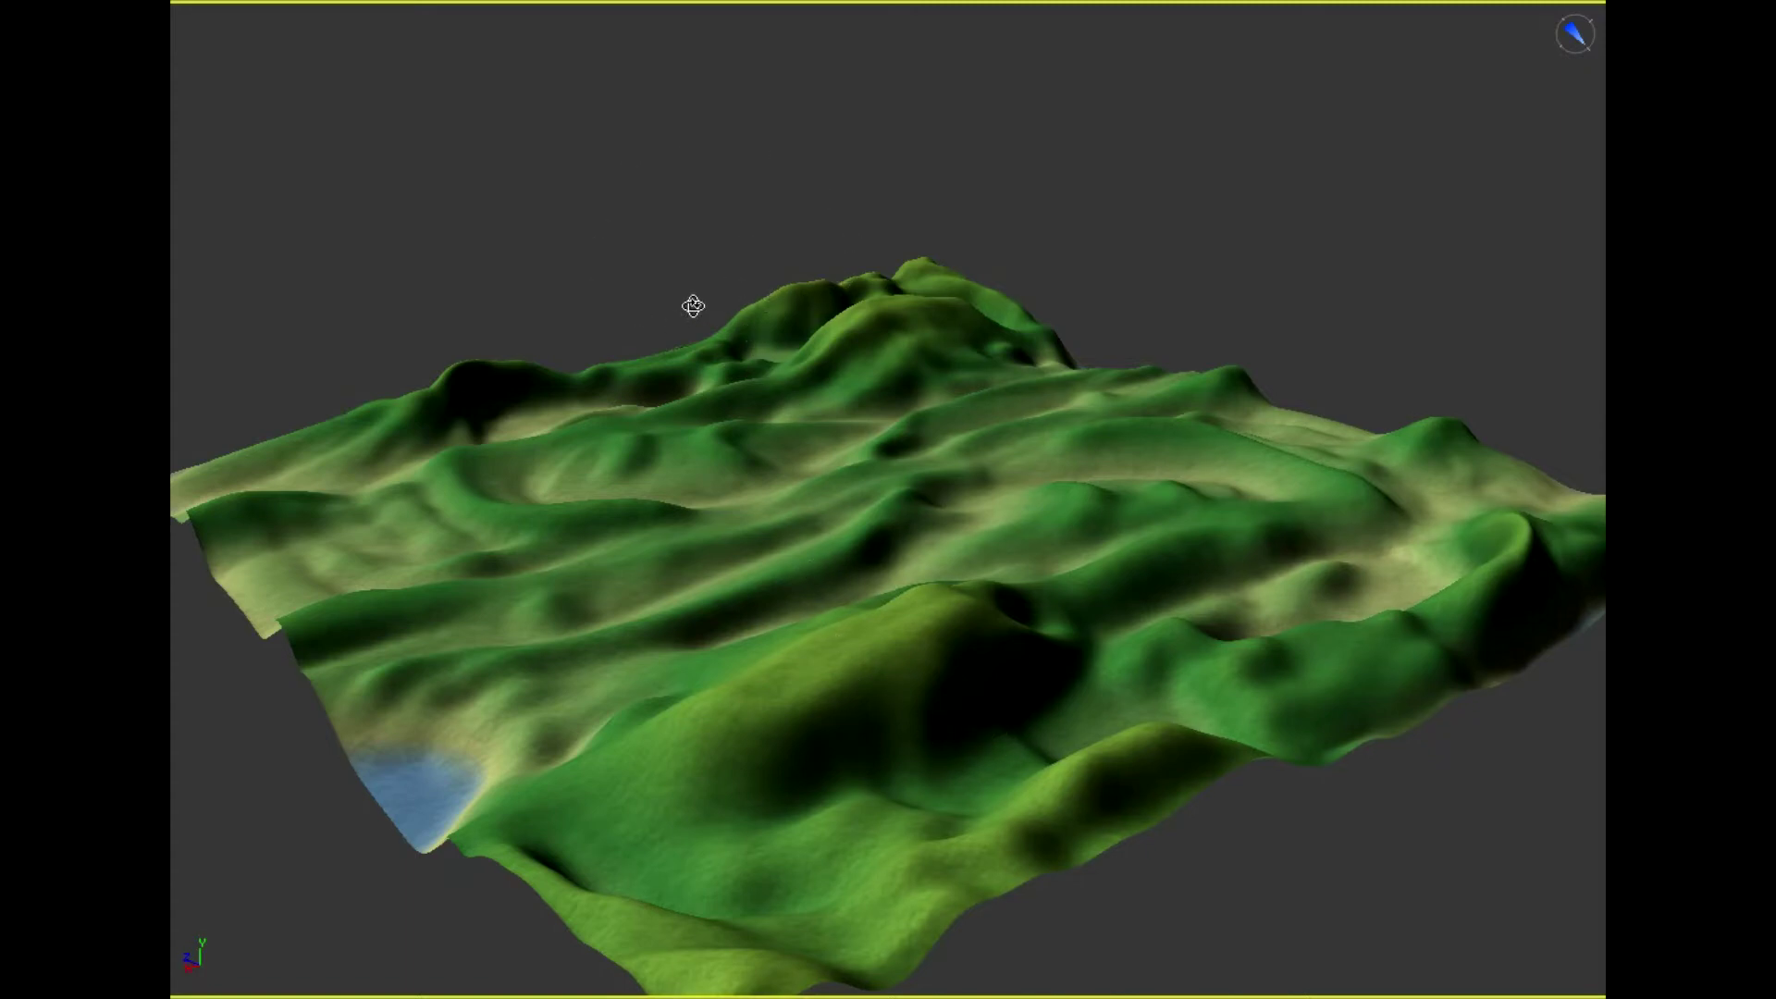
{"action": "left_click_drag", "start_coordinate": [603, 584], "coordinate": [1031, 514]}
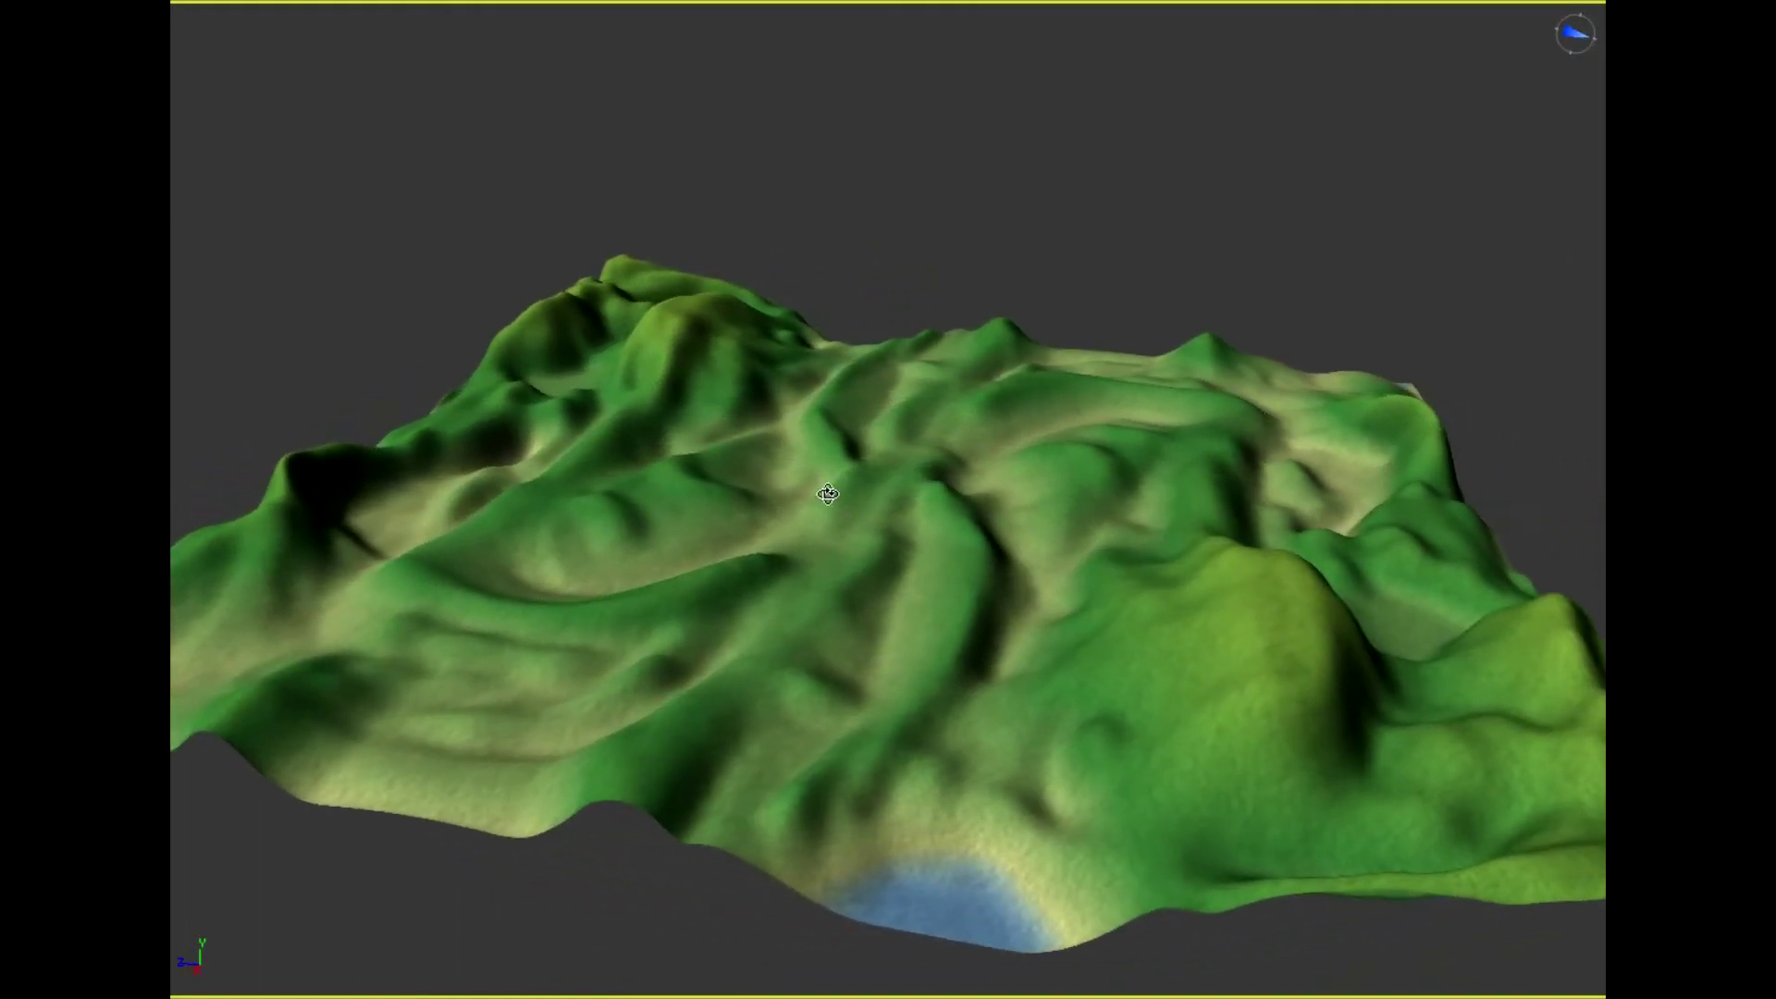
Step: Examine the tall corner hill beside the water and the ridges behind it, circling toward the terrain's side edge
{"action": "left_click_drag", "start_coordinate": [697, 504], "coordinate": [1148, 593]}
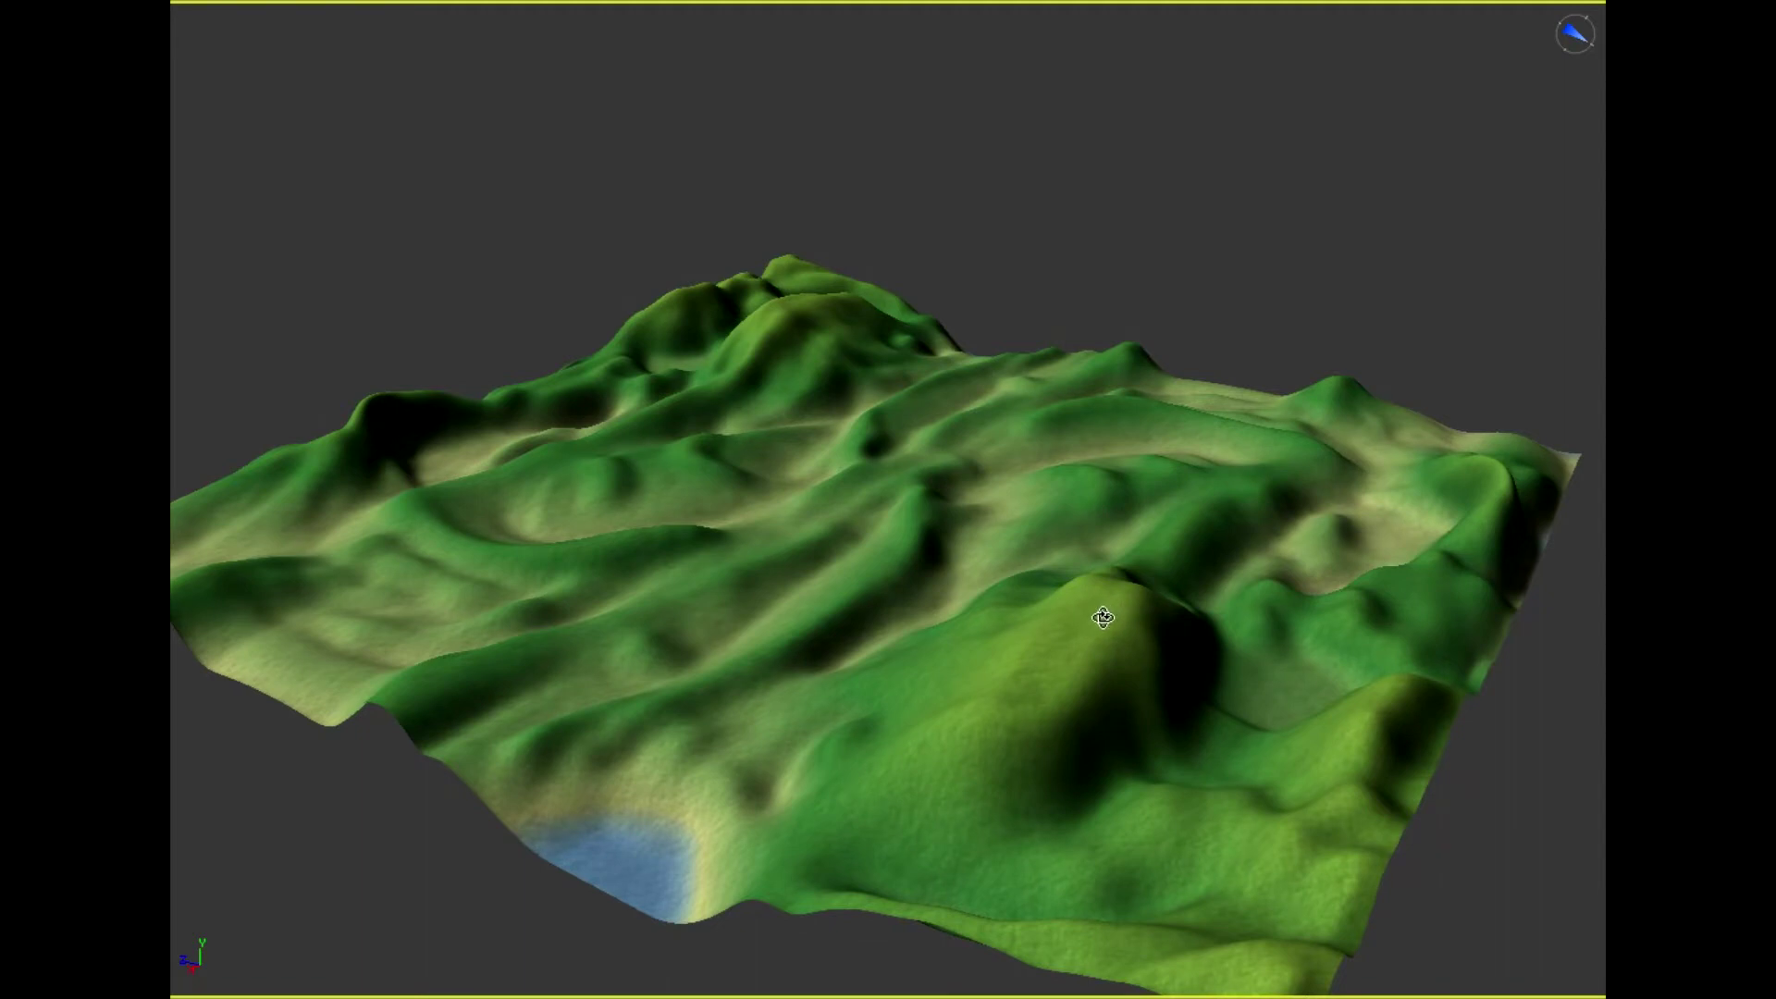
{"action": "left_click_drag", "start_coordinate": [916, 510], "coordinate": [861, 447]}
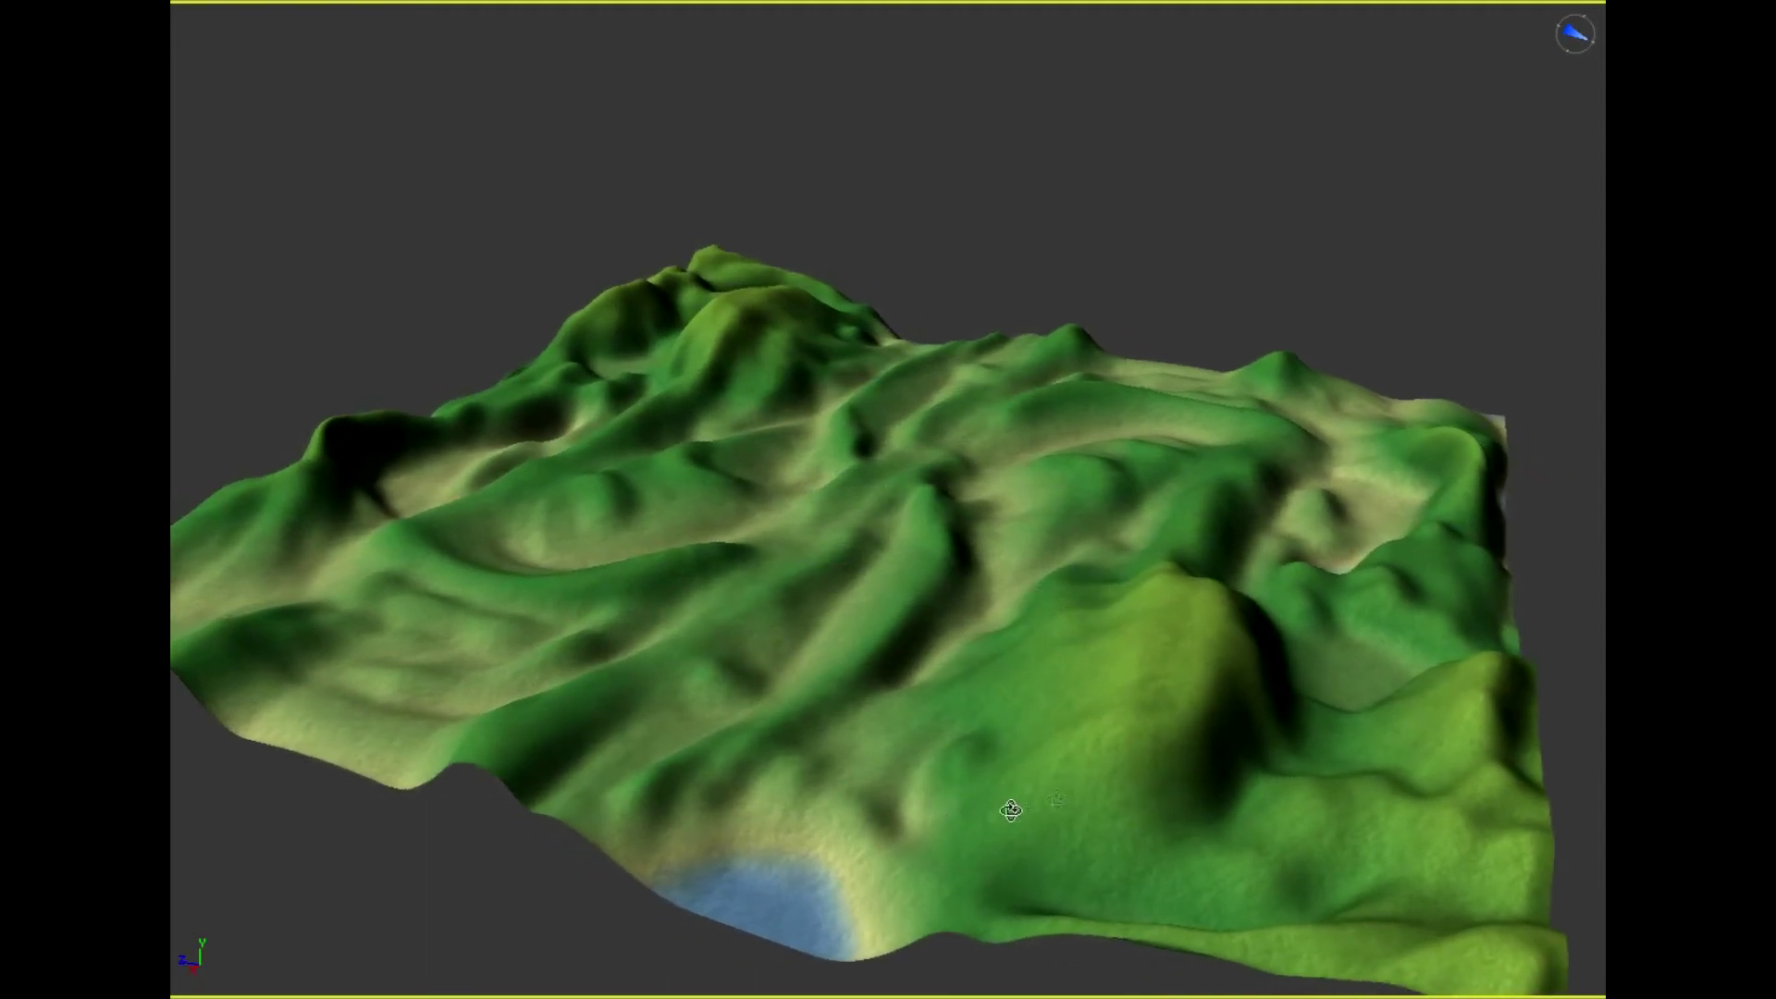
{"action": "left_click_drag", "start_coordinate": [1011, 810], "coordinate": [1230, 564]}
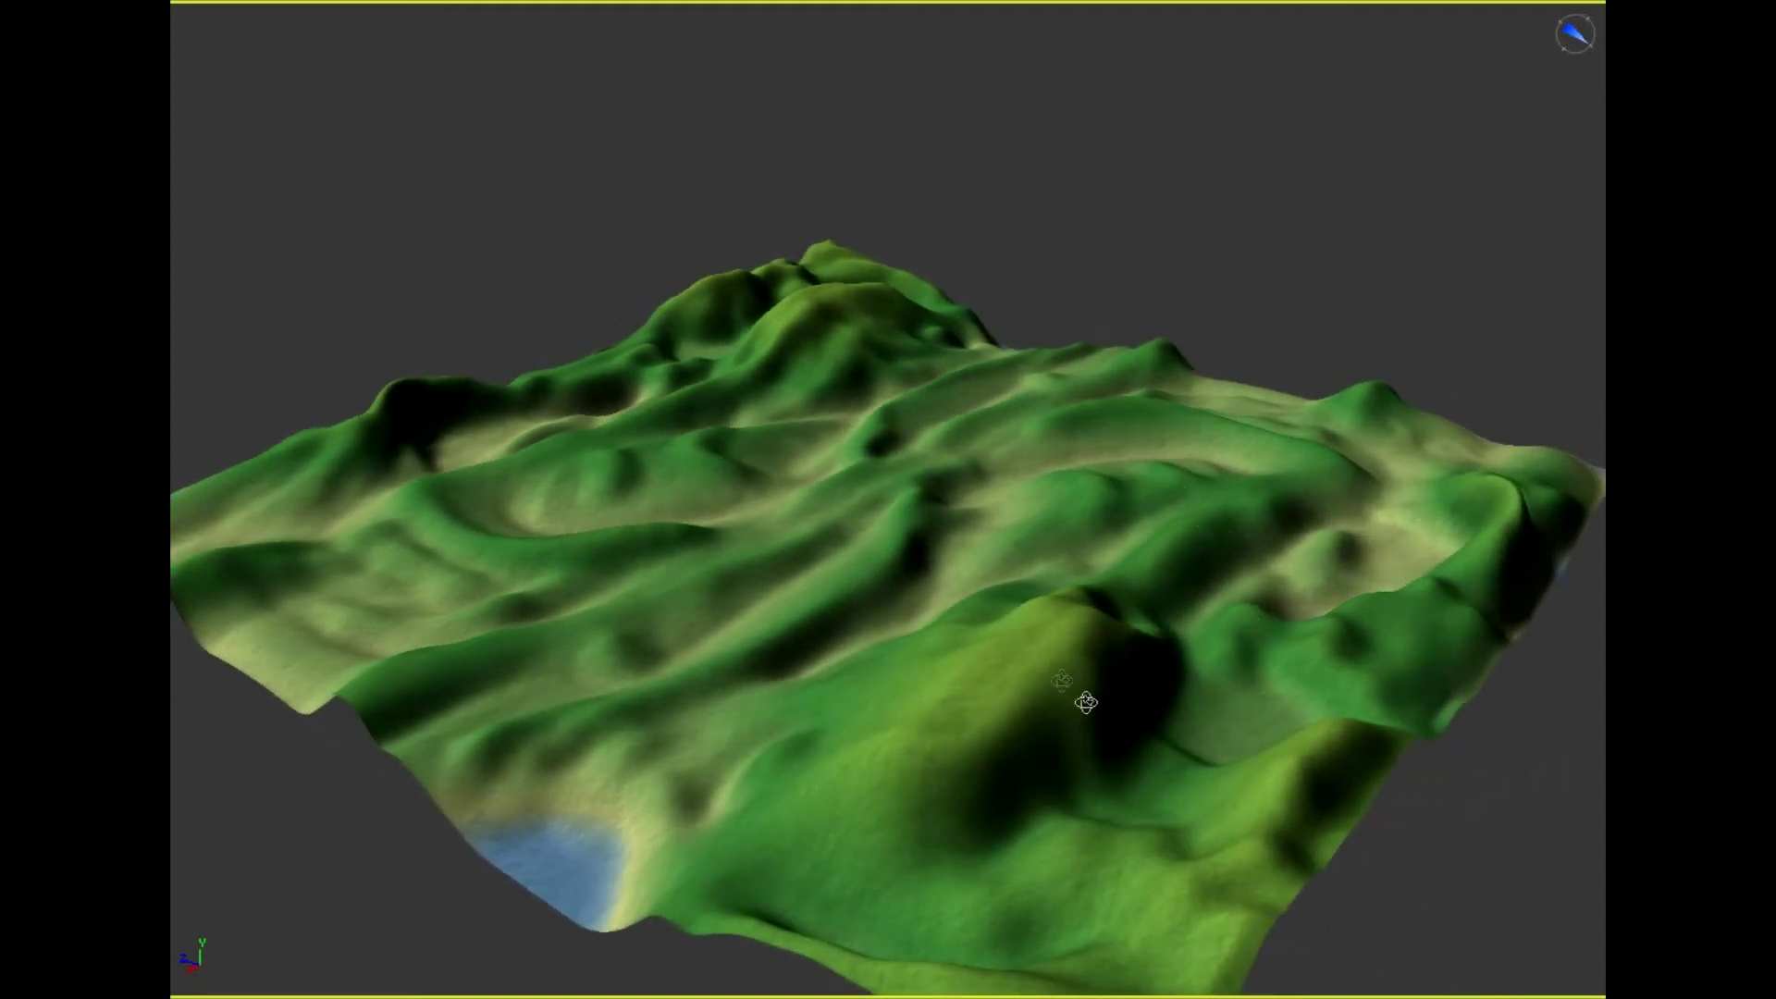
{"action": "left_click_drag", "start_coordinate": [1086, 703], "coordinate": [1097, 605]}
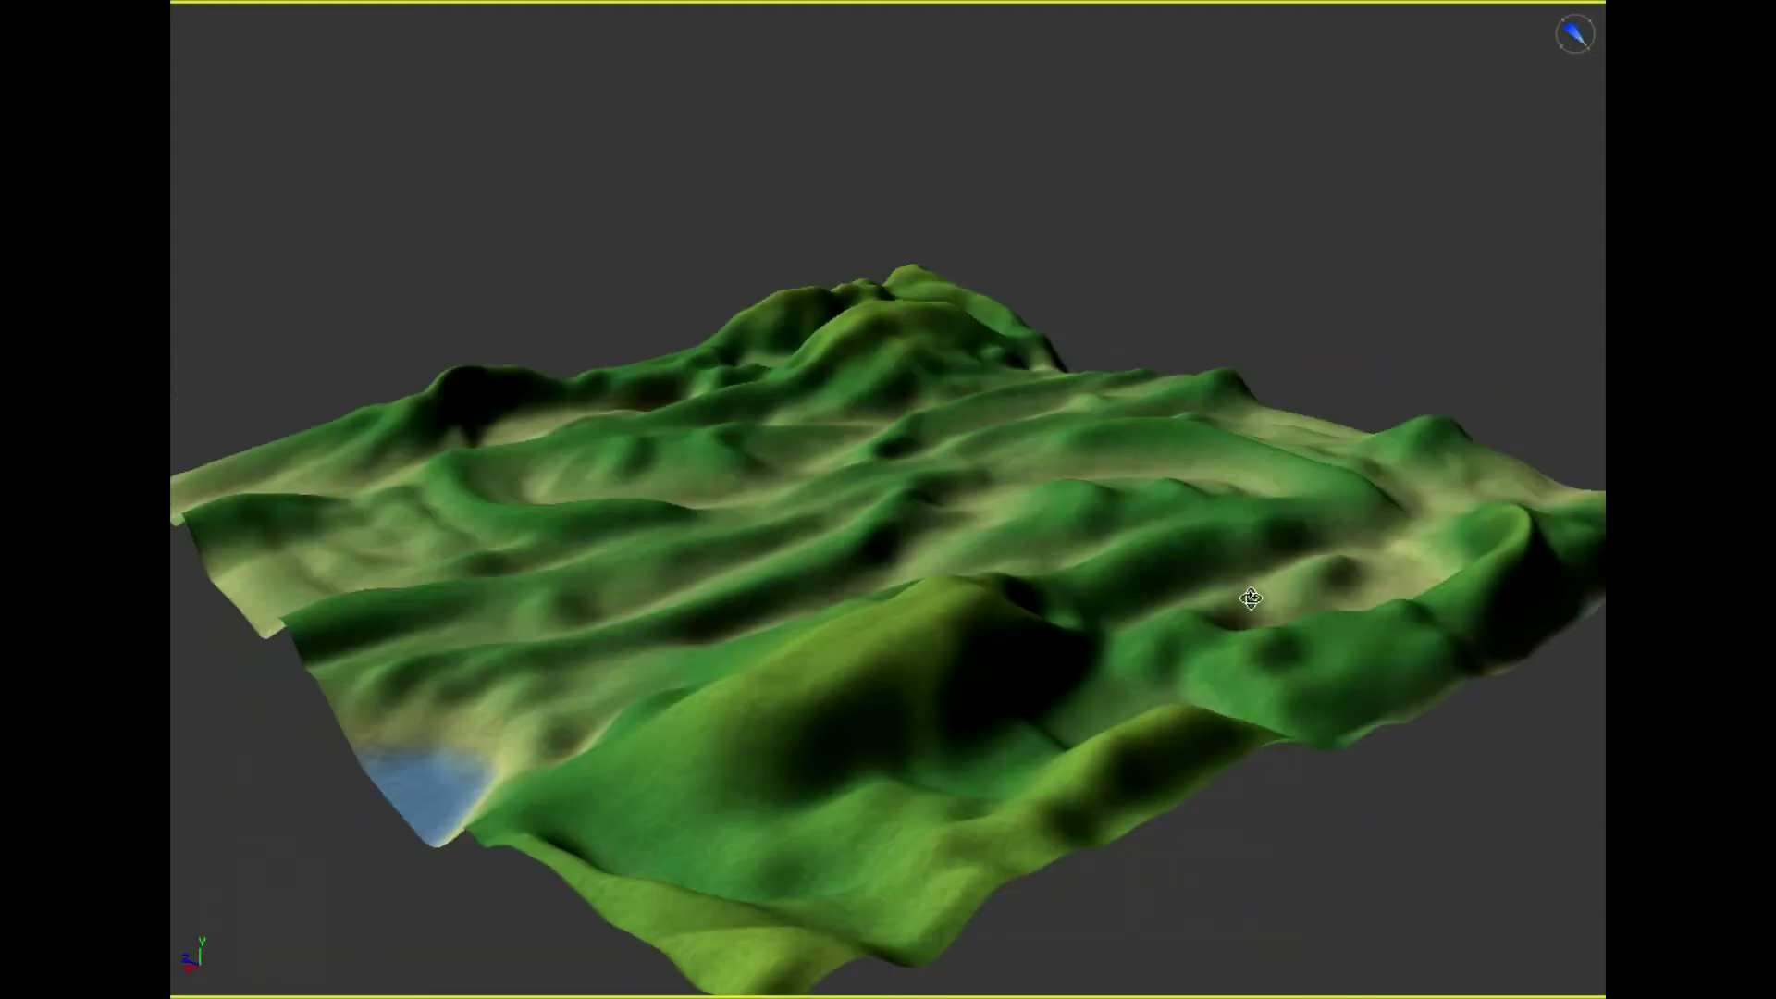
{"action": "middle_click_drag", "start_coordinate": [1249, 595], "coordinate": [949, 645], "text": "alt"}
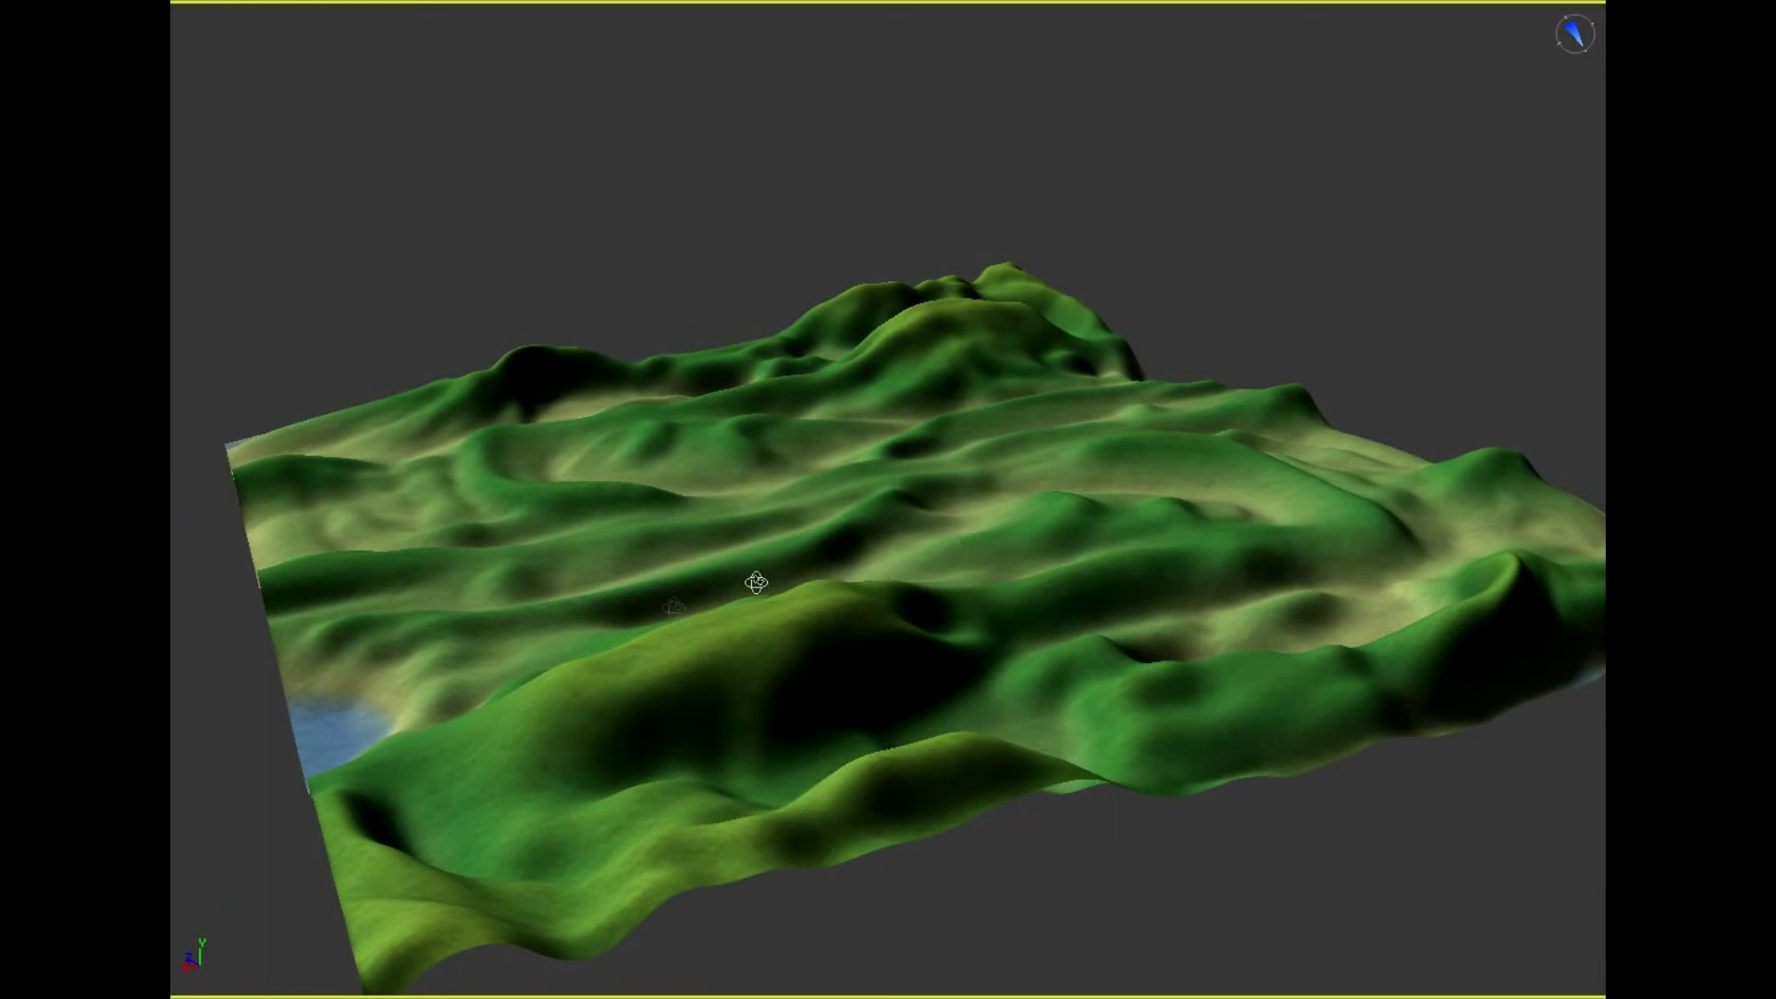
{"action": "middle_click_drag", "start_coordinate": [718, 797], "coordinate": [680, 639], "text": "alt"}
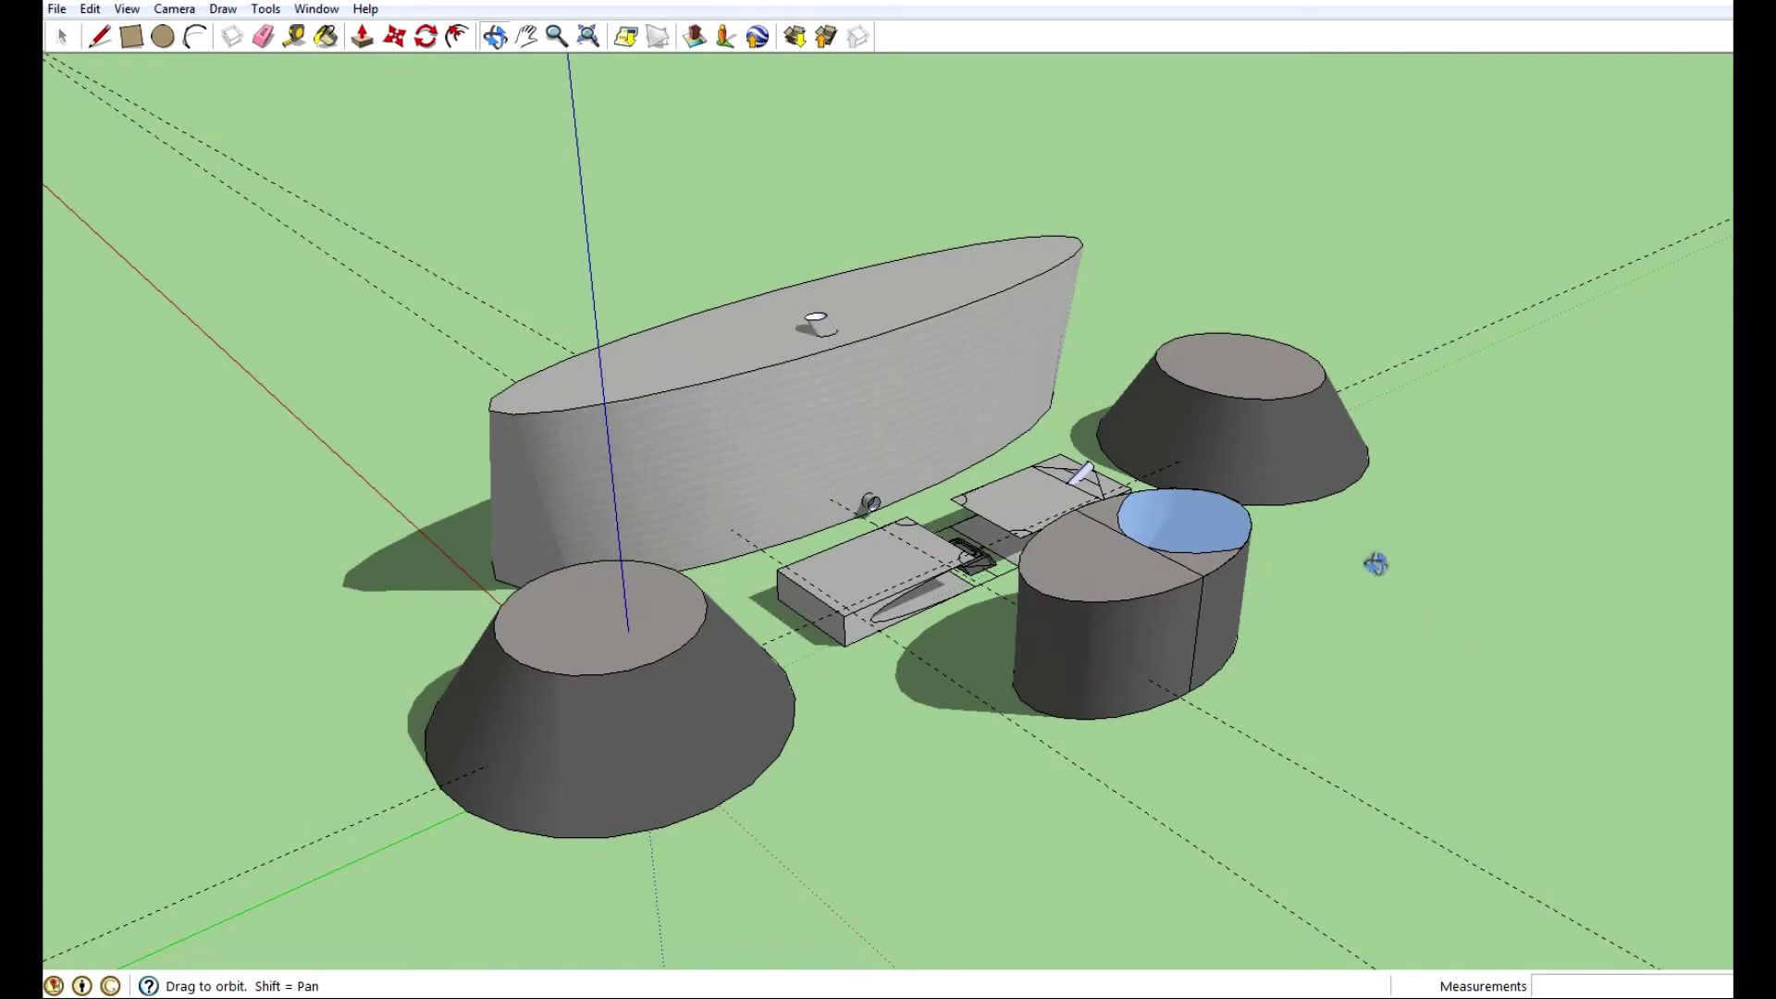
Step: In the SketchUp base model, examine the large oval building and its layout among the tapered mounds and smaller structures from both ends
{"action": "left_click_drag", "start_coordinate": [1340, 534], "coordinate": [1382, 519]}
{"action": "key", "text": "space"}
{"action": "triple_click", "coordinate": [895, 414]}
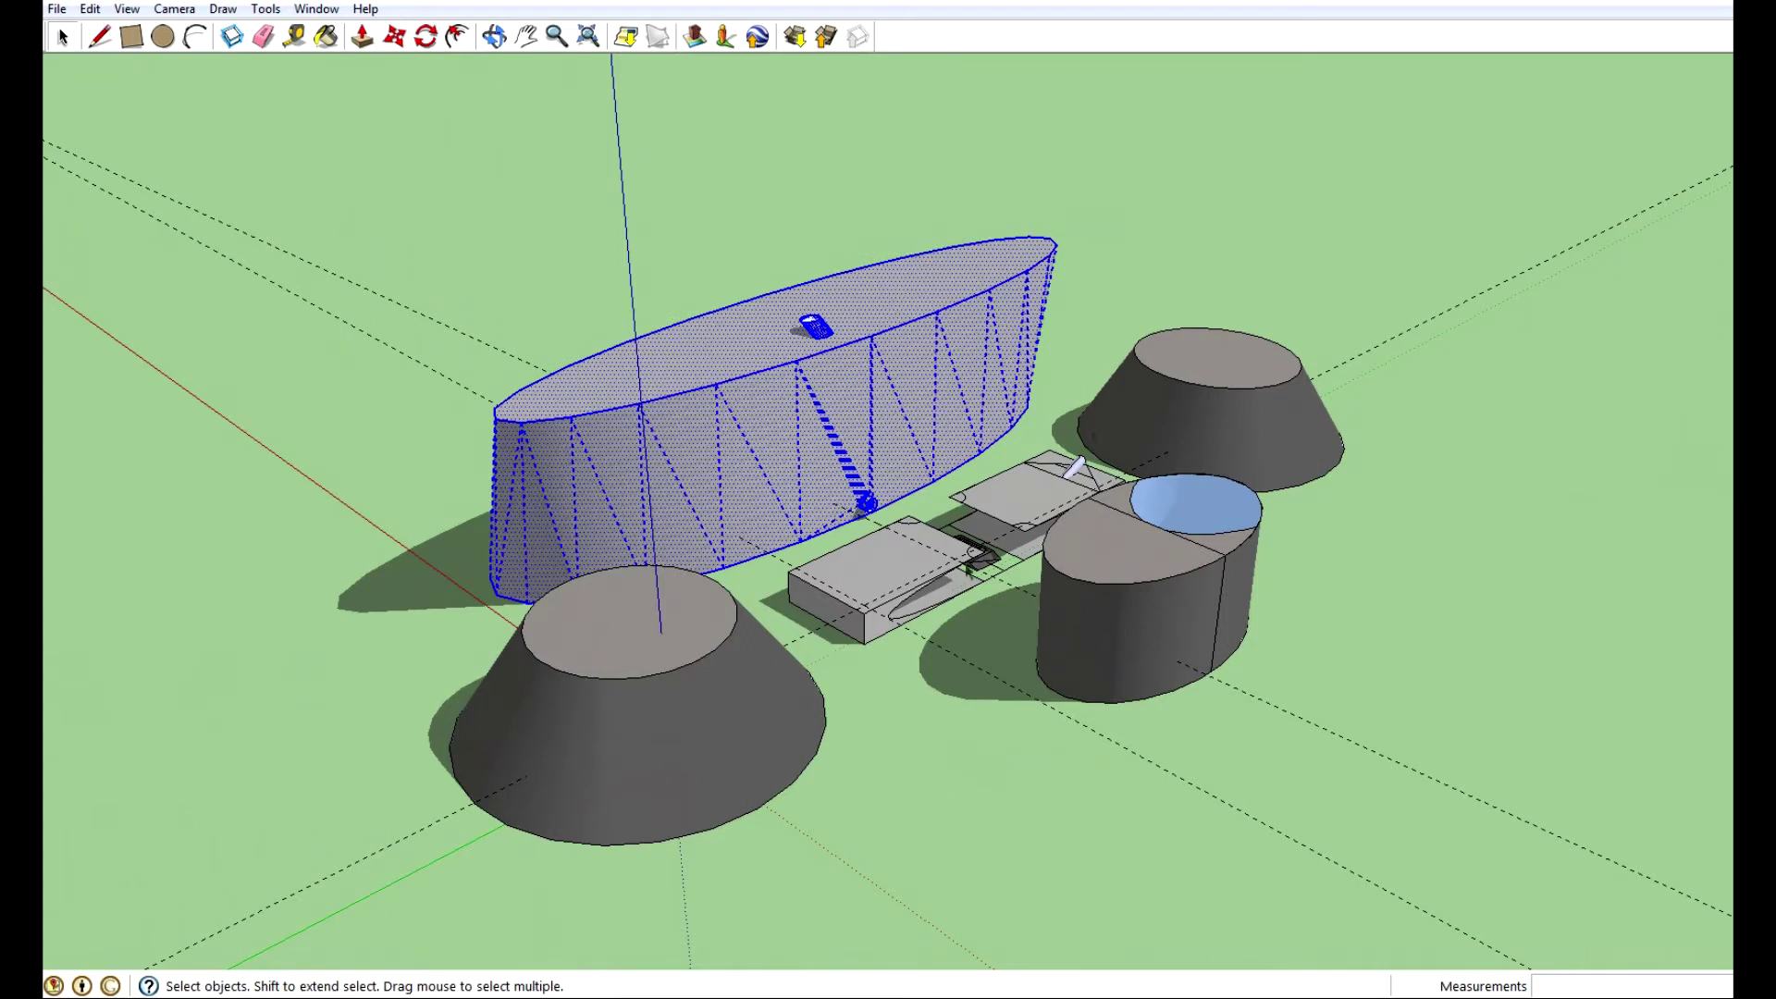
{"action": "left_click", "coordinate": [1301, 750]}
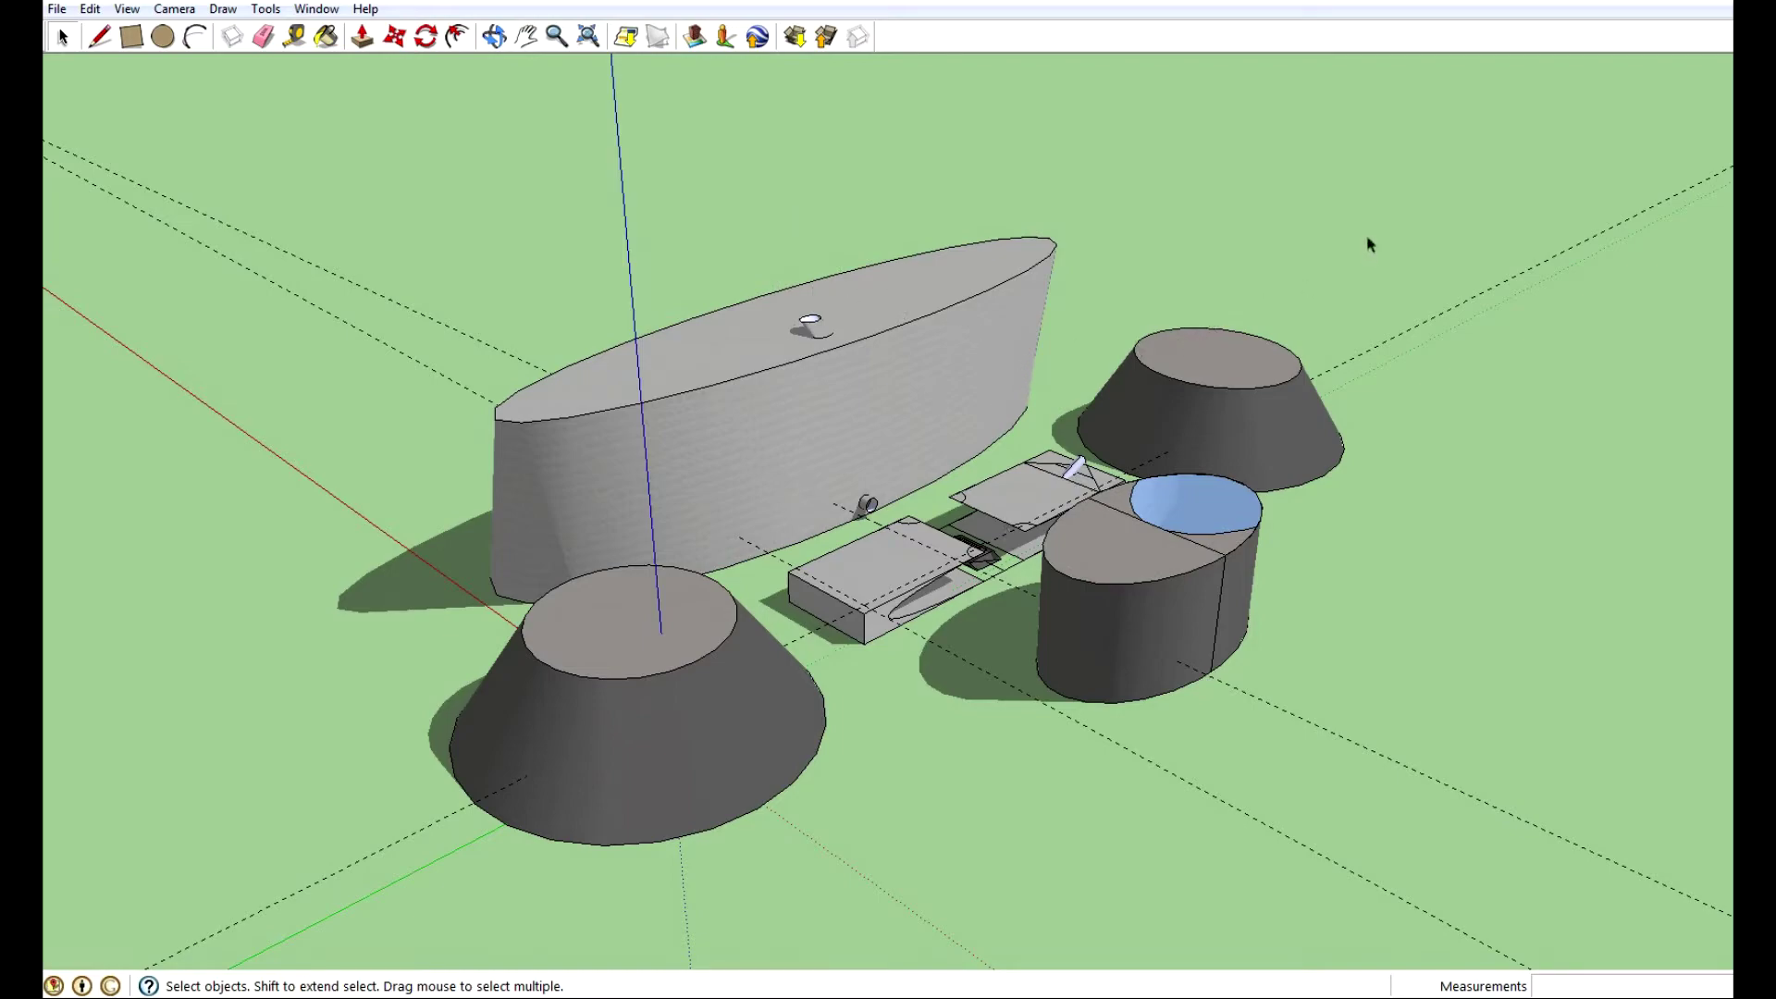
{"action": "key", "text": "o"}
{"action": "left_click_drag", "start_coordinate": [1342, 274], "coordinate": [1178, 333]}
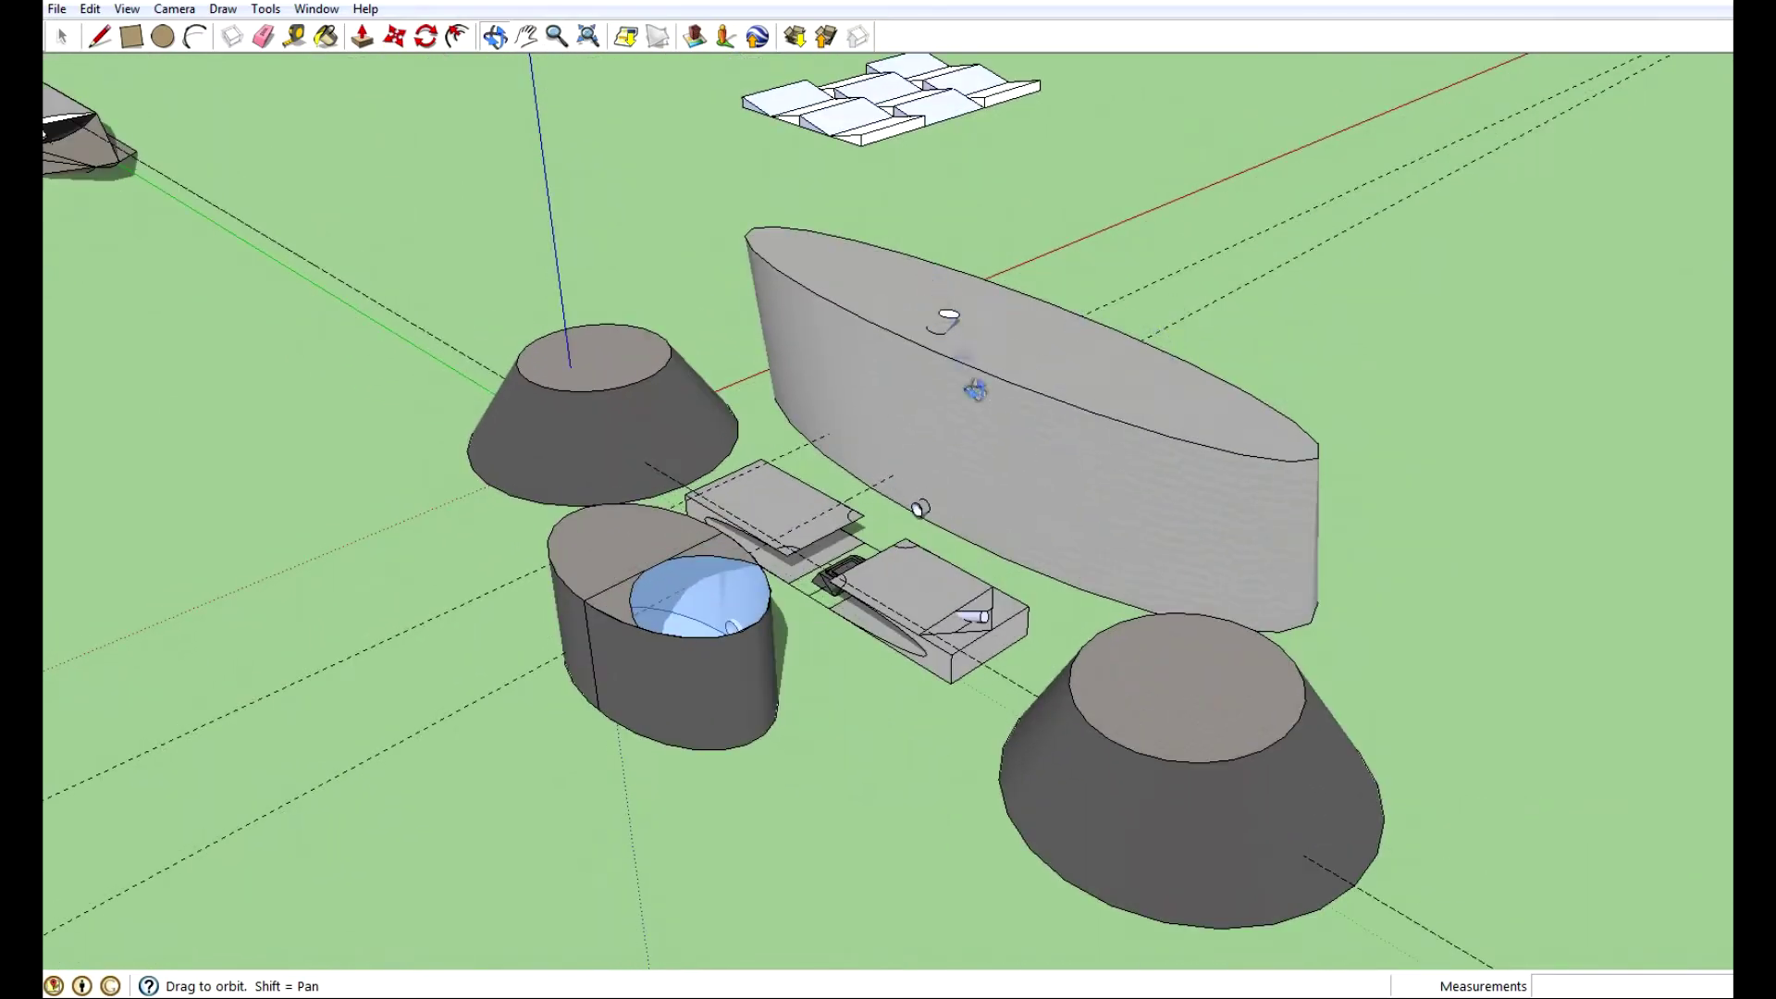
{"action": "left_click_drag", "start_coordinate": [975, 390], "coordinate": [1383, 458]}
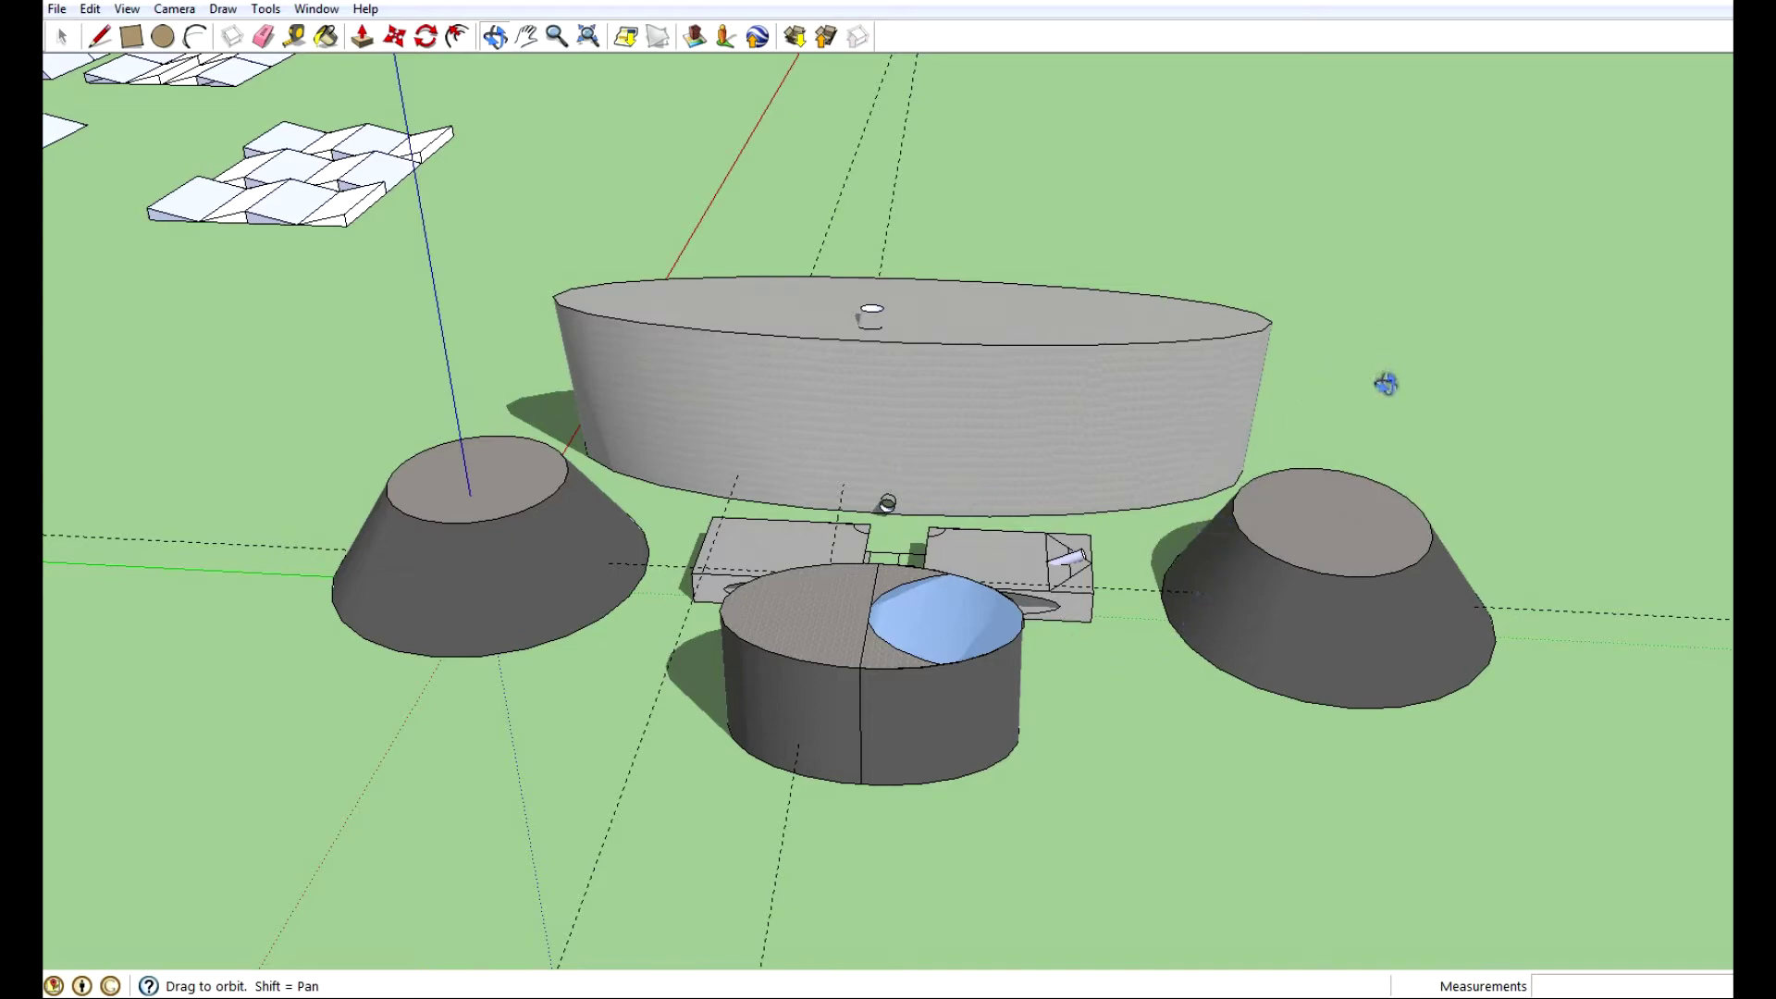
{"action": "left_click_drag", "start_coordinate": [1388, 385], "coordinate": [929, 496]}
Step: Select the small oval tower with the open blue top and bring it into close view
{"action": "key", "text": "space"}
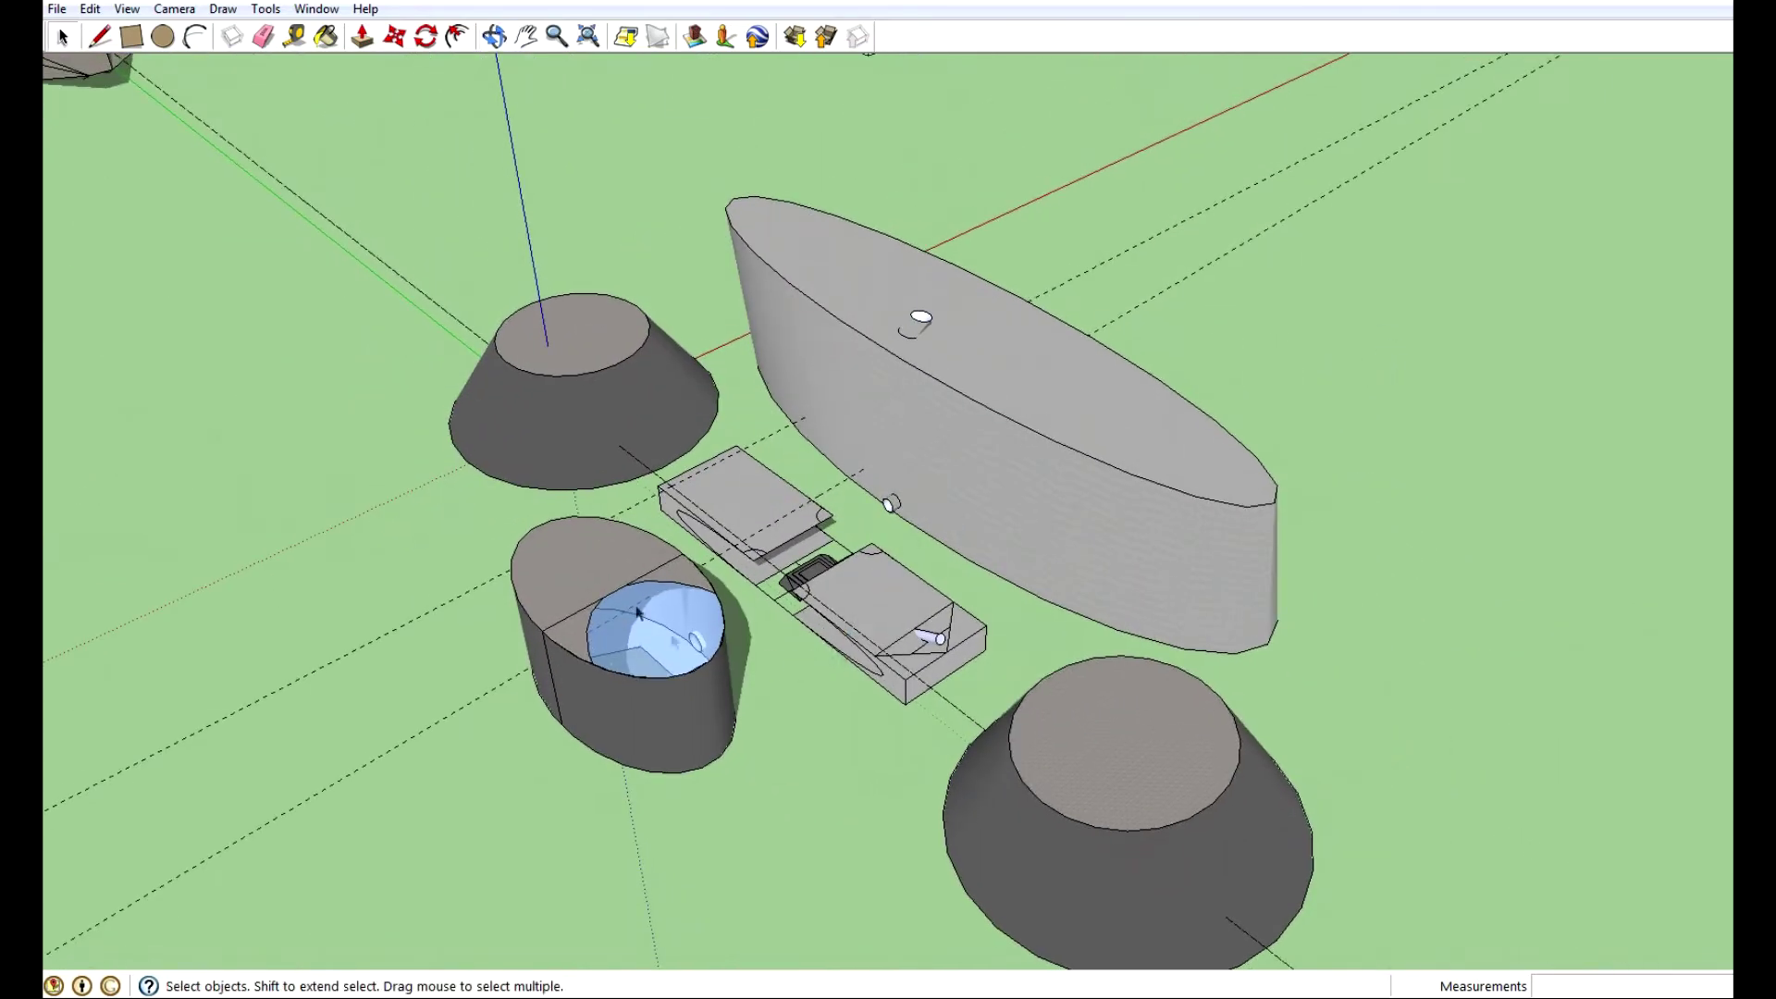
{"action": "double_click", "coordinate": [619, 594]}
{"action": "left_click", "coordinate": [352, 713]}
{"action": "left_click", "coordinate": [659, 701]}
{"action": "middle_click_drag", "start_coordinate": [995, 667], "coordinate": [337, 662]}
{"action": "middle_click_drag", "start_coordinate": [548, 594], "coordinate": [1008, 632], "text": "shift"}
{"action": "scroll", "coordinate": [962, 712], "scroll_direction": "up", "scroll_amount": 8}
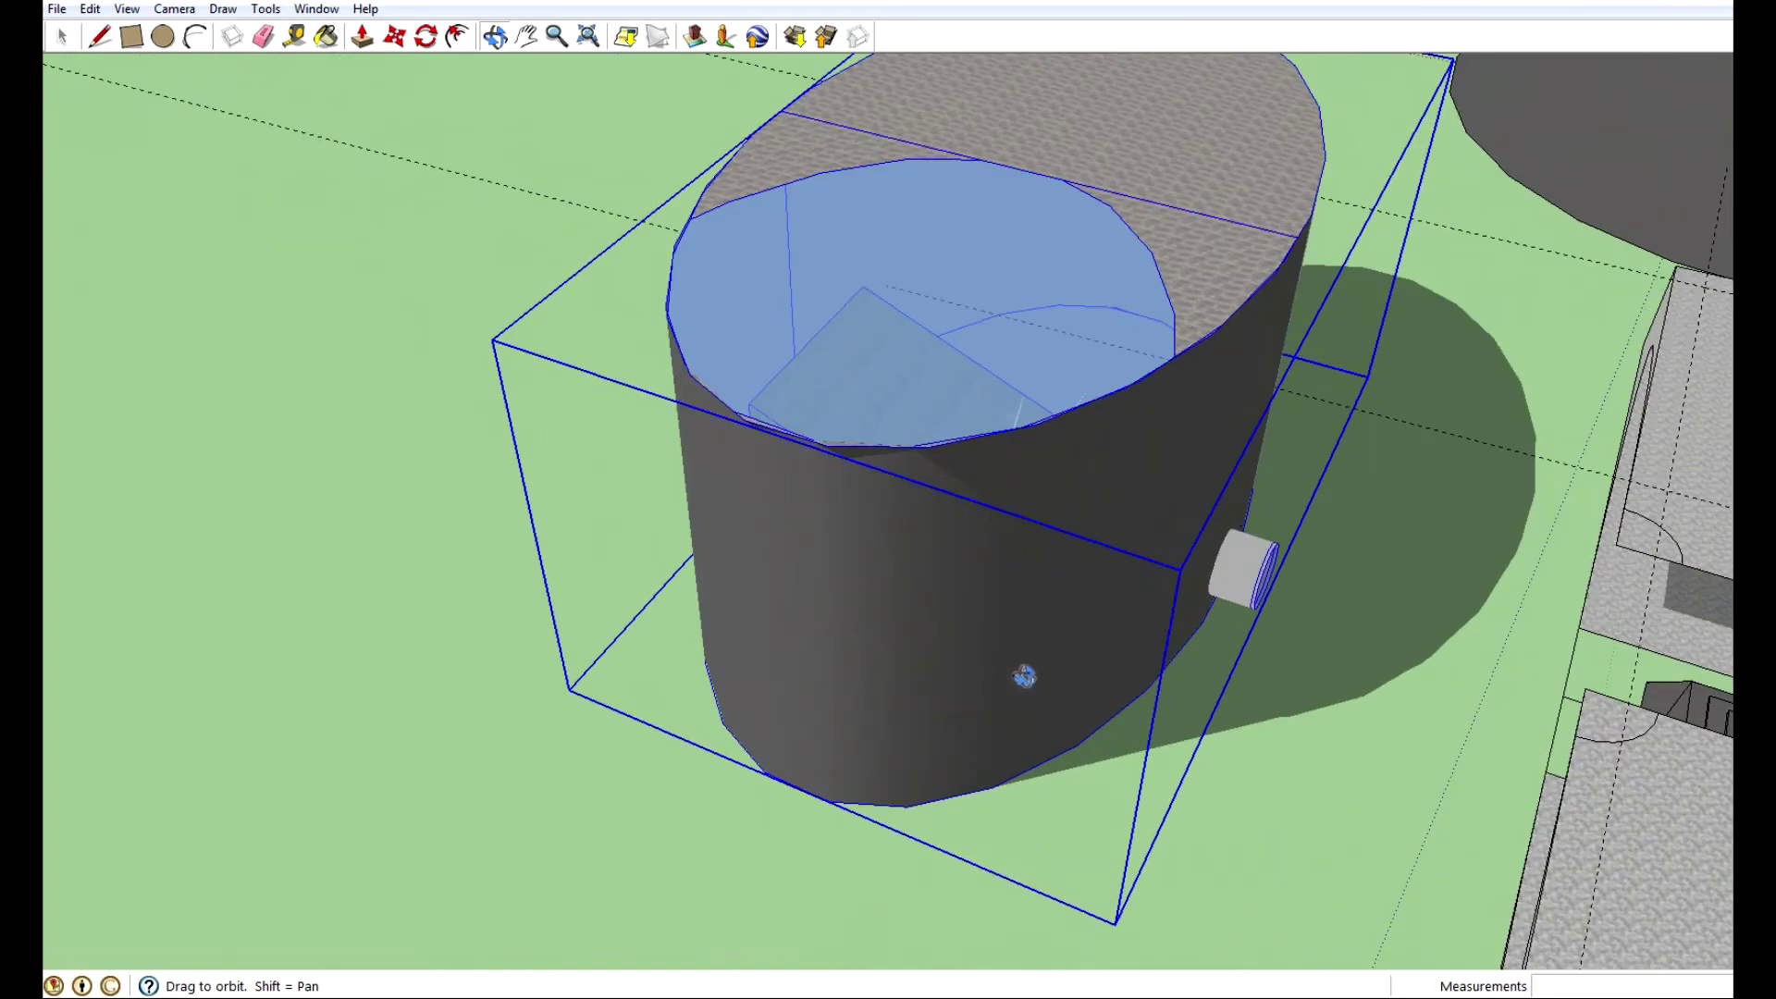
Step: Inspect the small oval tower's hollow blue interior, including its sloped inner face and the round tunnel opening in its wall
{"action": "middle_click_drag", "start_coordinate": [1024, 678], "coordinate": [1018, 612]}
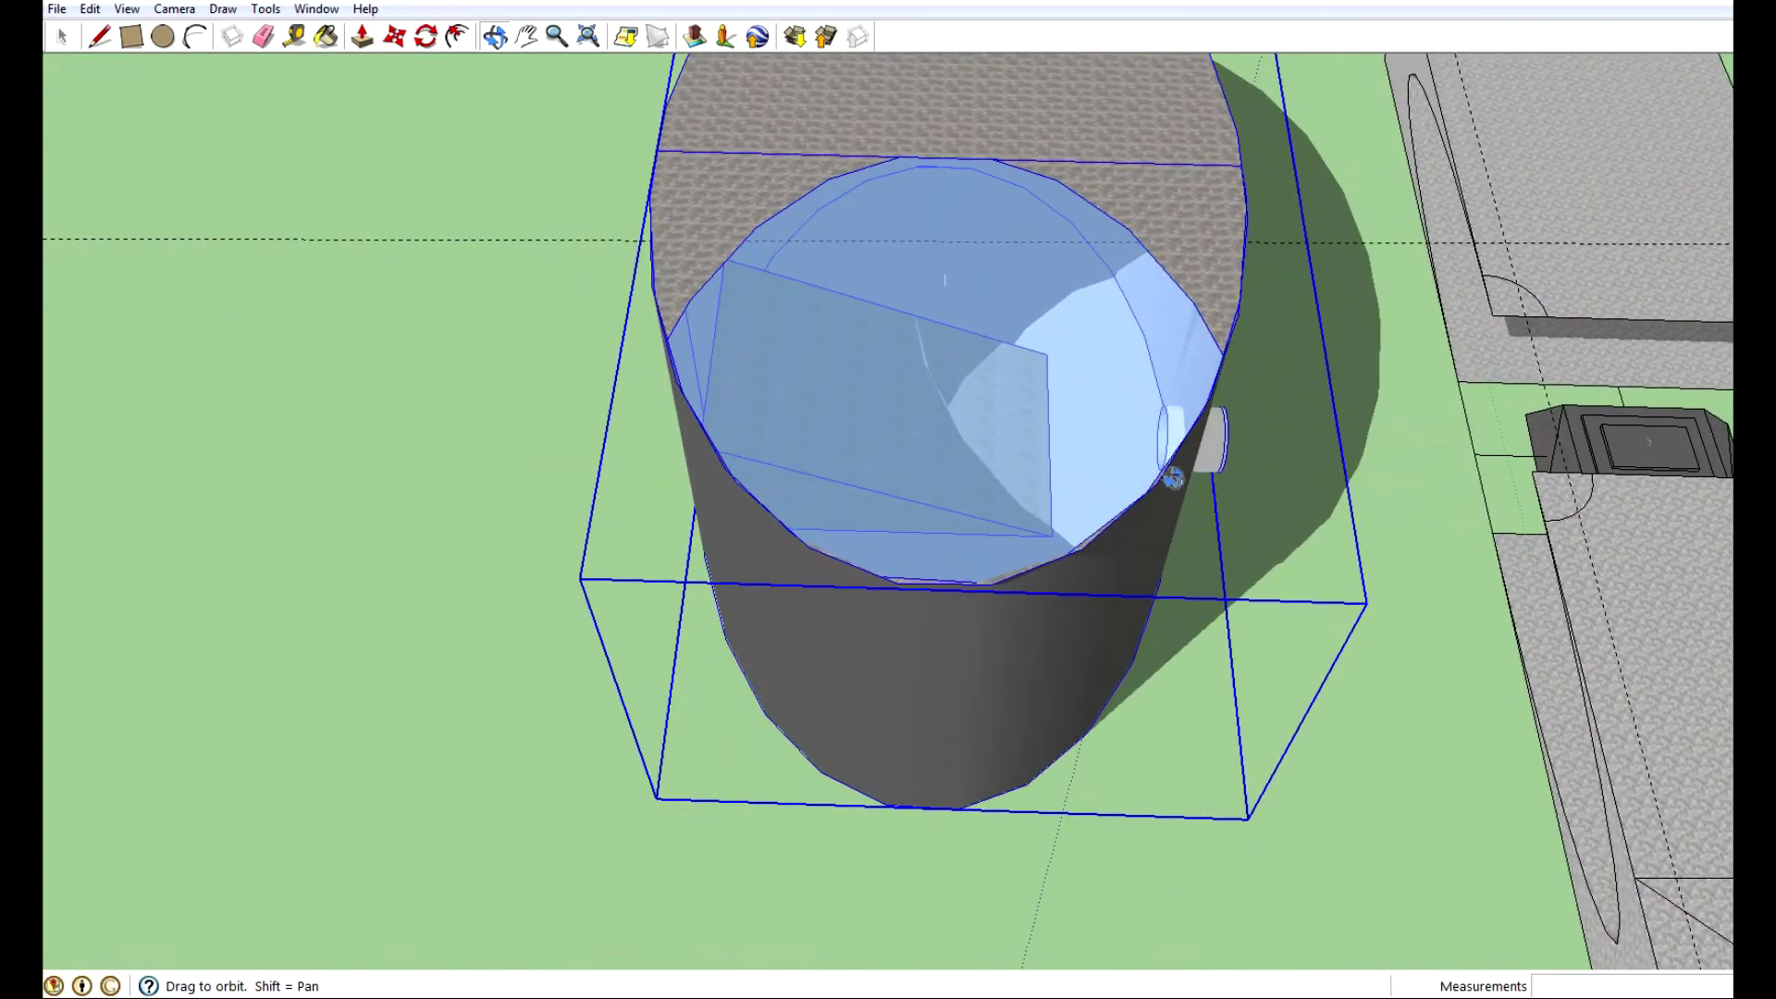
{"action": "left_click_drag", "start_coordinate": [1172, 479], "coordinate": [1261, 428]}
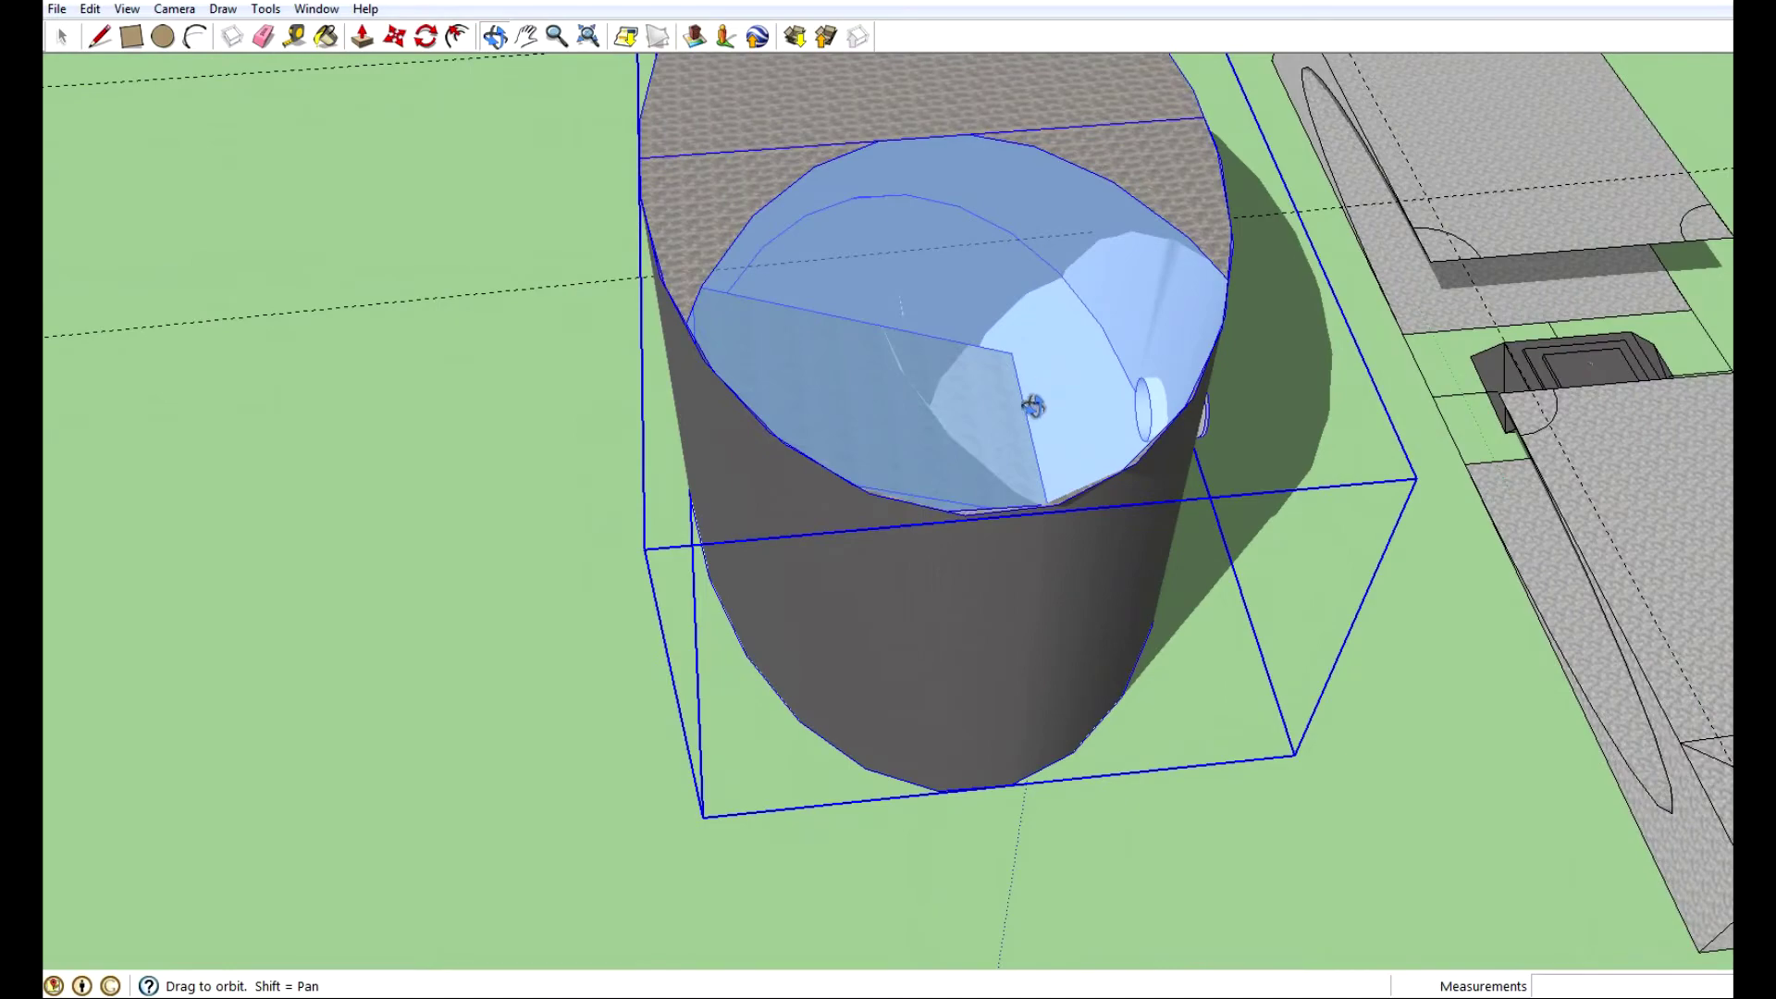
{"action": "middle_click_drag", "start_coordinate": [1032, 406], "coordinate": [1396, 463]}
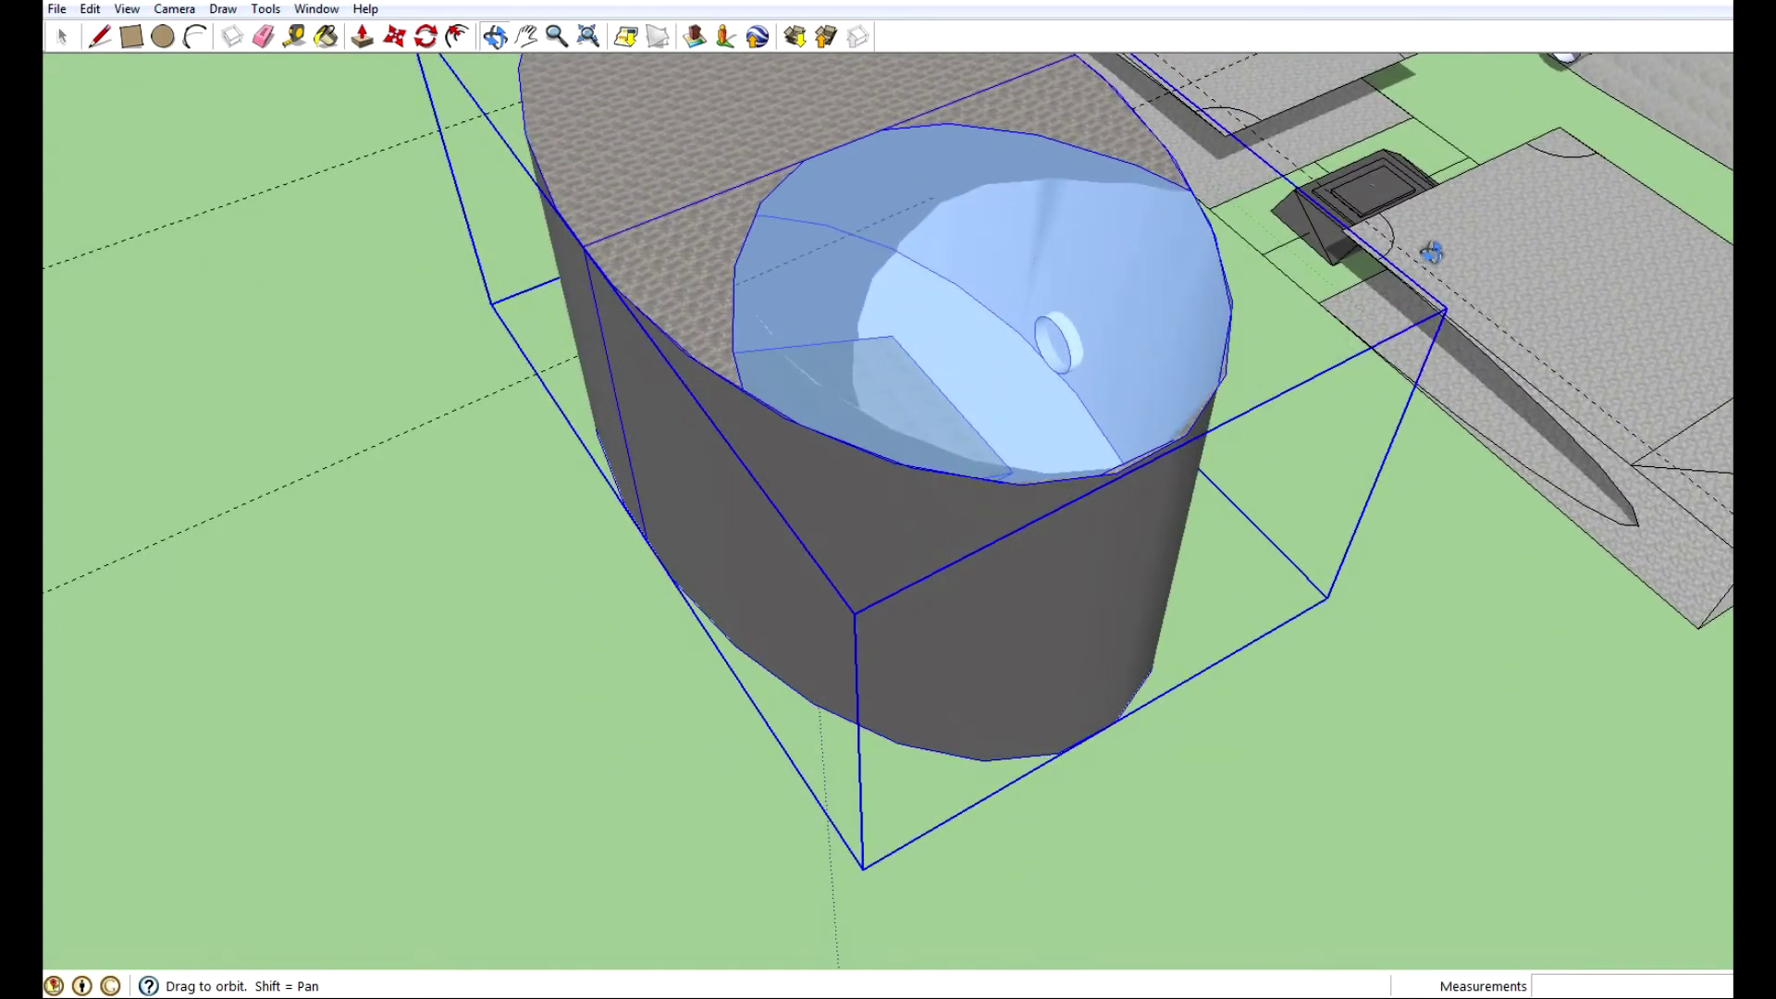
{"action": "middle_click_drag", "start_coordinate": [1432, 253], "coordinate": [1222, 418]}
{"action": "left_click_drag", "start_coordinate": [1197, 467], "coordinate": [1154, 452]}
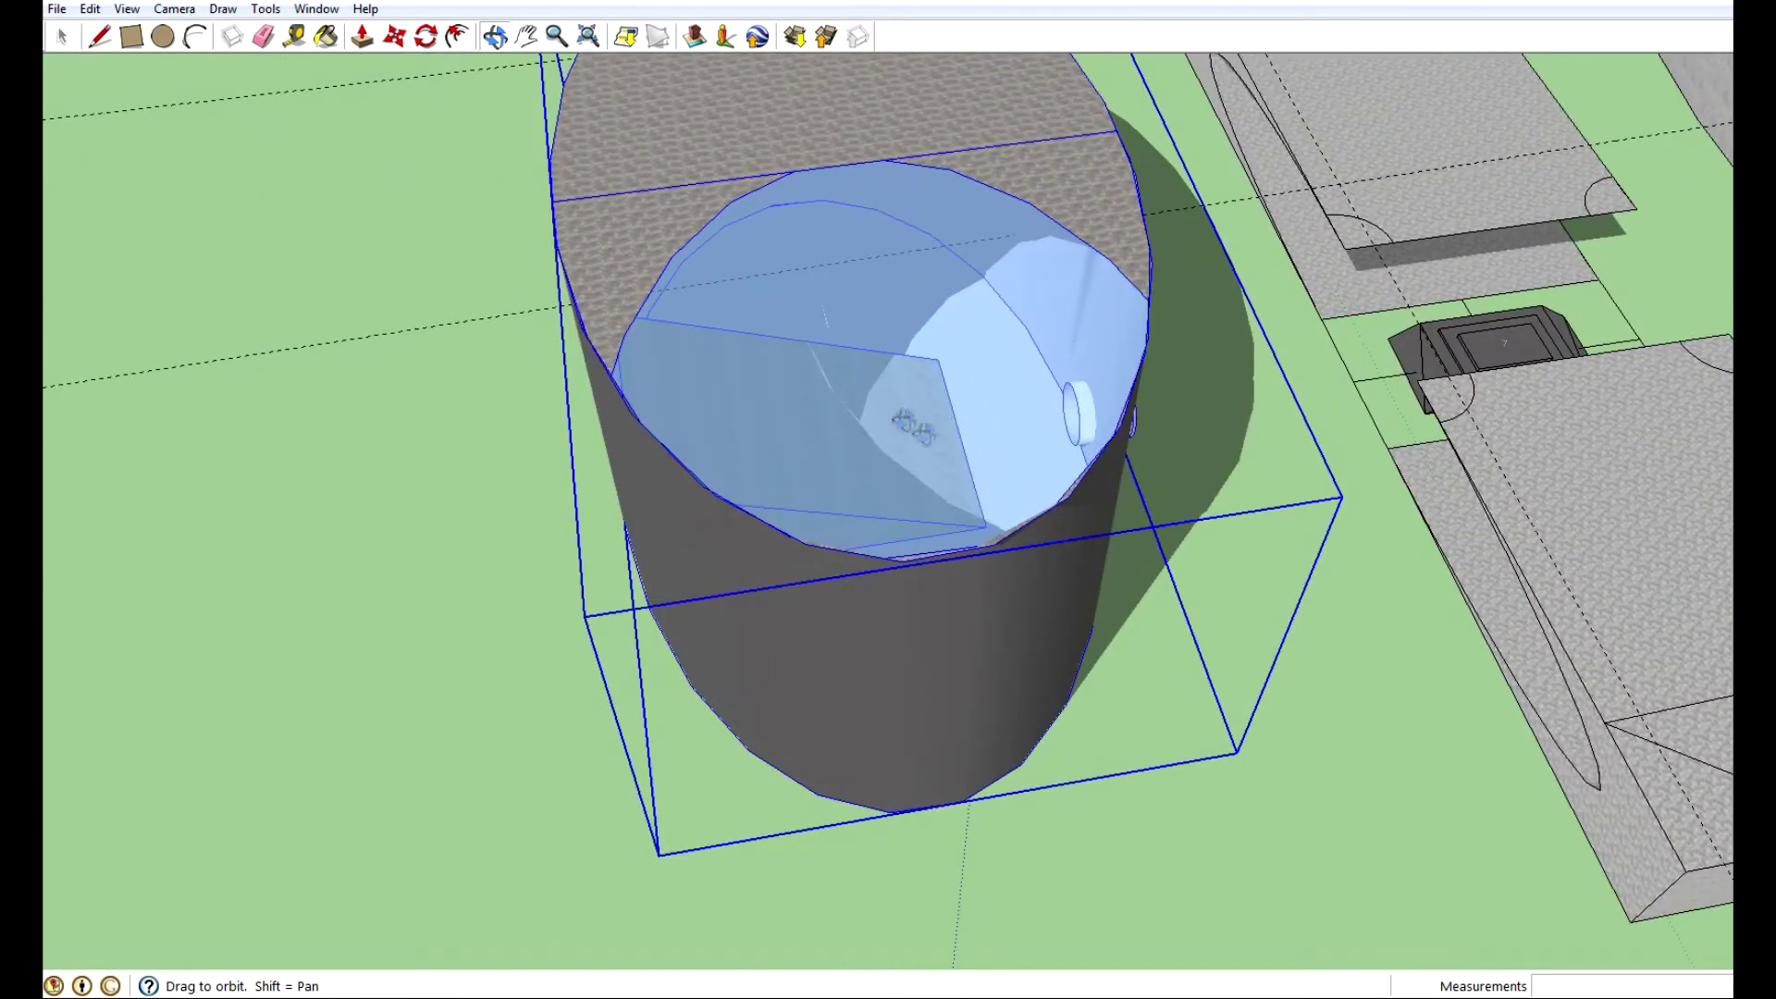
{"action": "mouse_move", "coordinate": [904, 420]}
{"action": "left_mouse_down"}
{"action": "mouse_move", "coordinate": [836, 353]}
{"action": "mouse_move", "coordinate": [889, 413]}
{"action": "left_mouse_up"}
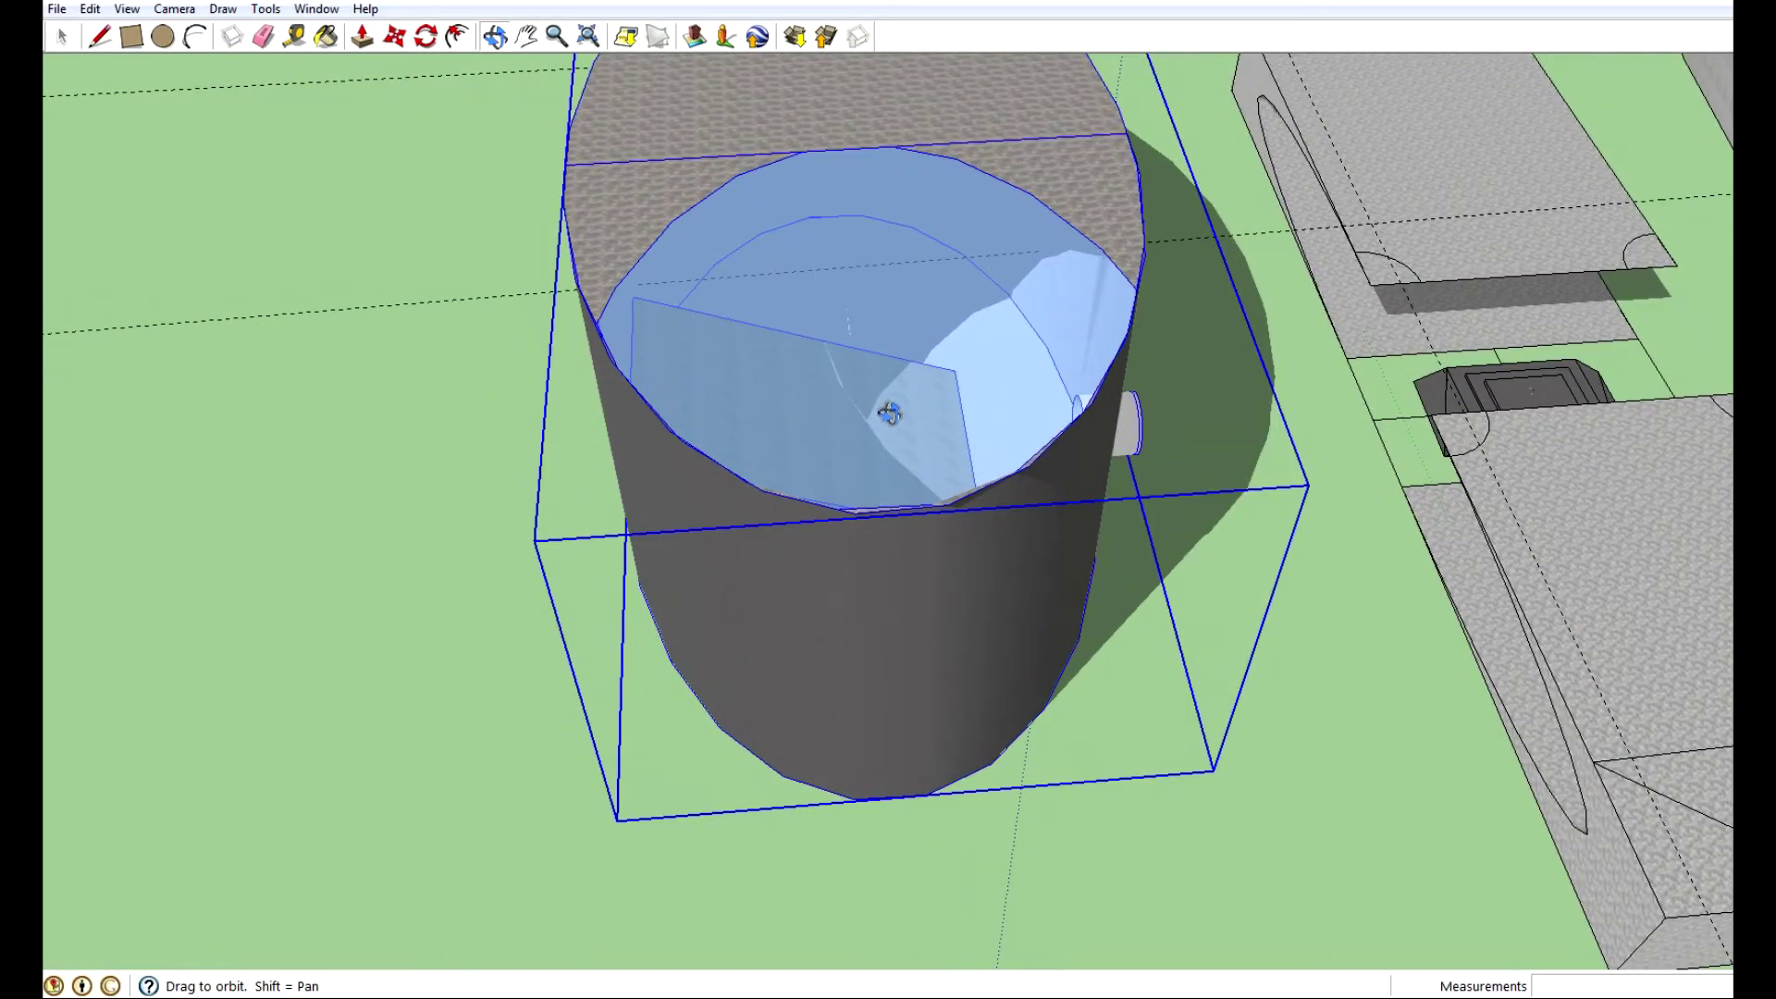
{"action": "left_click_drag", "start_coordinate": [813, 460], "coordinate": [1550, 87]}
{"action": "left_click_drag", "start_coordinate": [1278, 134], "coordinate": [881, 396]}
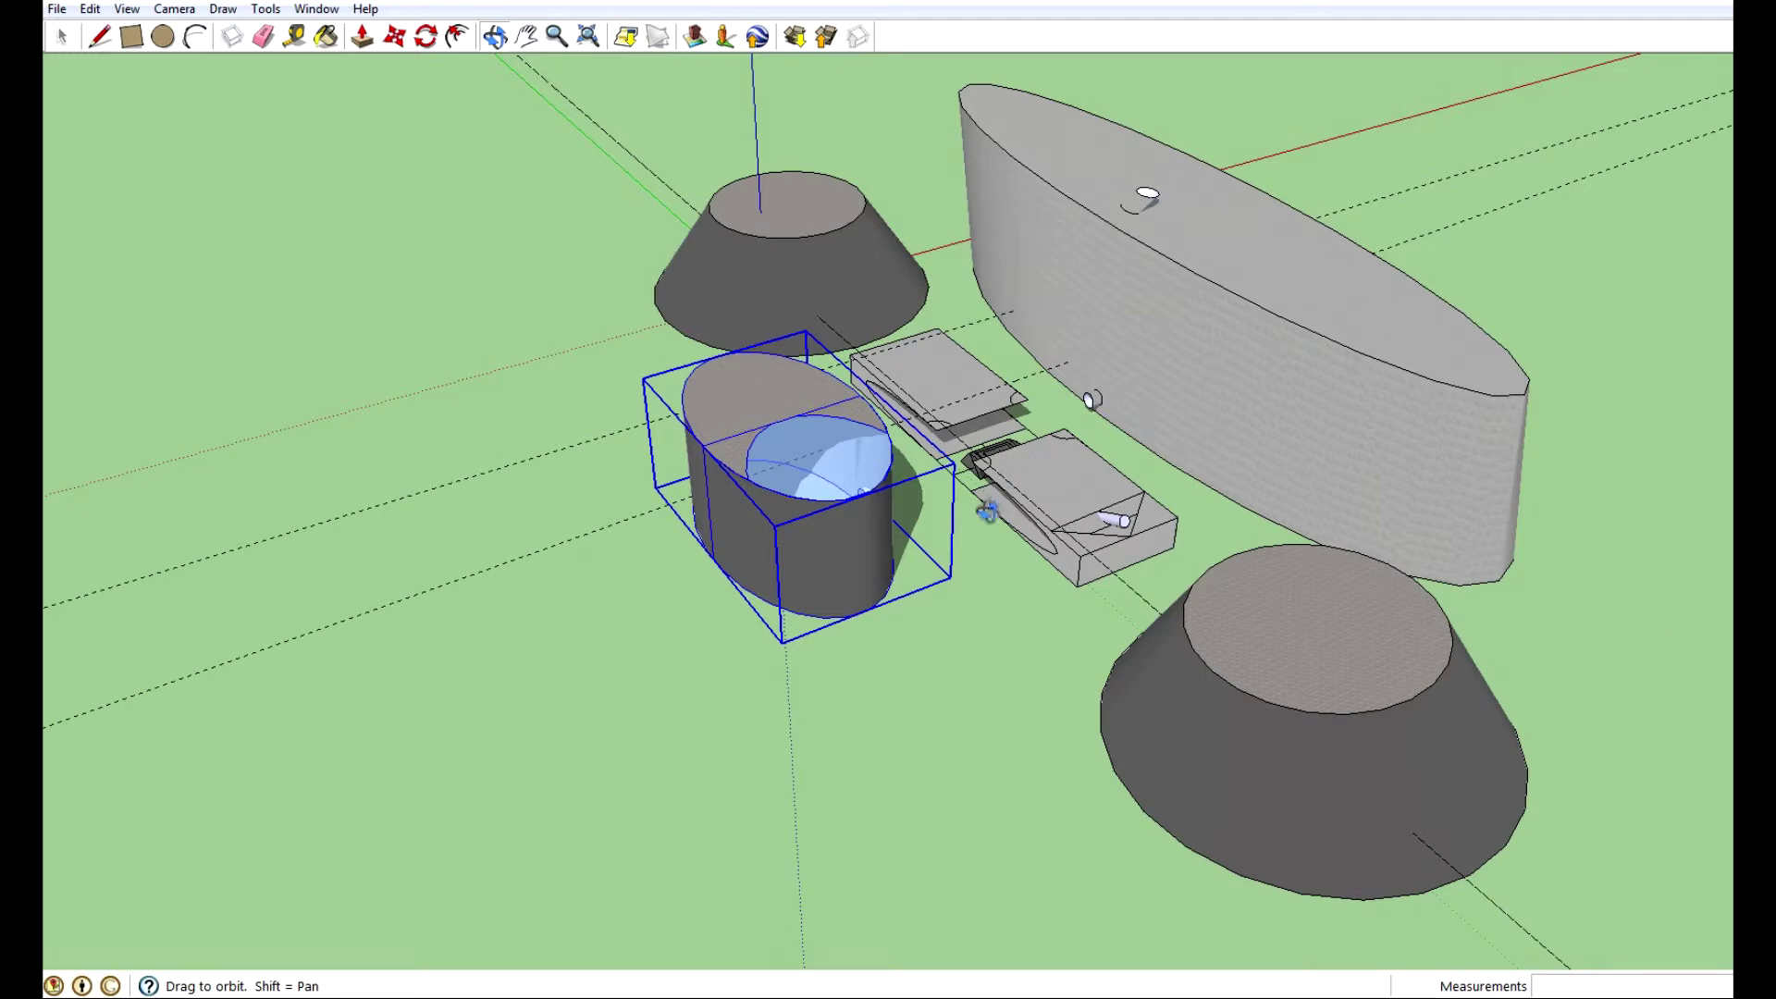
Step: Compare the small oval tower's position with the two low platforms and the large oval building opposite
{"action": "scroll", "coordinate": [997, 514], "scroll_direction": "up", "scroll_amount": 2}
{"action": "scroll", "coordinate": [997, 520], "scroll_direction": "up", "scroll_amount": 3}
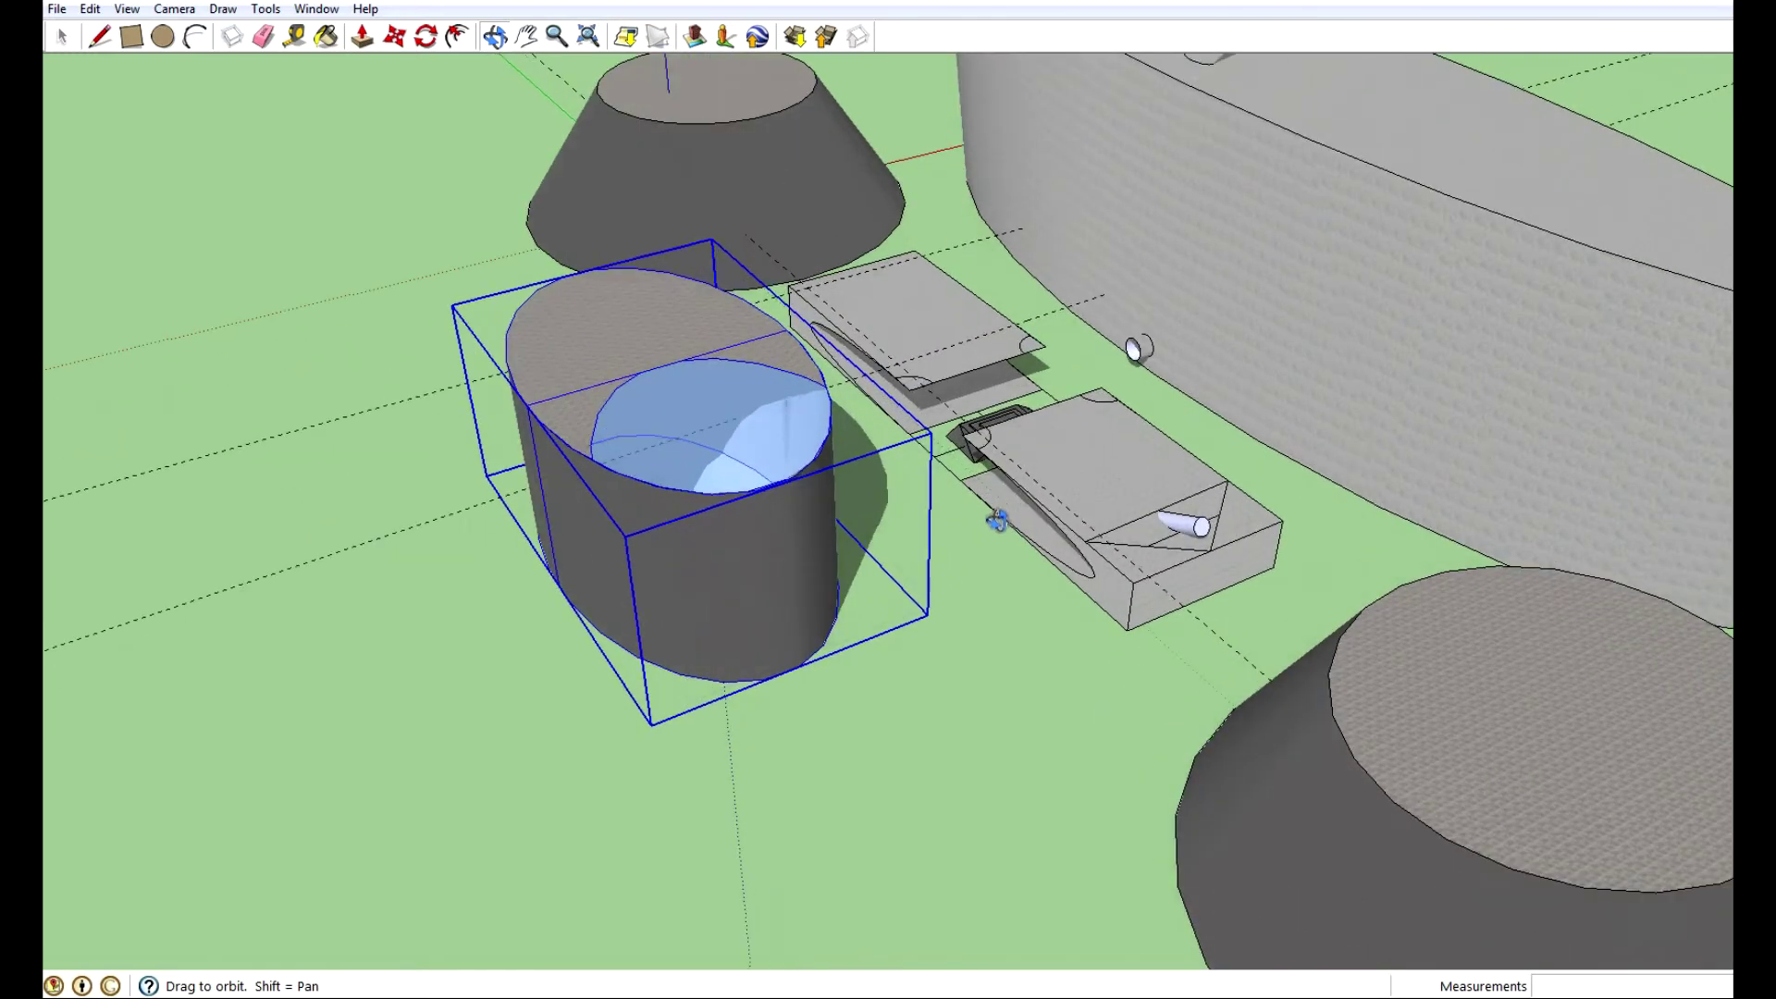
{"action": "scroll", "coordinate": [1314, 223], "scroll_direction": "down", "scroll_amount": 3}
{"action": "left_click_drag", "start_coordinate": [1066, 272], "coordinate": [1147, 128]}
{"action": "scroll", "coordinate": [994, 405], "scroll_direction": "up", "scroll_amount": 4}
{"action": "scroll", "coordinate": [994, 405], "scroll_direction": "down", "scroll_amount": 2}
{"action": "left_click_drag", "start_coordinate": [1171, 306], "coordinate": [1188, 391]}
{"action": "scroll", "coordinate": [1188, 392], "scroll_direction": "down", "scroll_amount": 3}
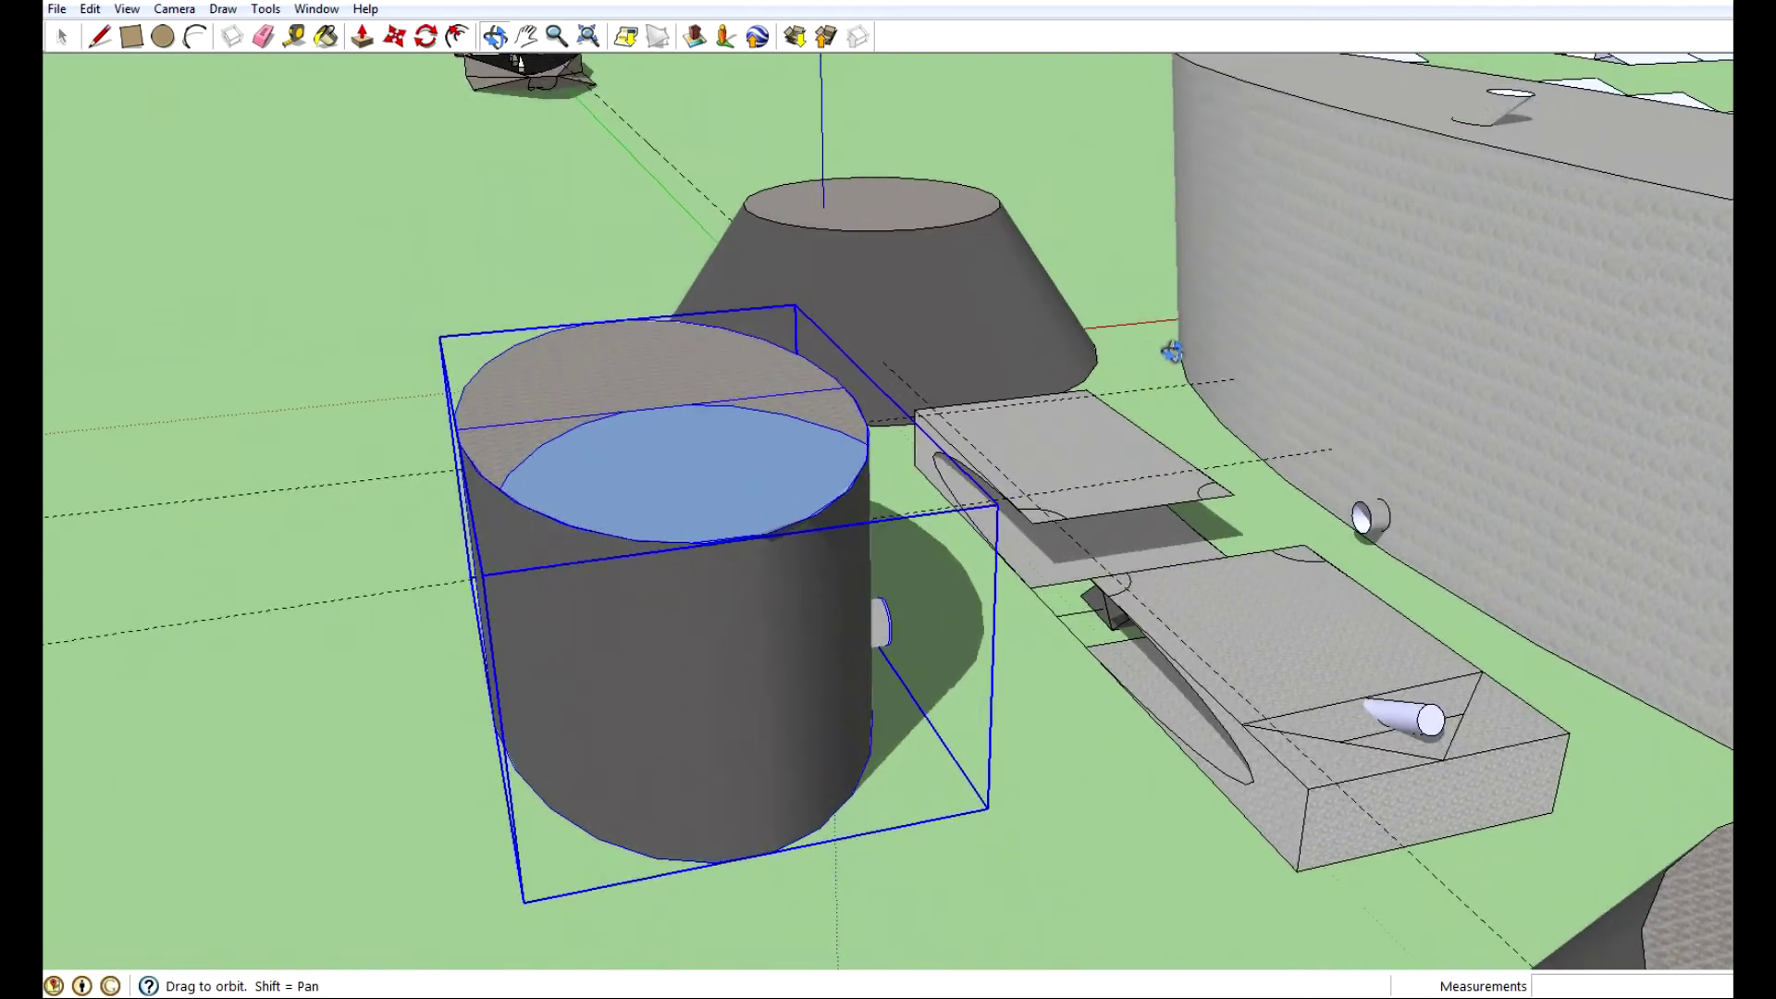
{"action": "scroll", "coordinate": [1171, 355], "scroll_direction": "up", "scroll_amount": 2}
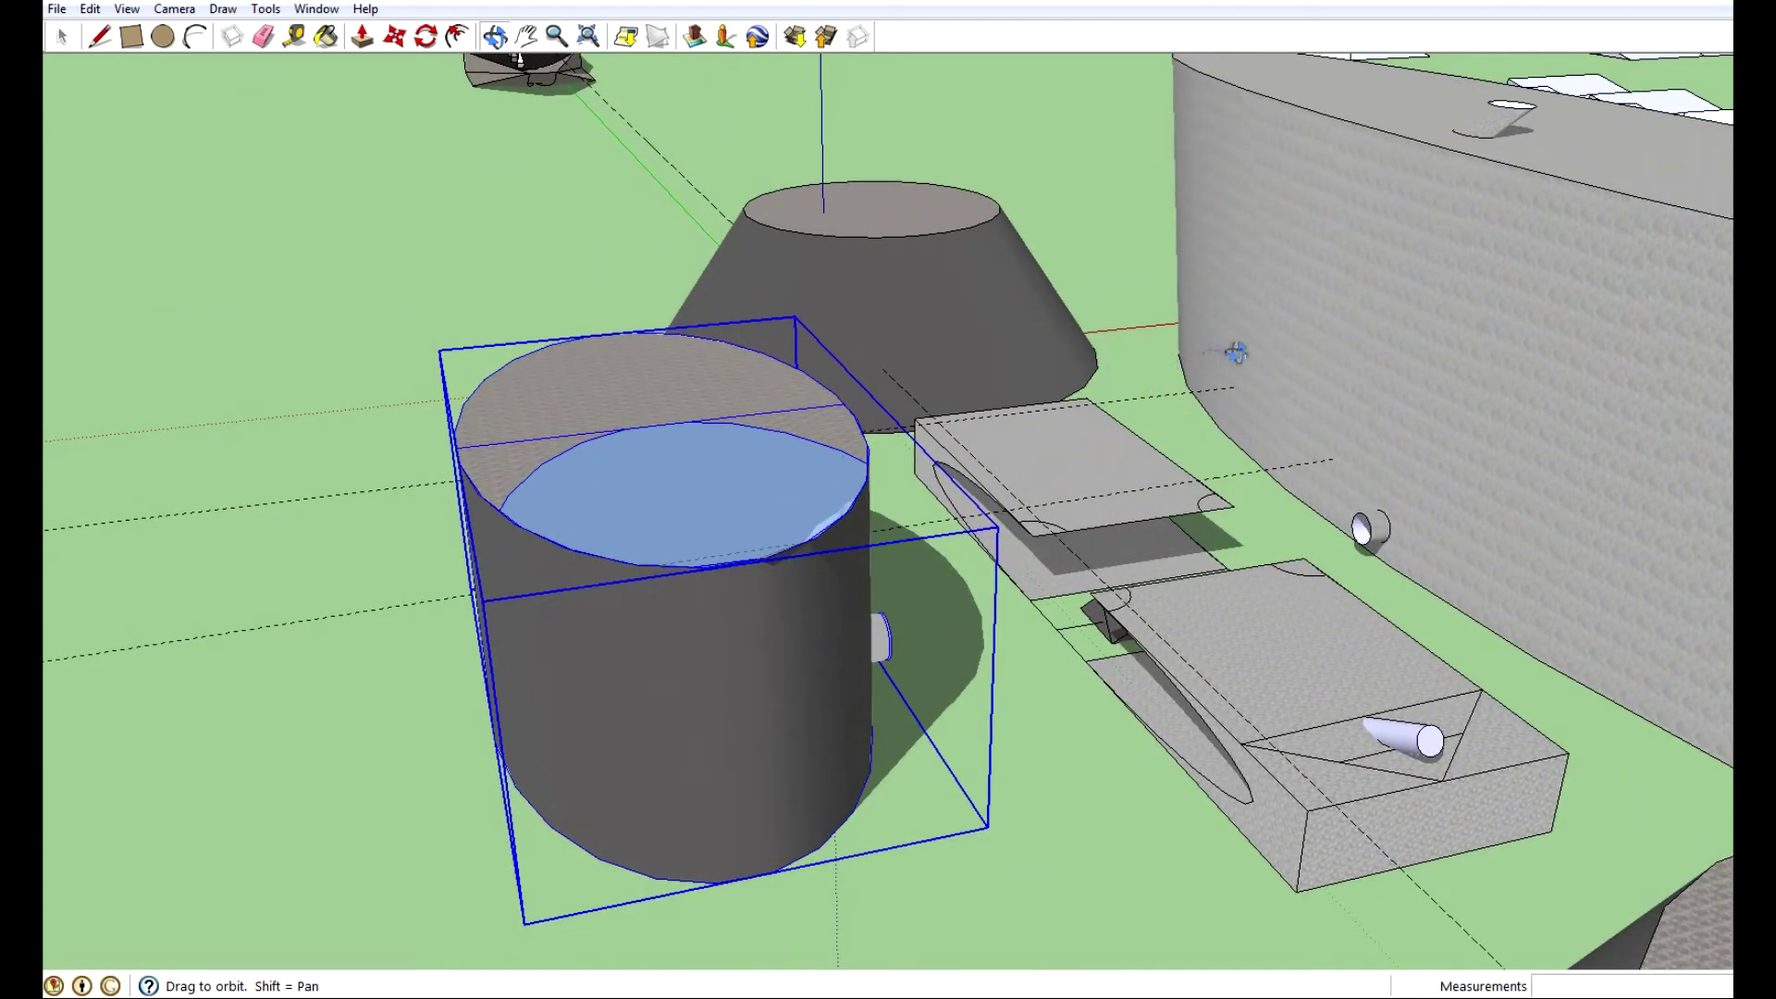
Step: Examine the round tunnel exit on the small tower's outer wall and how it faces the gap between the platforms
{"action": "left_click_drag", "start_coordinate": [1233, 352], "coordinate": [782, 528]}
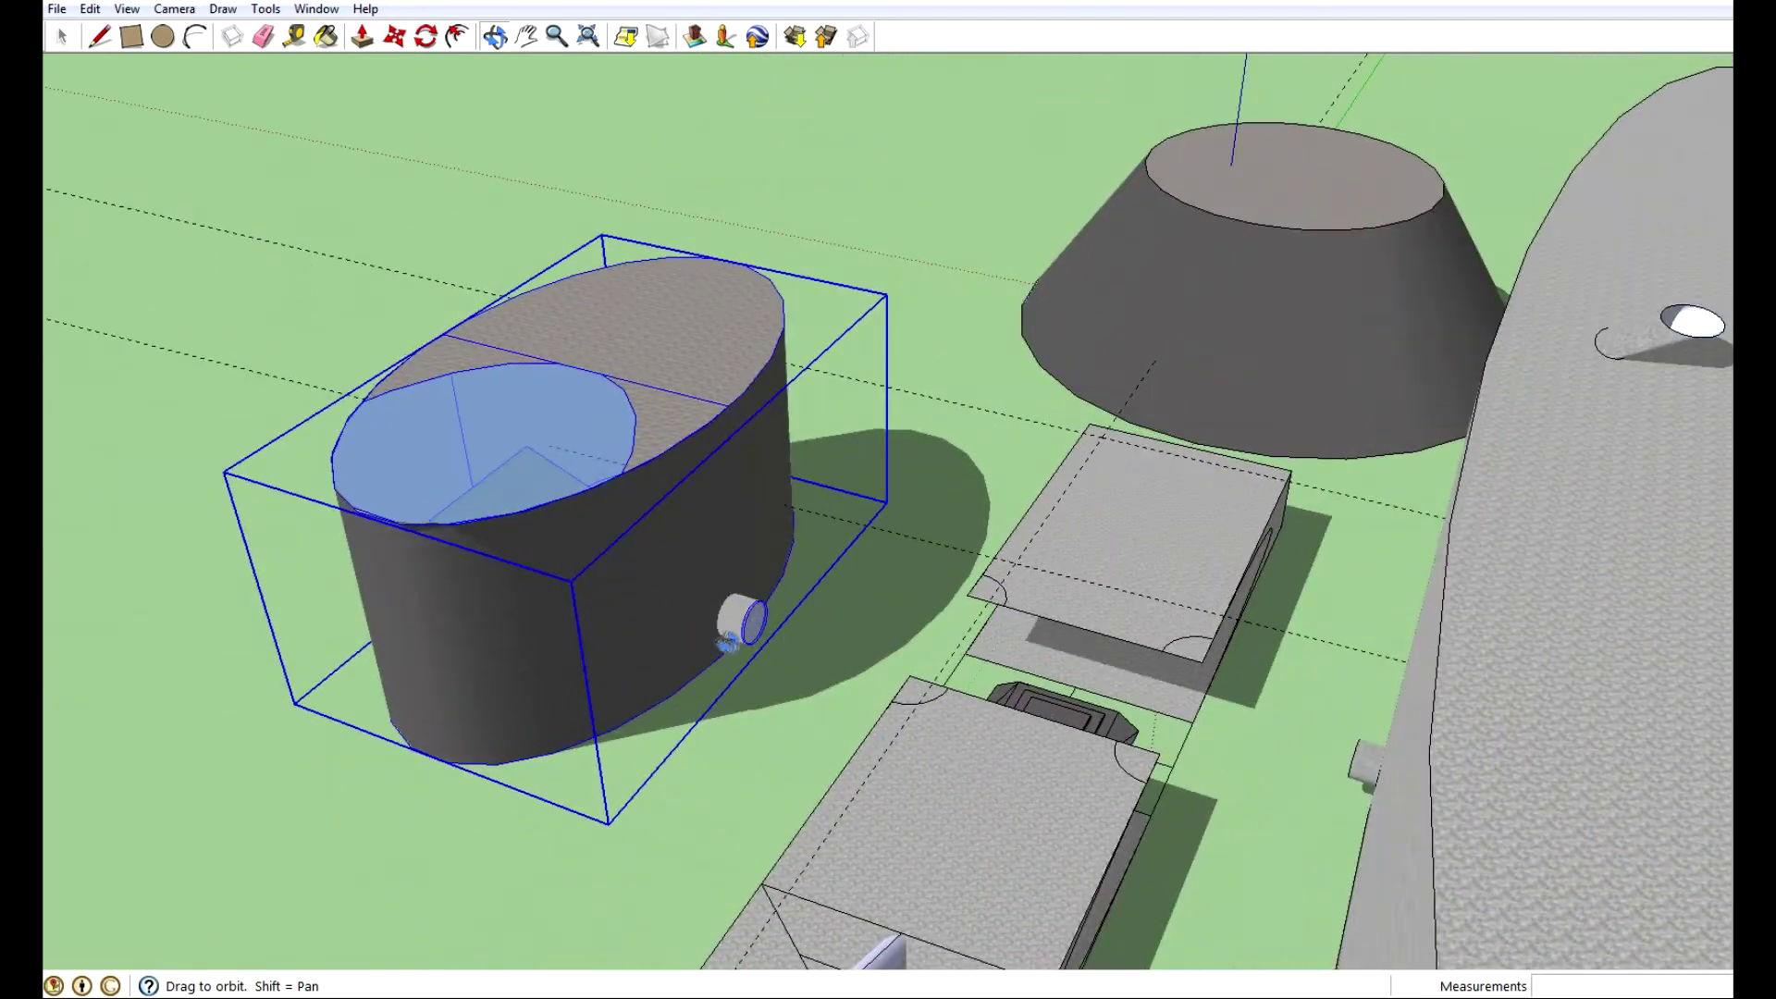
{"action": "left_click_drag", "start_coordinate": [766, 629], "coordinate": [847, 635]}
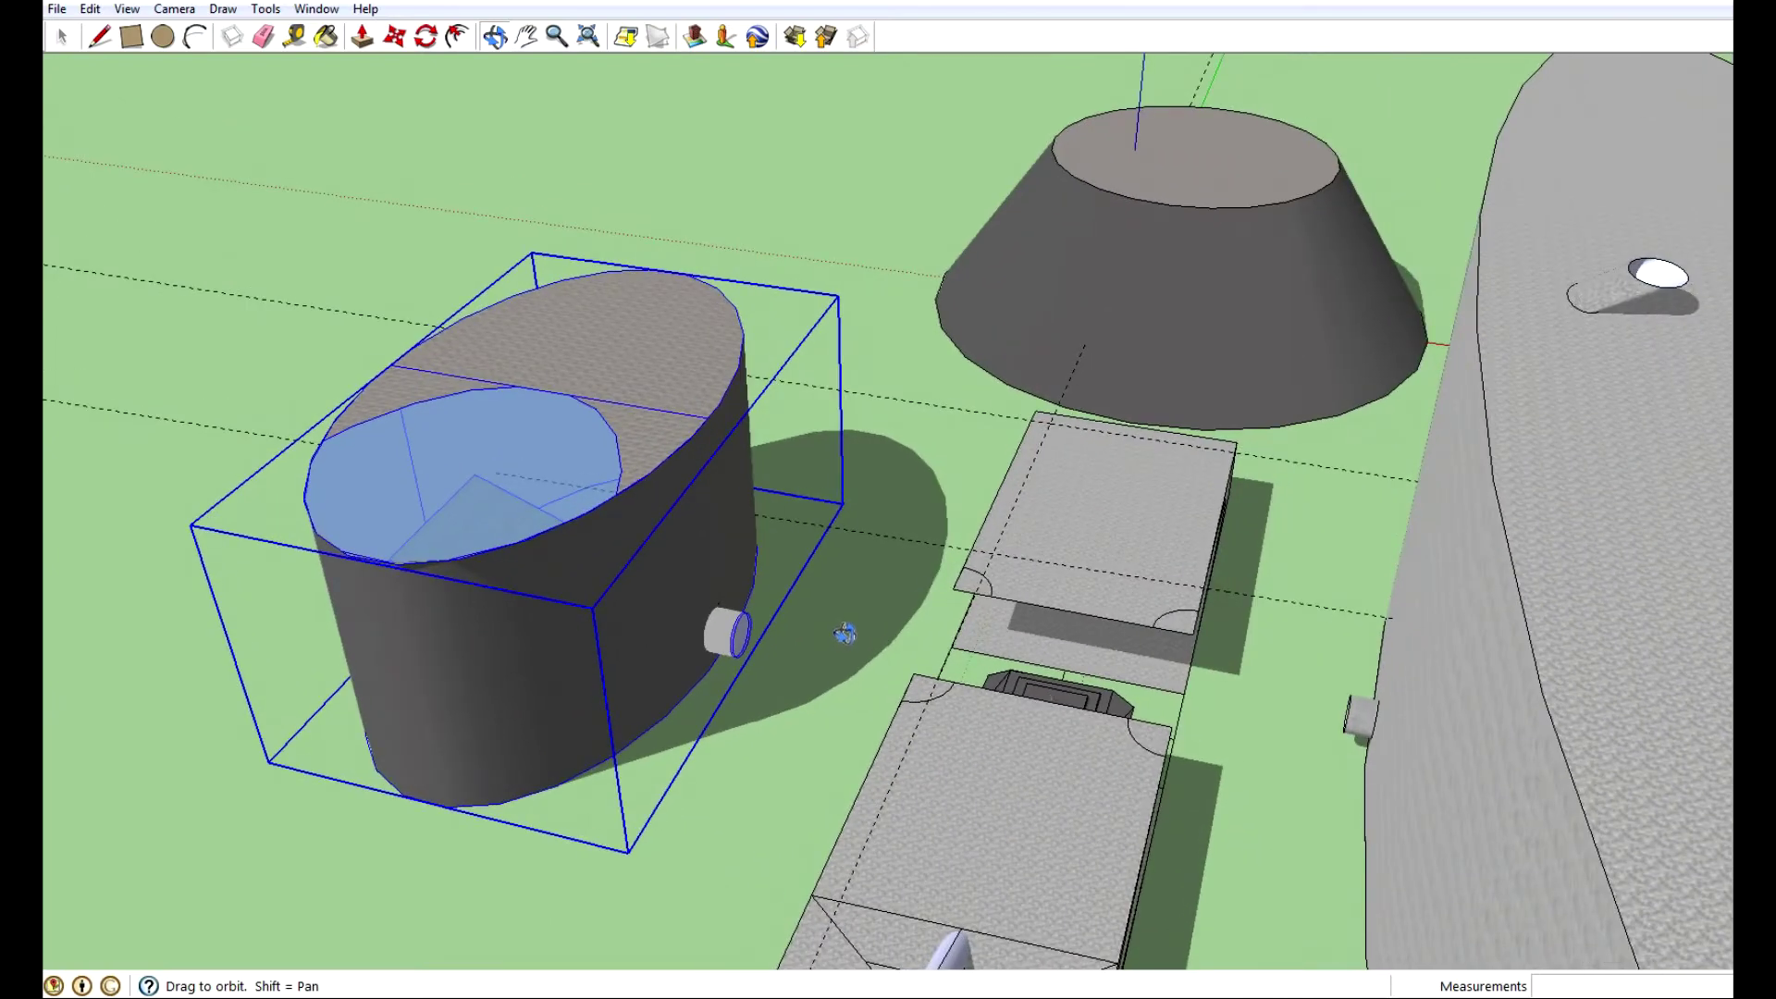
{"action": "left_click_drag", "start_coordinate": [844, 603], "coordinate": [933, 601]}
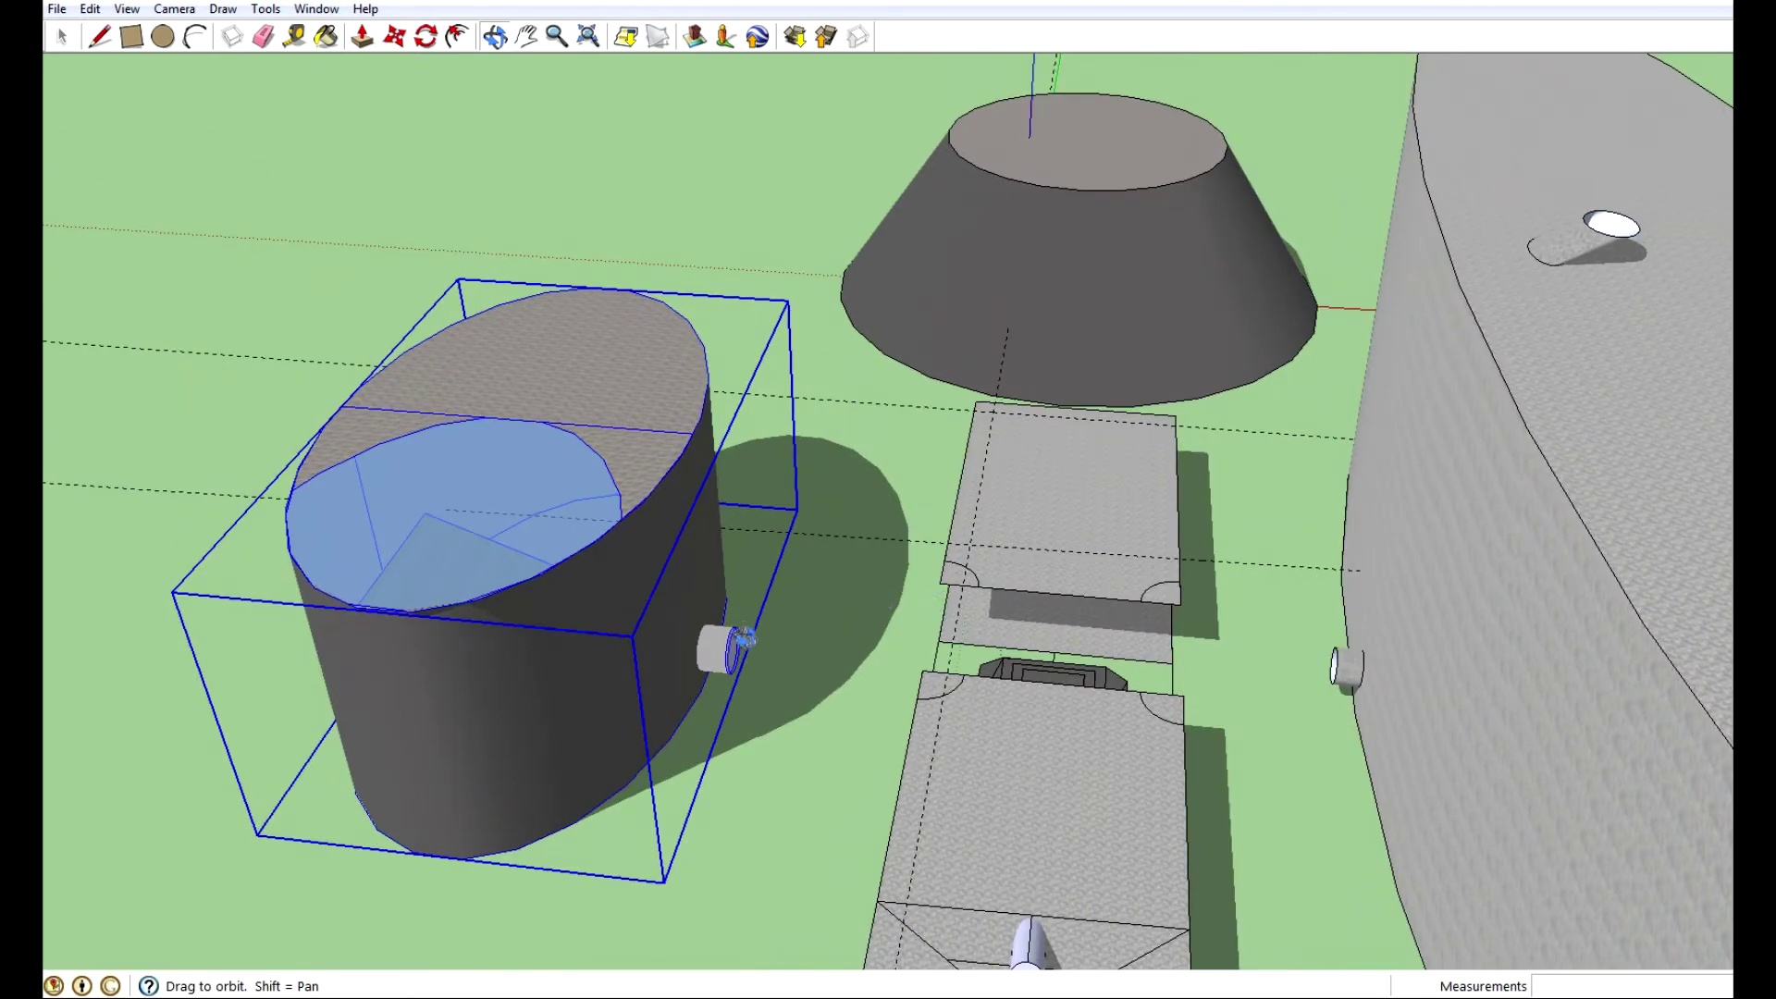
{"action": "left_click_drag", "start_coordinate": [772, 636], "coordinate": [824, 614]}
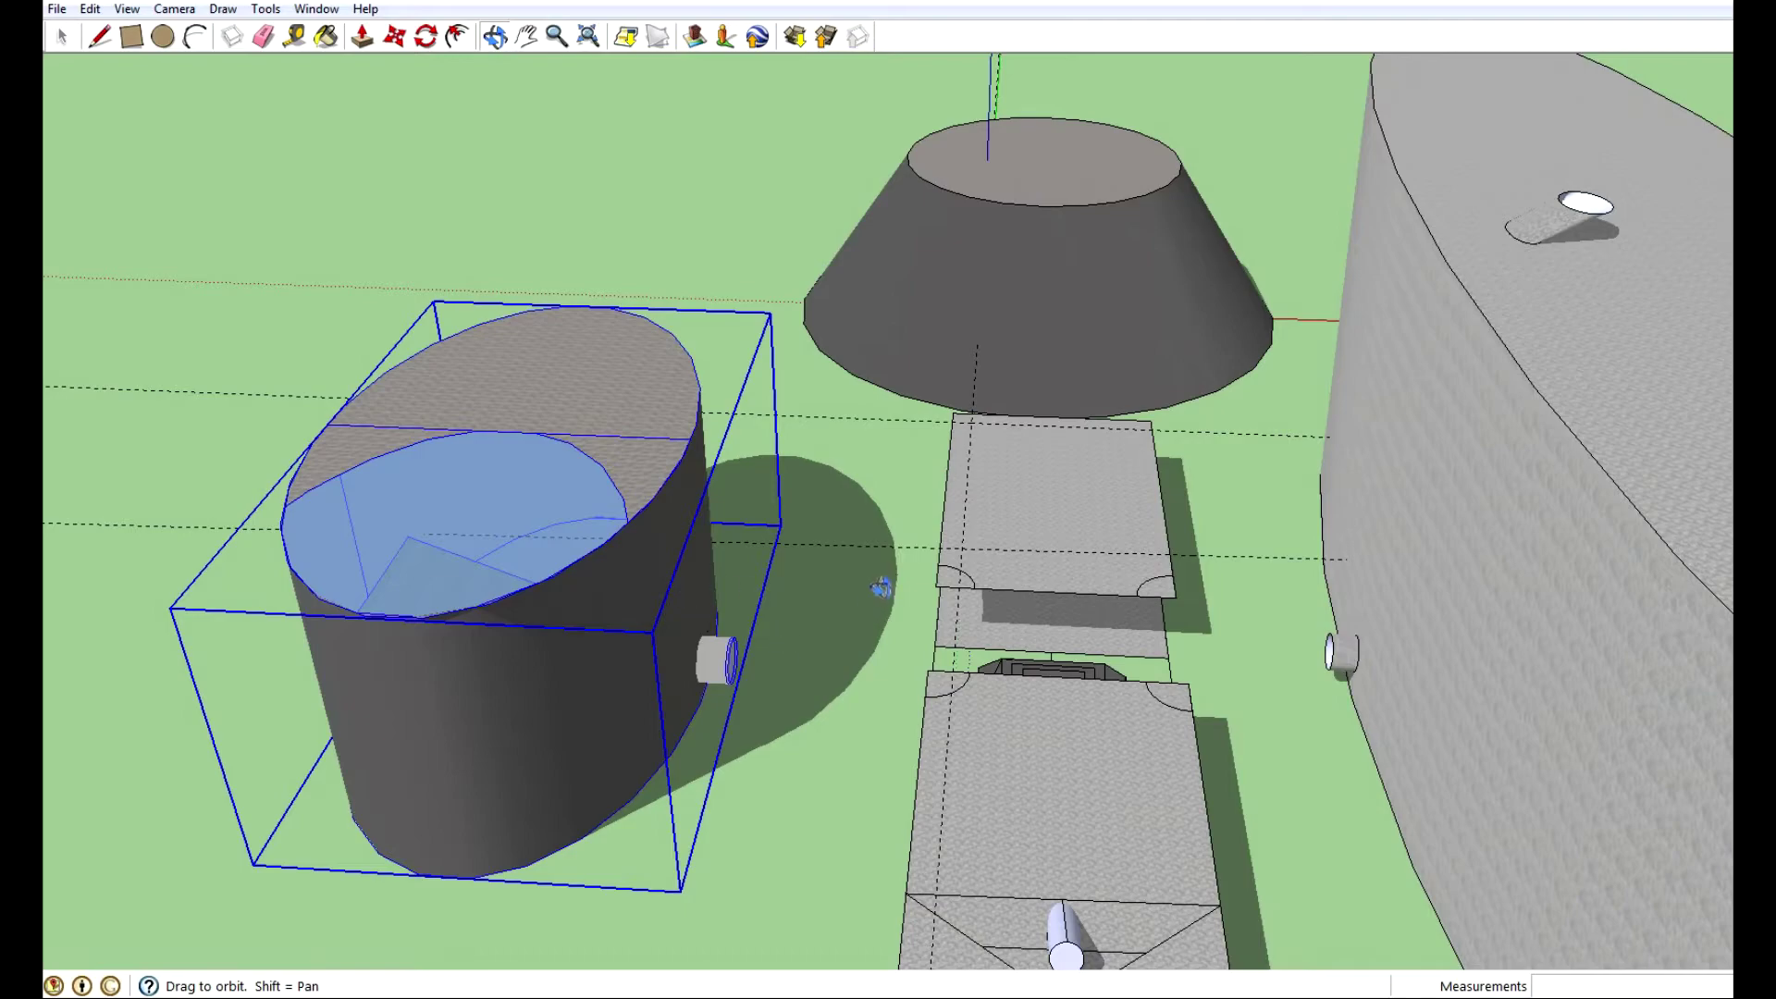
{"action": "left_click_drag", "start_coordinate": [881, 587], "coordinate": [1043, 579]}
Step: Inspect the stepped flag stand between the two platforms, including the flag and its surroundings at close range
{"action": "key", "text": "space"}
{"action": "double_click", "coordinate": [950, 560]}
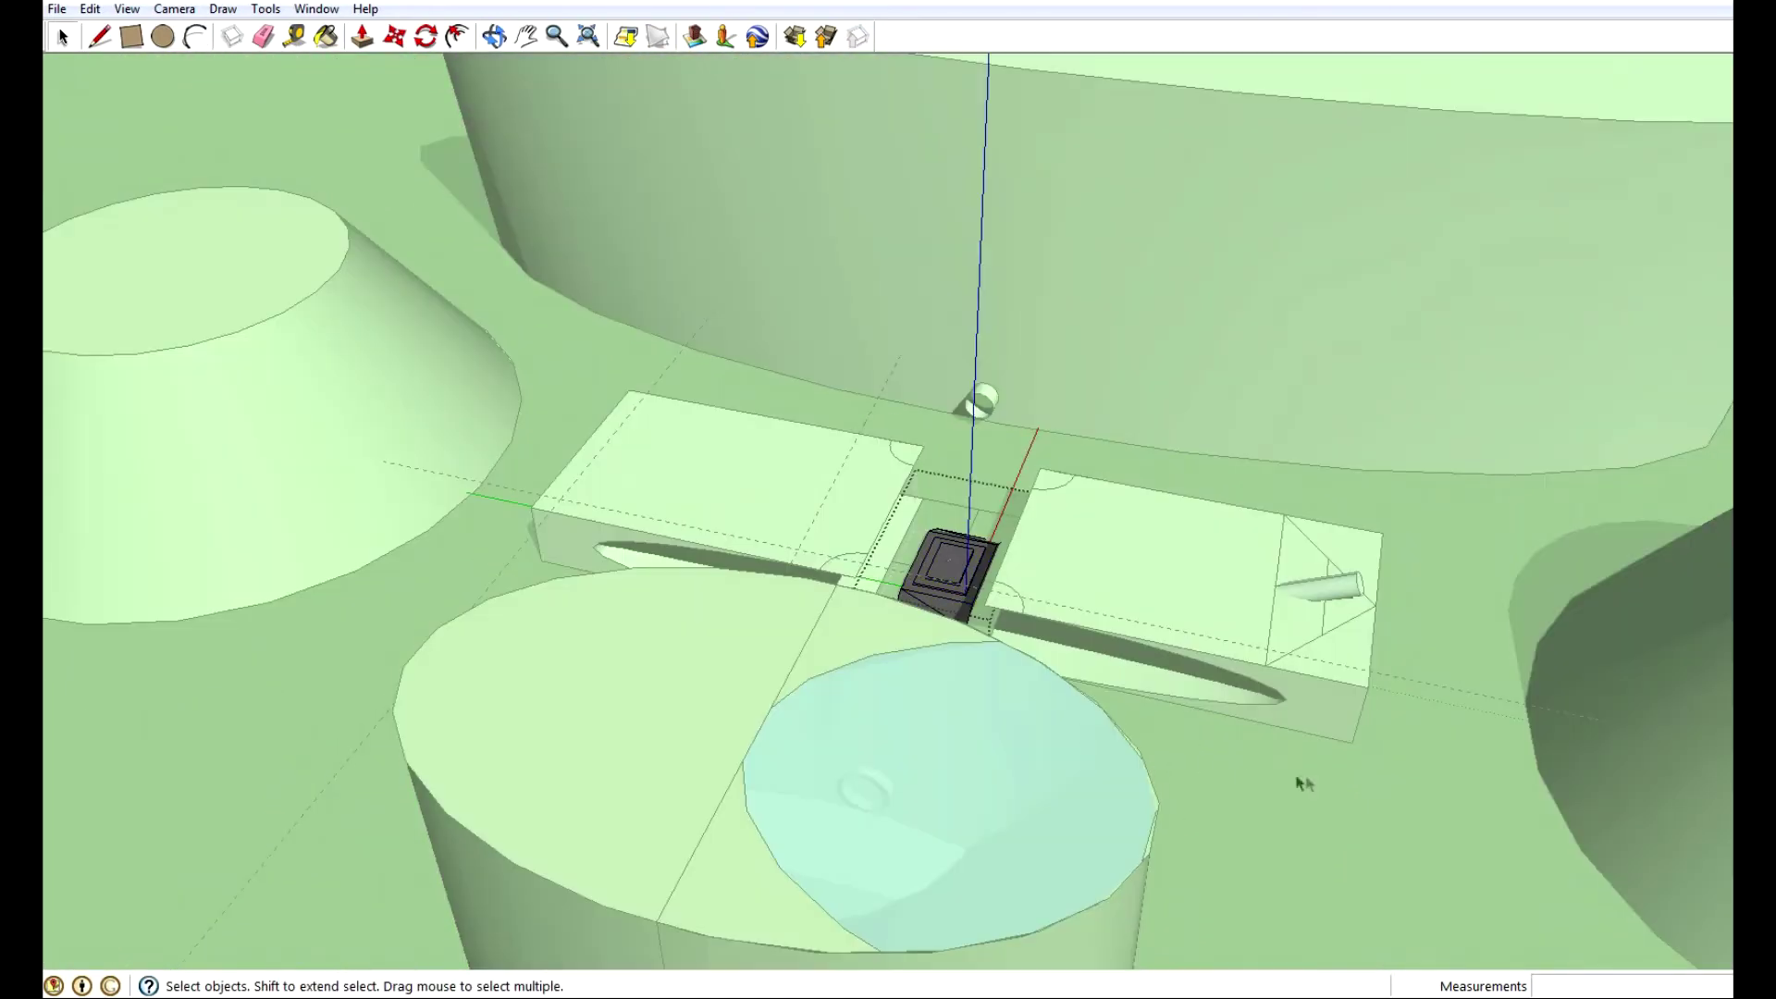
{"action": "key", "text": "Escape"}
{"action": "key", "text": "o"}
{"action": "scroll", "coordinate": [963, 574], "scroll_direction": "up", "scroll_amount": 10}
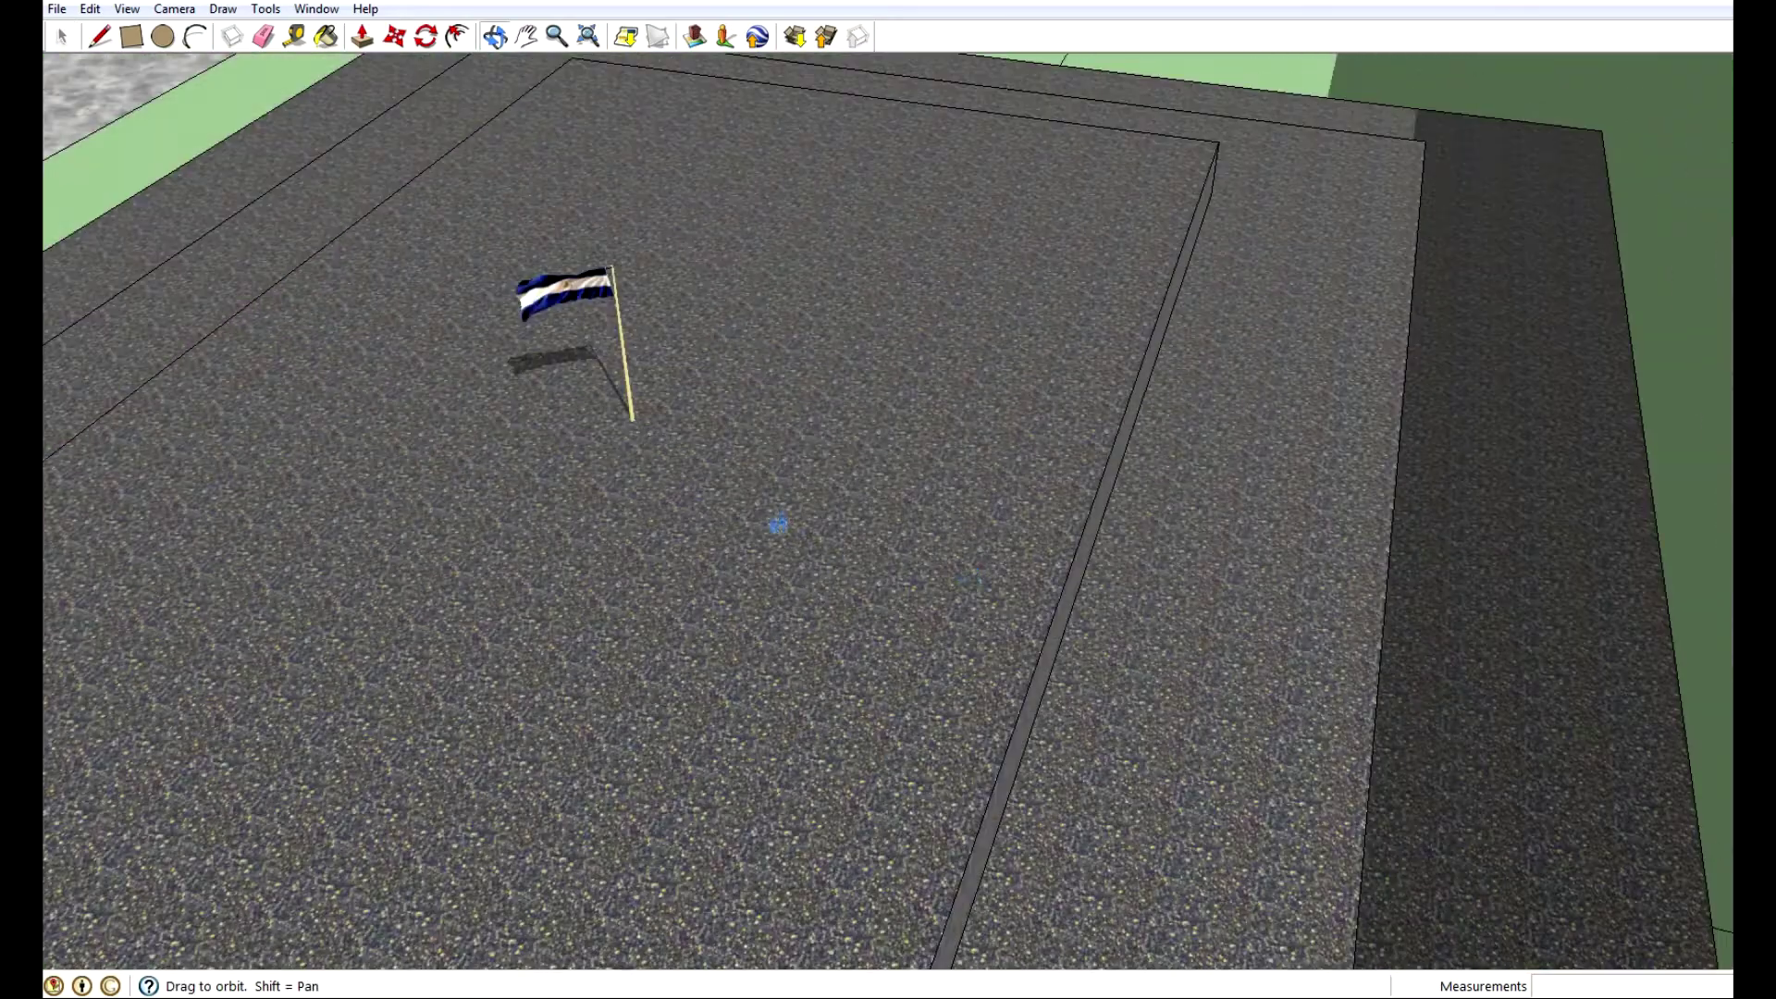
{"action": "left_click_drag", "start_coordinate": [778, 524], "coordinate": [1074, 317]}
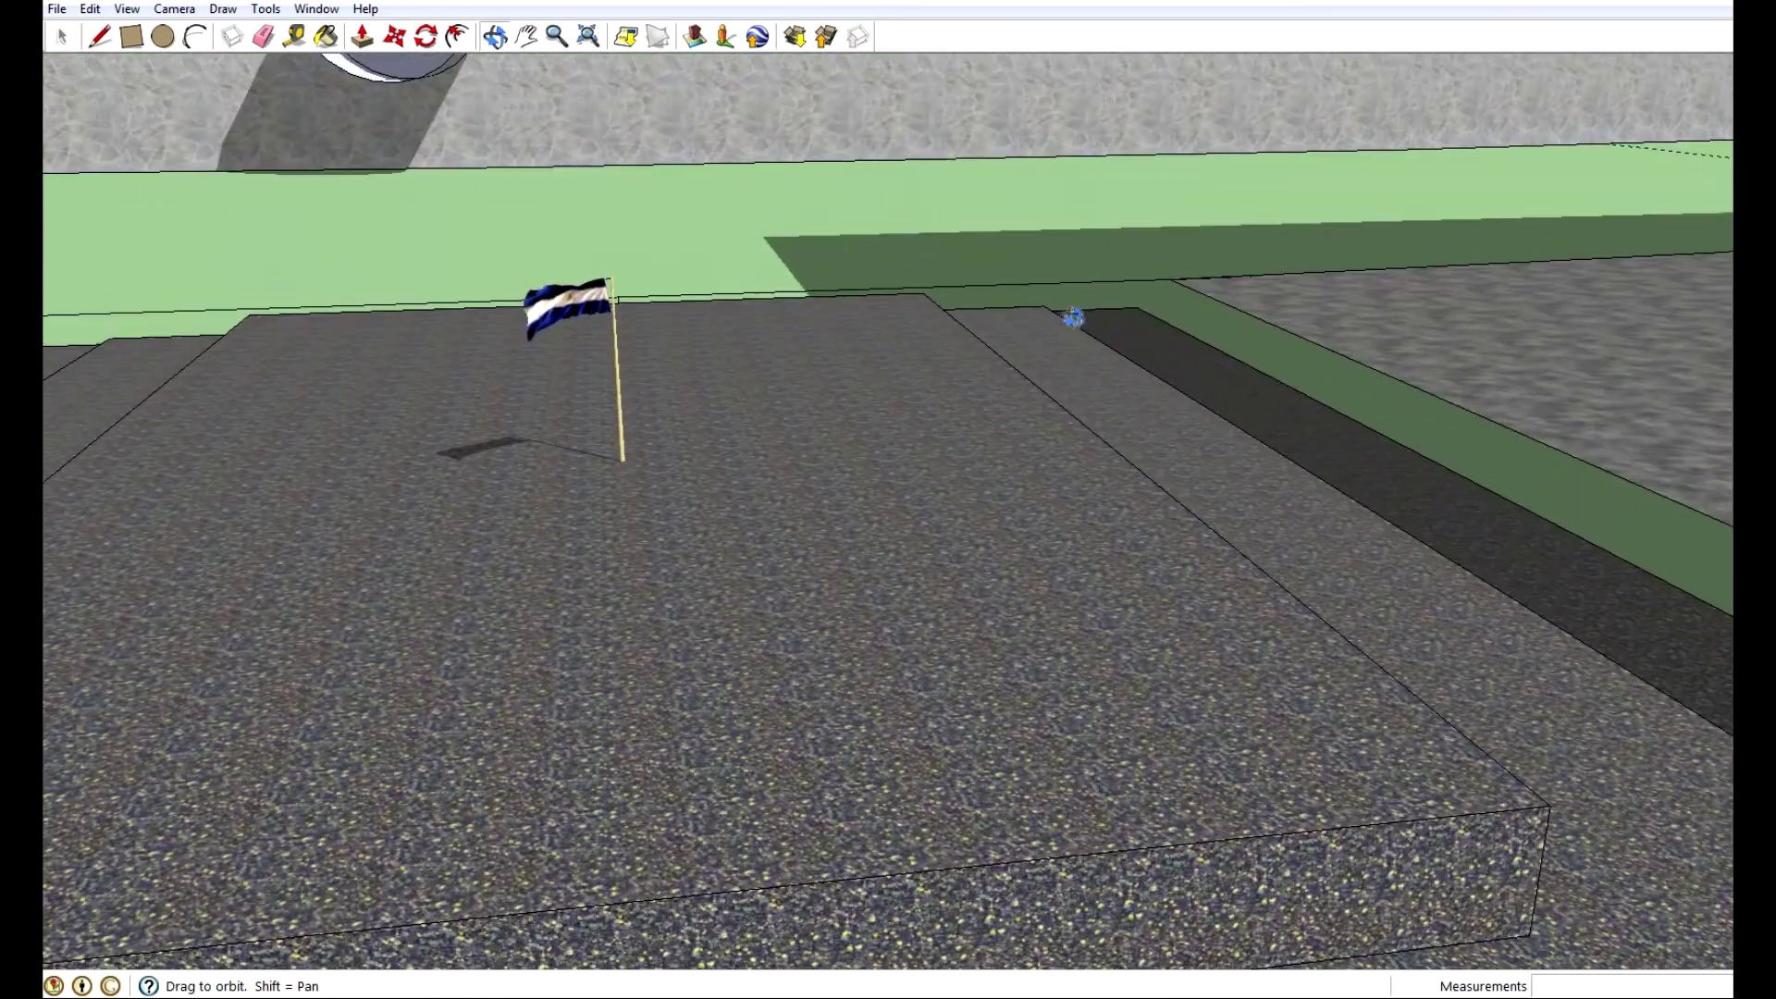
{"action": "left_click_drag", "start_coordinate": [944, 444], "coordinate": [1189, 475], "text": "shift"}
{"action": "scroll", "coordinate": [1121, 431], "scroll_direction": "up", "scroll_amount": 6}
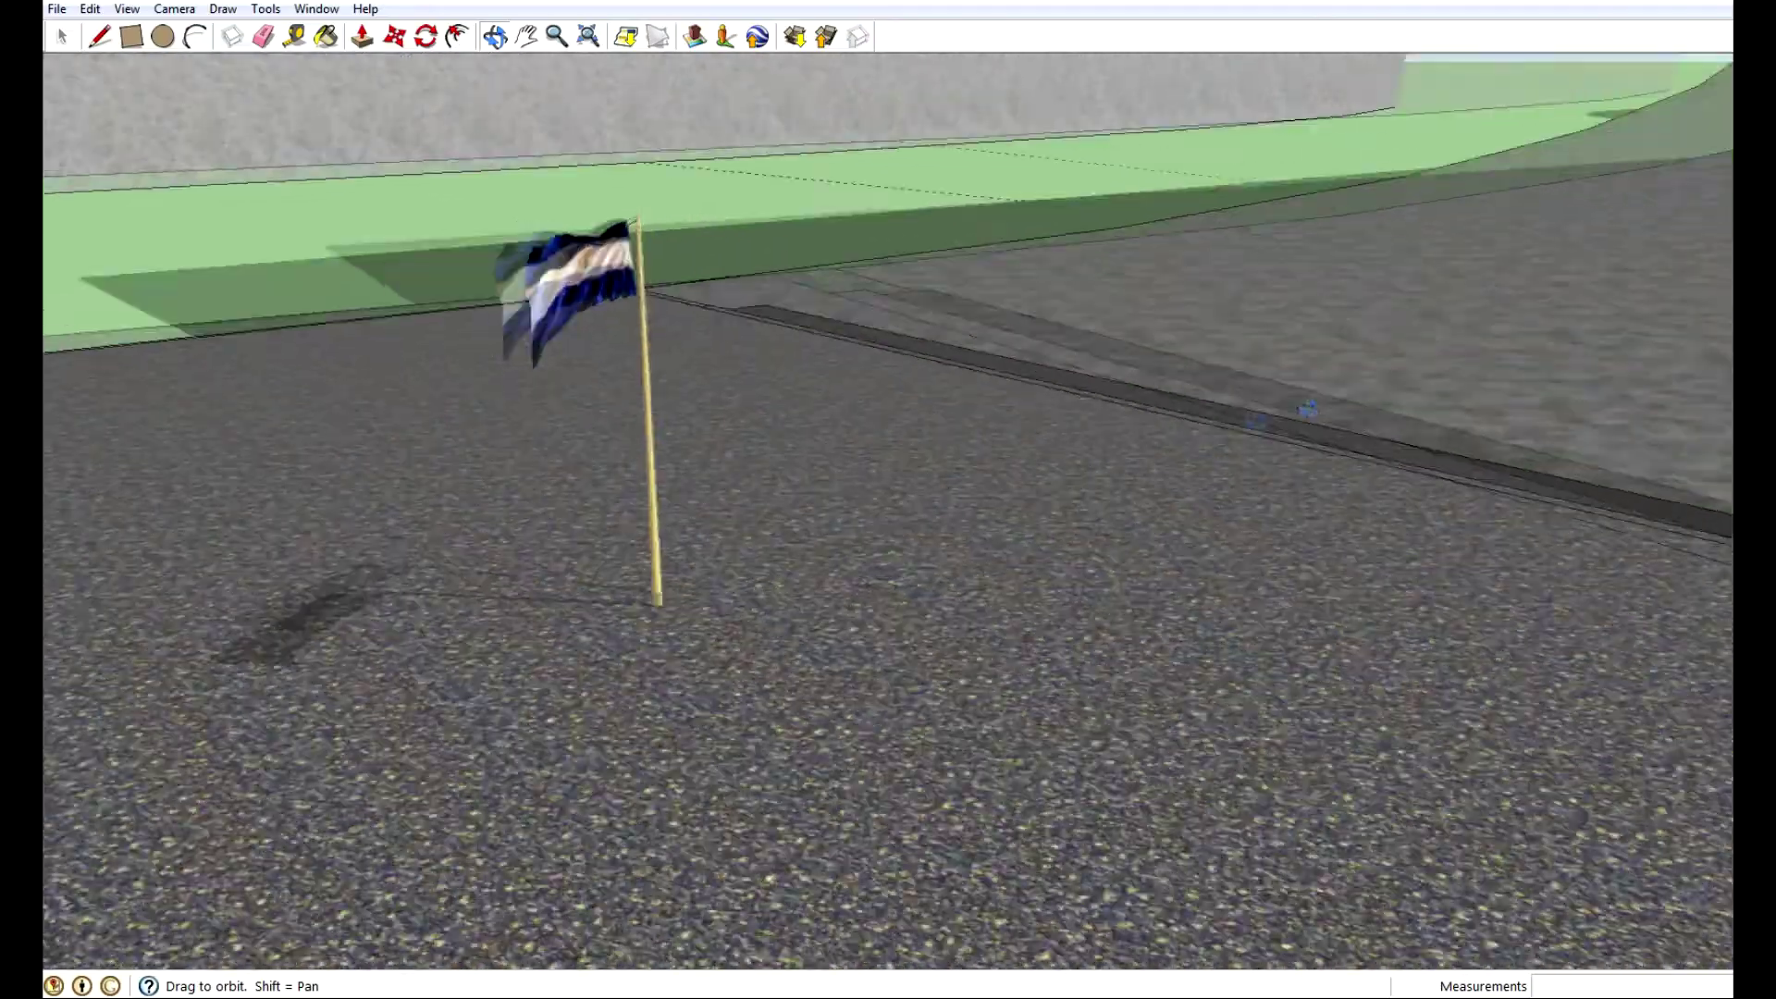
{"action": "left_click_drag", "start_coordinate": [1307, 410], "coordinate": [1169, 392]}
{"action": "left_click_drag", "start_coordinate": [747, 608], "coordinate": [614, 524]}
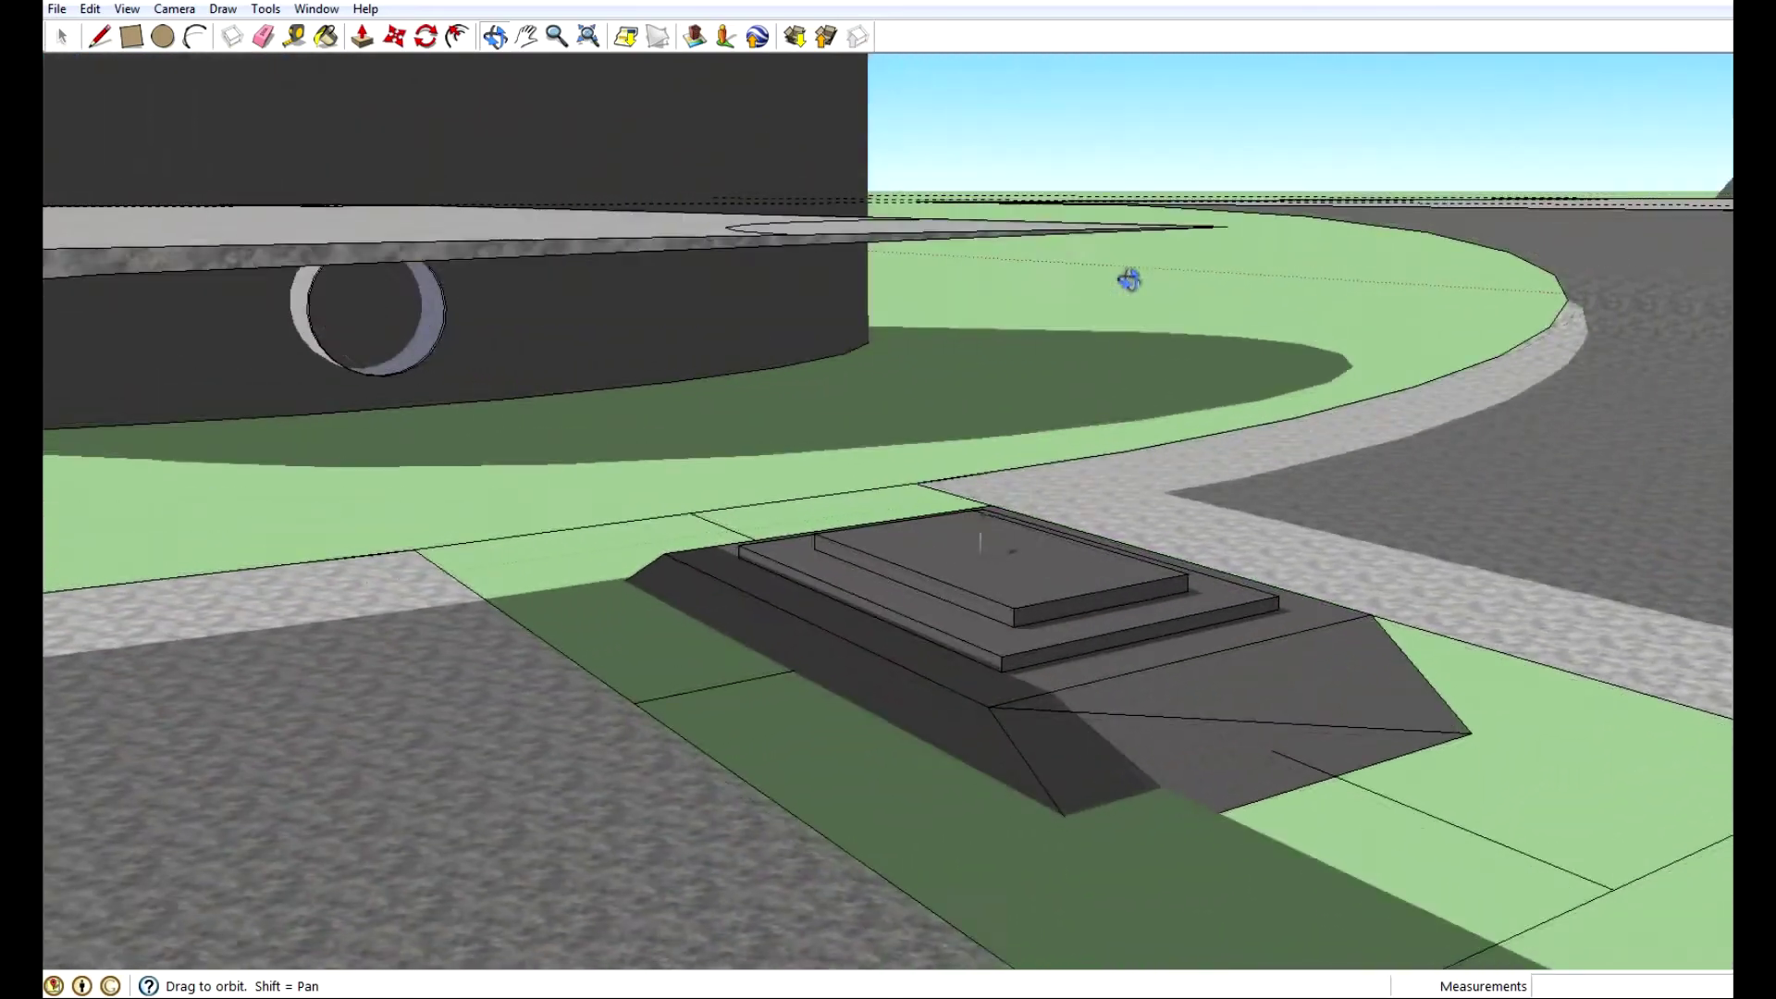
Step: Examine the platforms' upper surfaces, curved hollow undersides and round tunnel openings around the flag stand from close to the ground
{"action": "left_click_drag", "start_coordinate": [1129, 281], "coordinate": [1171, 293]}
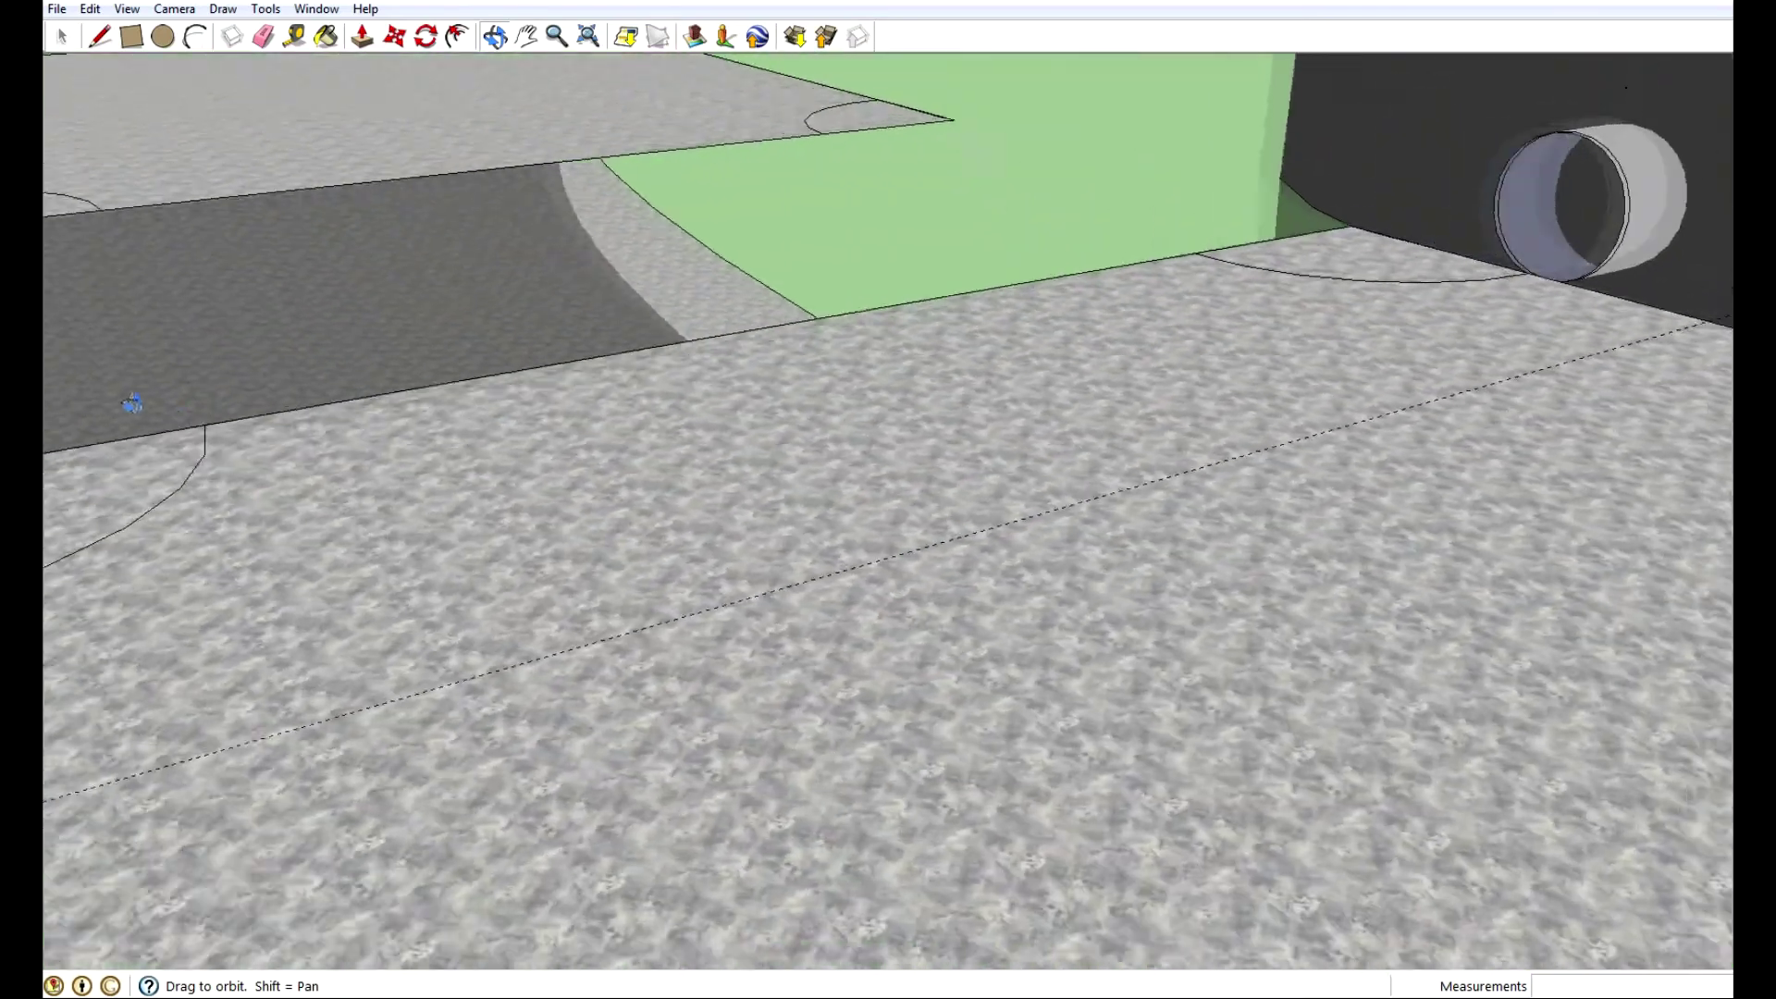
{"action": "left_click_drag", "start_coordinate": [133, 404], "coordinate": [51, 365]}
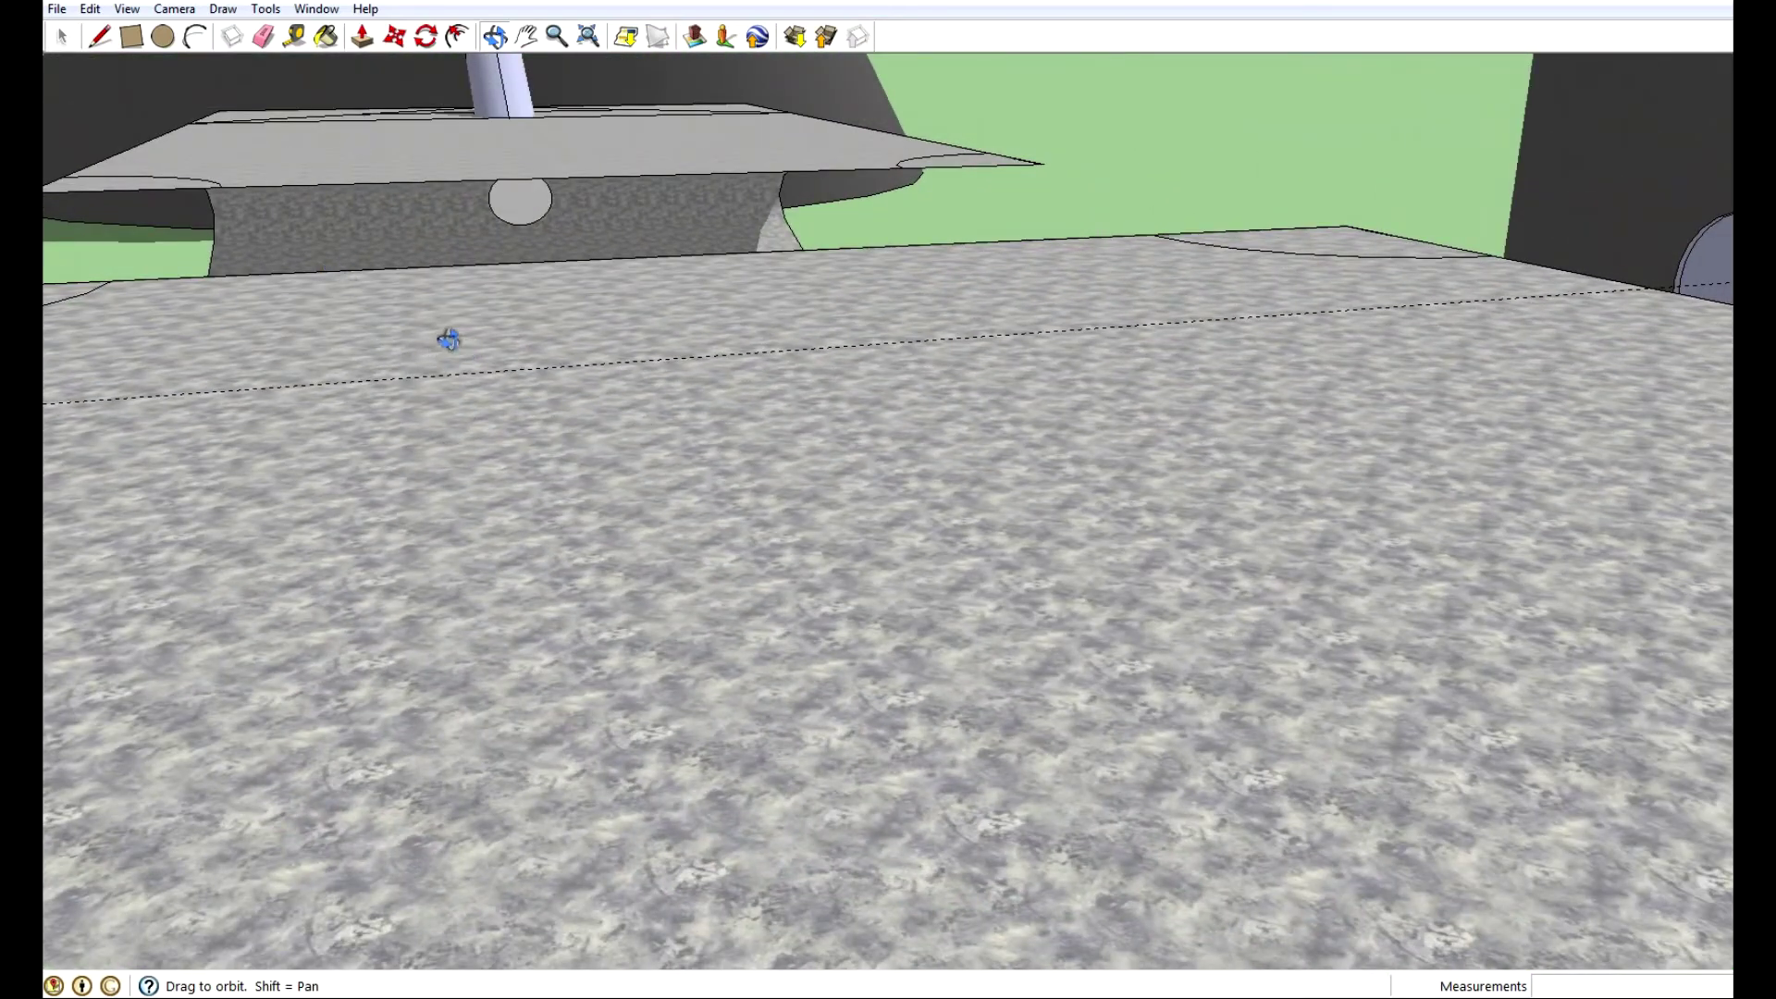
{"action": "left_click_drag", "start_coordinate": [448, 340], "coordinate": [793, 678], "text": "shift"}
{"action": "scroll", "coordinate": [754, 563], "scroll_direction": "up", "scroll_amount": 5}
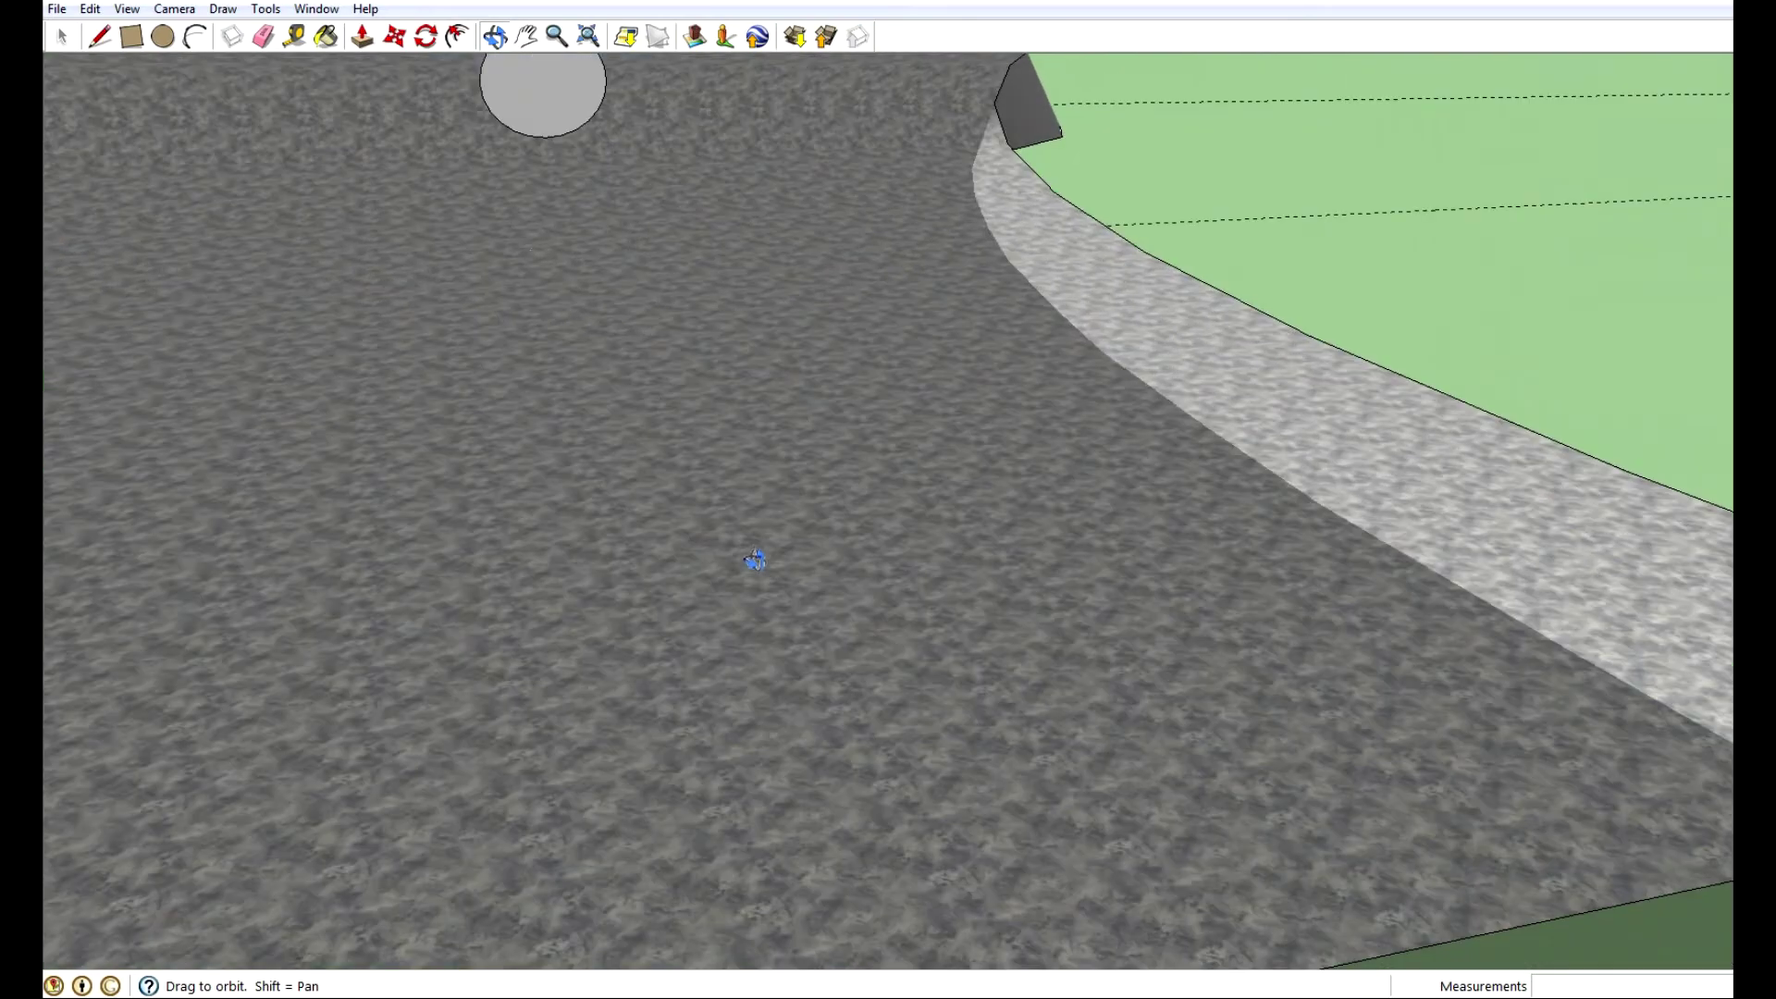
{"action": "left_click_drag", "start_coordinate": [805, 623], "coordinate": [714, 333]}
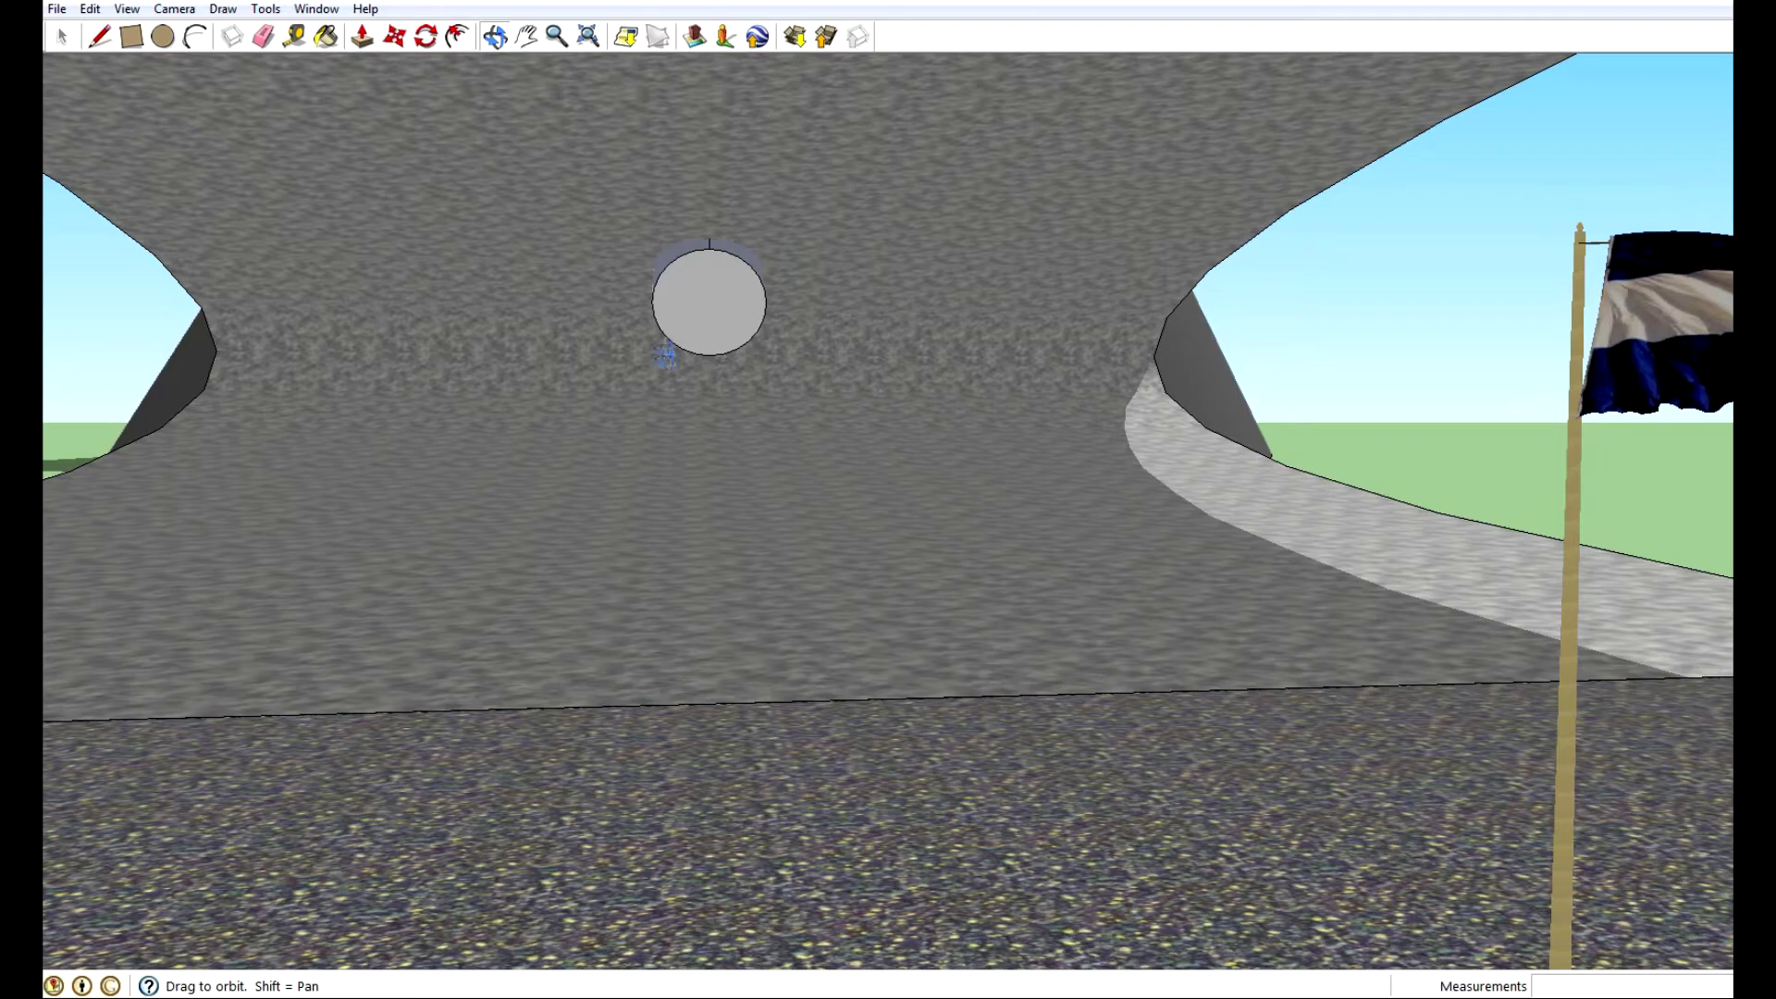
{"action": "left_click_drag", "start_coordinate": [959, 396], "coordinate": [202, 444]}
{"action": "left_click_drag", "start_coordinate": [736, 500], "coordinate": [1730, 350]}
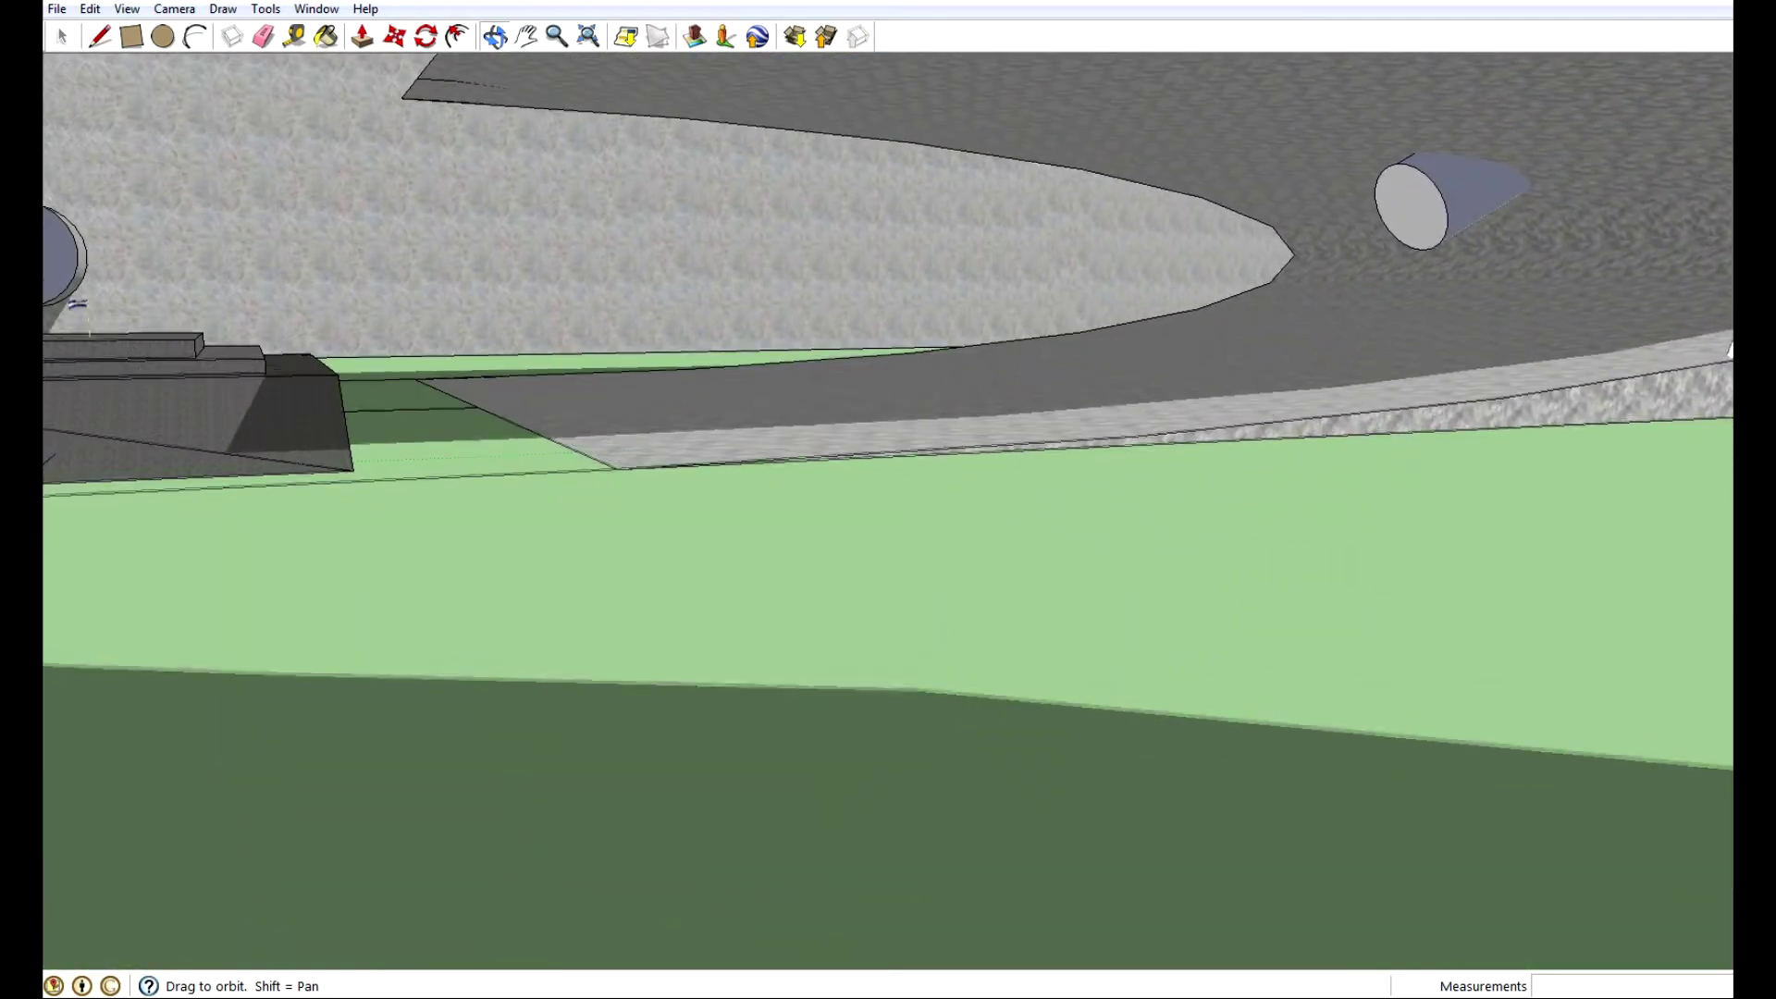
Step: Examine the stepped flag stand between the curved platforms and its alignment with the round tunnel exit in the large building's wall
{"action": "left_click_drag", "start_coordinate": [1045, 342], "coordinate": [1610, 508], "text": "shift"}
{"action": "left_click_drag", "start_coordinate": [527, 500], "coordinate": [1295, 402], "text": "shift"}
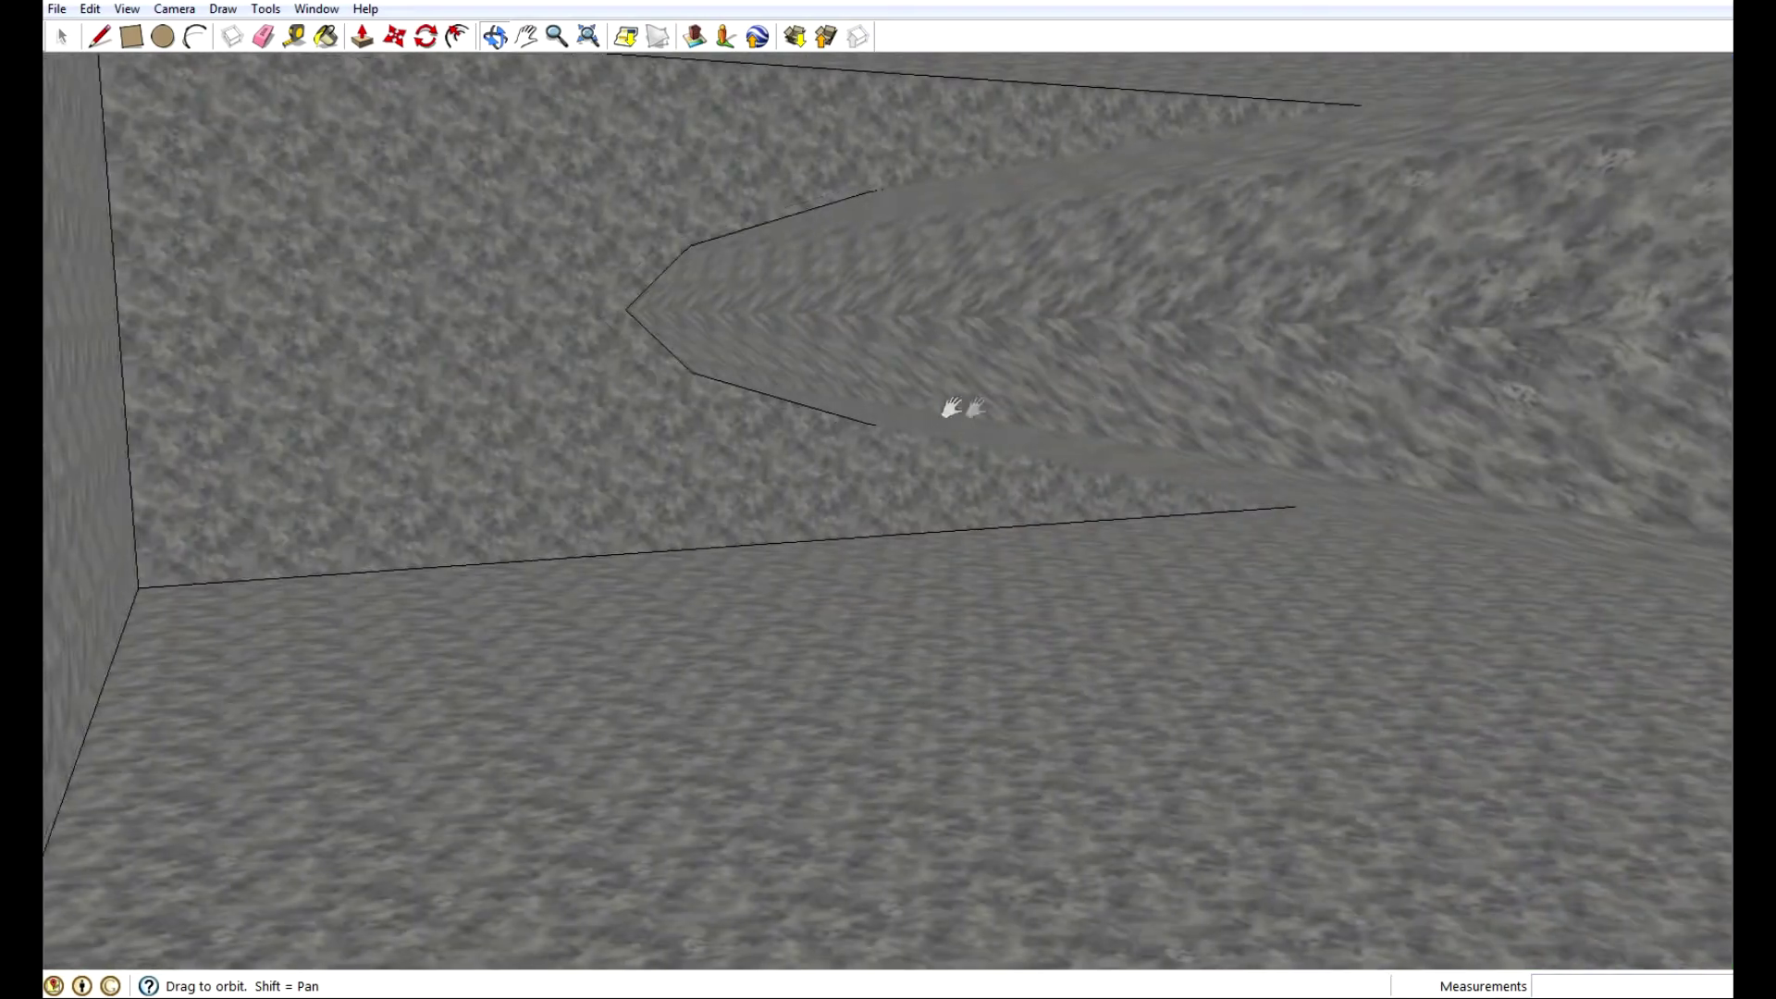
{"action": "left_click_drag", "start_coordinate": [951, 408], "coordinate": [1008, 486]}
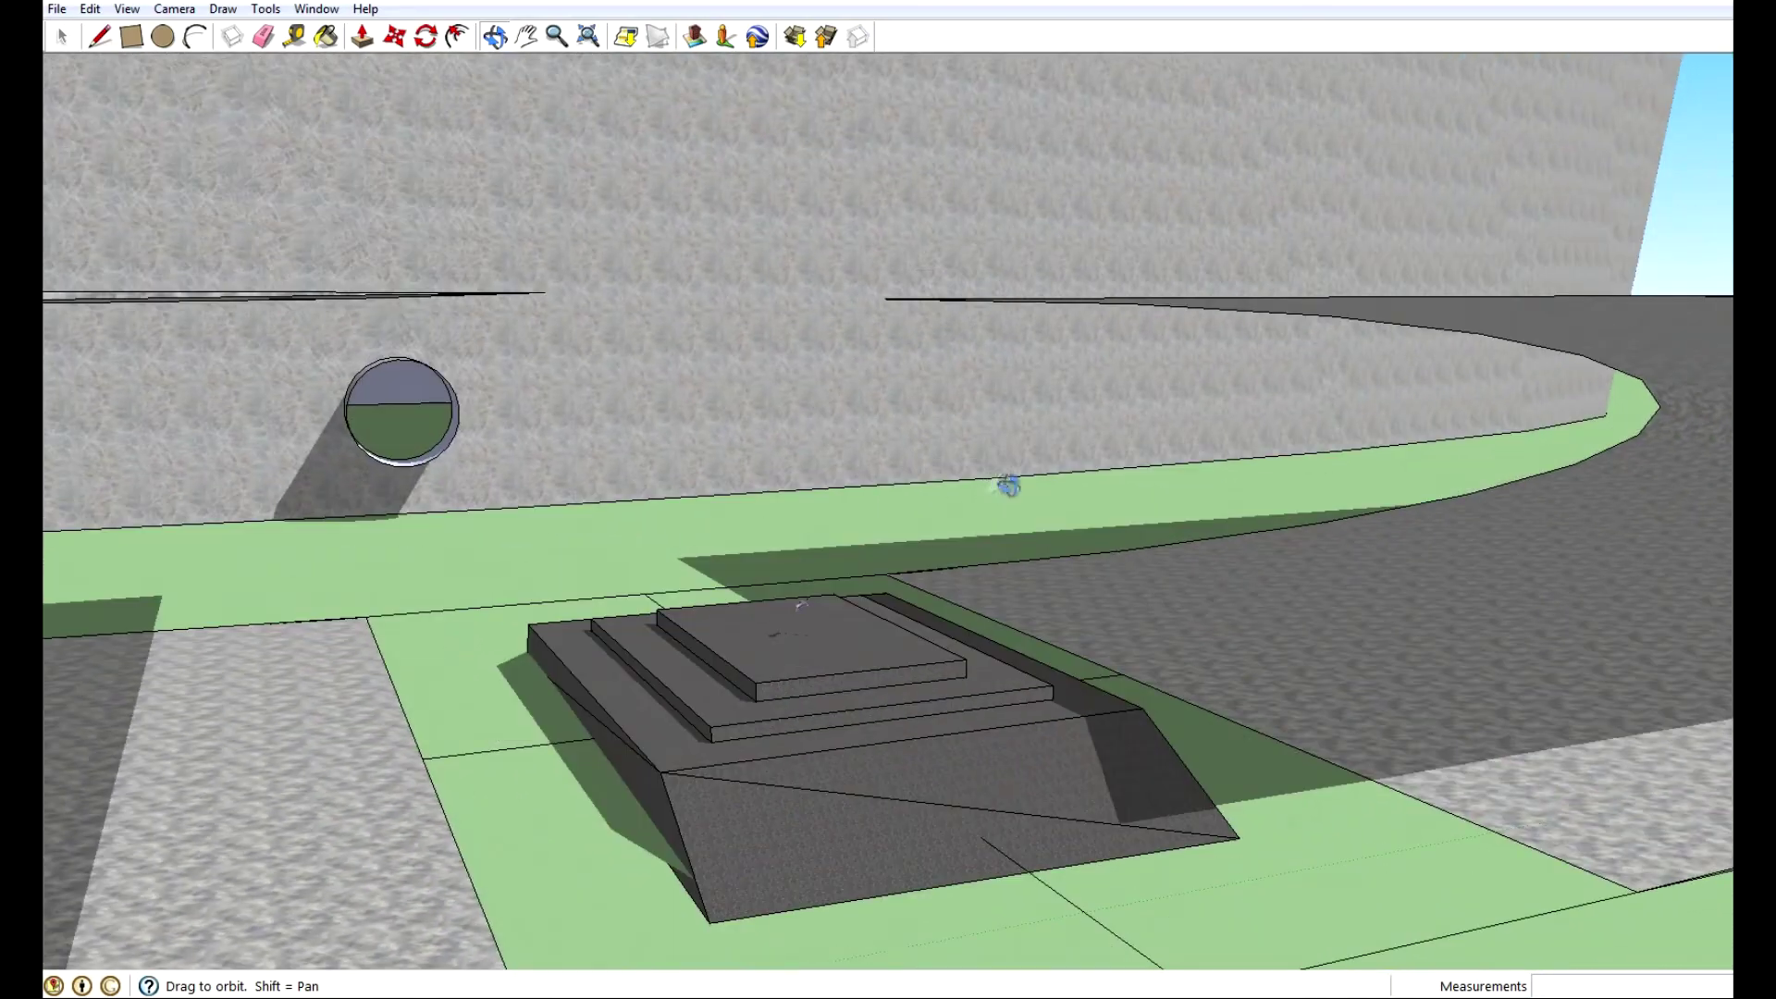
{"action": "left_click_drag", "start_coordinate": [1129, 589], "coordinate": [1020, 559]}
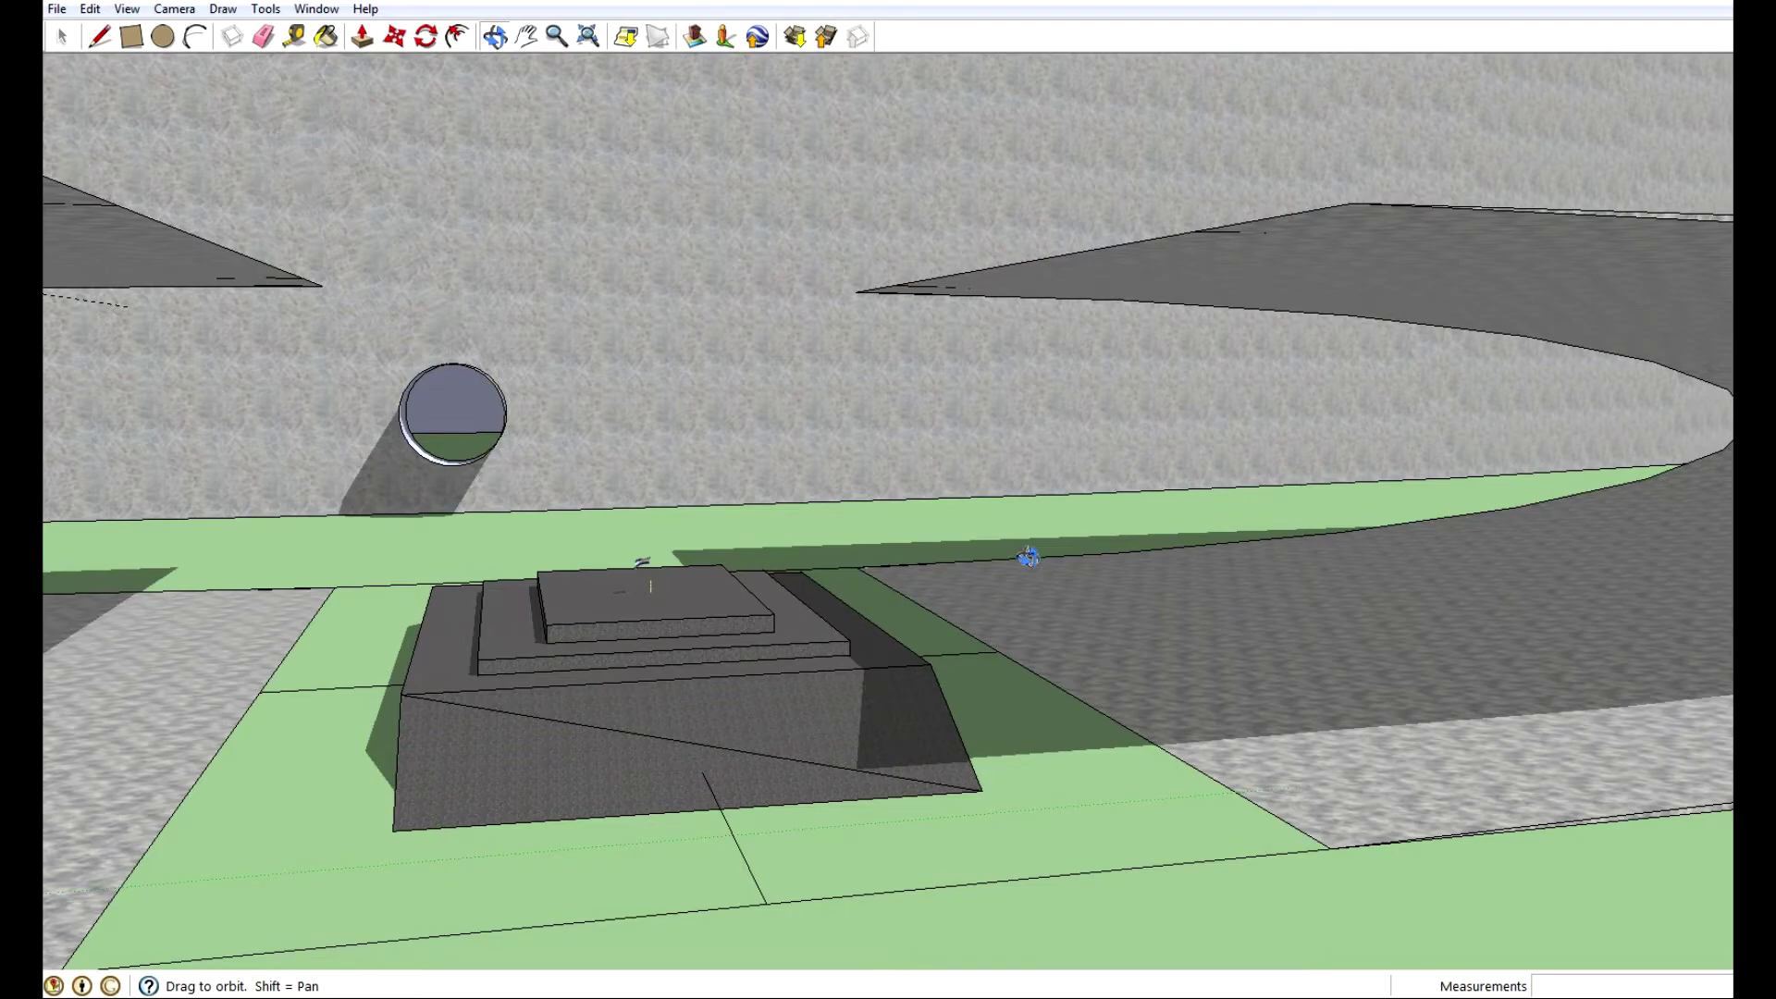
{"action": "left_click_drag", "start_coordinate": [927, 611], "coordinate": [967, 595]}
Step: Inspect the flag on top of the stepped stand at close range, together with the tunnel opening behind it
{"action": "scroll", "coordinate": [953, 603], "scroll_direction": "up", "scroll_amount": 5}
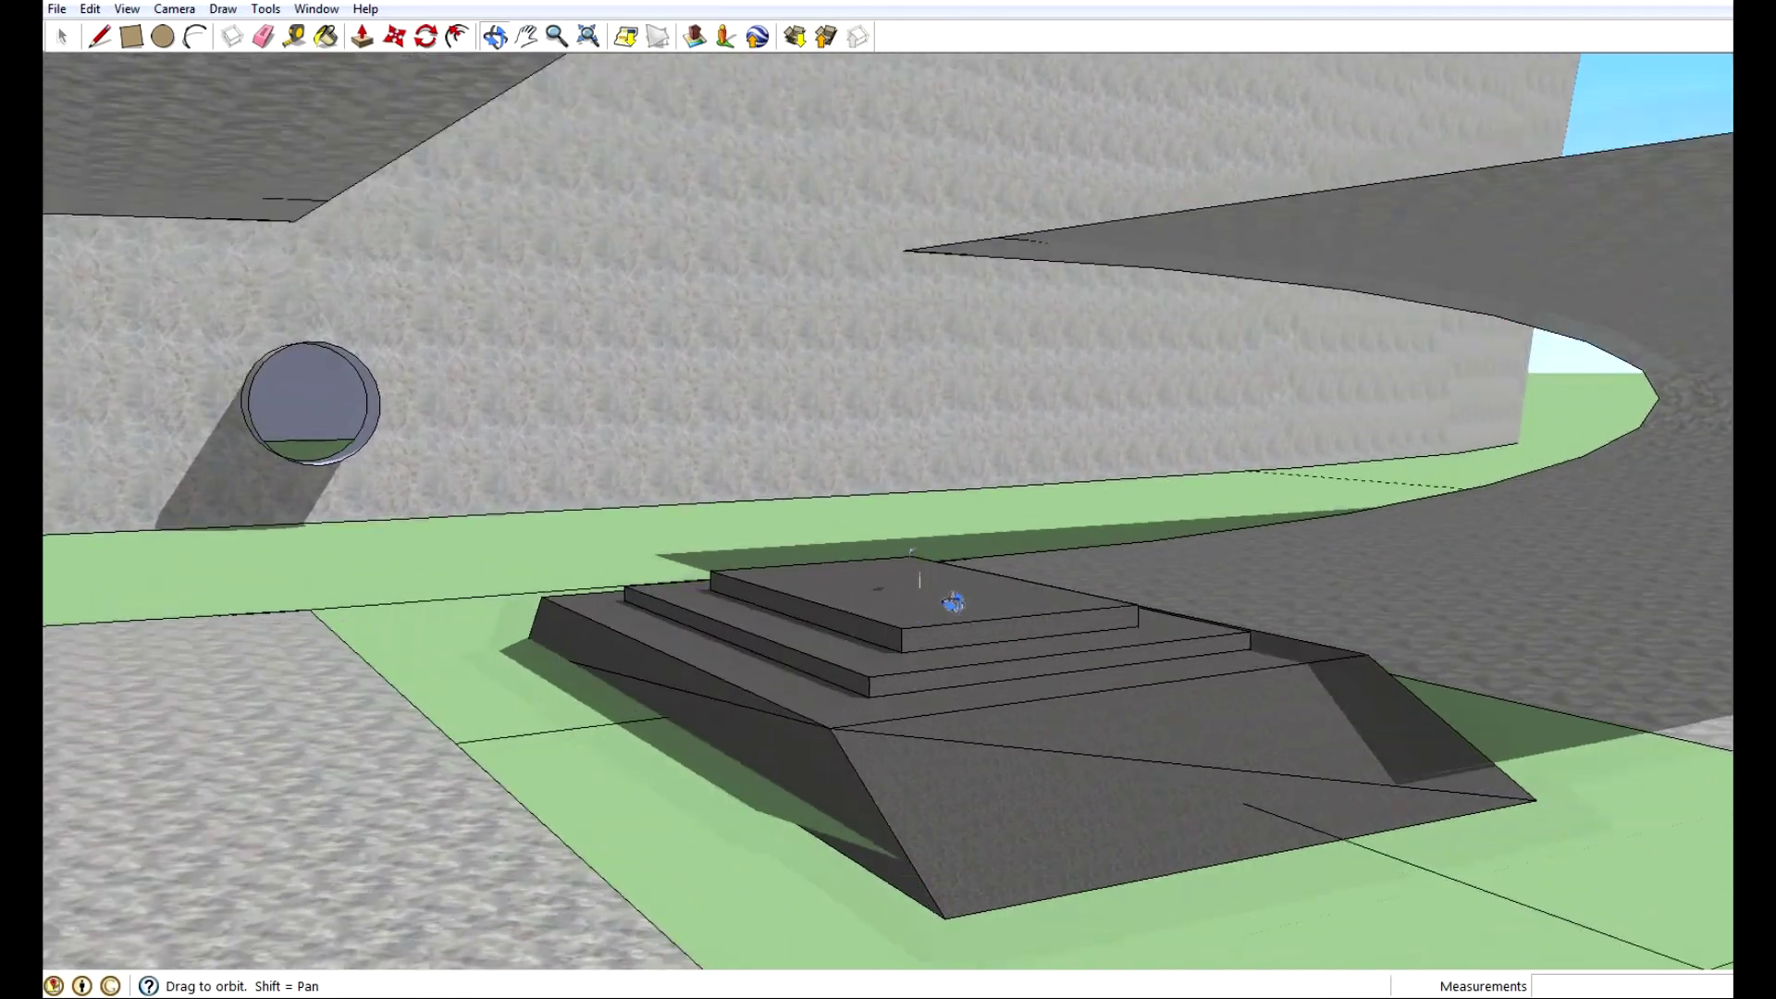
{"action": "scroll", "coordinate": [952, 603], "scroll_direction": "up", "scroll_amount": 8}
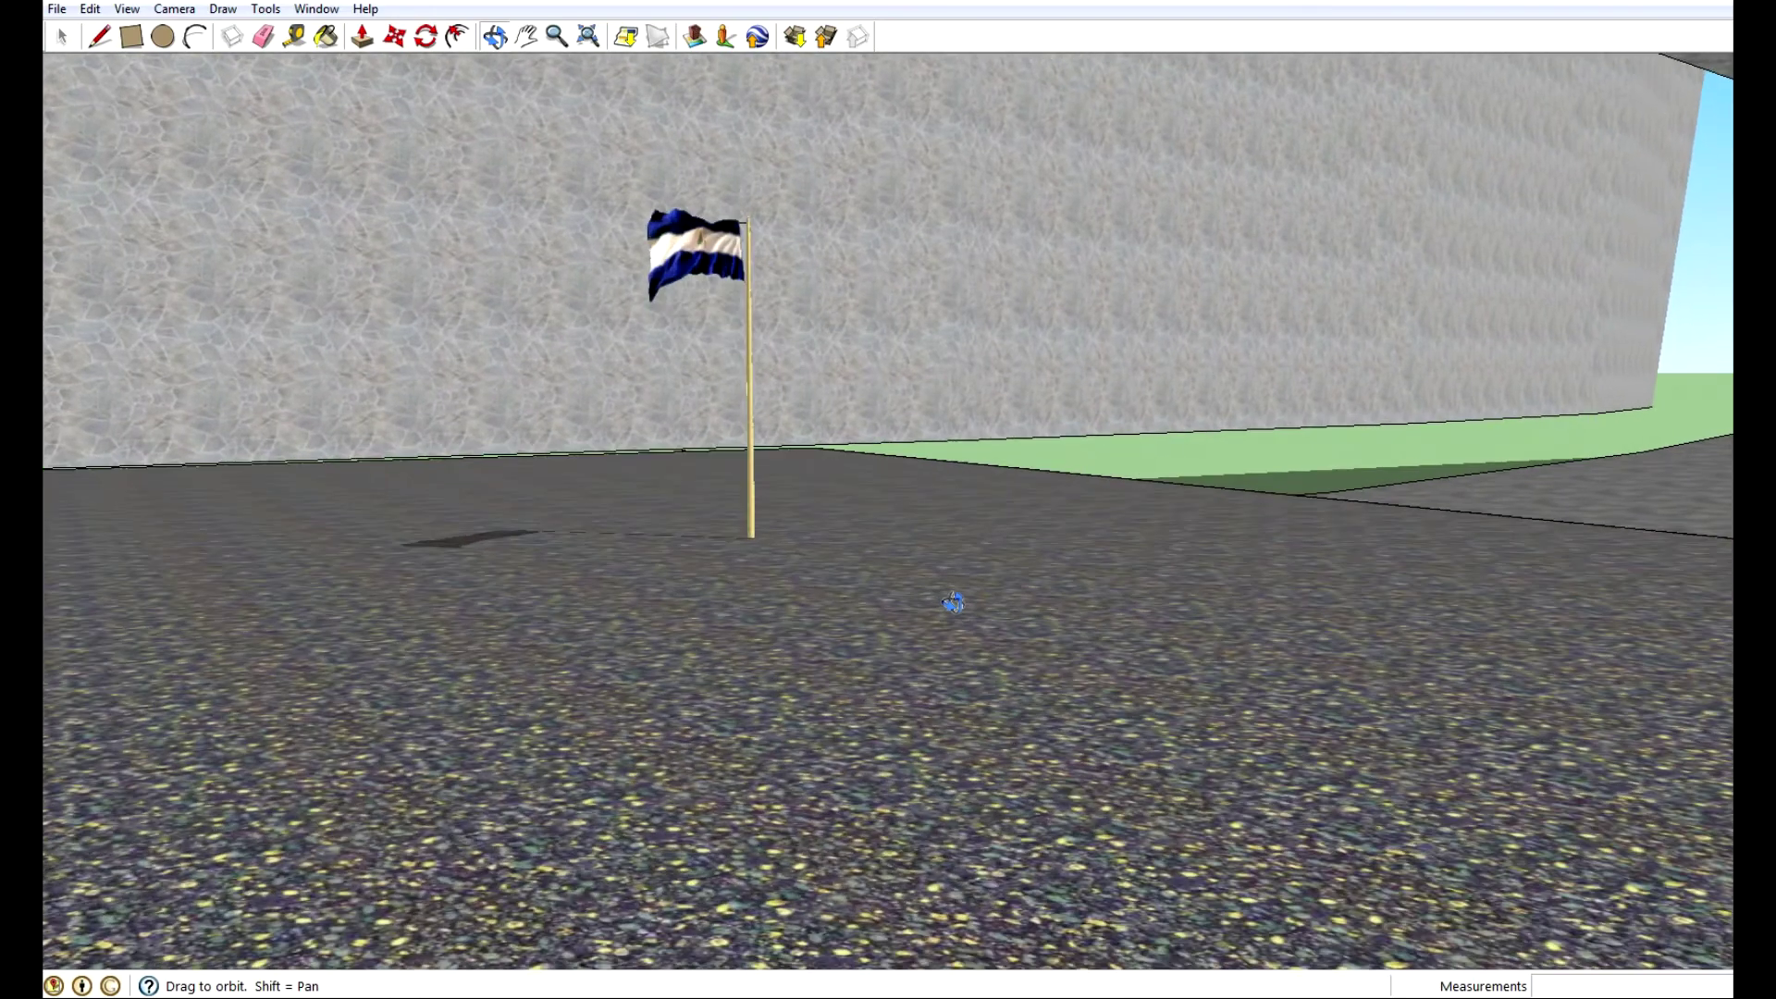
{"action": "left_click_drag", "start_coordinate": [953, 604], "coordinate": [864, 552]}
{"action": "scroll", "coordinate": [919, 573], "scroll_direction": "down", "scroll_amount": 10}
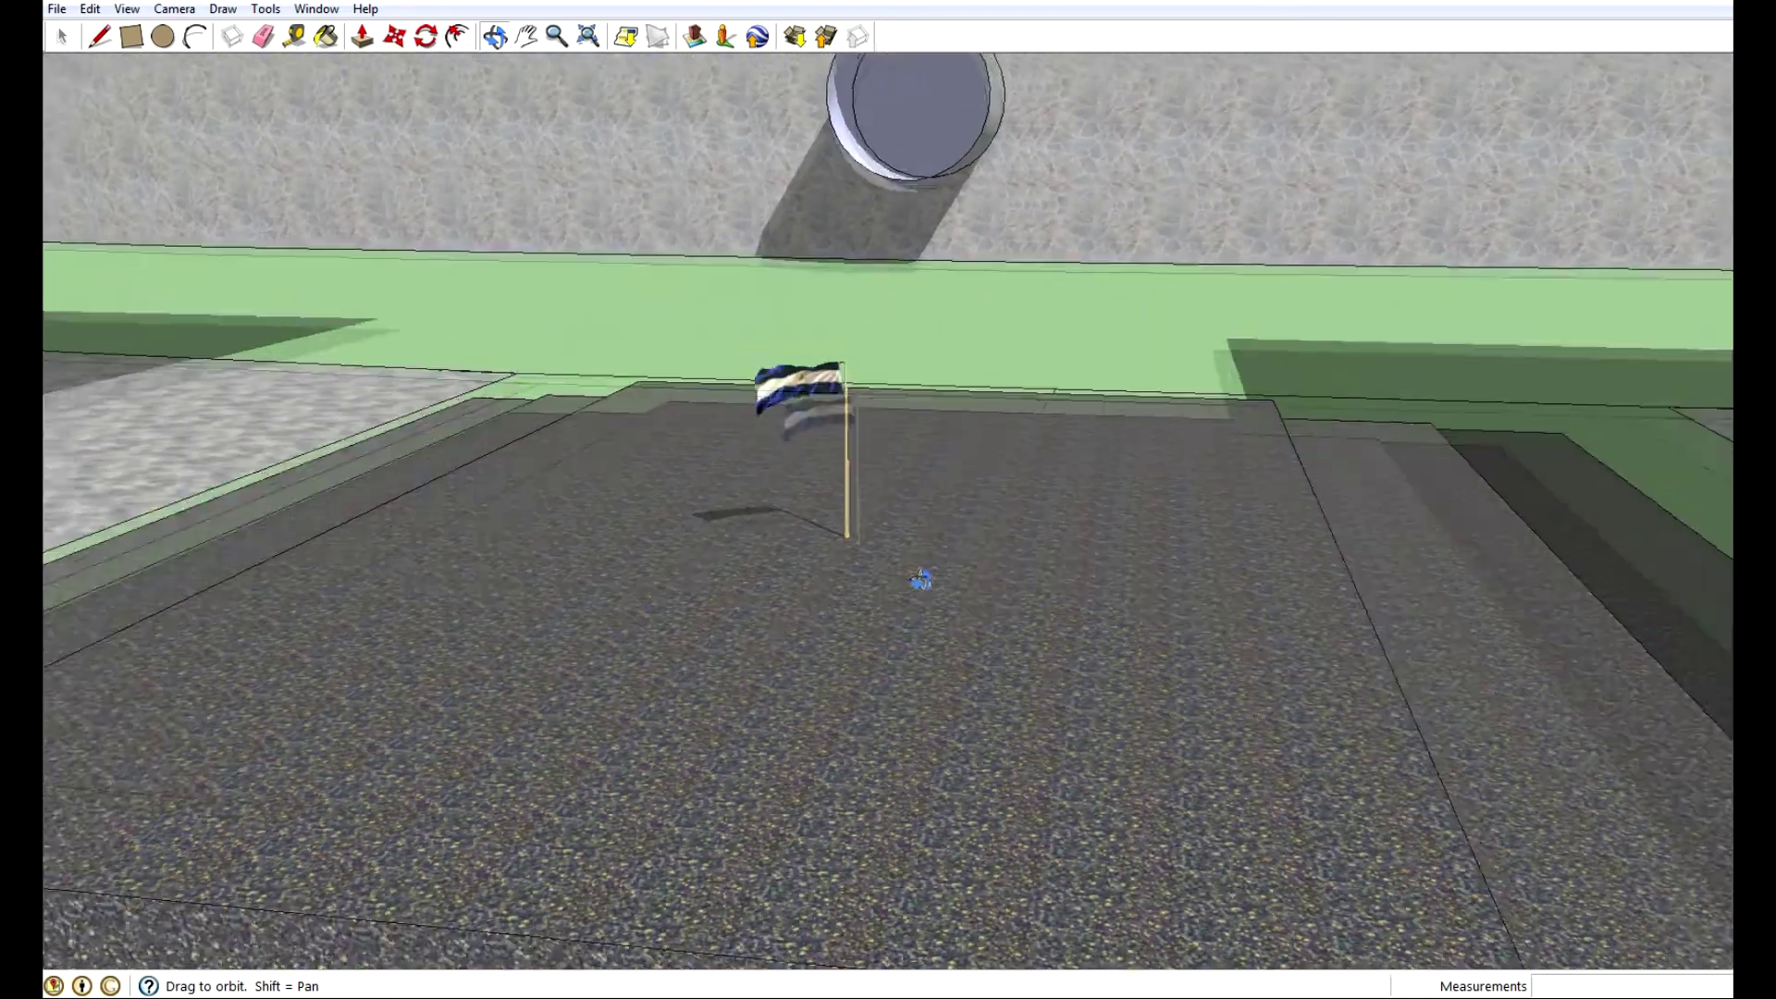
{"action": "scroll", "coordinate": [922, 586], "scroll_direction": "down", "scroll_amount": 2}
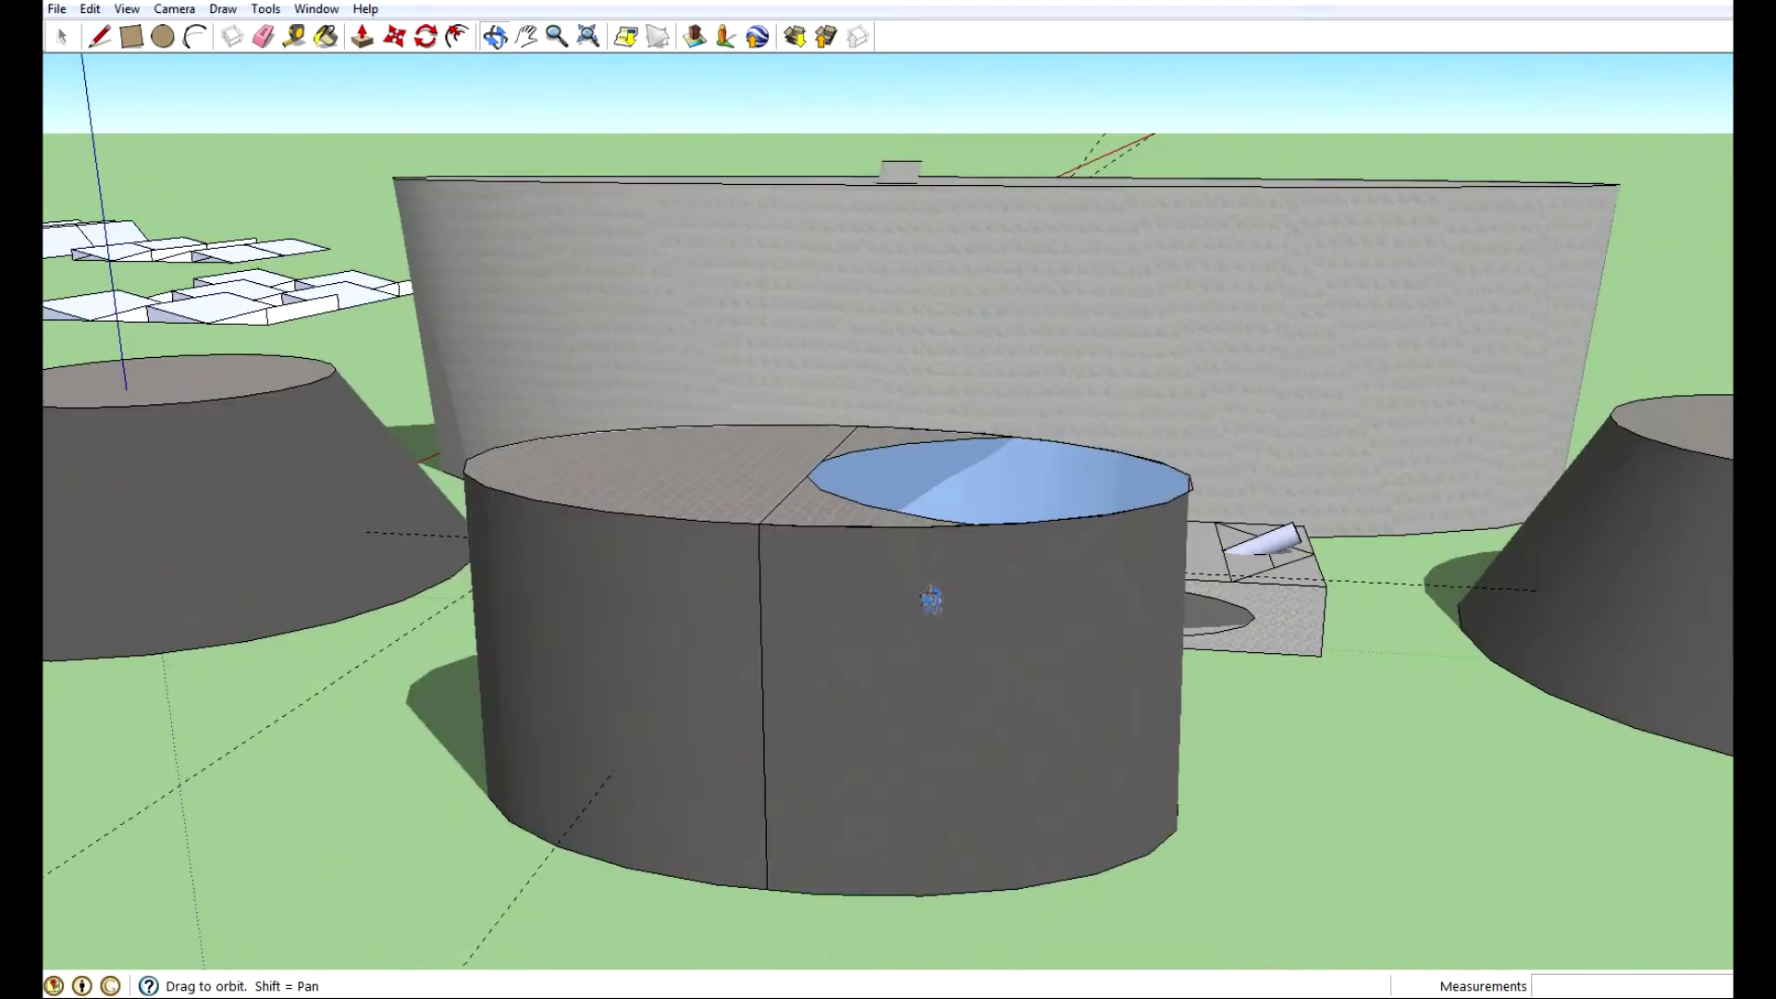
Step: Review the whole base layout from above, comparing the large oval building, small oval tower, two platforms and two flanking cone-shaped mounds
{"action": "scroll", "coordinate": [911, 553], "scroll_direction": "down", "scroll_amount": 2}
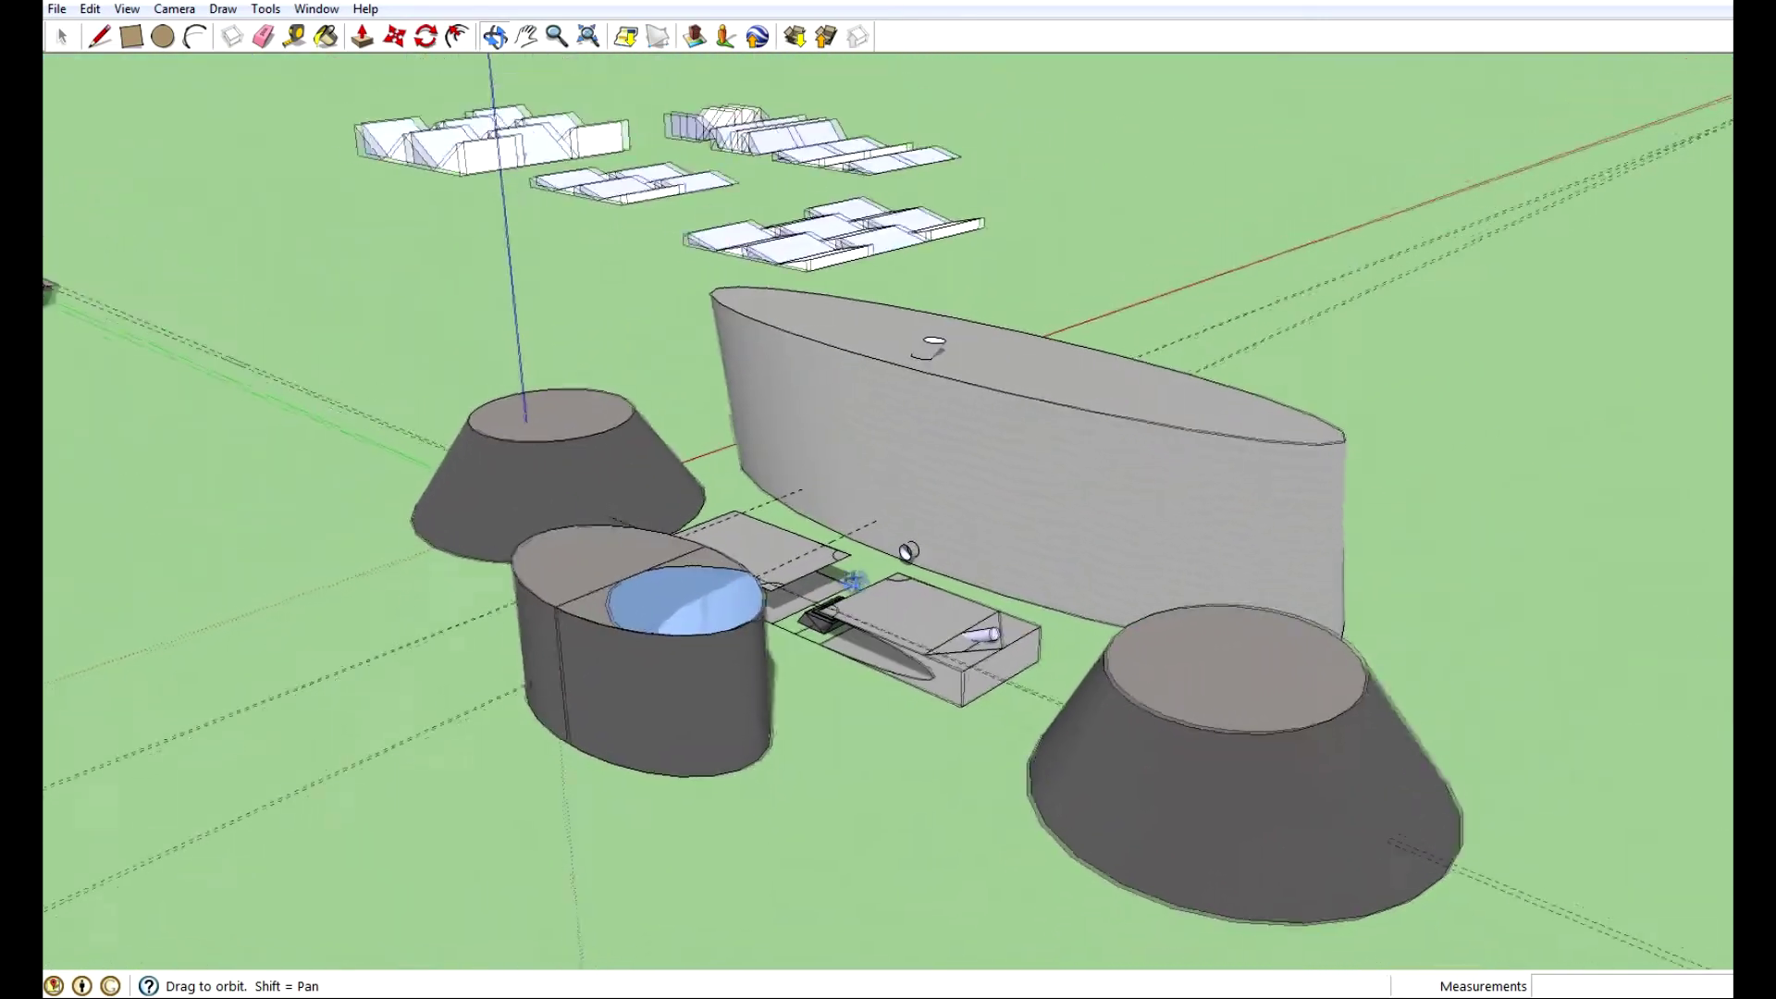
{"action": "scroll", "coordinate": [914, 551], "scroll_direction": "up", "scroll_amount": 3}
{"action": "mouse_move", "coordinate": [968, 602]}
{"action": "left_mouse_down"}
{"action": "mouse_move", "coordinate": [1383, 648]}
{"action": "mouse_move", "coordinate": [1254, 625]}
{"action": "mouse_move", "coordinate": [1253, 595]}
{"action": "left_mouse_up"}
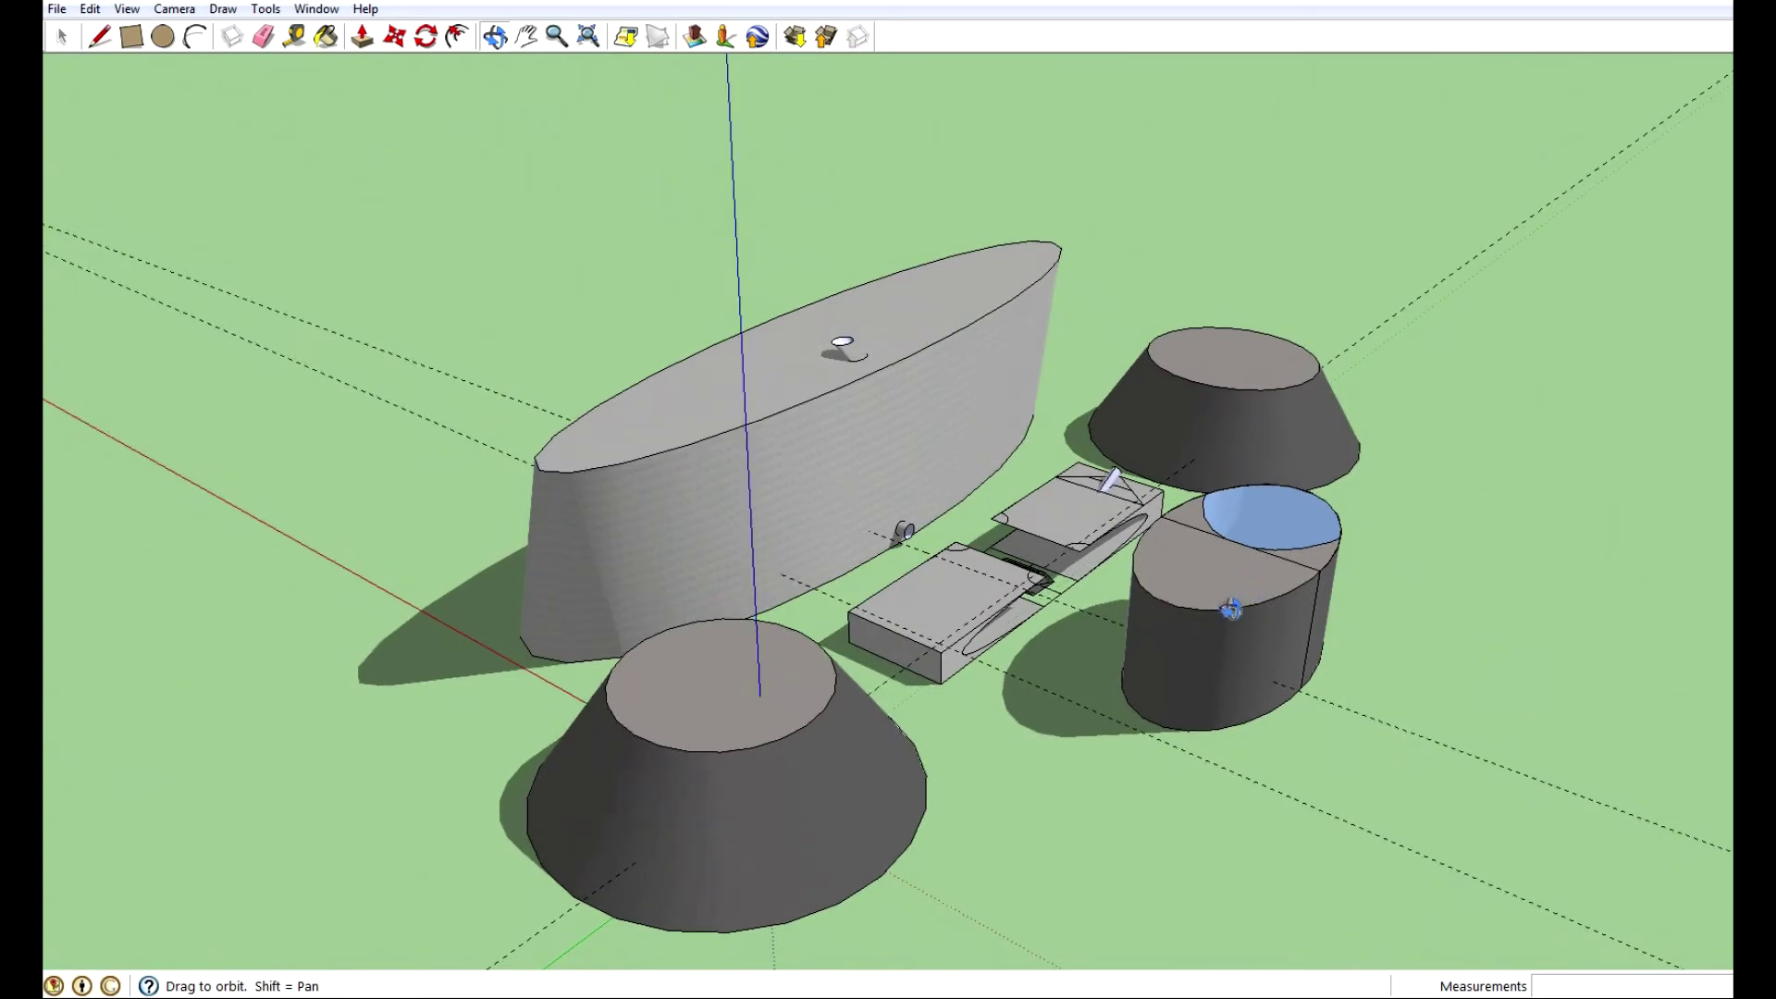
{"action": "left_click_drag", "start_coordinate": [1225, 609], "coordinate": [1147, 608]}
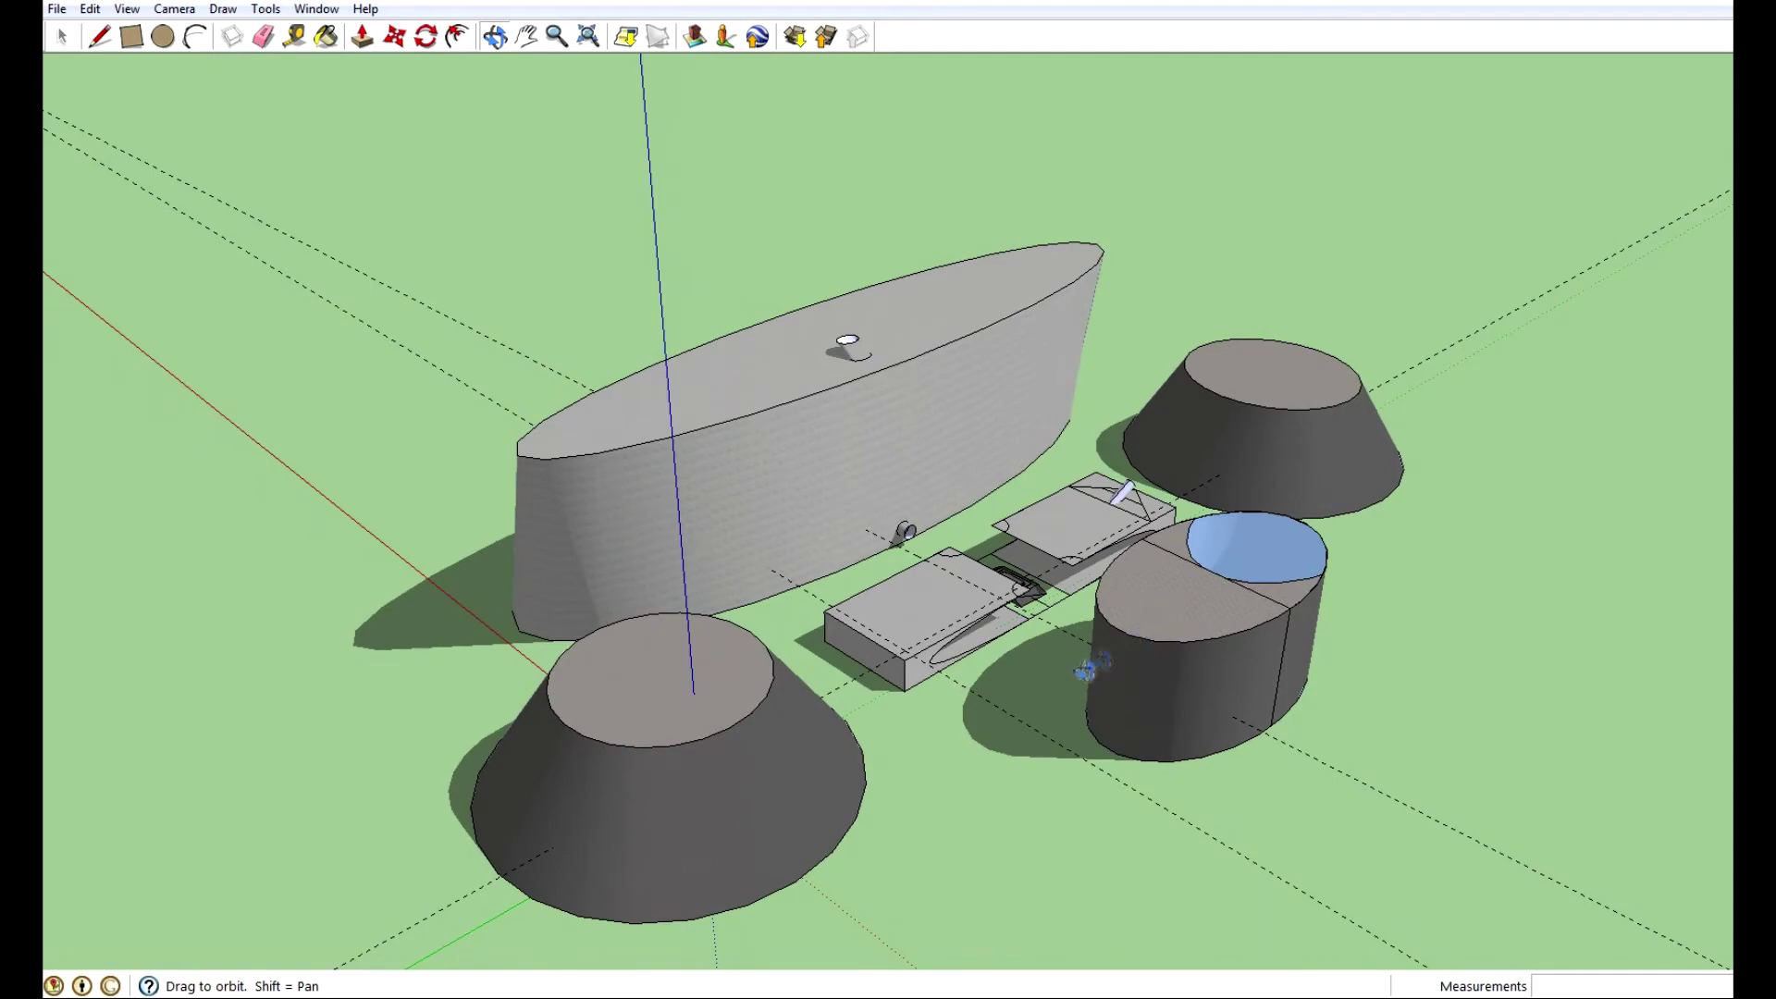
Step: Examine the flag stand and the platforms' curved undersides from near the ground beside the small oval tower
{"action": "scroll", "coordinate": [1039, 647], "scroll_direction": "up", "scroll_amount": 8}
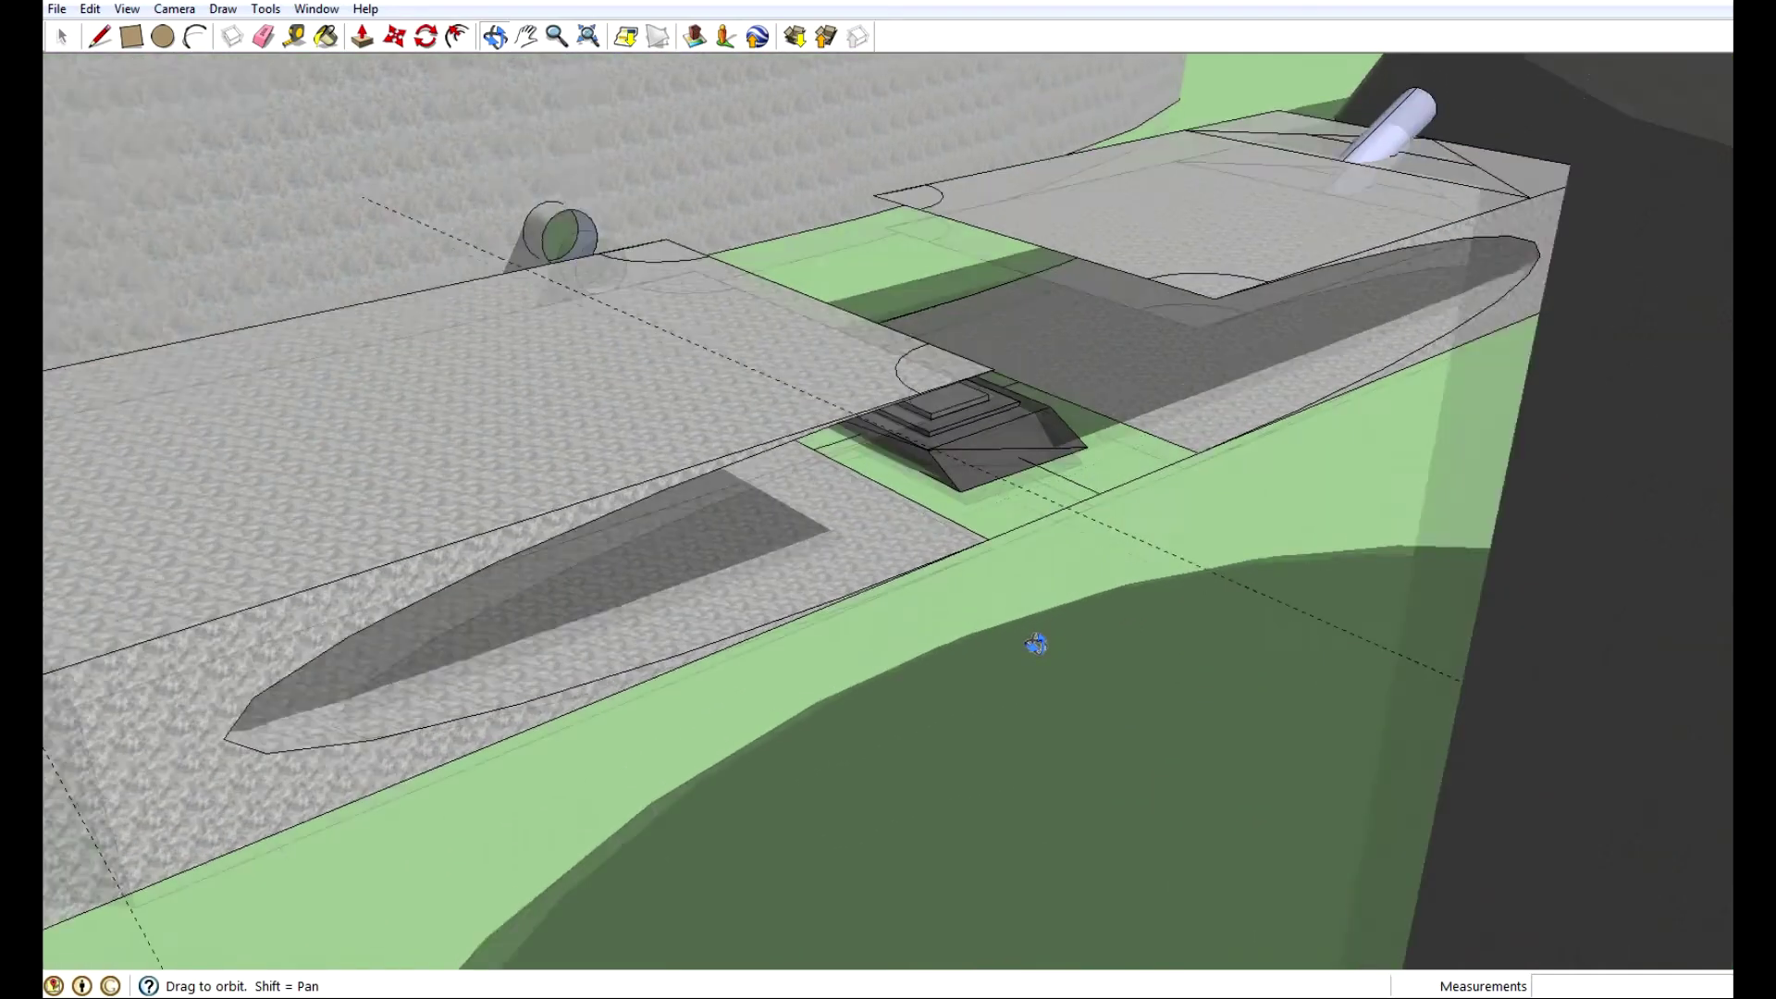
{"action": "mouse_move", "coordinate": [1036, 645]}
{"action": "left_mouse_down"}
{"action": "mouse_move", "coordinate": [1135, 436]}
{"action": "mouse_move", "coordinate": [1114, 500]}
{"action": "mouse_move", "coordinate": [1249, 349]}
{"action": "left_mouse_up"}
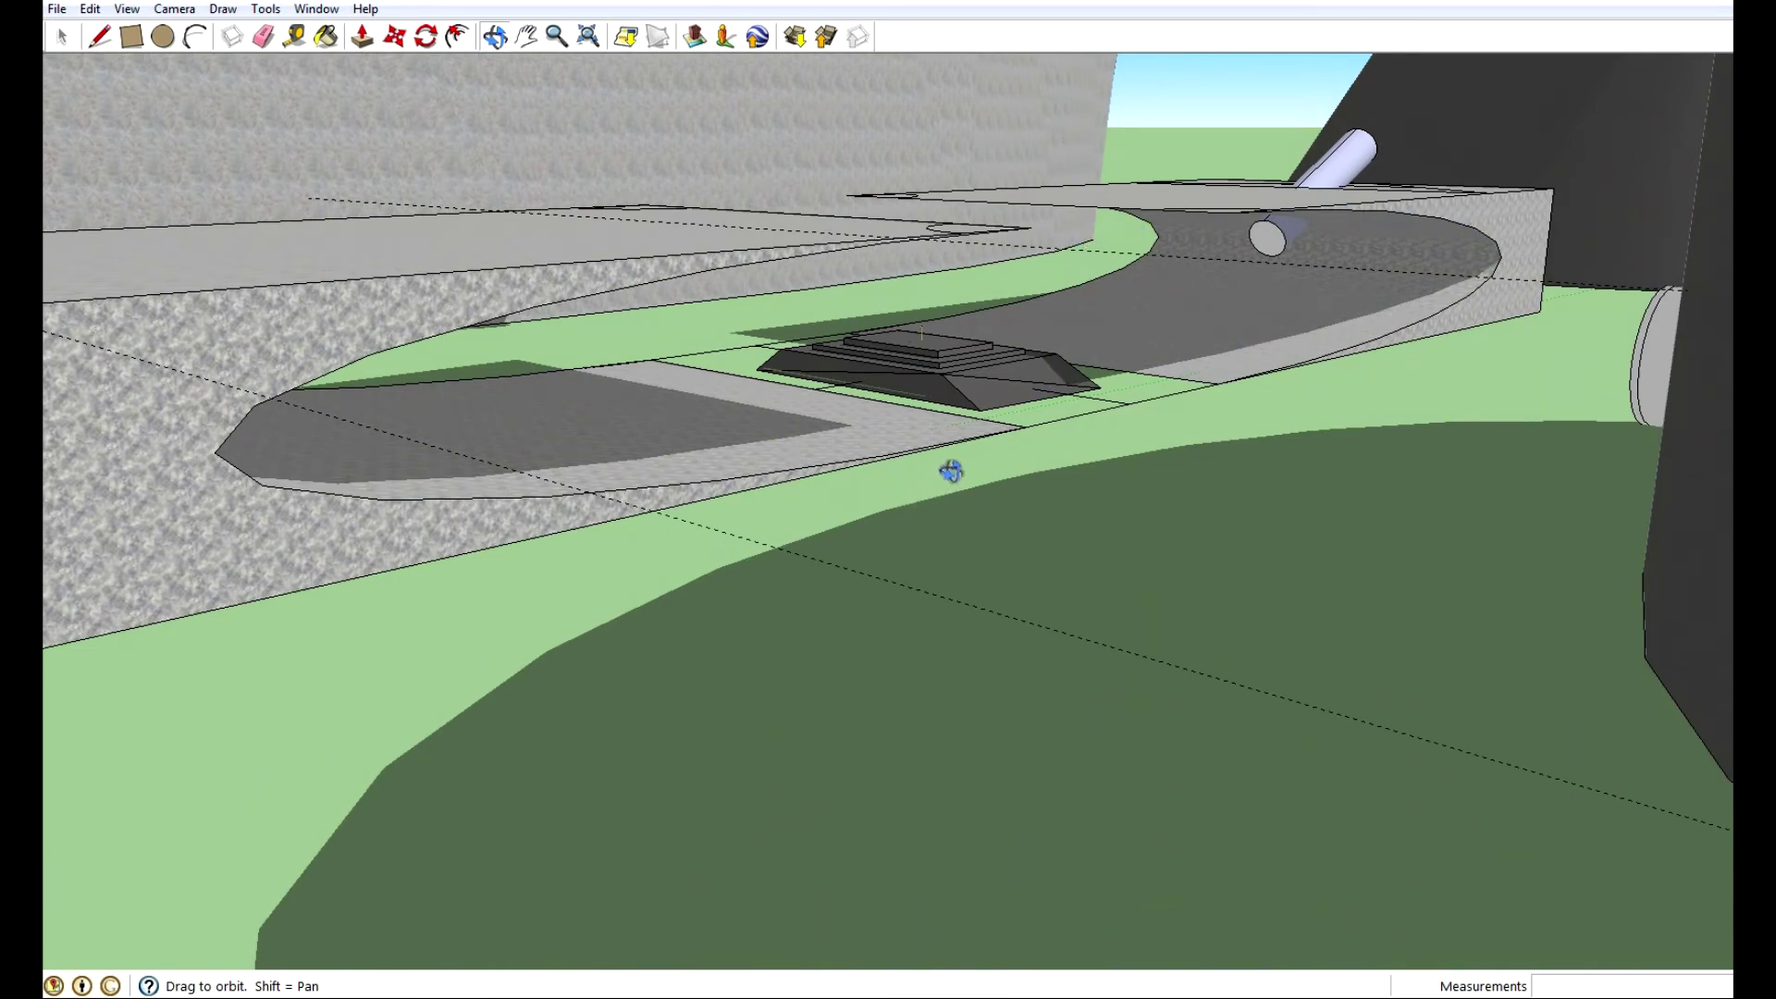
{"action": "left_click_drag", "start_coordinate": [994, 428], "coordinate": [1336, 488]}
{"action": "left_click_drag", "start_coordinate": [1416, 573], "coordinate": [963, 555]}
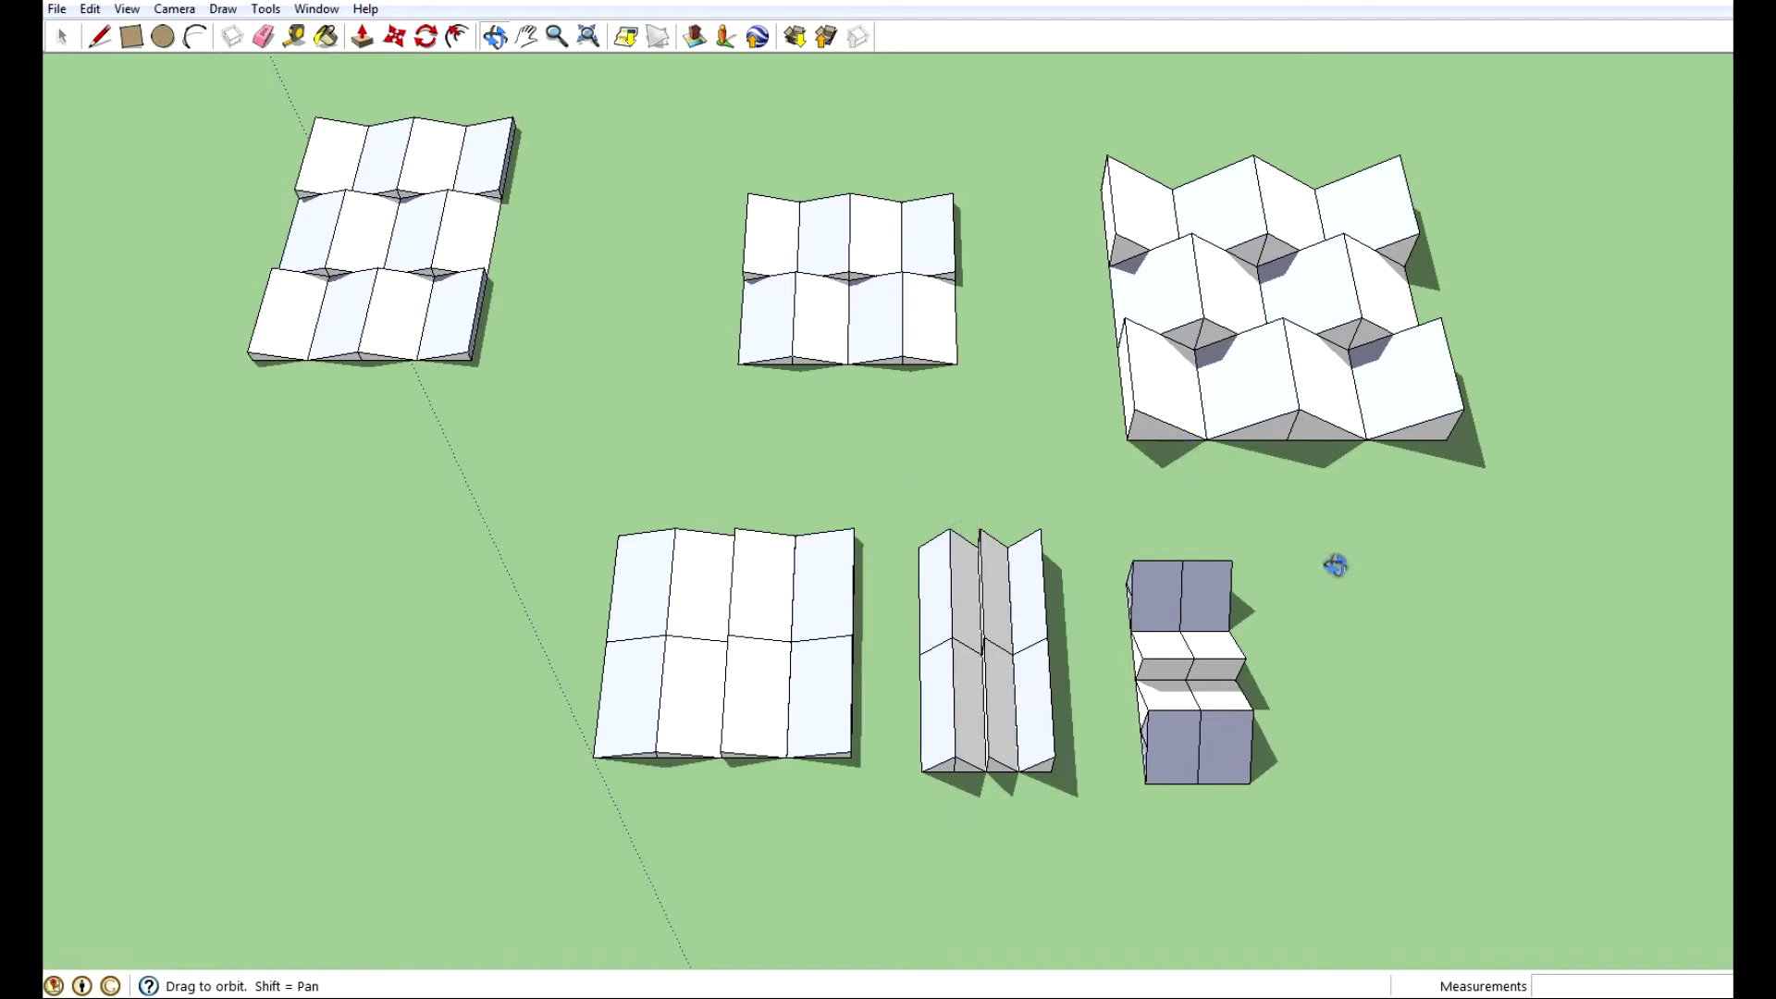
Step: Compare the six white terrain pattern samples from above and from opposite sides
{"action": "left_click_drag", "start_coordinate": [1336, 564], "coordinate": [1230, 385]}
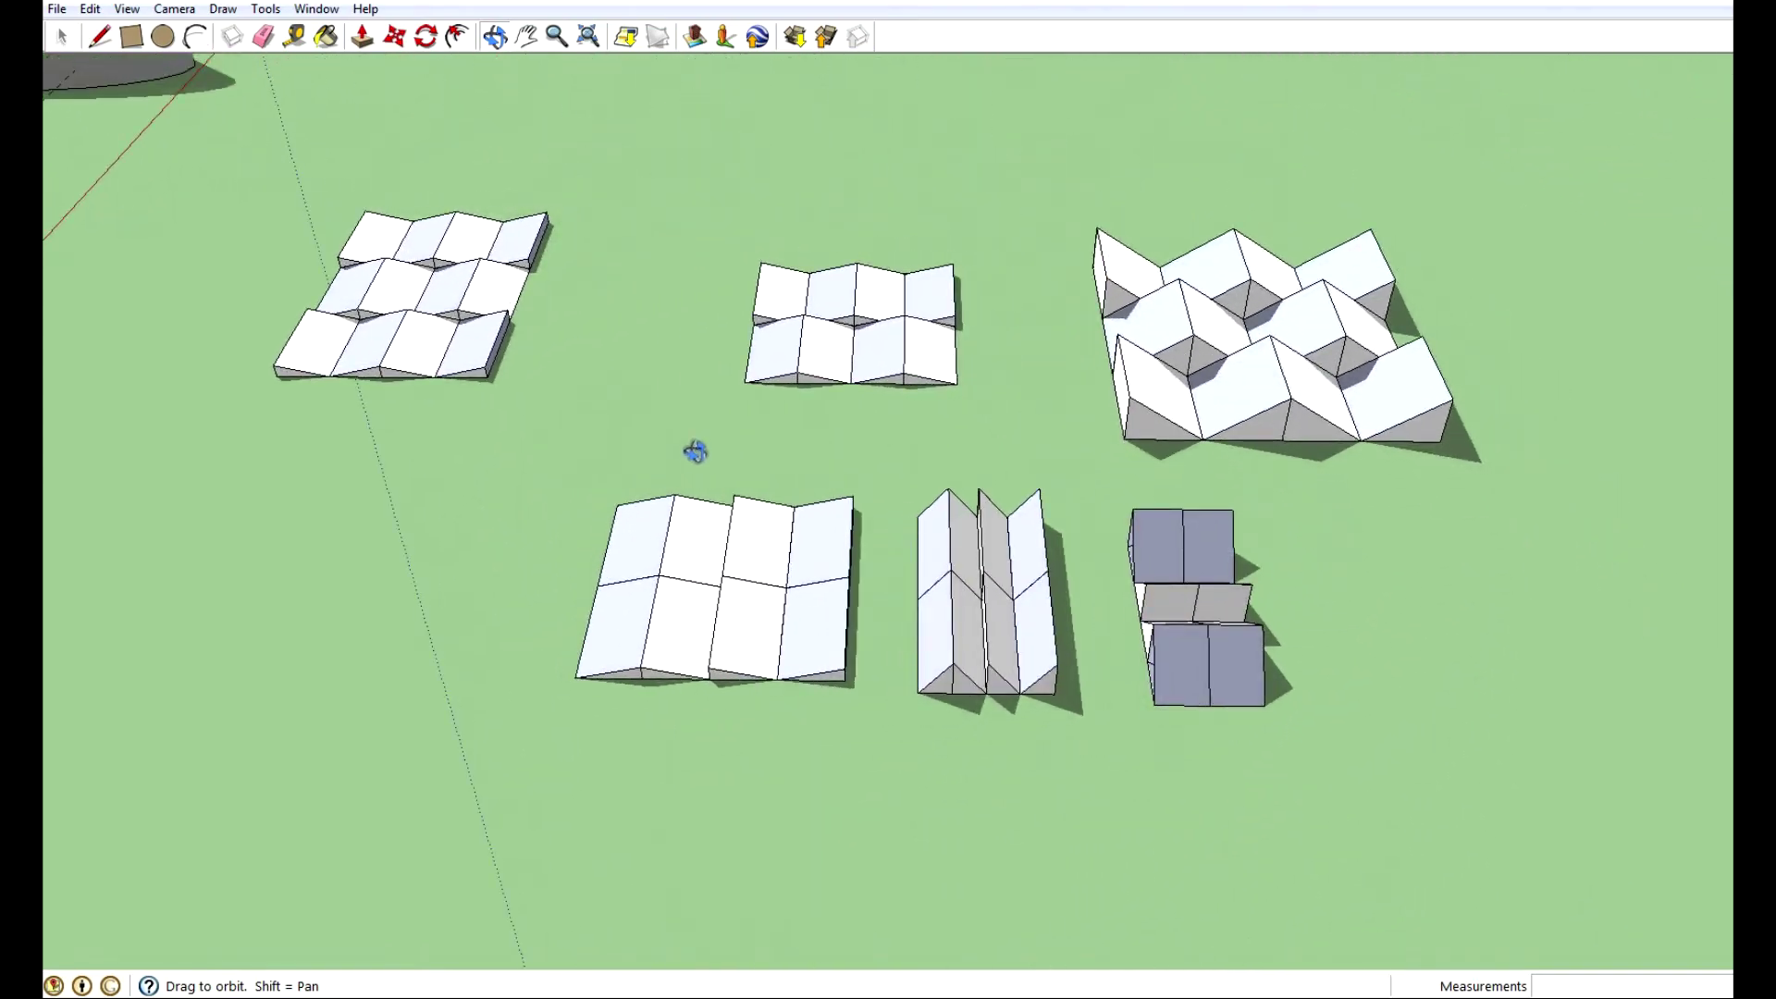
{"action": "left_click_drag", "start_coordinate": [698, 453], "coordinate": [1407, 563]}
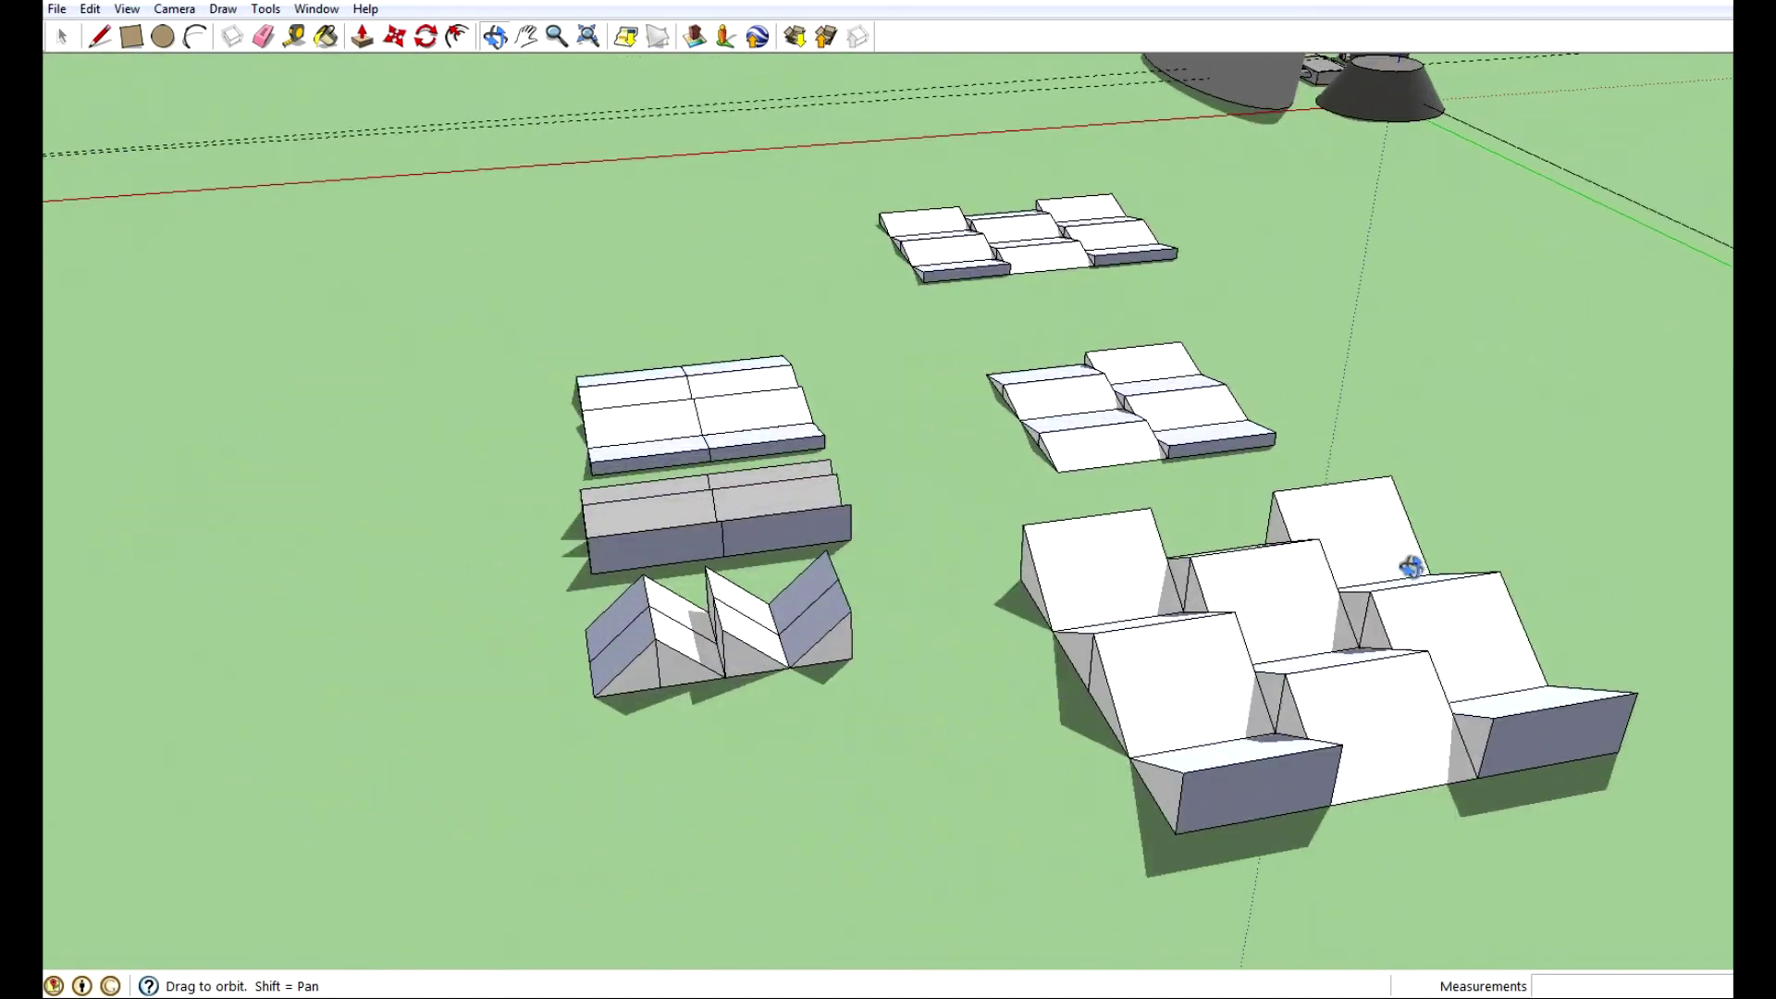
{"action": "left_click_drag", "start_coordinate": [1253, 654], "coordinate": [602, 599]}
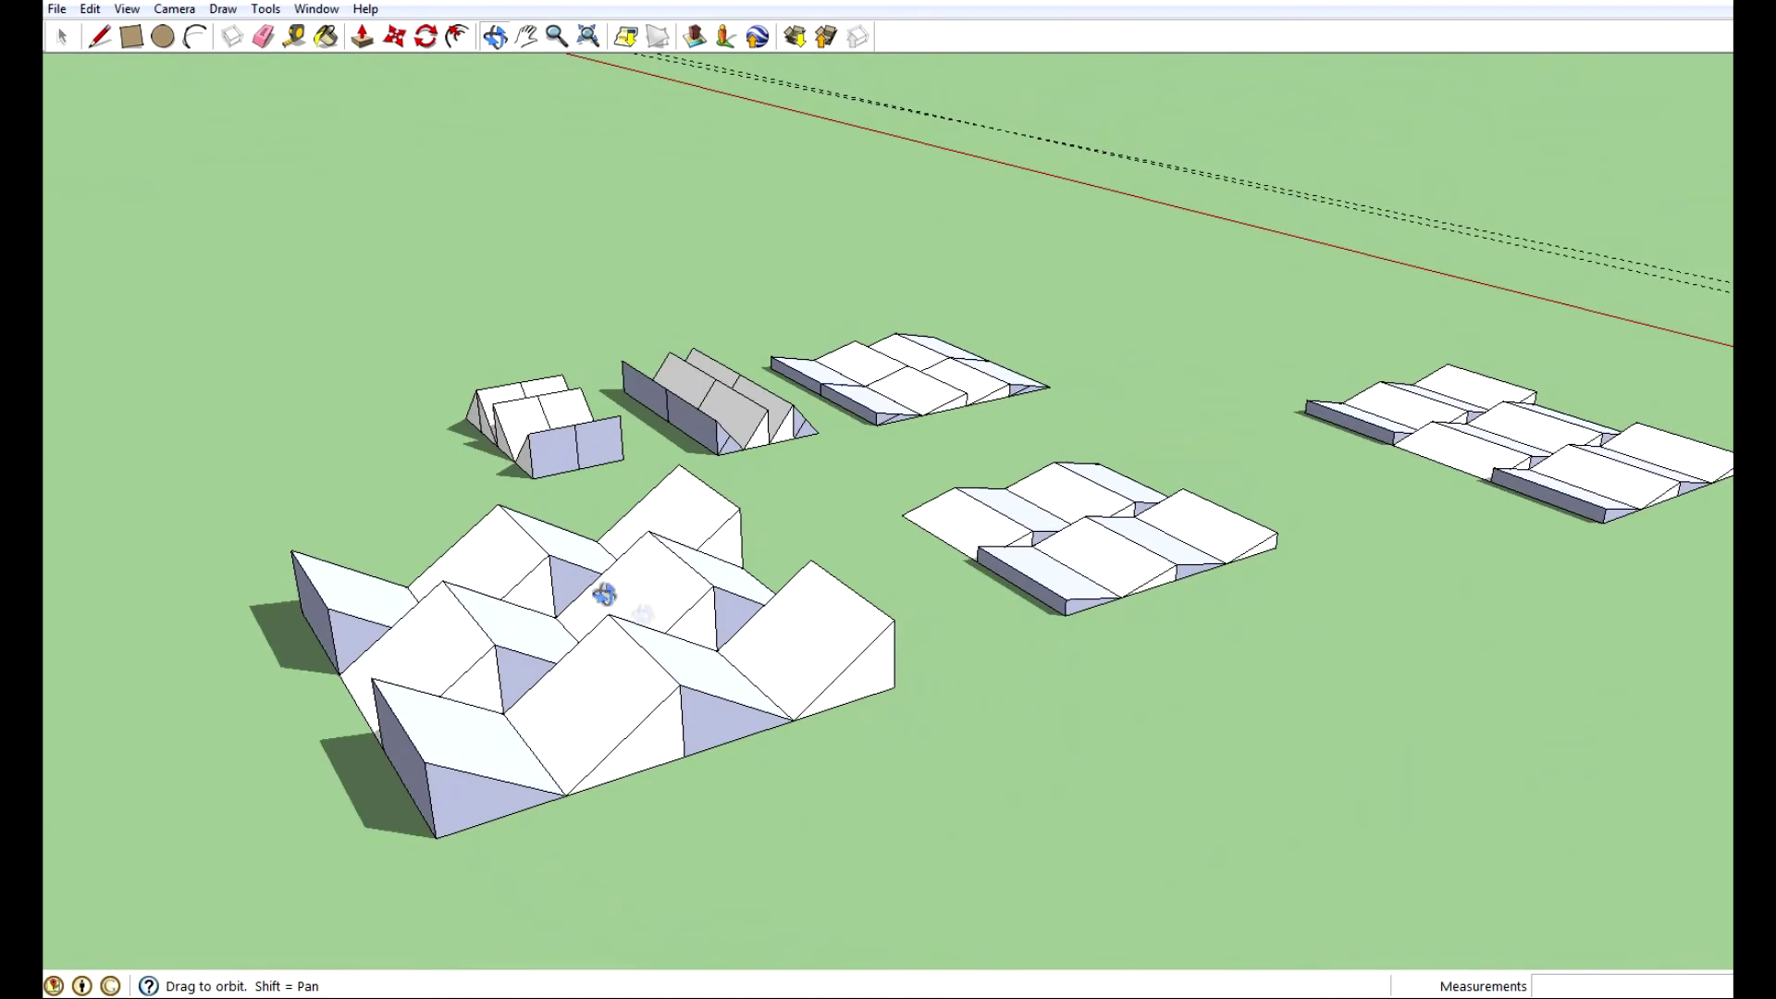
Step: Inspect the largest terrain sample's steep, staggered peaks and the pockets between them
{"action": "left_click_drag", "start_coordinate": [979, 683], "coordinate": [1055, 694], "text": "shift"}
{"action": "scroll", "coordinate": [1019, 718], "scroll_direction": "up", "scroll_amount": 4}
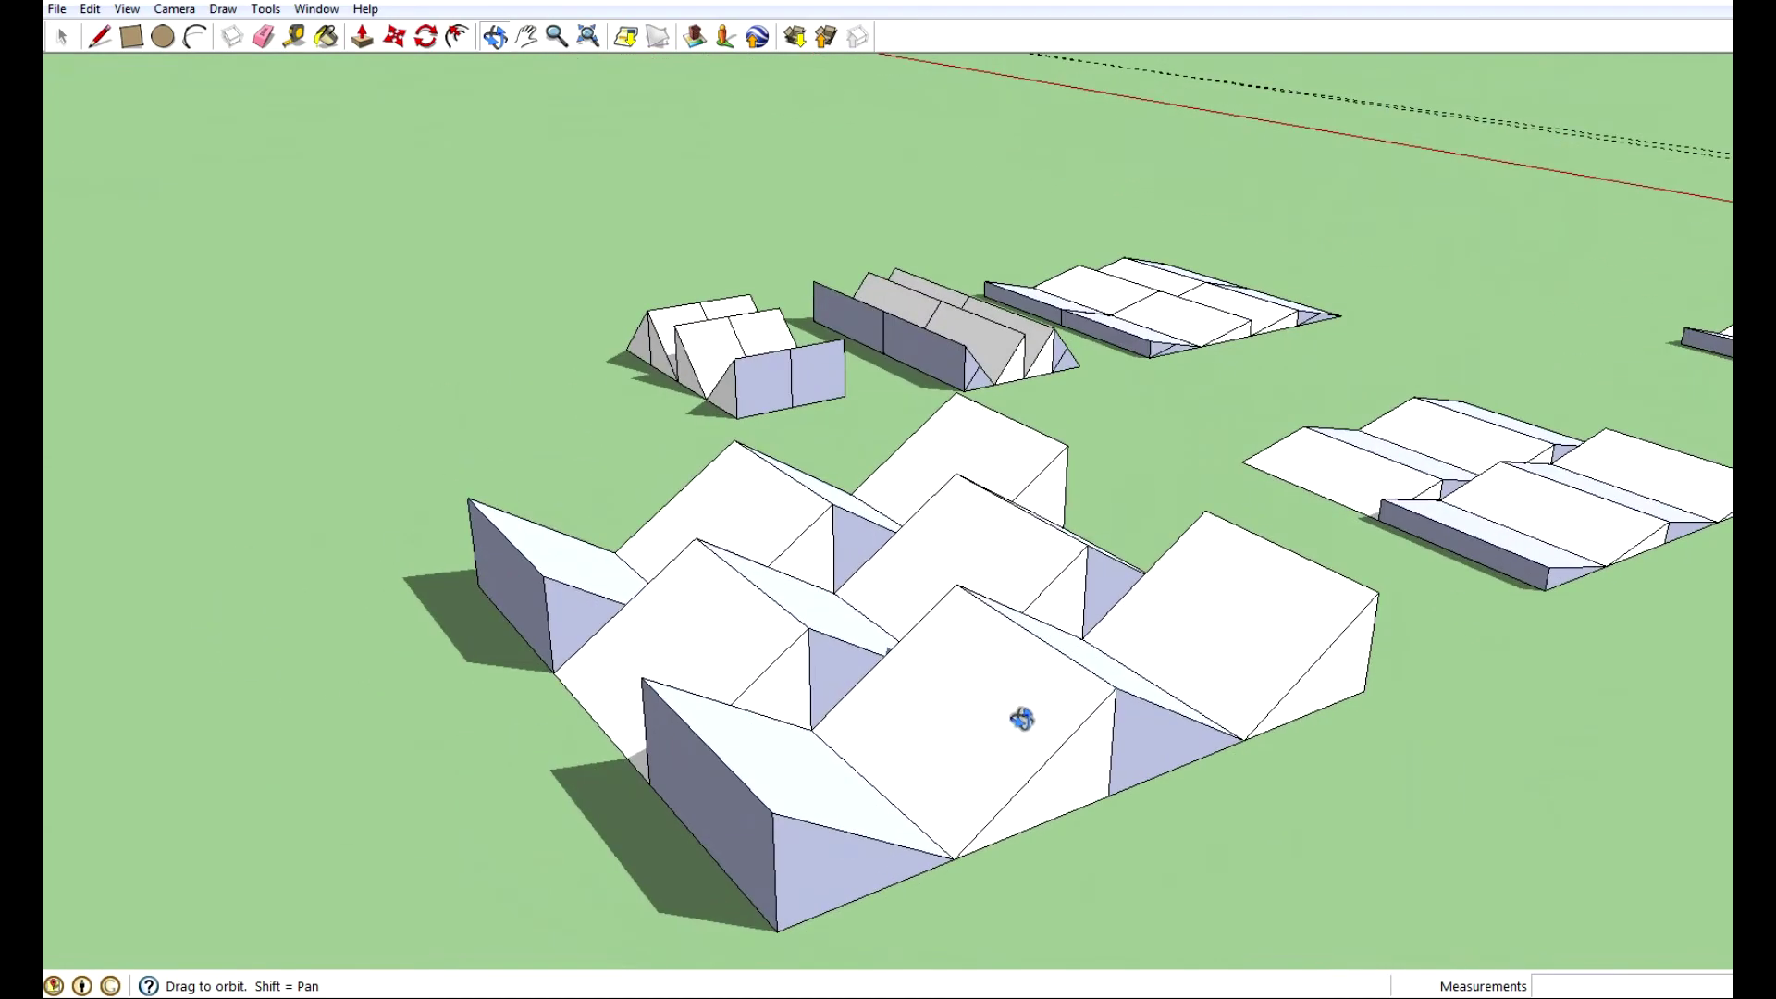
{"action": "scroll", "coordinate": [1022, 719], "scroll_direction": "down", "scroll_amount": 1}
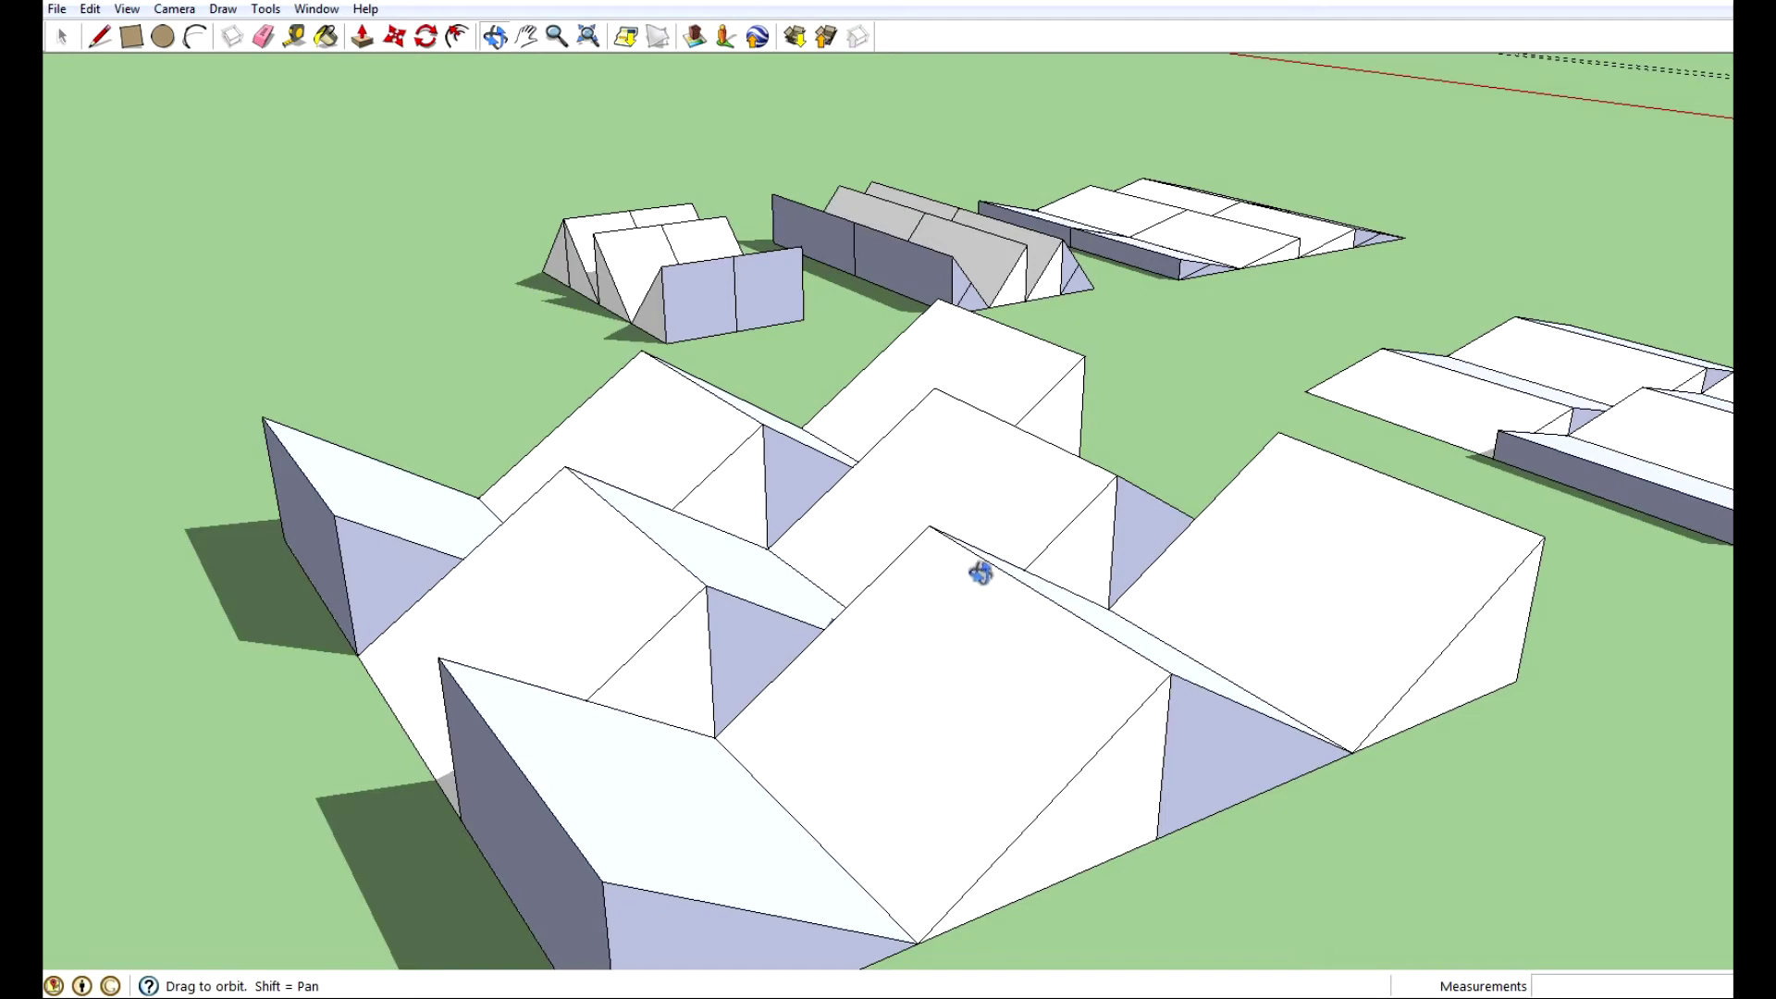
{"action": "left_click_drag", "start_coordinate": [1012, 611], "coordinate": [908, 574]}
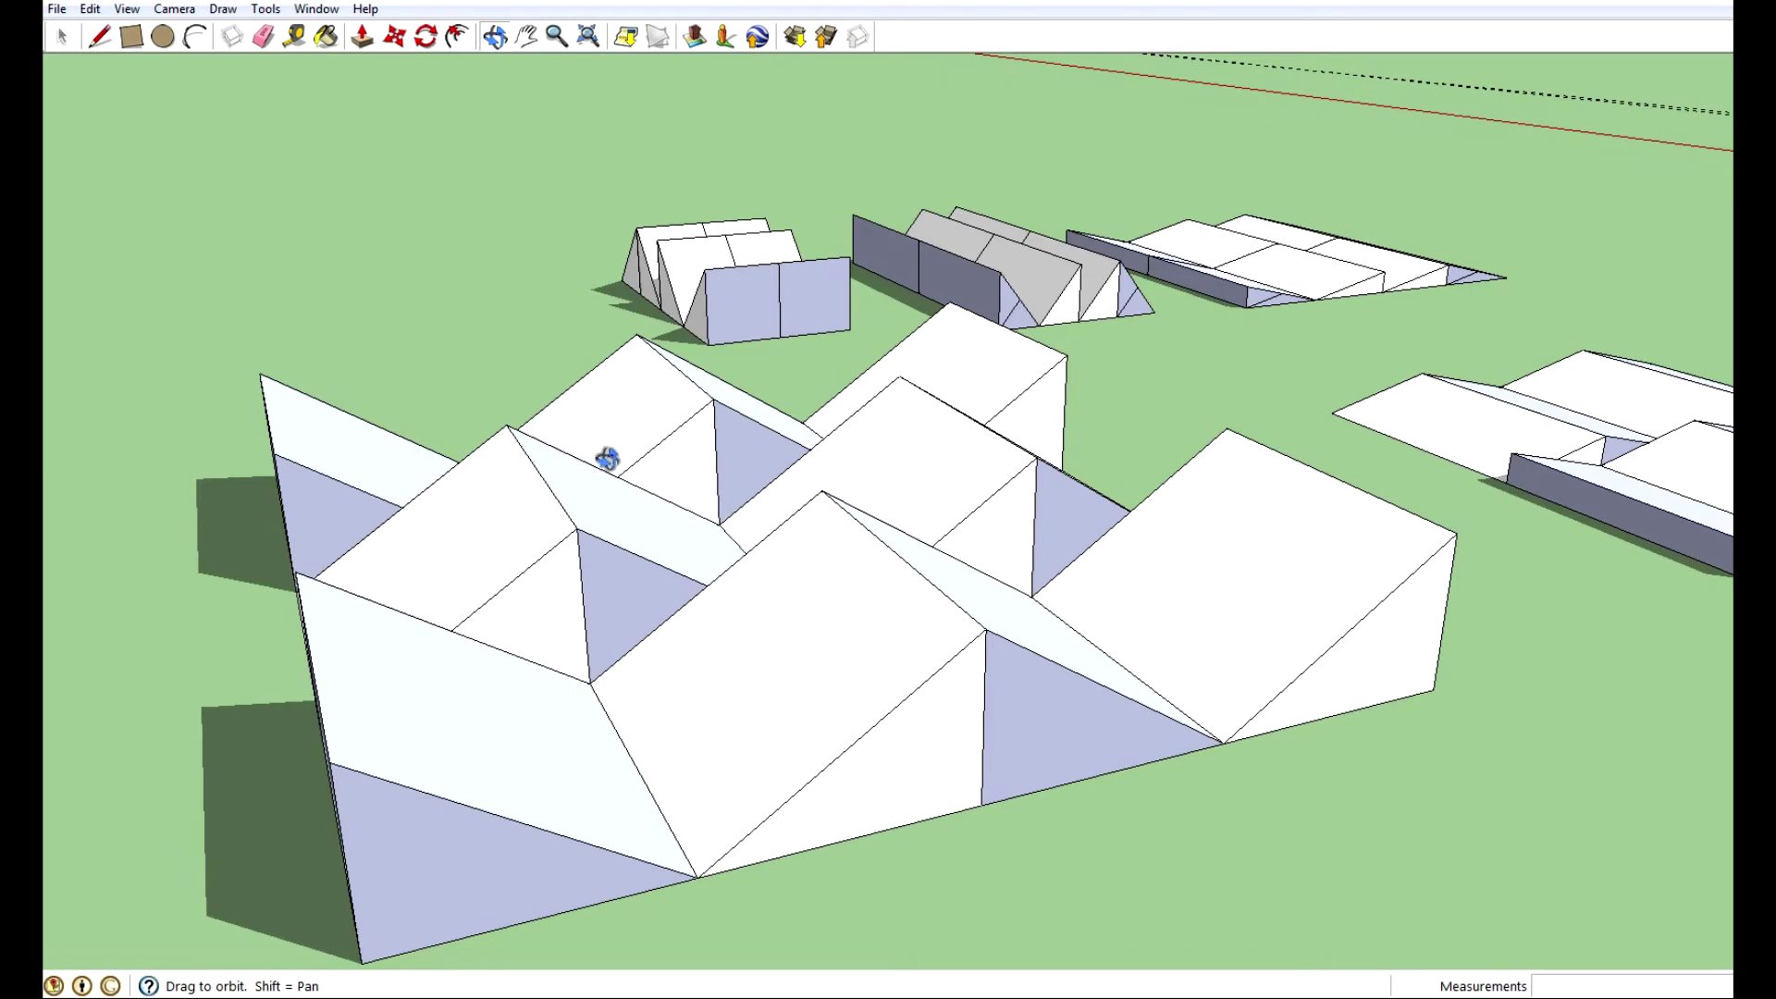
{"action": "left_click_drag", "start_coordinate": [607, 459], "coordinate": [940, 397]}
Step: Examine the two narrow steep-ridged terrain samples, including their split central ridges and sloping sides
{"action": "left_click_drag", "start_coordinate": [606, 398], "coordinate": [826, 535]}
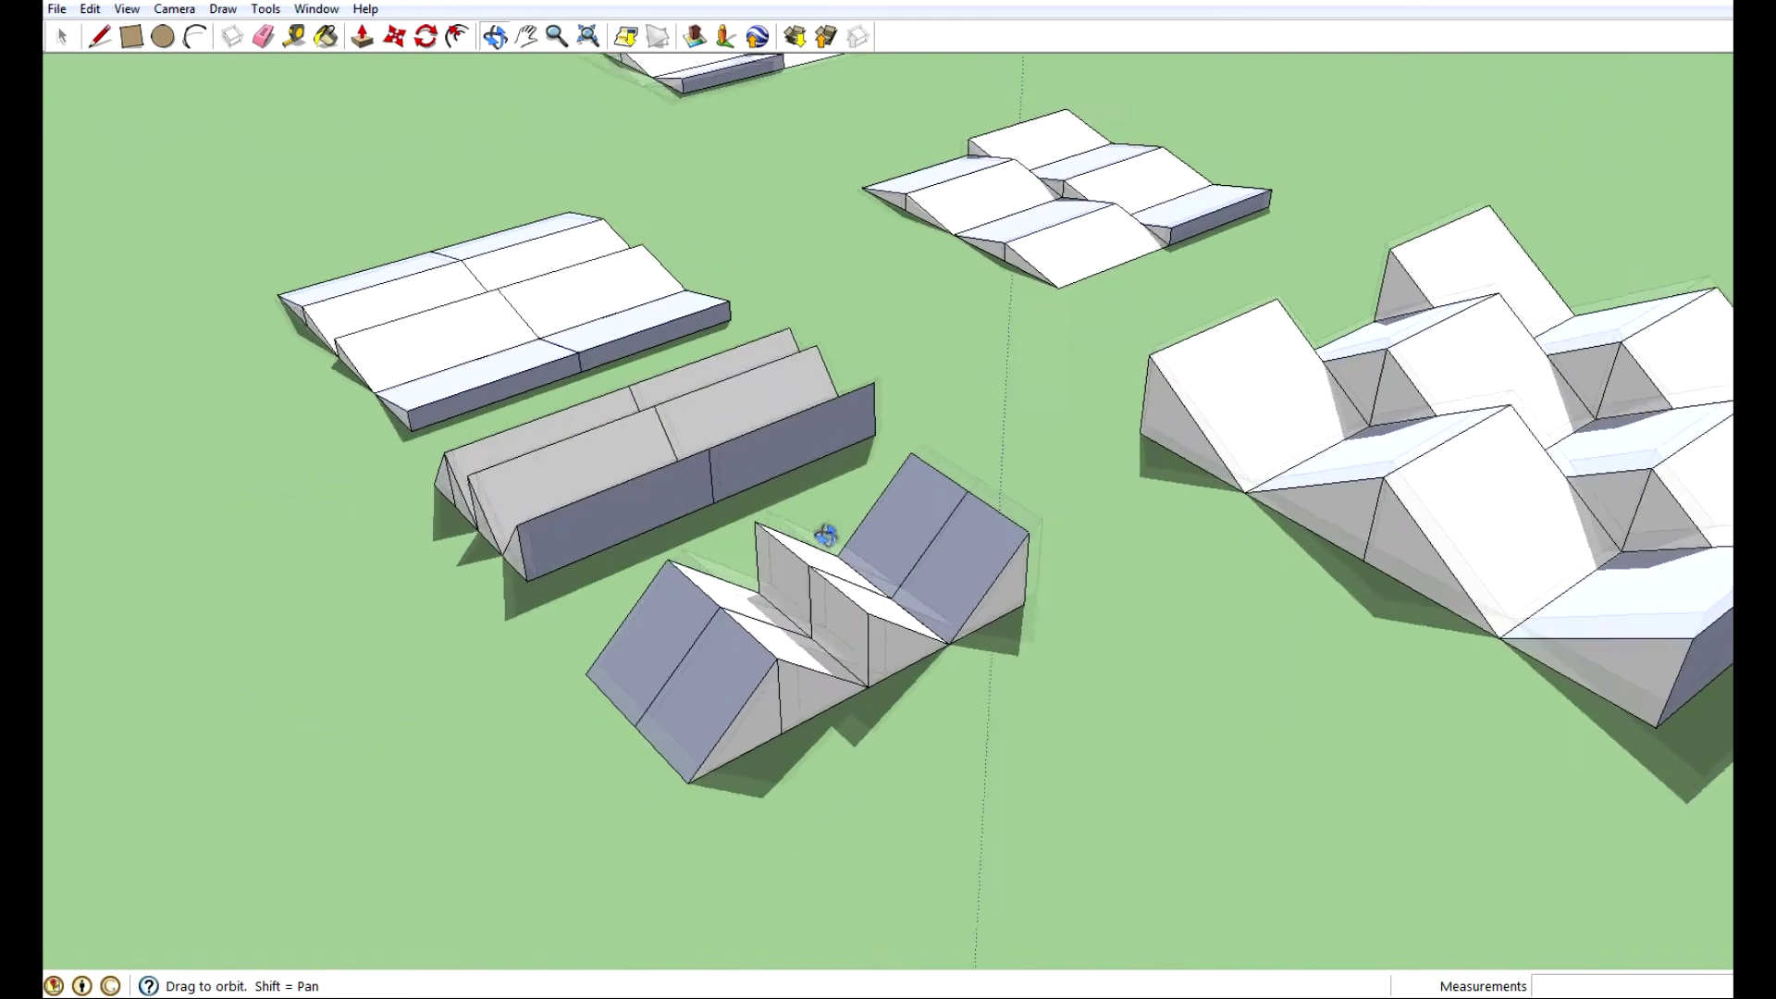
{"action": "scroll", "coordinate": [1130, 697], "scroll_direction": "up", "scroll_amount": 5}
{"action": "scroll", "coordinate": [1166, 718], "scroll_direction": "down", "scroll_amount": 2}
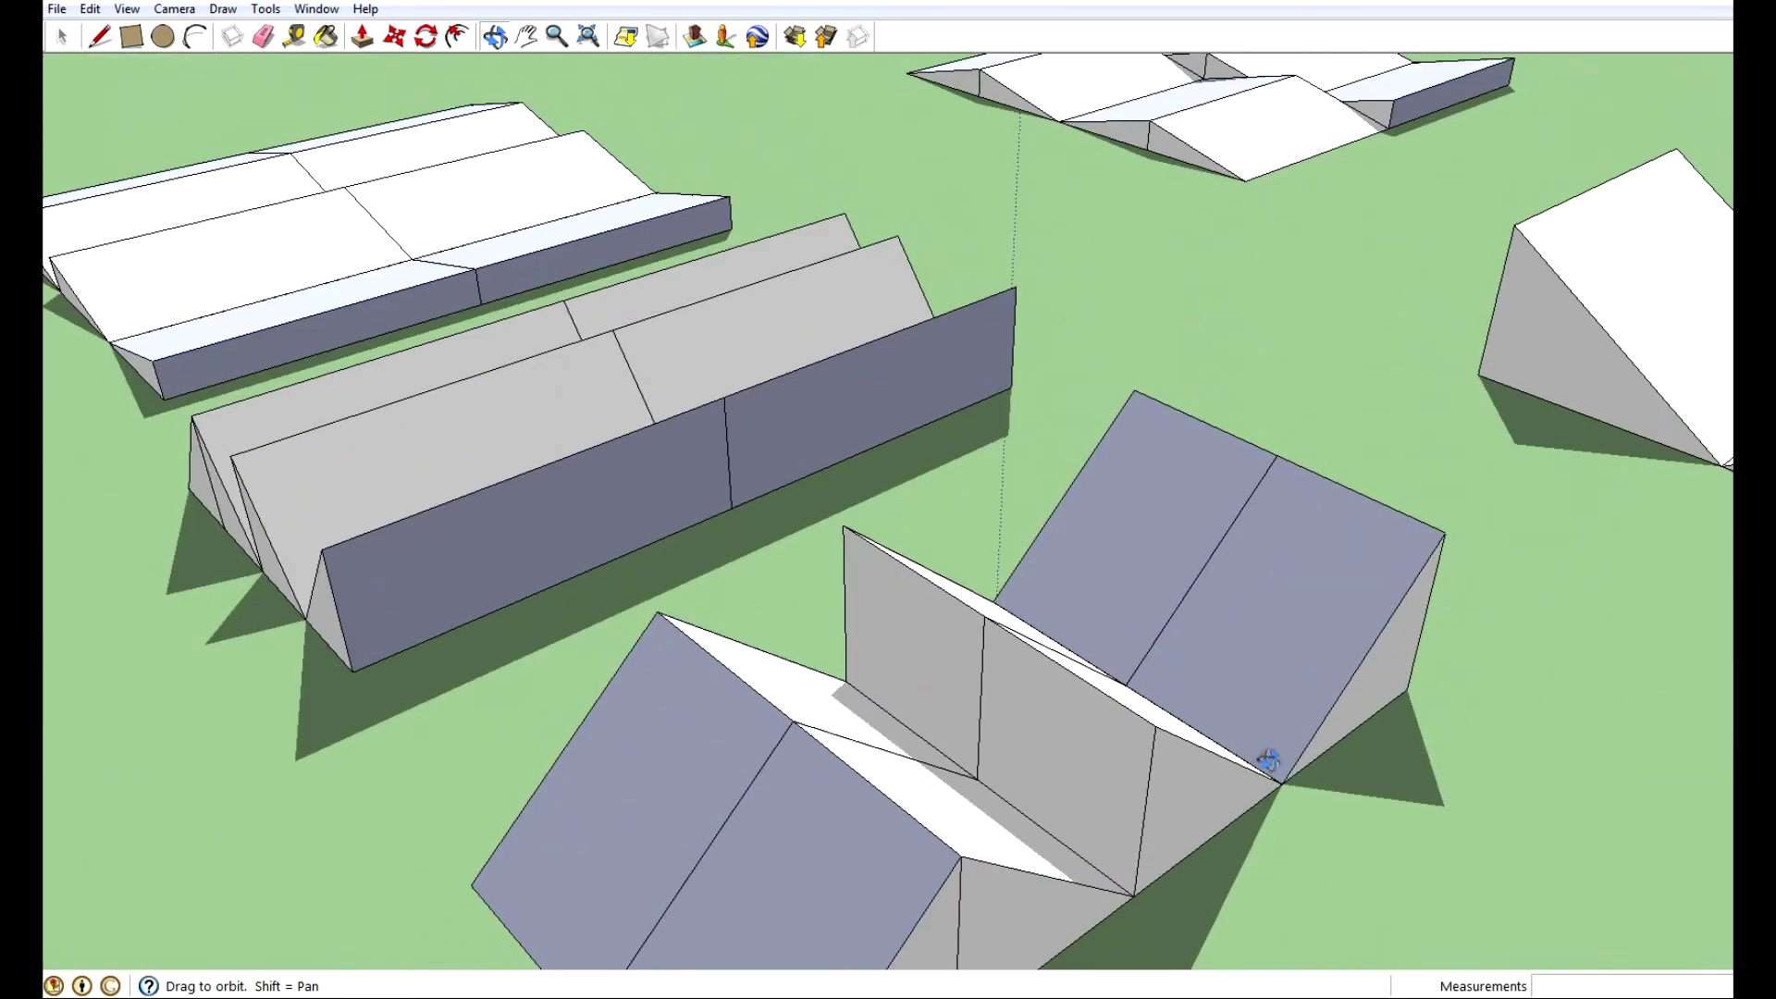
{"action": "mouse_move", "coordinate": [1269, 761]}
{"action": "left_mouse_down"}
{"action": "mouse_move", "coordinate": [991, 547]}
{"action": "mouse_move", "coordinate": [1066, 695]}
{"action": "left_mouse_up"}
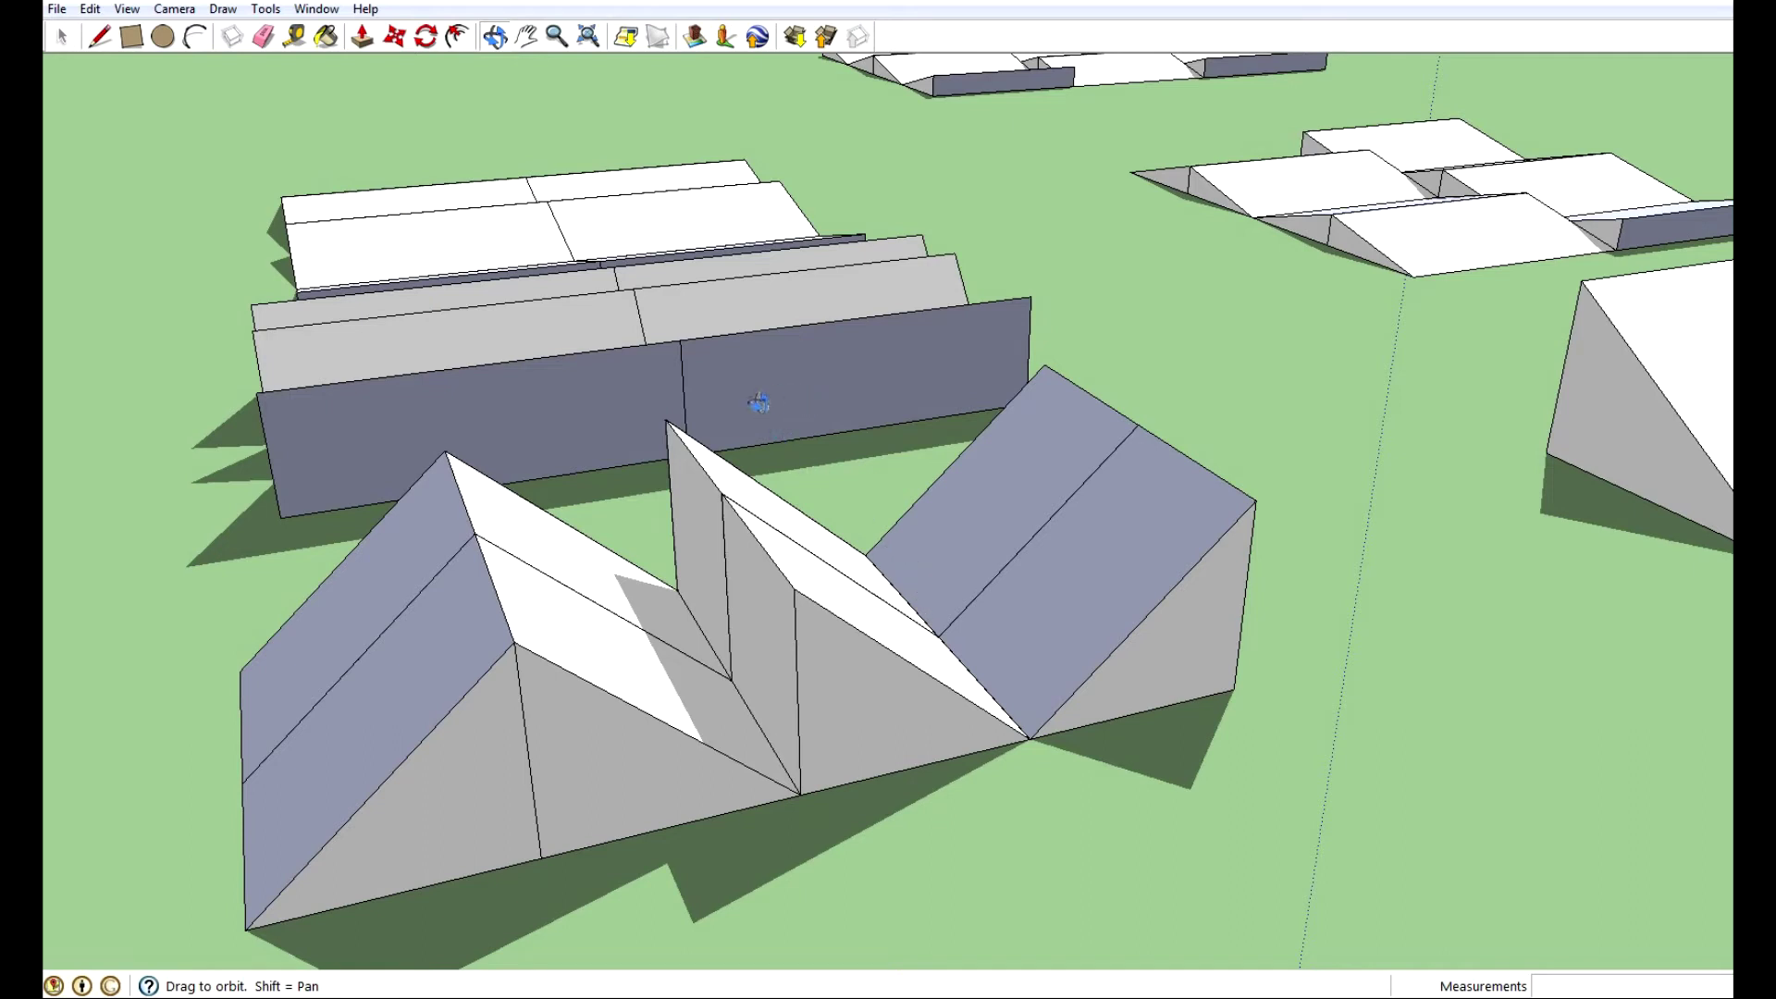
Step: Inspect the wide, shallow-ridged terrain sample and compare its gentle slopes with the steeper samples beside it
{"action": "left_click_drag", "start_coordinate": [598, 400], "coordinate": [1249, 441]}
{"action": "left_click_drag", "start_coordinate": [1088, 469], "coordinate": [1217, 396]}
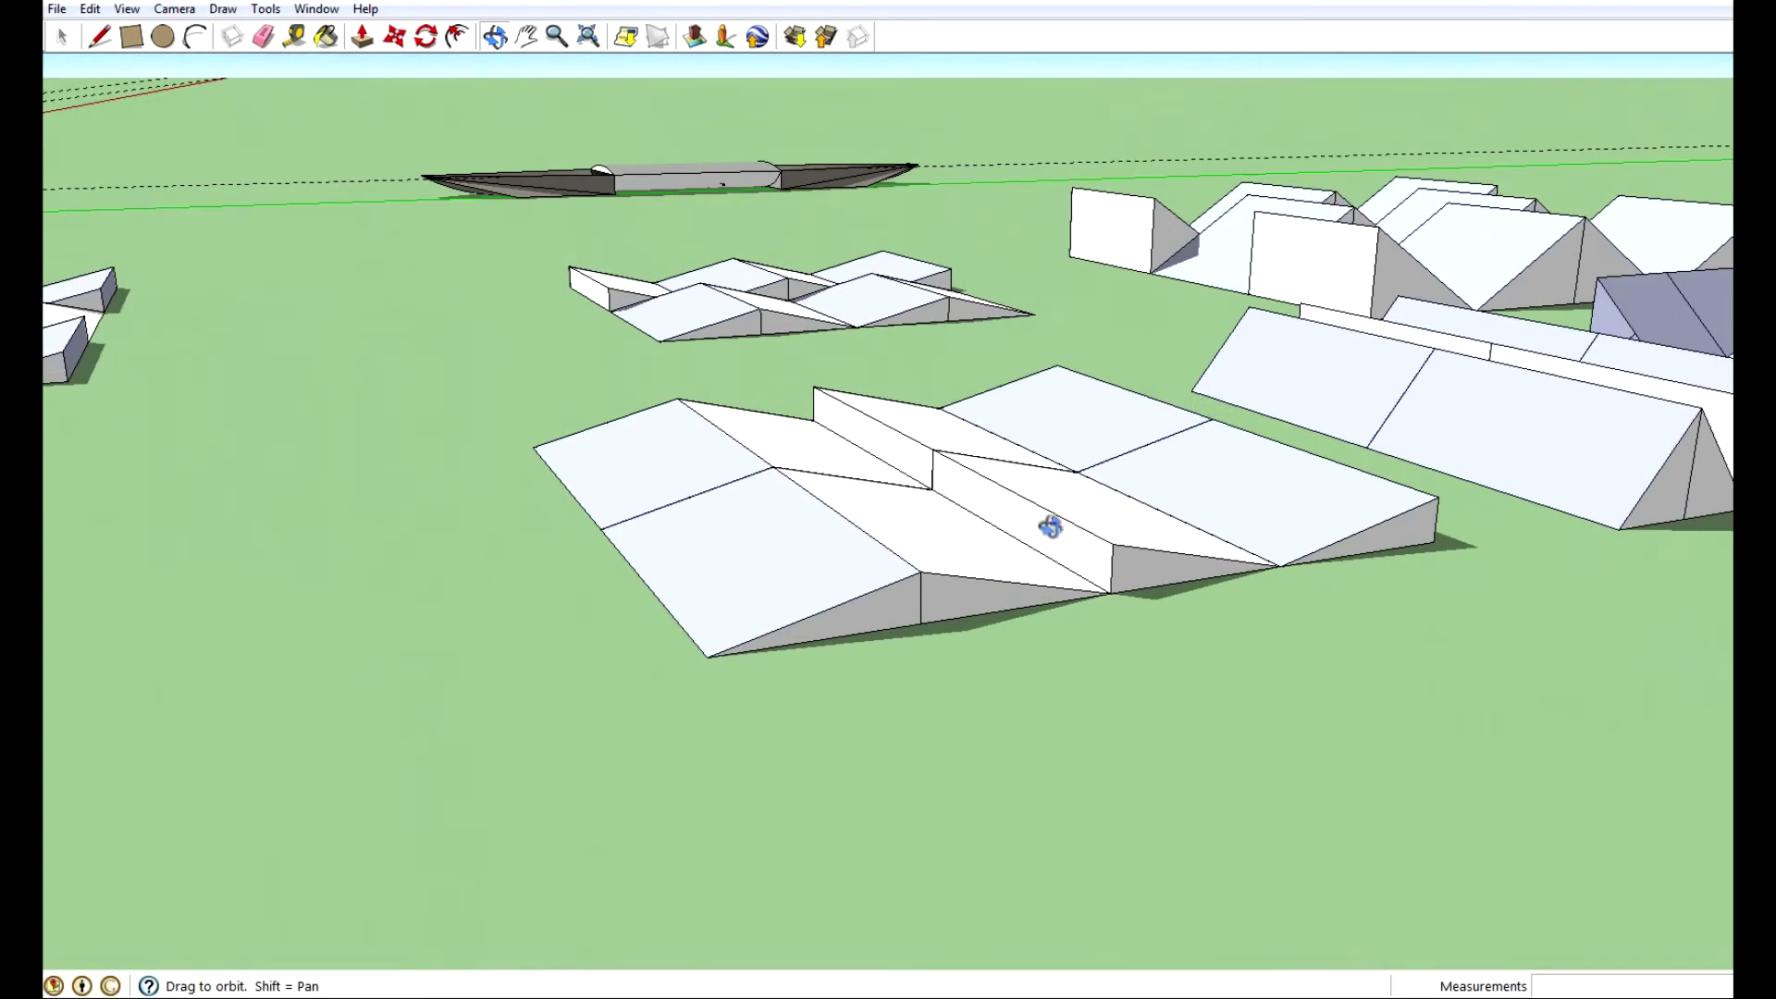
{"action": "left_click_drag", "start_coordinate": [1043, 496], "coordinate": [922, 492]}
{"action": "scroll", "coordinate": [916, 492], "scroll_direction": "up", "scroll_amount": 2}
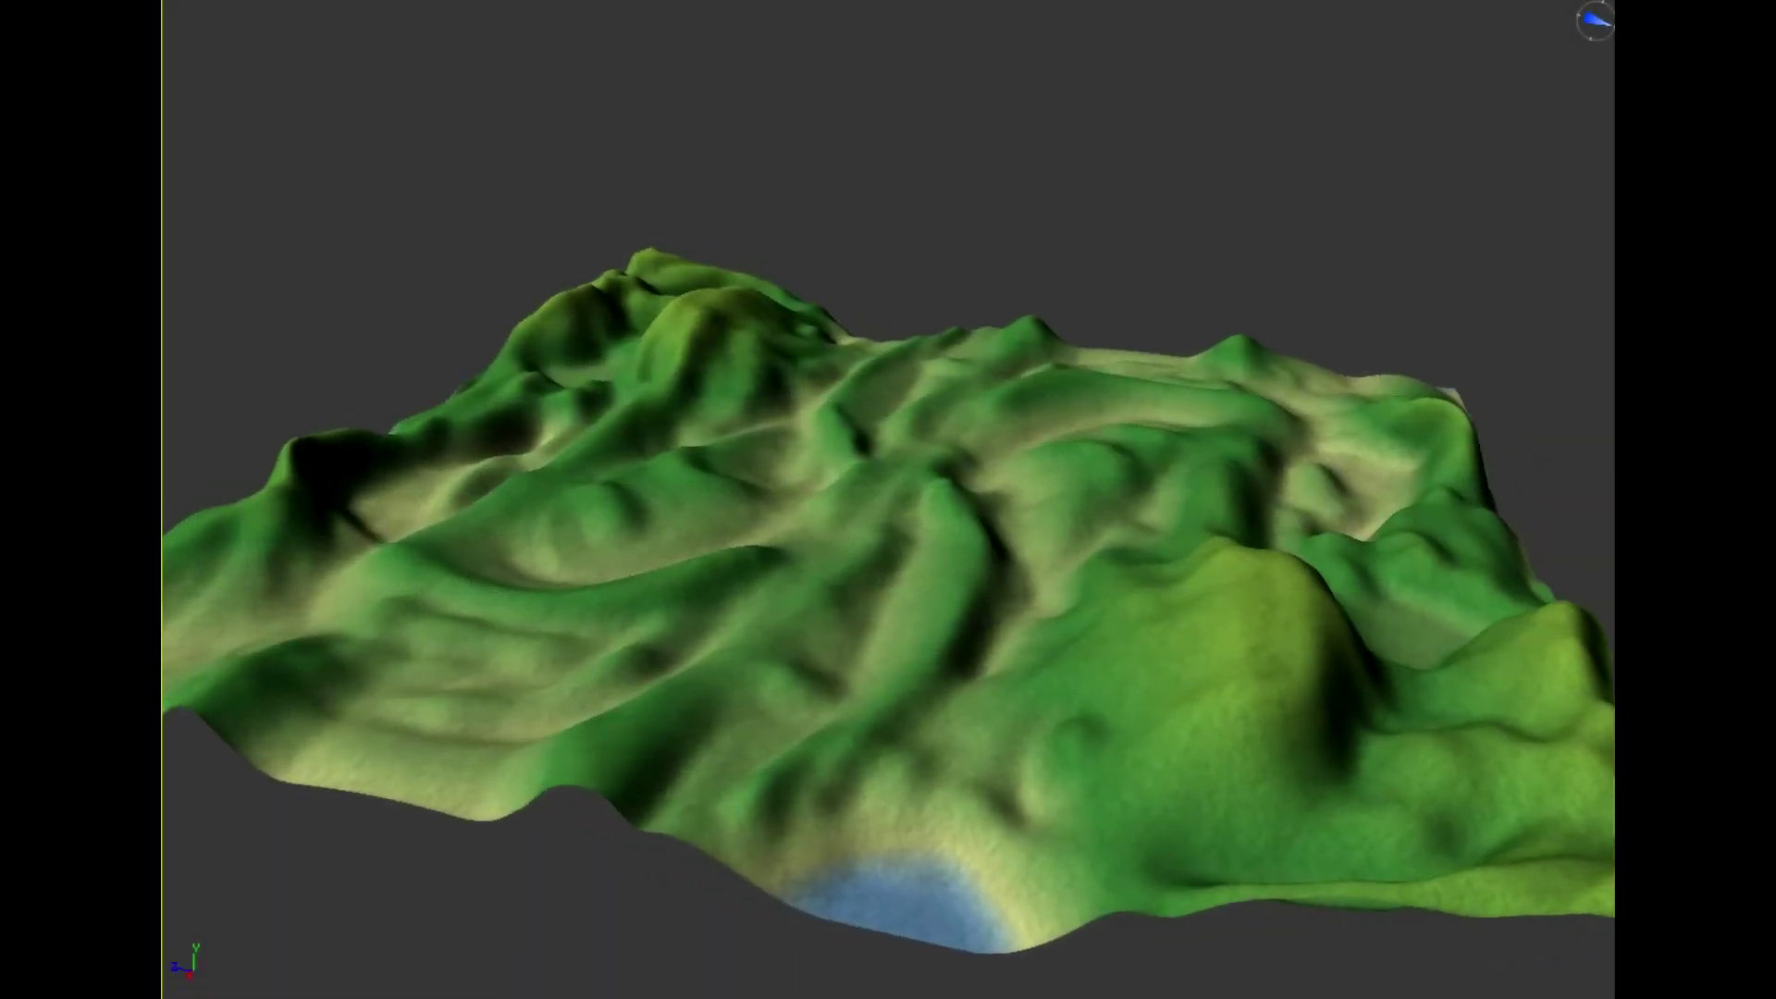
Step: Examine the 3D terrain model from the lake edge, following its winding central ridges and valleys towards the far hills
{"action": "middle_click_drag", "start_coordinate": [445, 431], "coordinate": [534, 431]}
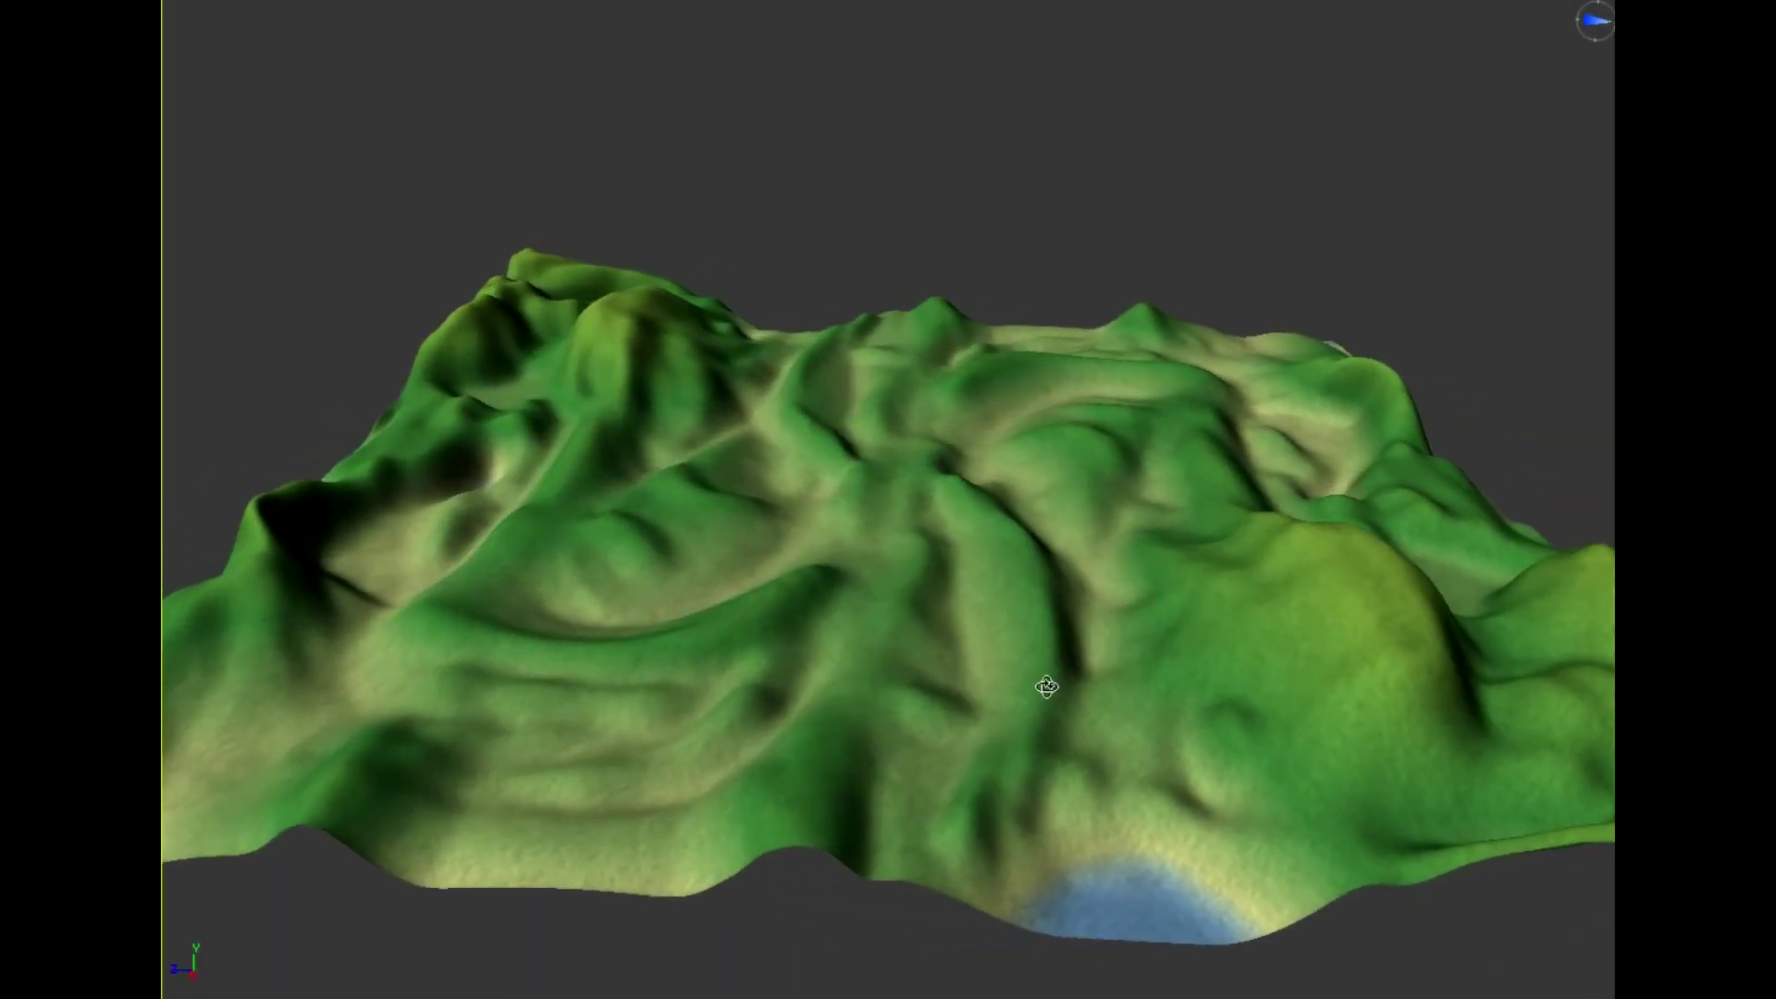
{"action": "middle_click_drag", "start_coordinate": [1046, 686], "coordinate": [1481, 629]}
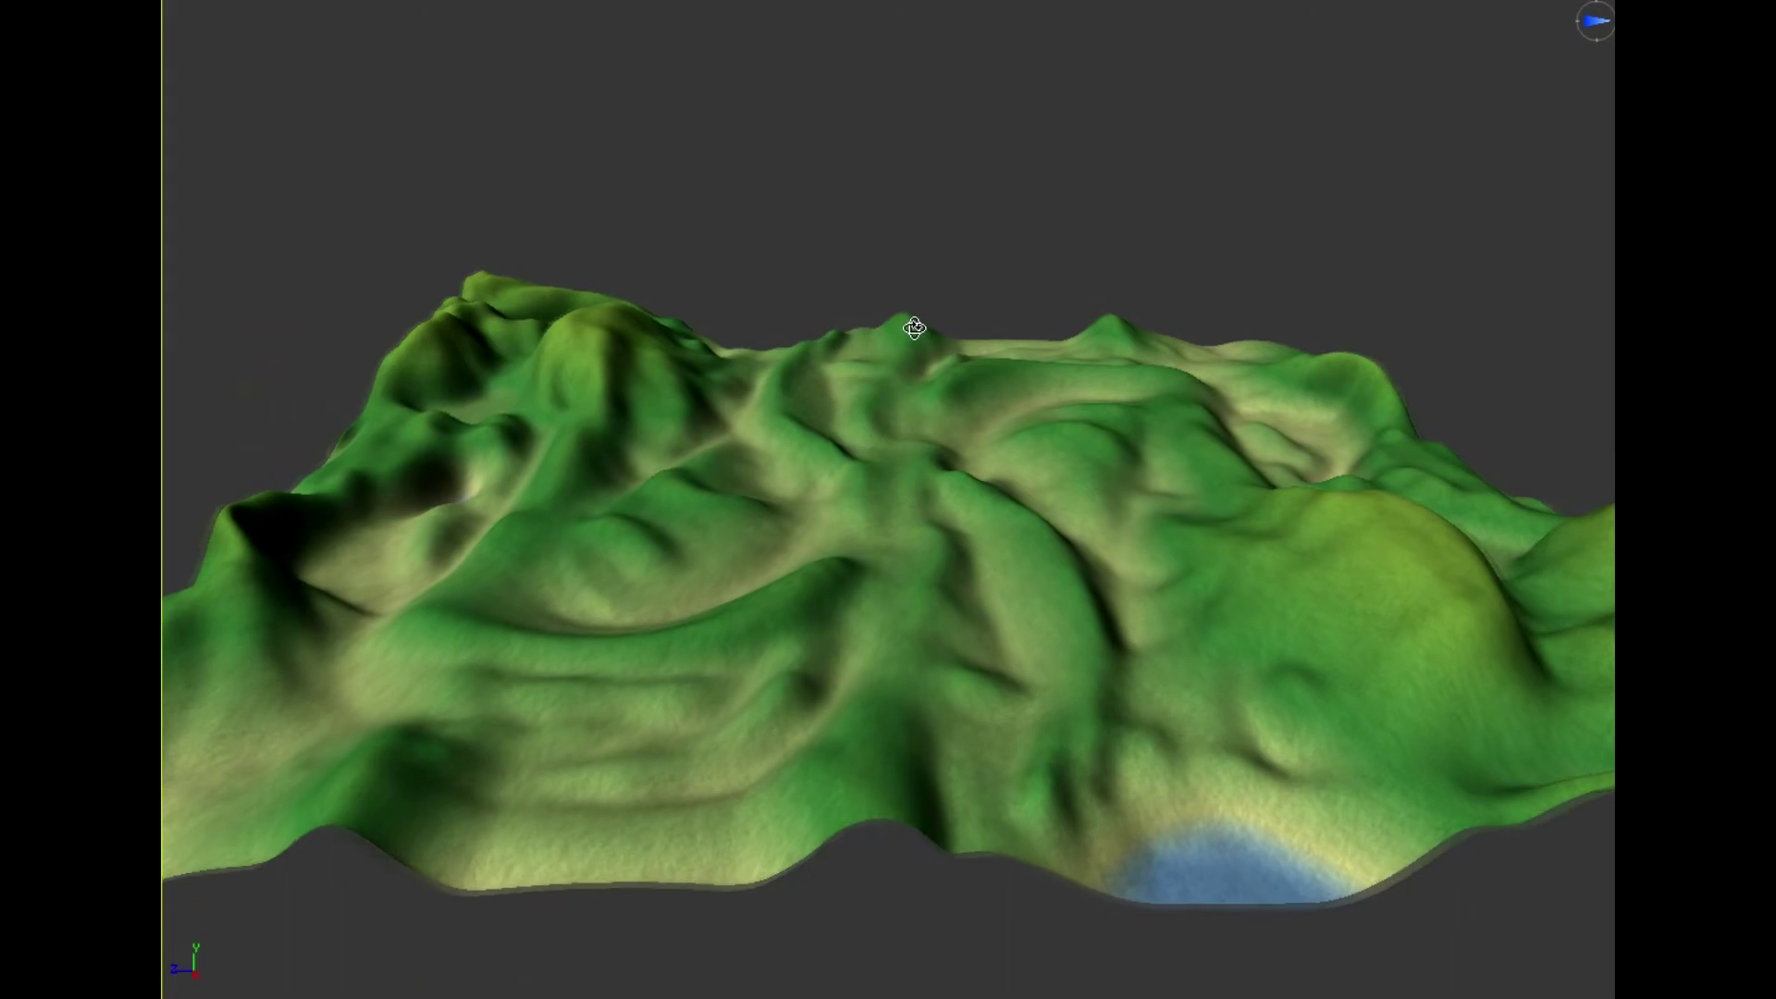
{"action": "key", "text": "w"}
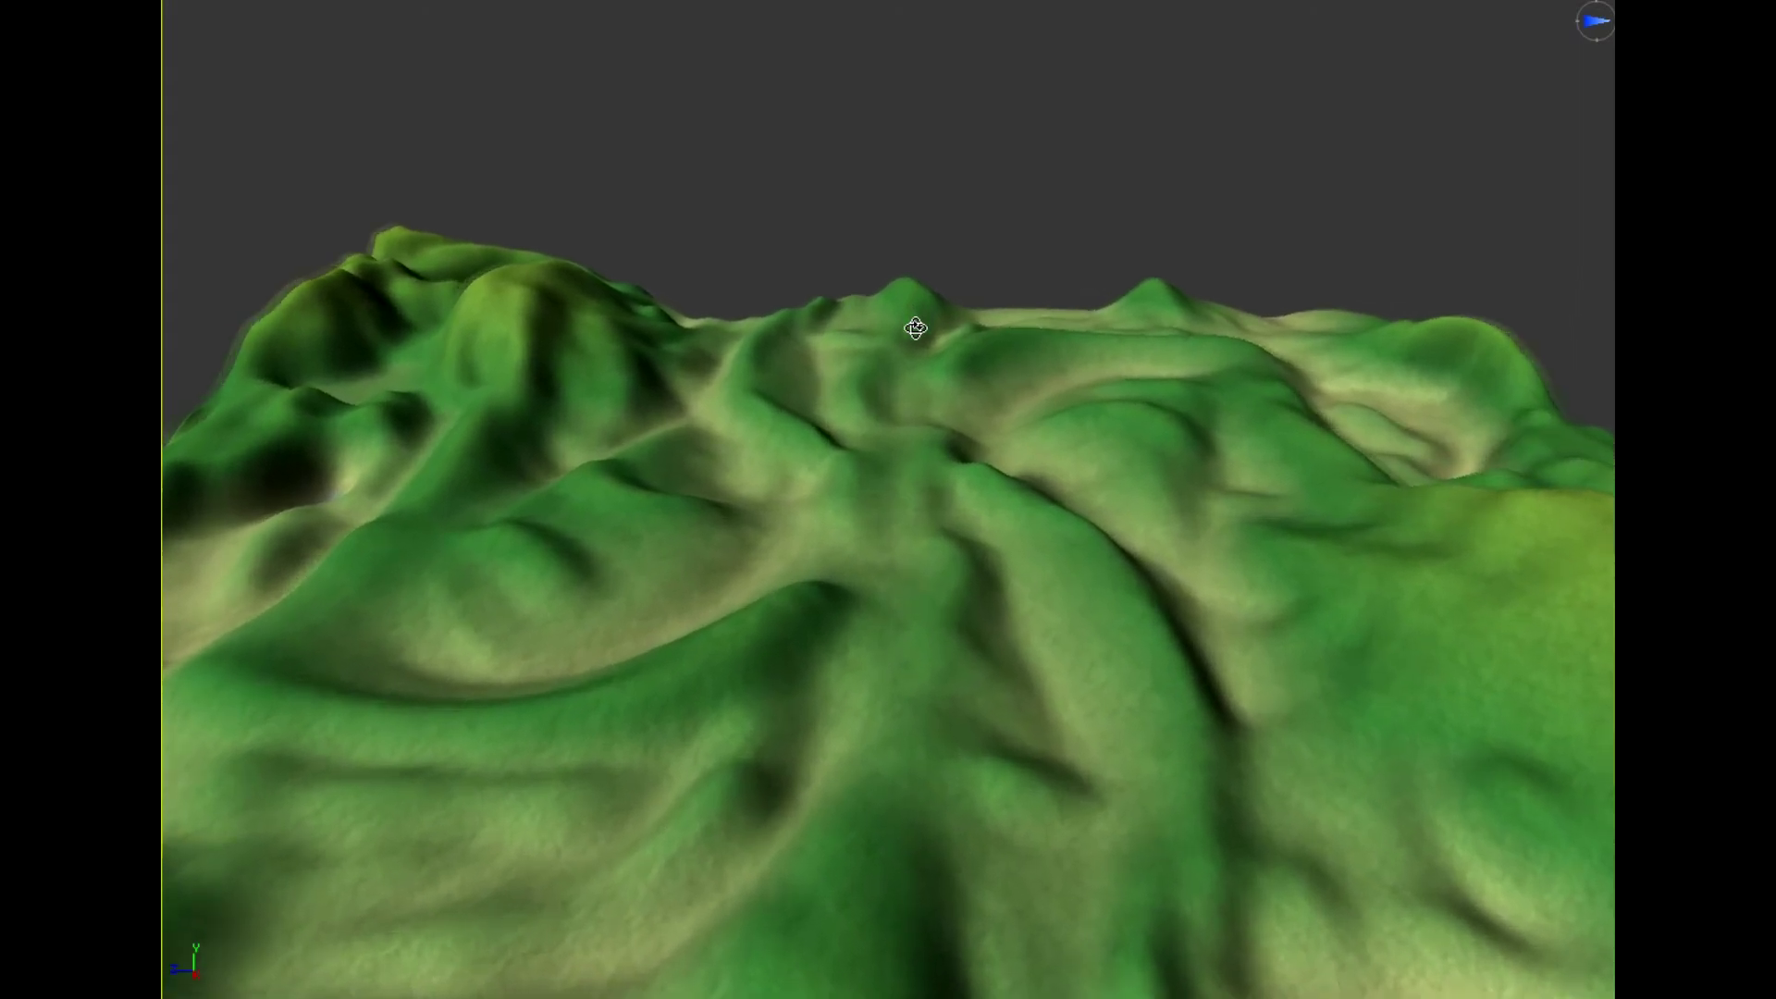
{"action": "scroll", "coordinate": [916, 328], "scroll_direction": "up", "scroll_amount": 6}
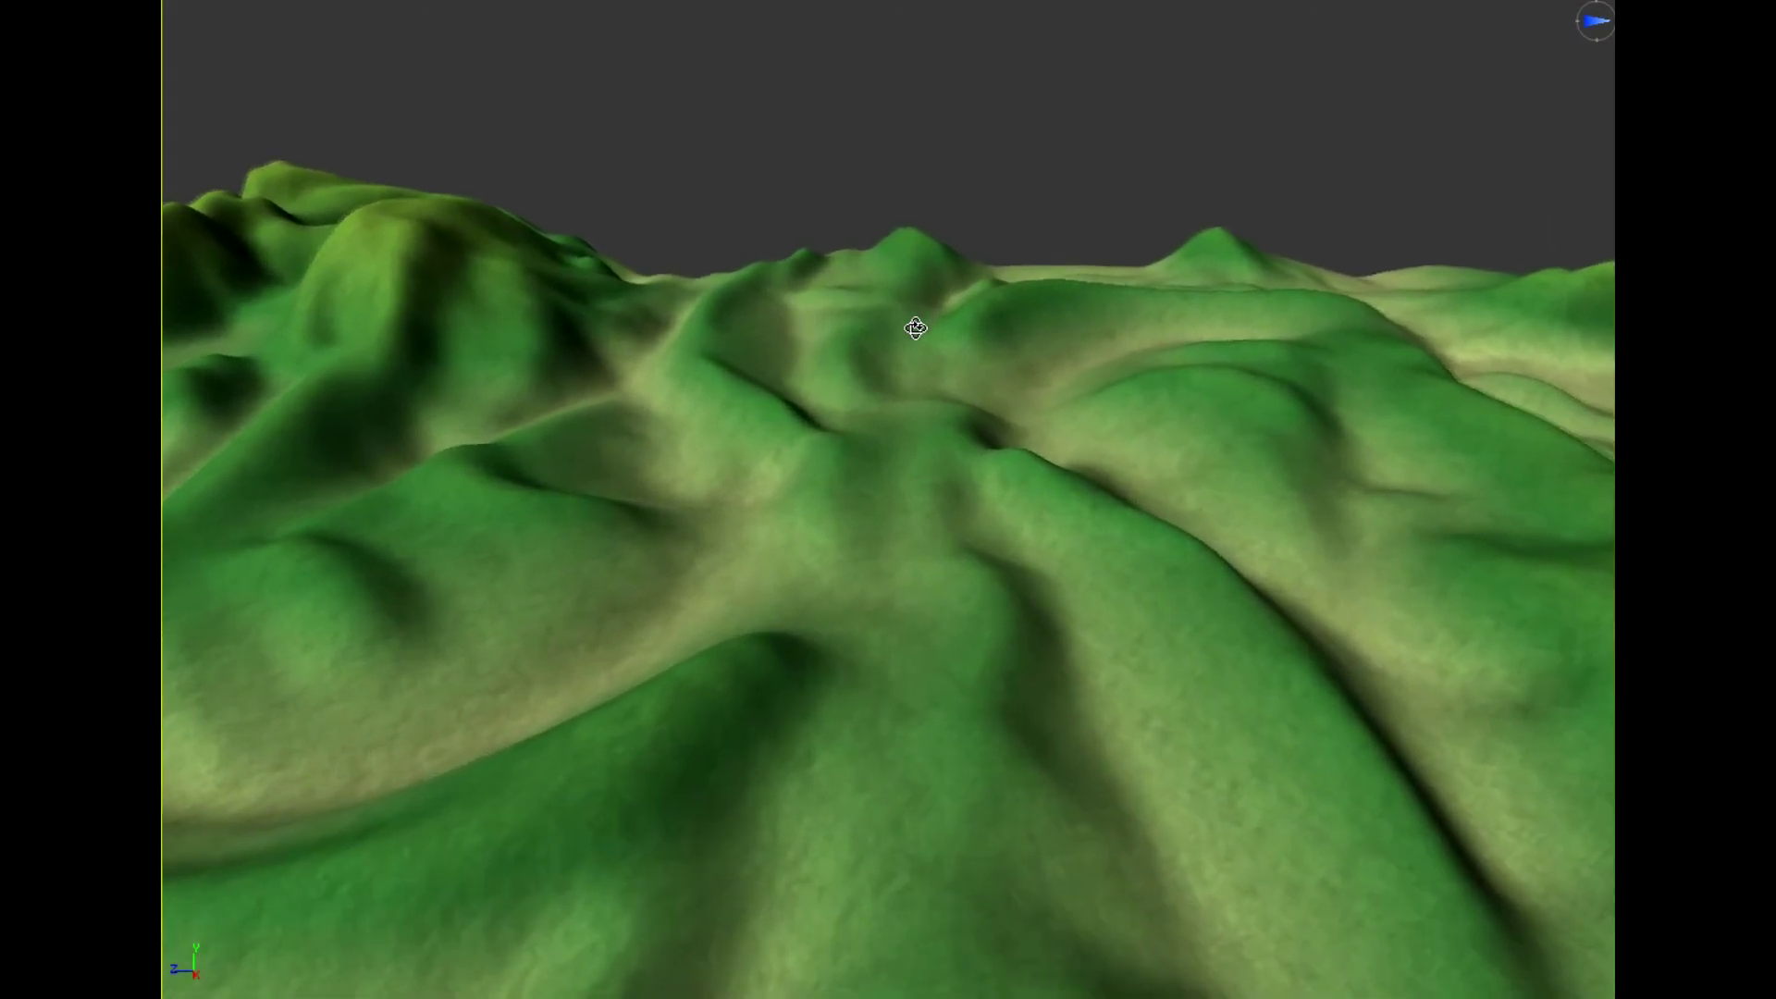
{"action": "scroll", "coordinate": [916, 329], "scroll_direction": "up", "scroll_amount": 3}
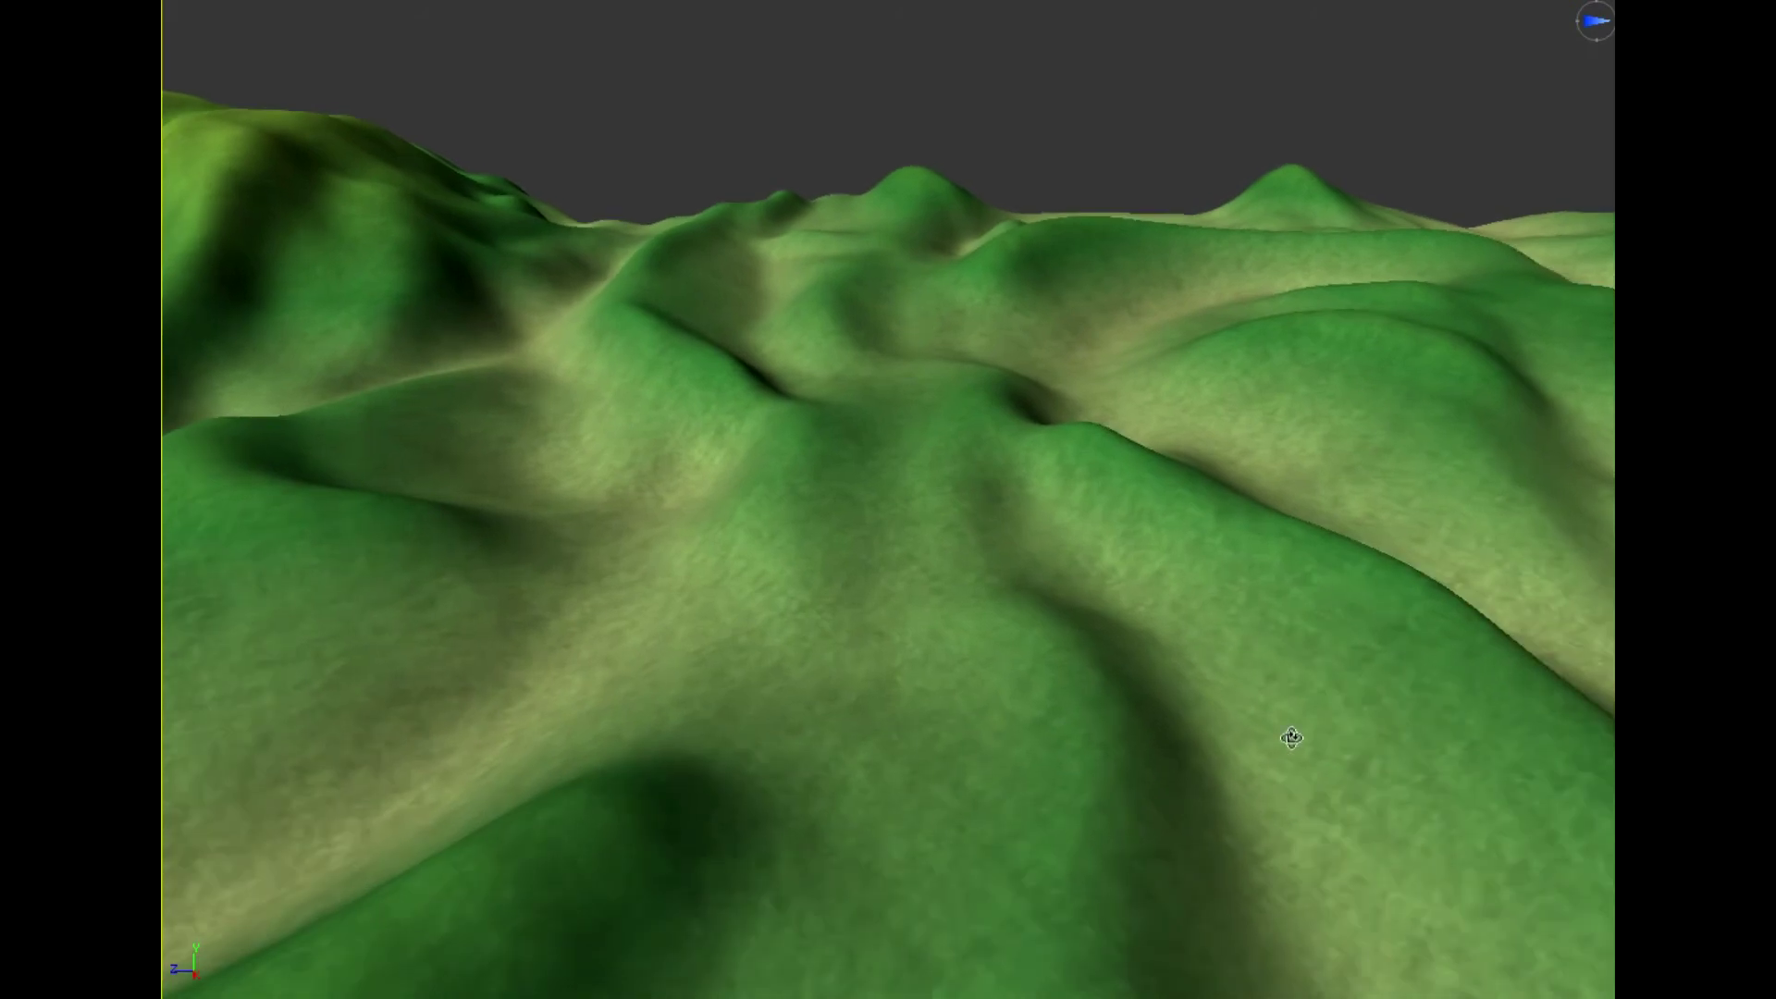
Step: Inspect the terrain model's ridges and the valley between them from close to ground level
{"action": "middle_click_drag", "start_coordinate": [1292, 738], "coordinate": [1387, 618]}
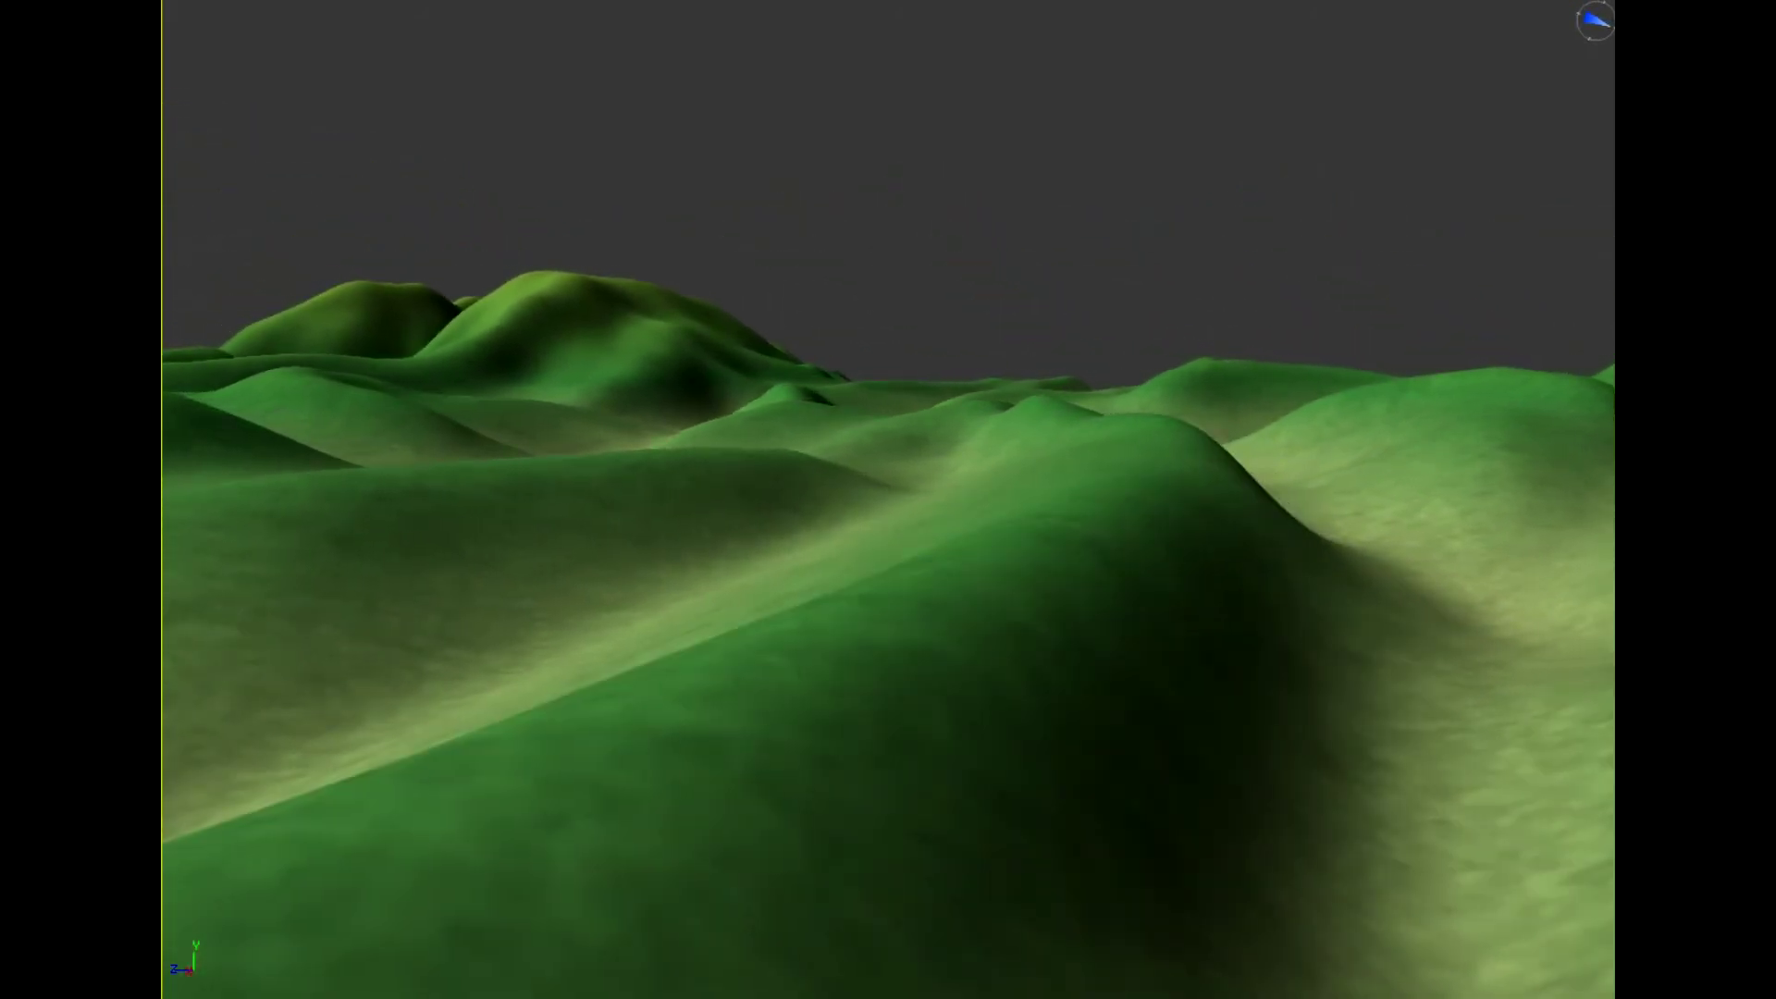
{"action": "middle_click_drag", "start_coordinate": [1416, 734], "coordinate": [1333, 734]}
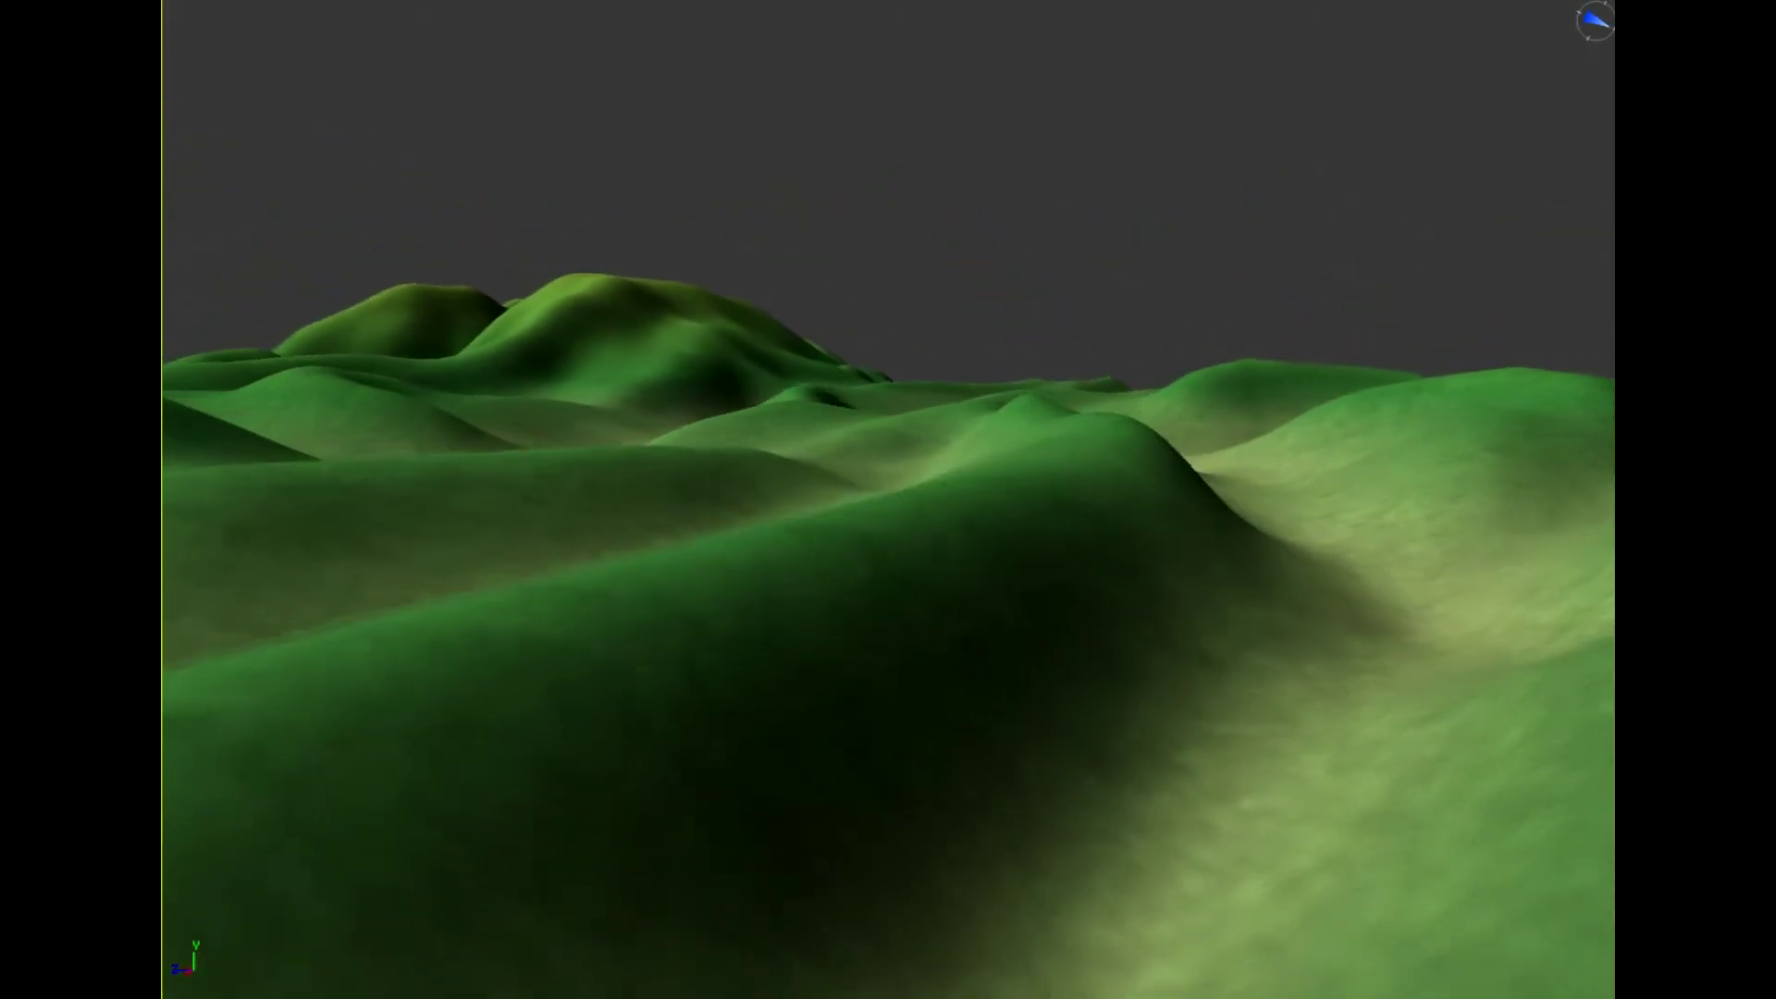
{"action": "middle_click_drag", "start_coordinate": [1249, 629], "coordinate": [1224, 637], "text": "alt"}
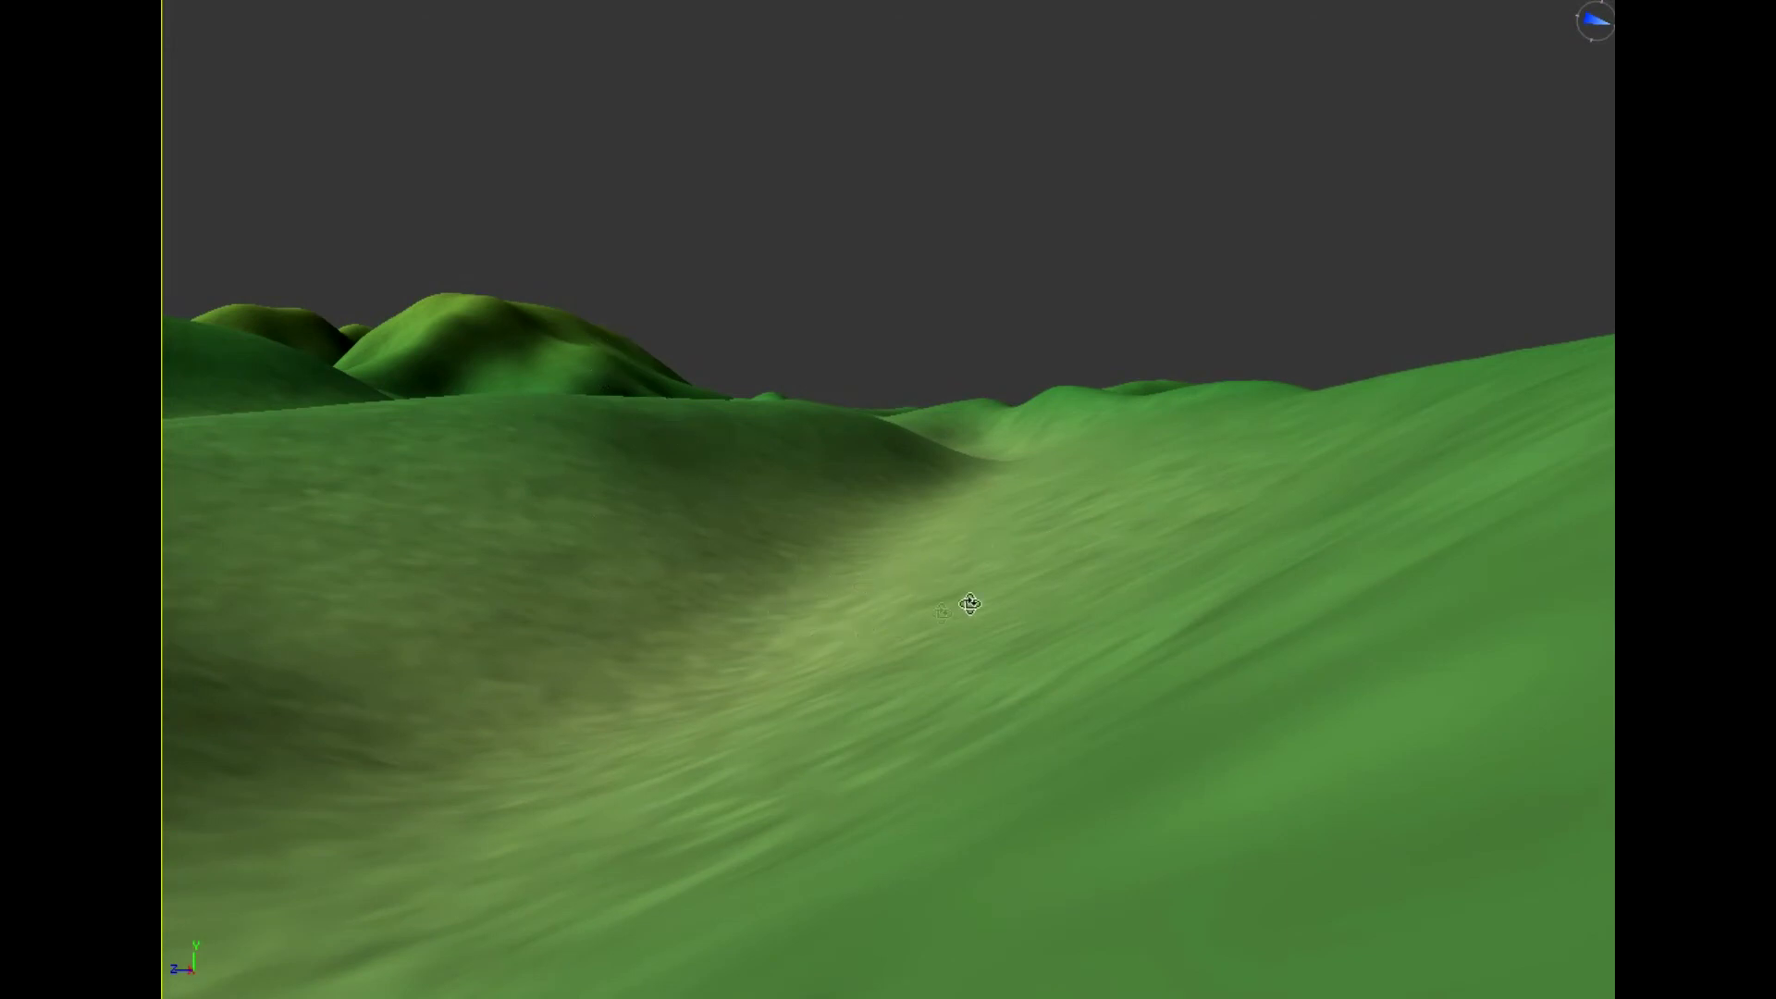
{"action": "mouse_move", "coordinate": [1387, 373]}
{"action": "left_mouse_down"}
{"action": "mouse_move", "coordinate": [1480, 373]}
{"action": "mouse_move", "coordinate": [1408, 385]}
{"action": "left_mouse_up"}
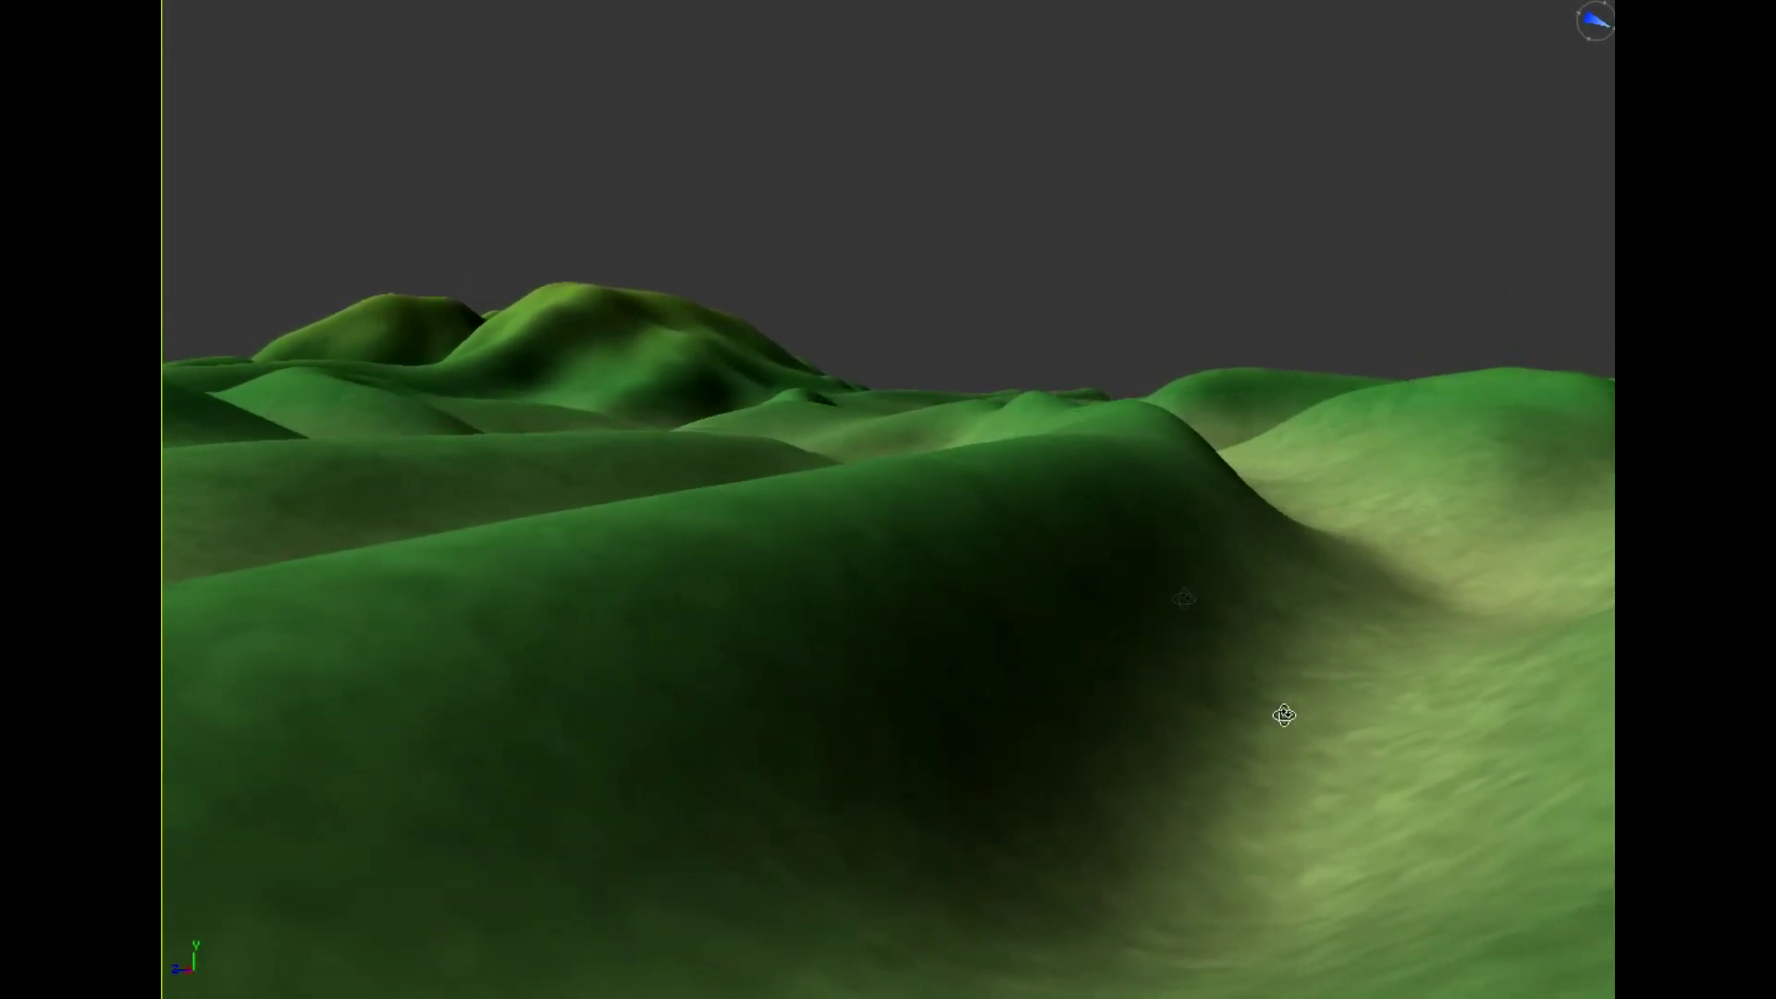
{"action": "left_click_drag", "start_coordinate": [1341, 742], "coordinate": [1356, 670]}
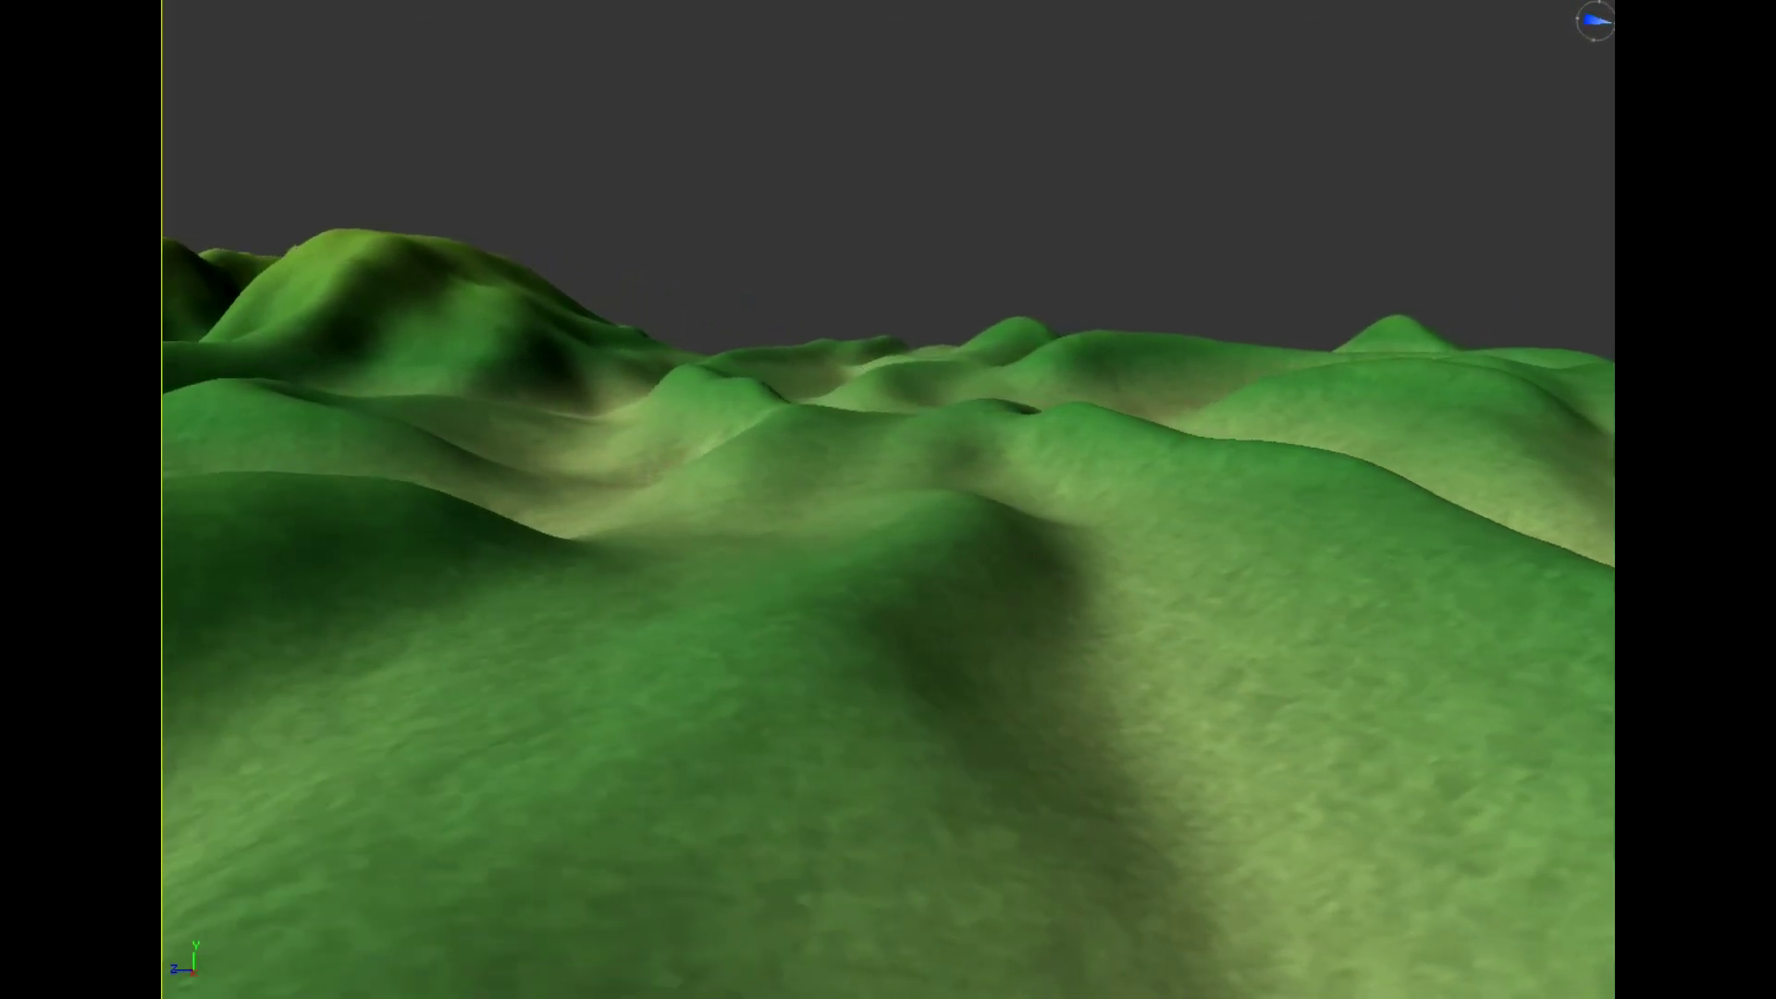
{"action": "scroll", "coordinate": [888, 652], "scroll_direction": "down", "scroll_amount": 2}
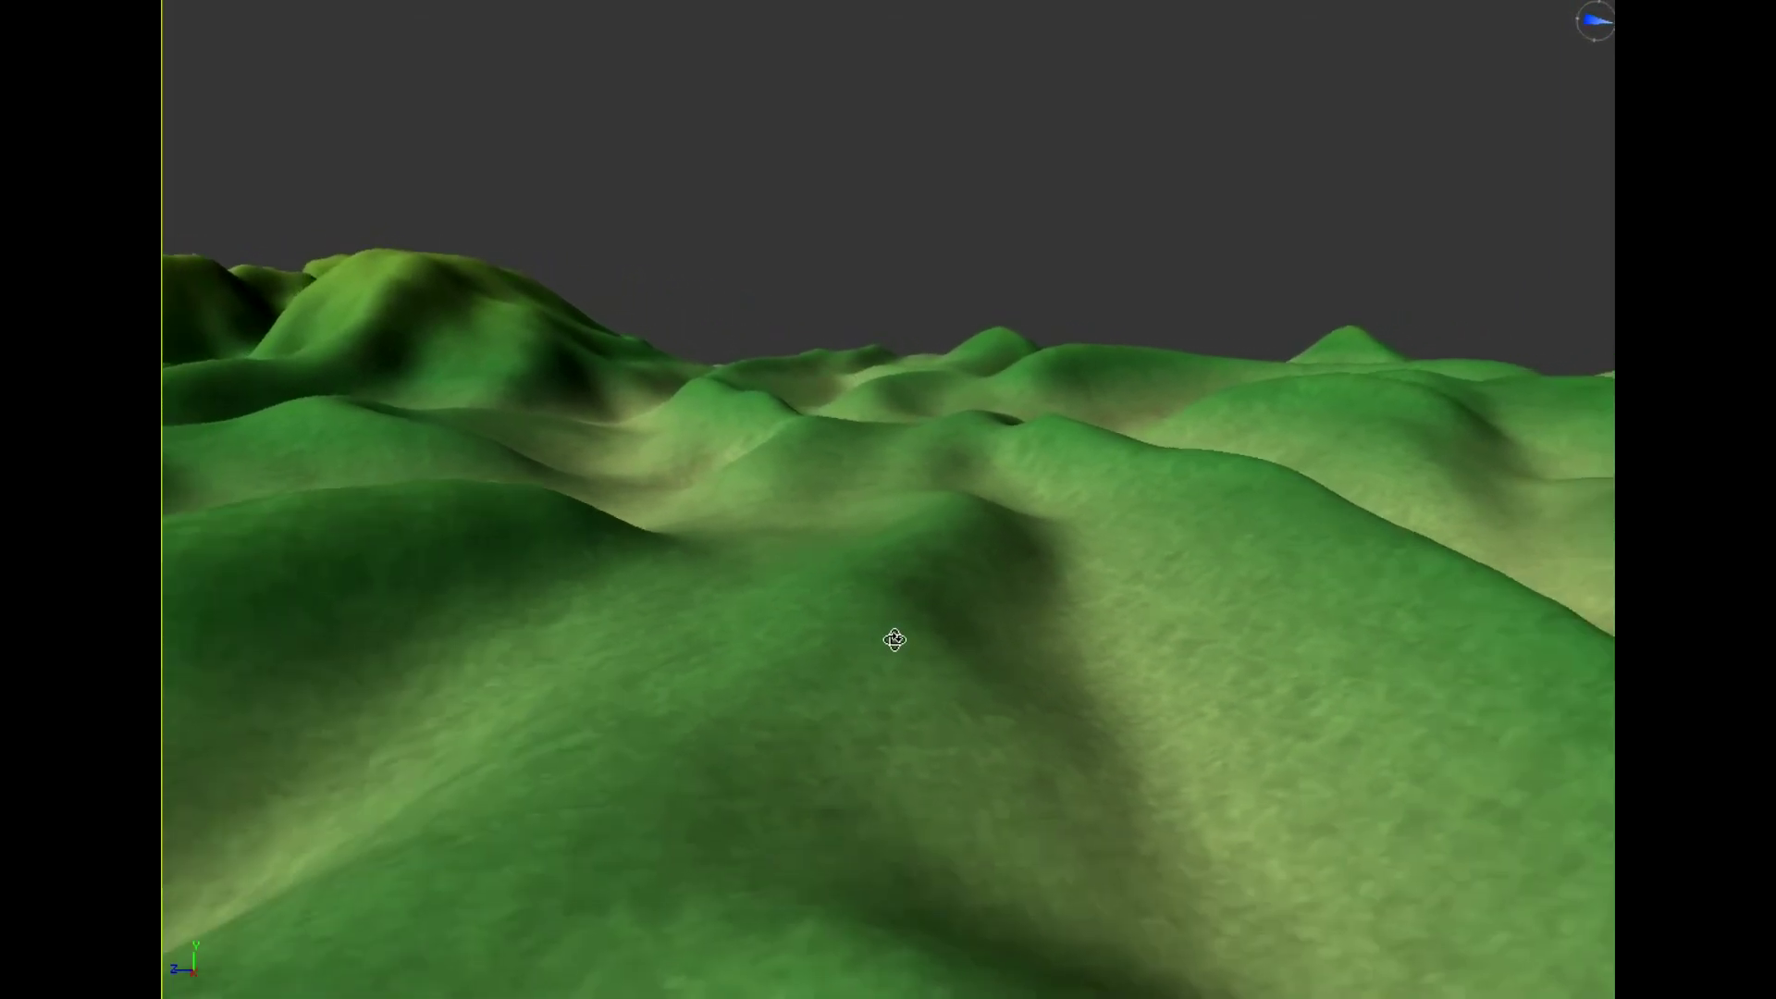
Step: Examine the terrain's overall layout from directly above, then its ridges in perspective
{"action": "key", "text": "t"}
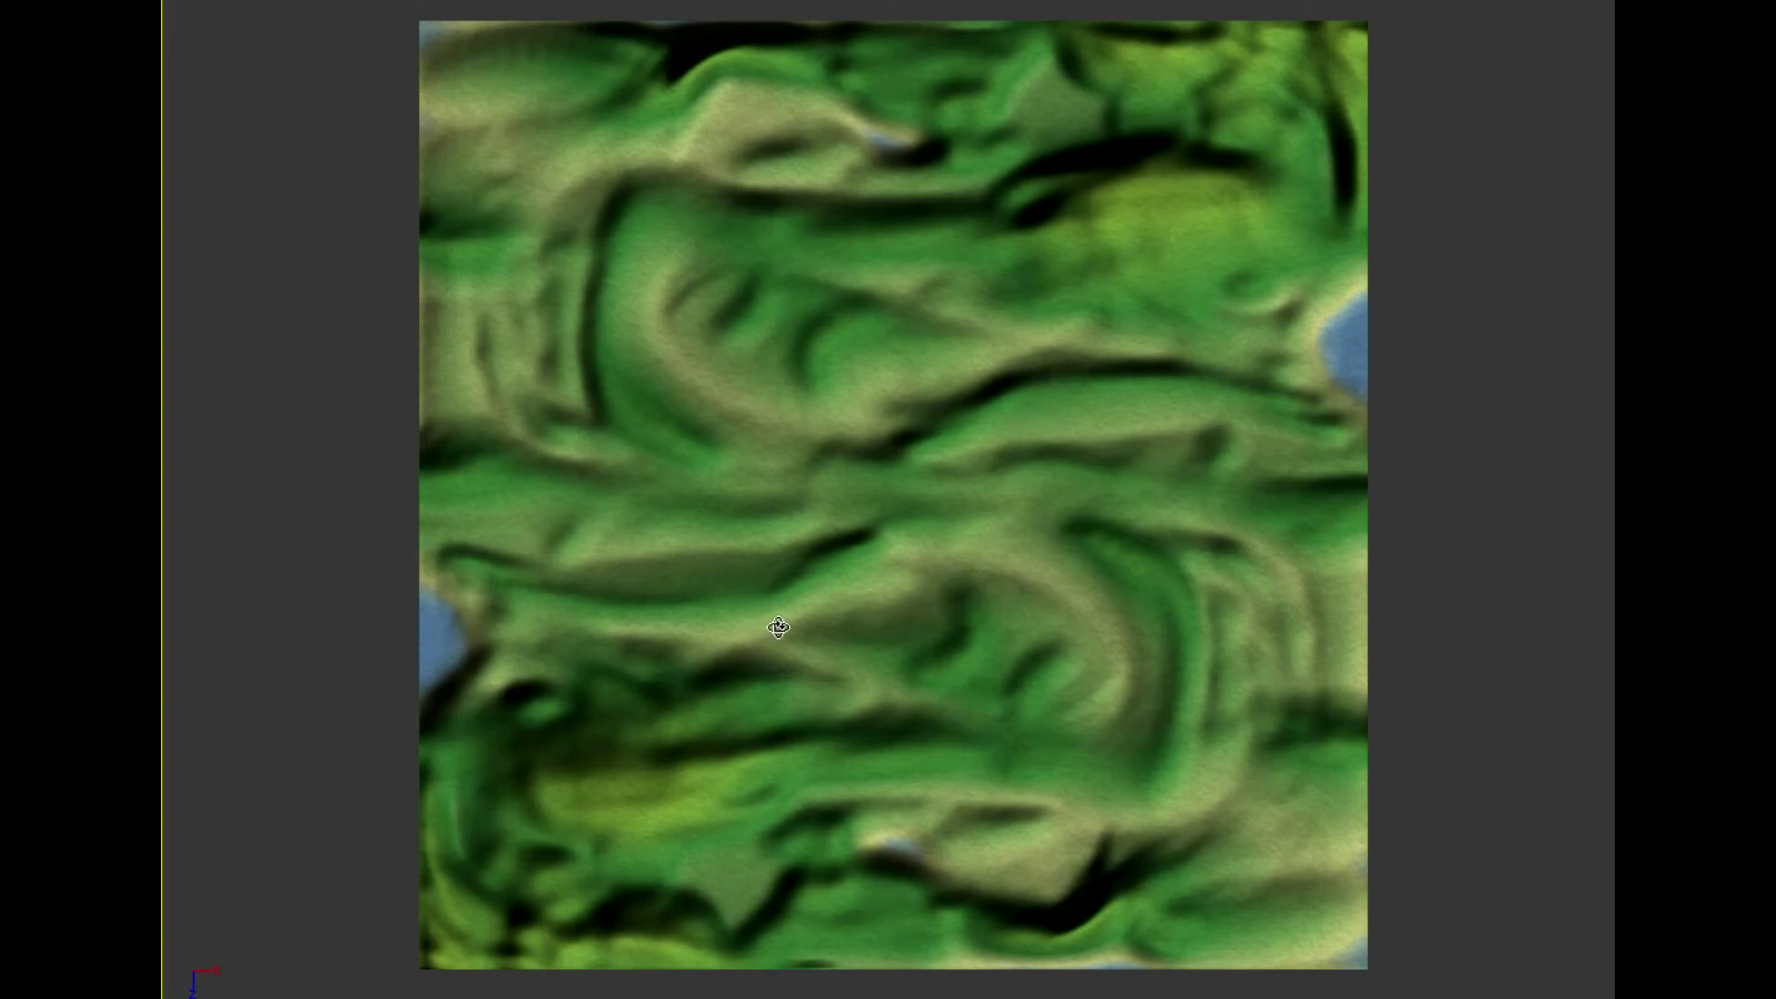
{"action": "key", "text": "p"}
{"action": "mouse_move", "coordinate": [931, 591]}
{"action": "left_mouse_down"}
{"action": "mouse_move", "coordinate": [920, 582]}
{"action": "mouse_move", "coordinate": [953, 602]}
{"action": "left_mouse_up"}
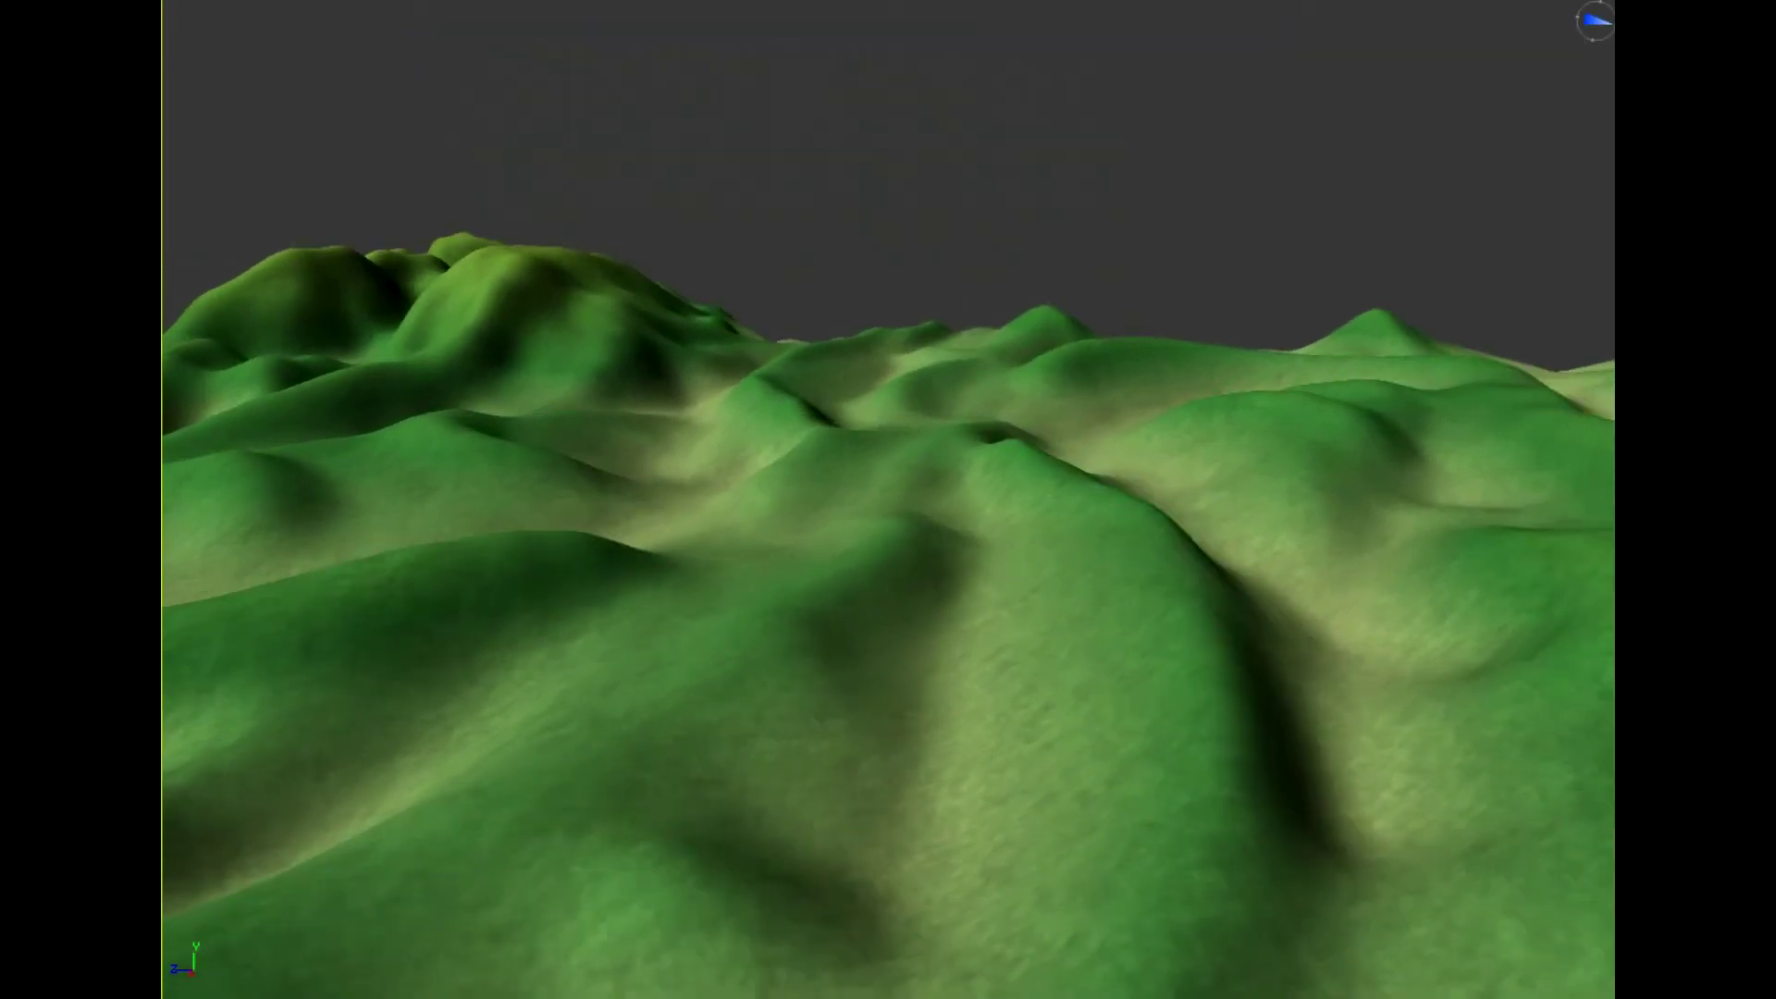
{"action": "scroll", "coordinate": [1134, 456], "scroll_direction": "down", "scroll_amount": 2}
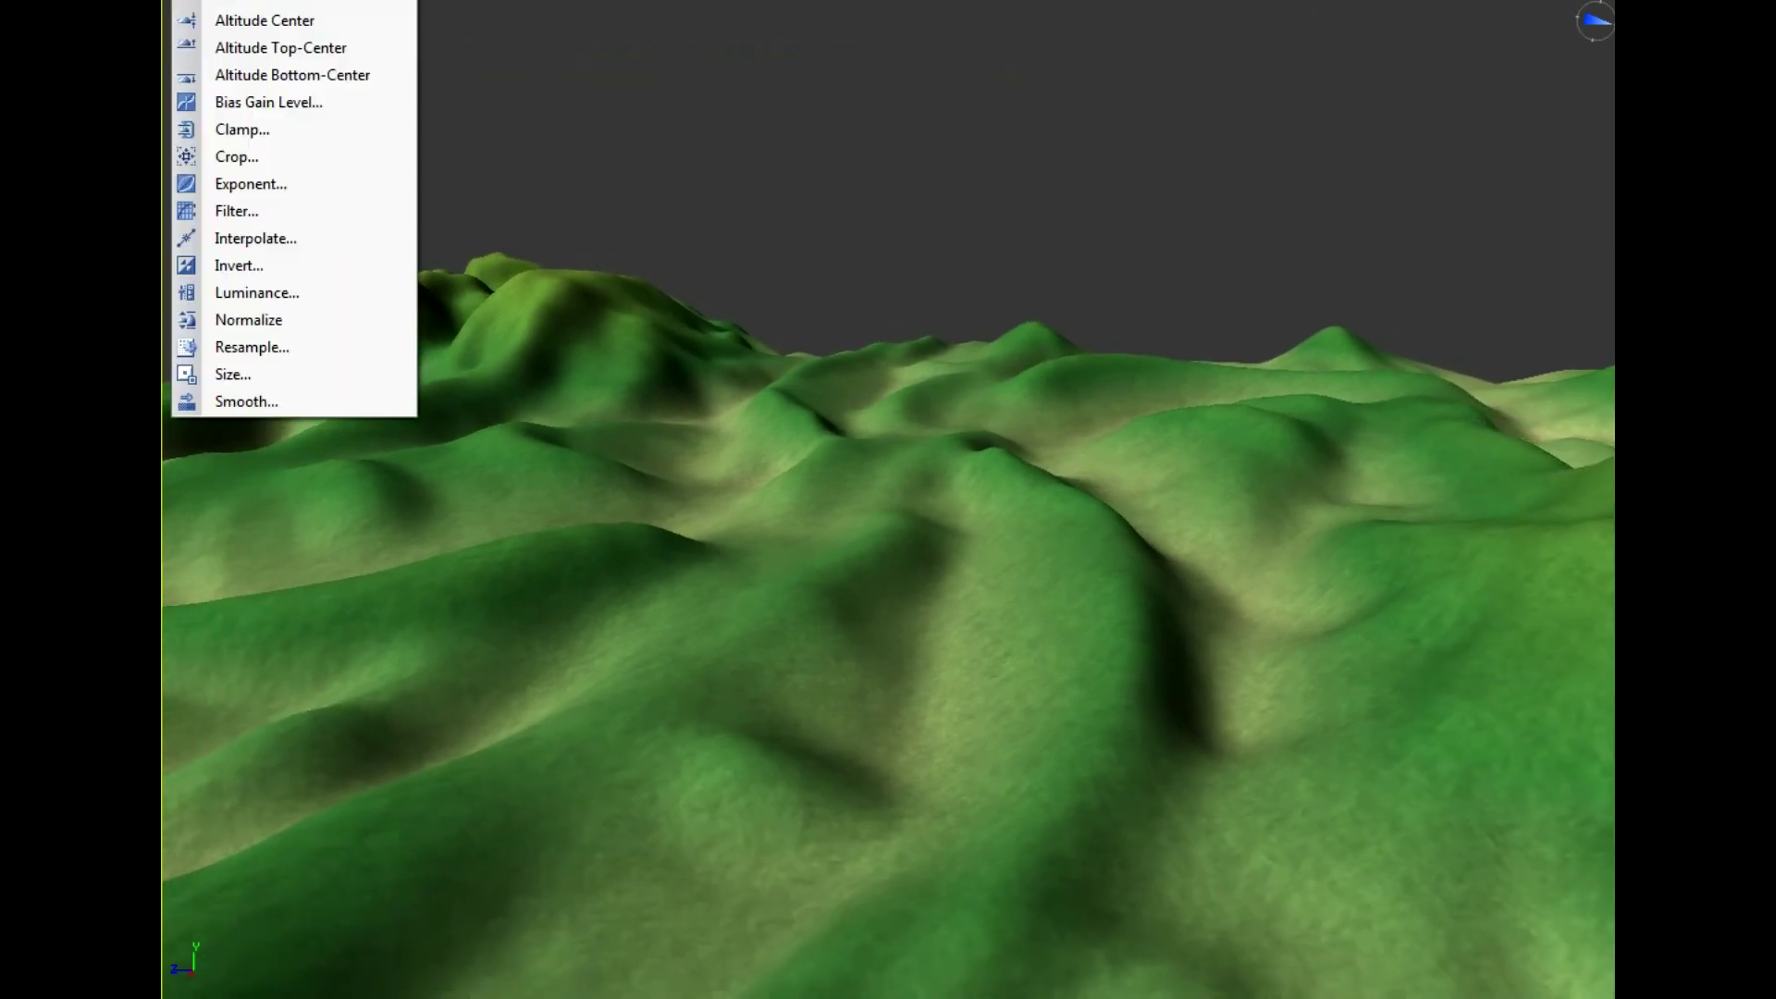
Step: Scale the terrain's altitude range to 150 percent in the Altitude settings
{"action": "left_click", "coordinate": [236, 3]}
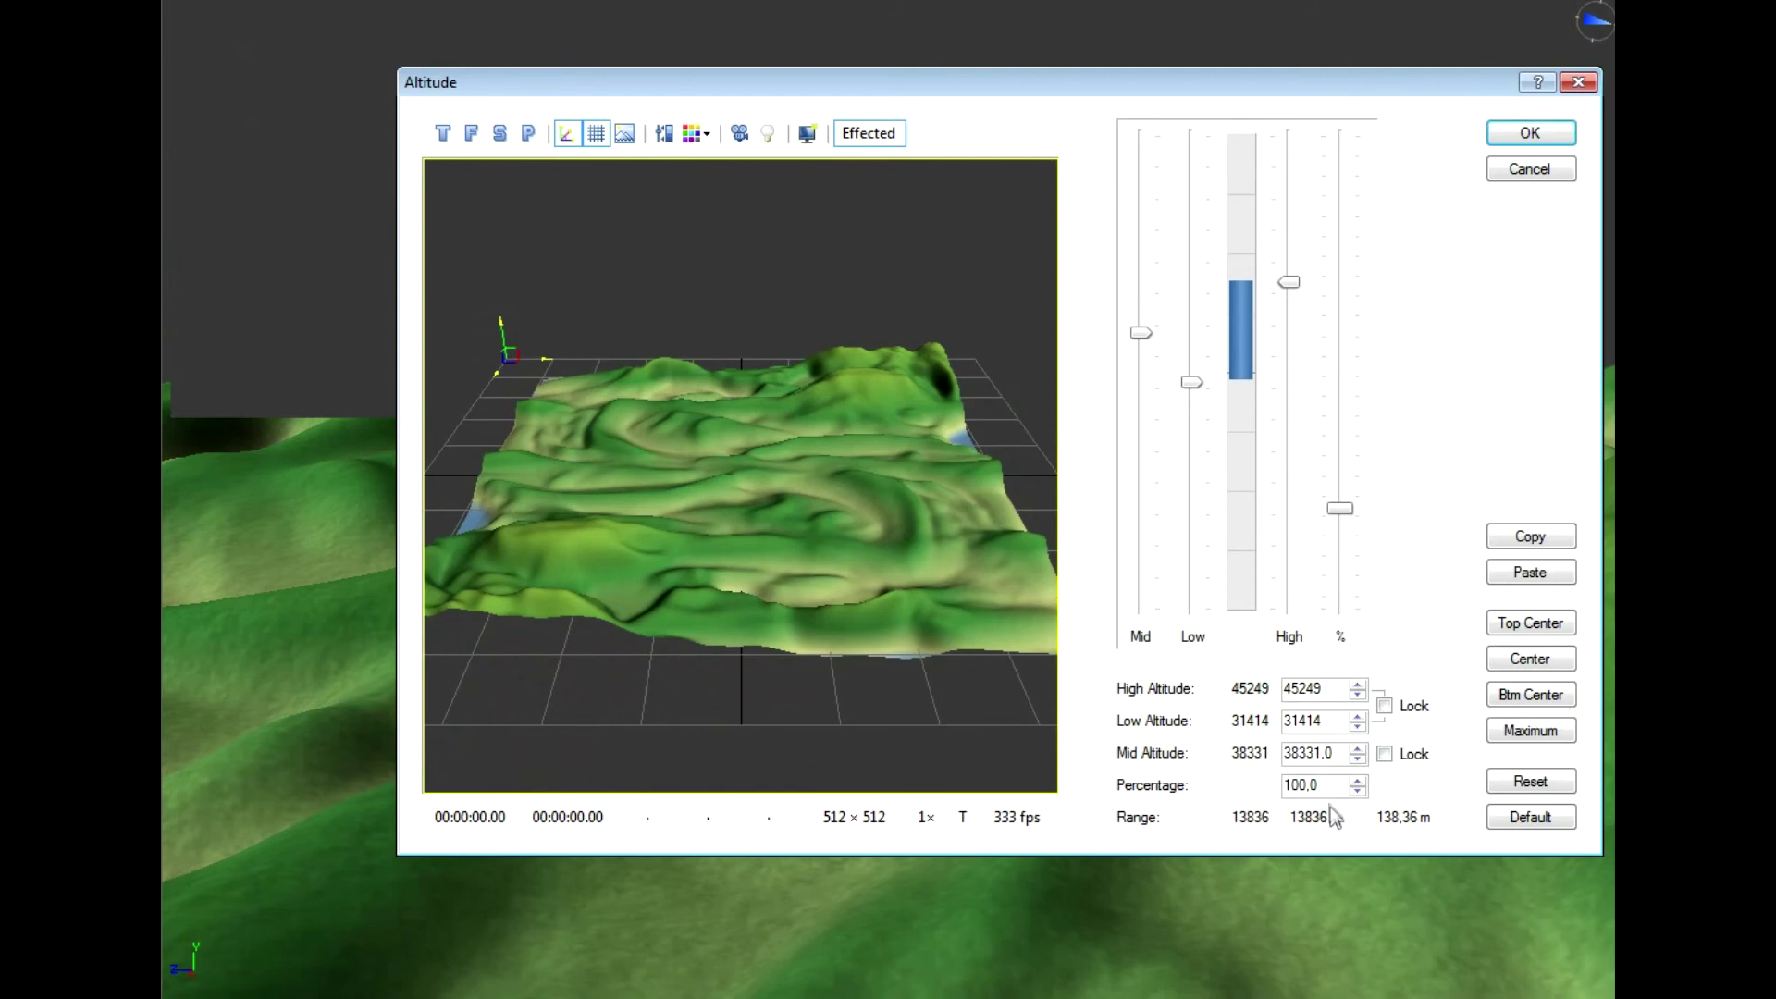
{"action": "left_click_drag", "start_coordinate": [1325, 786], "coordinate": [1255, 787]}
{"action": "type", "text": "150"}
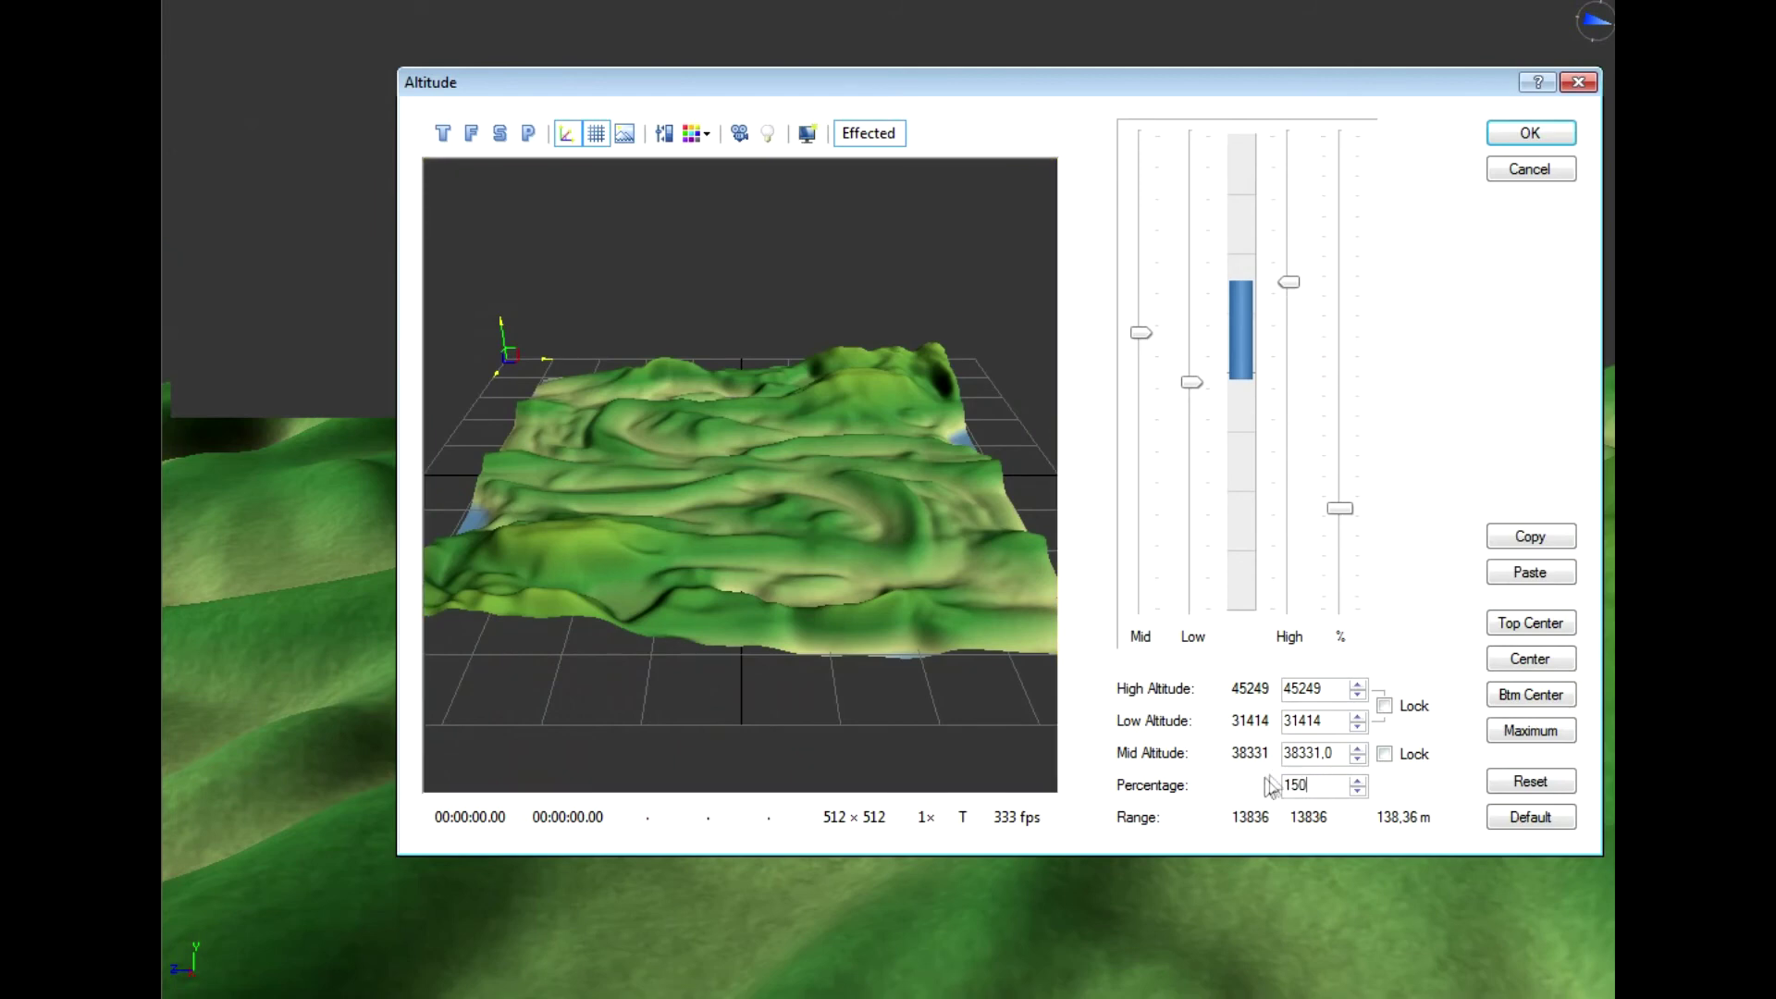
{"action": "key", "text": "Tab"}
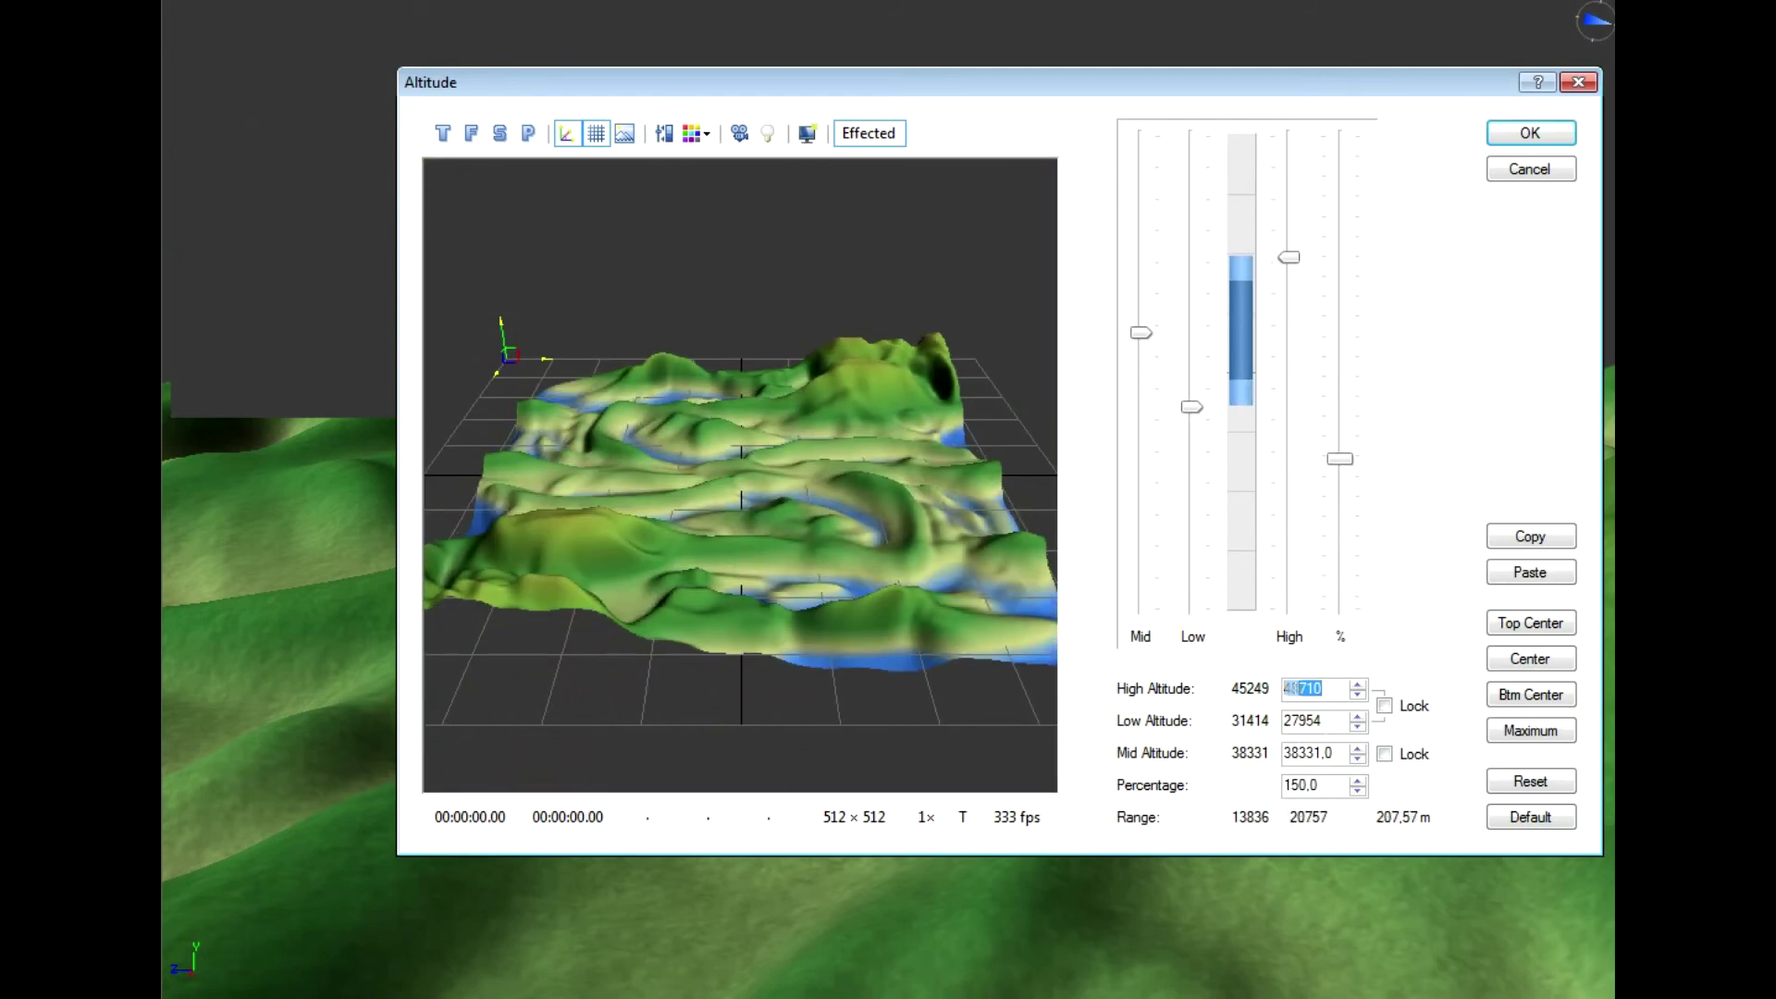
Step: Set the high altitude to 53000, raise the mid altitude to about 43919, and apply the altitude changes
{"action": "type", "text": "53000"}
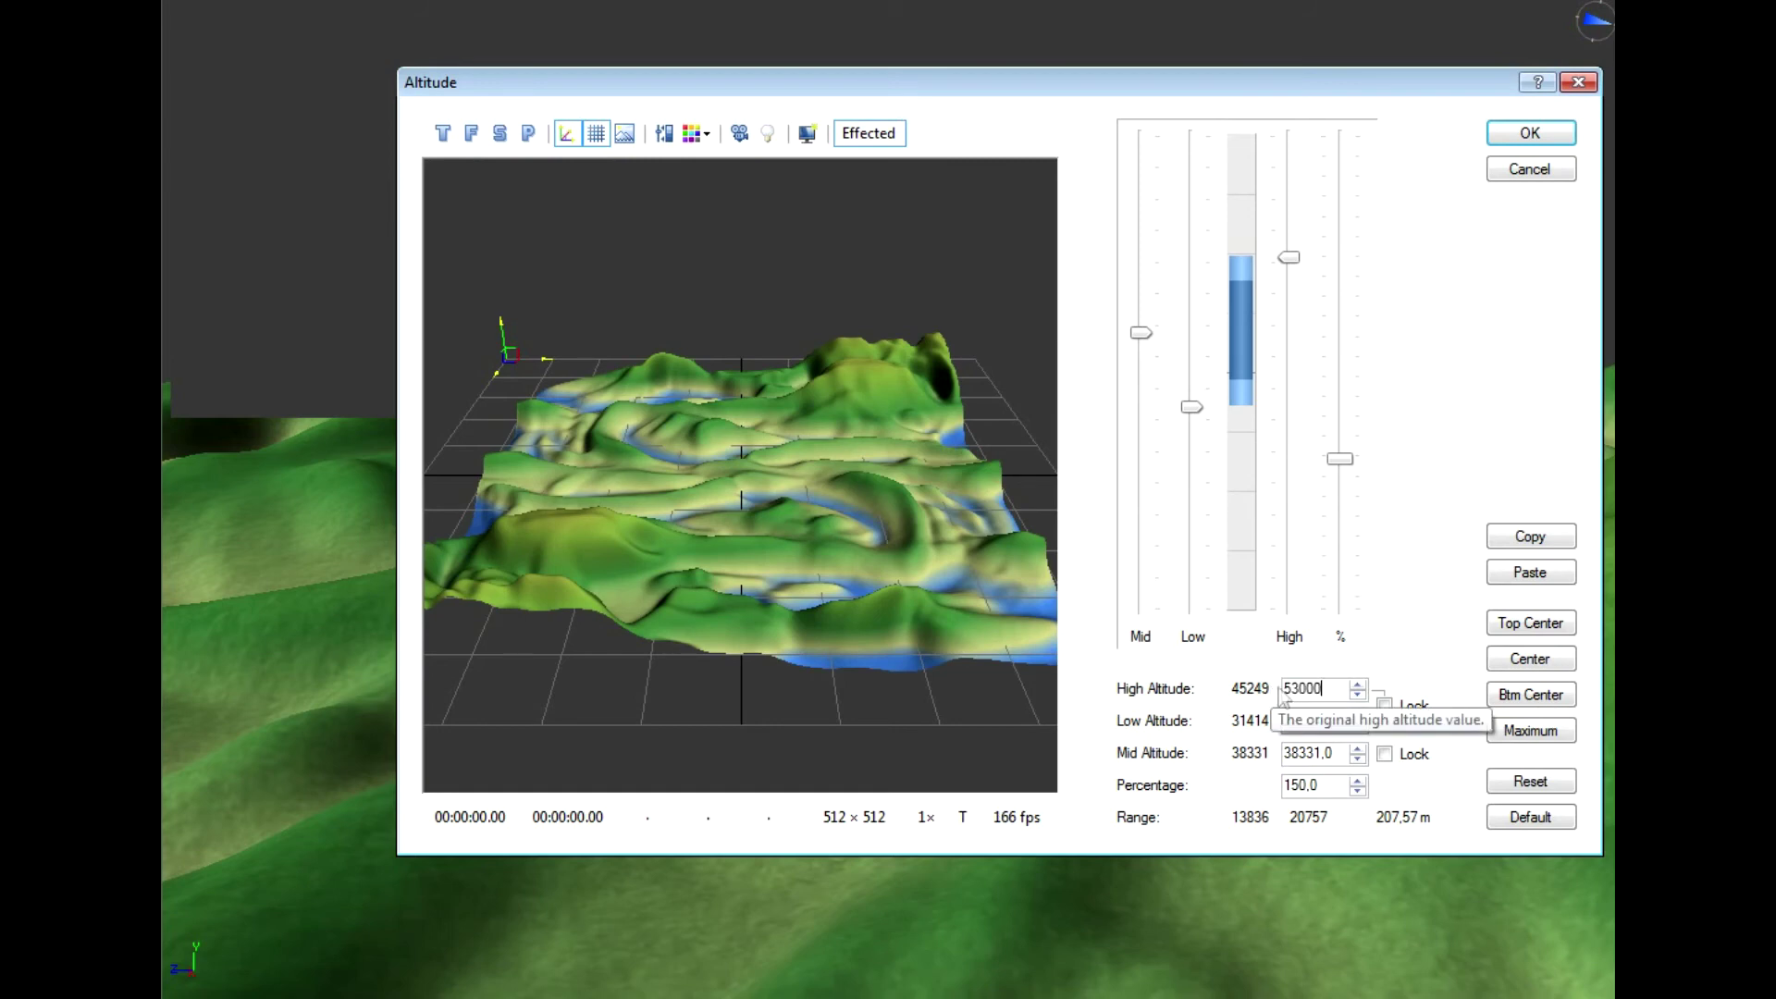
{"action": "key", "text": "Tab"}
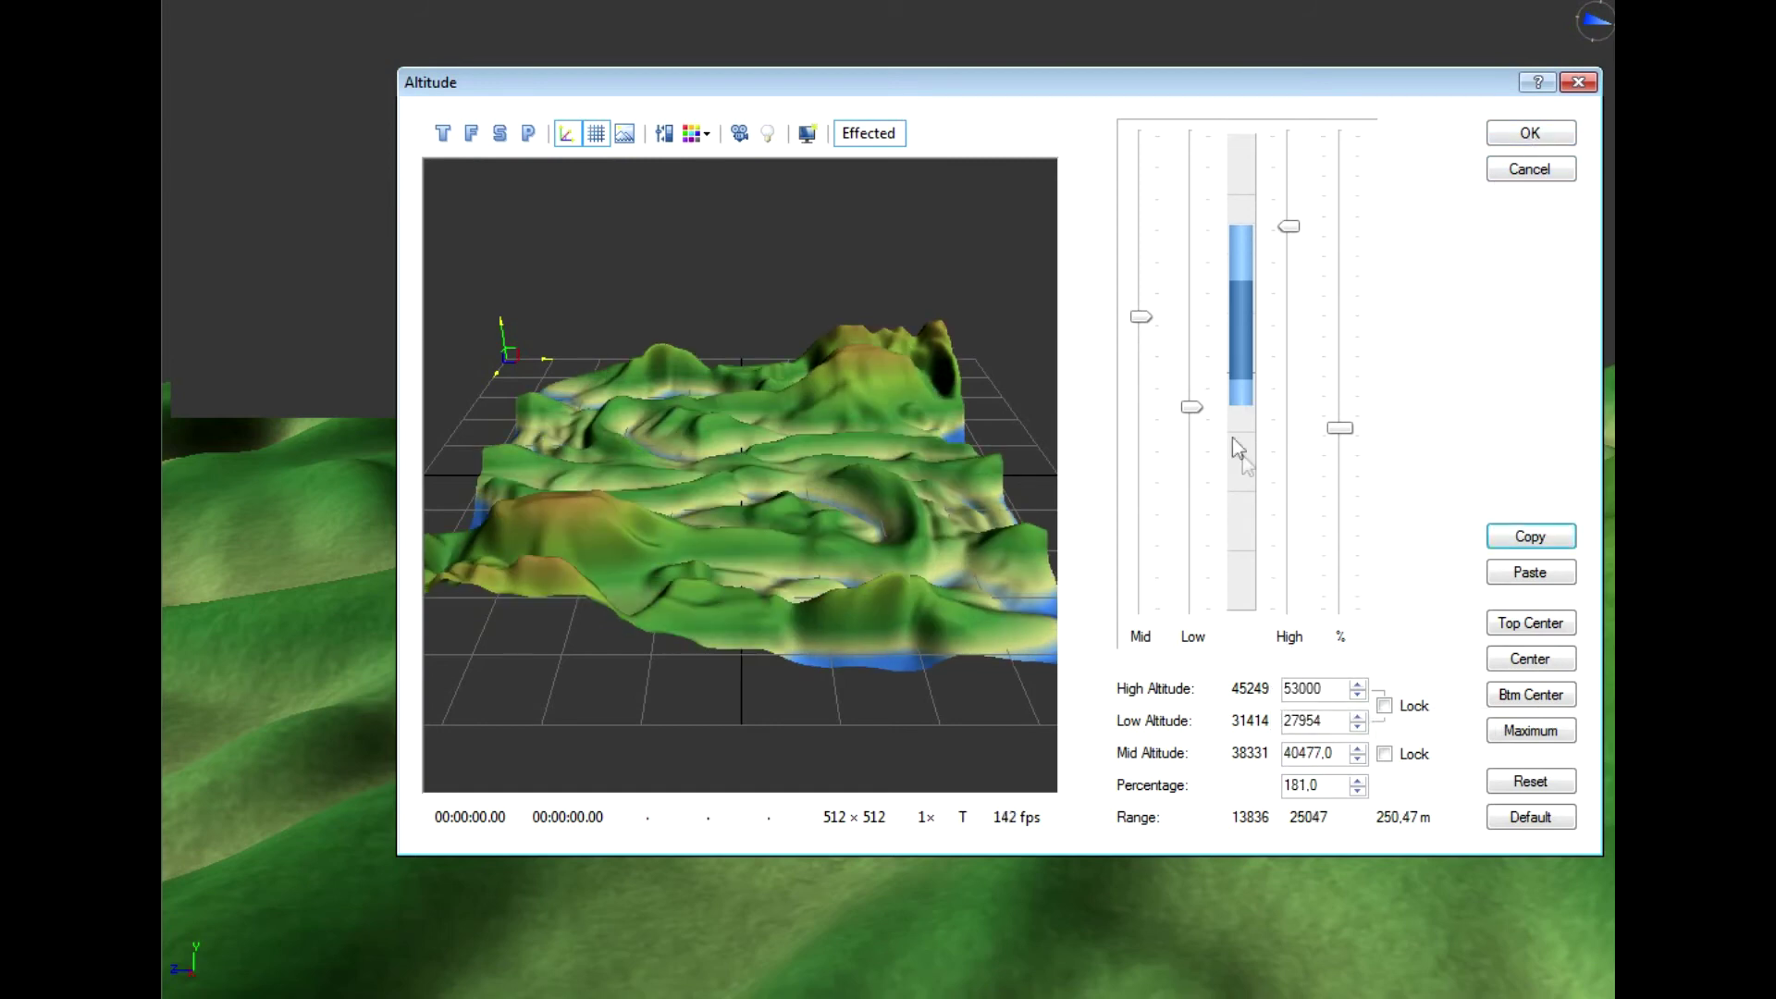
{"action": "mouse_move", "coordinate": [1138, 322]}
{"action": "left_mouse_down"}
{"action": "mouse_move", "coordinate": [1137, 340]}
{"action": "mouse_move", "coordinate": [1136, 296]}
{"action": "left_mouse_up"}
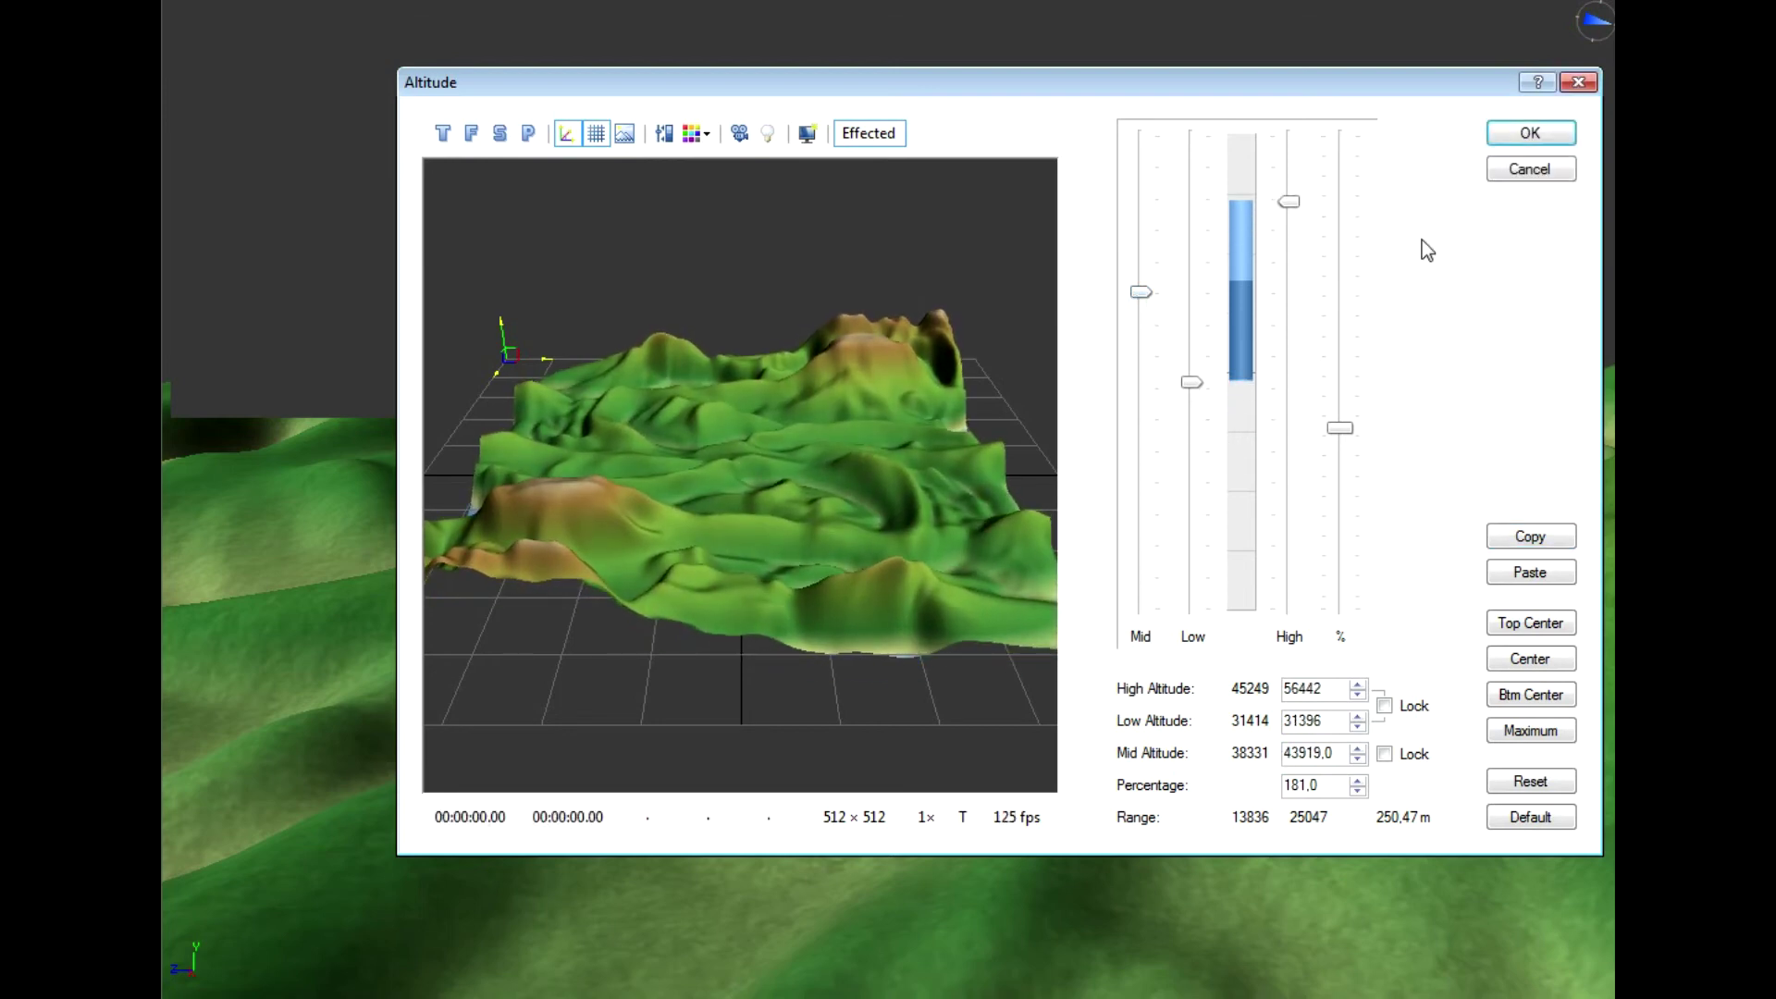
{"action": "left_click", "coordinate": [1531, 132]}
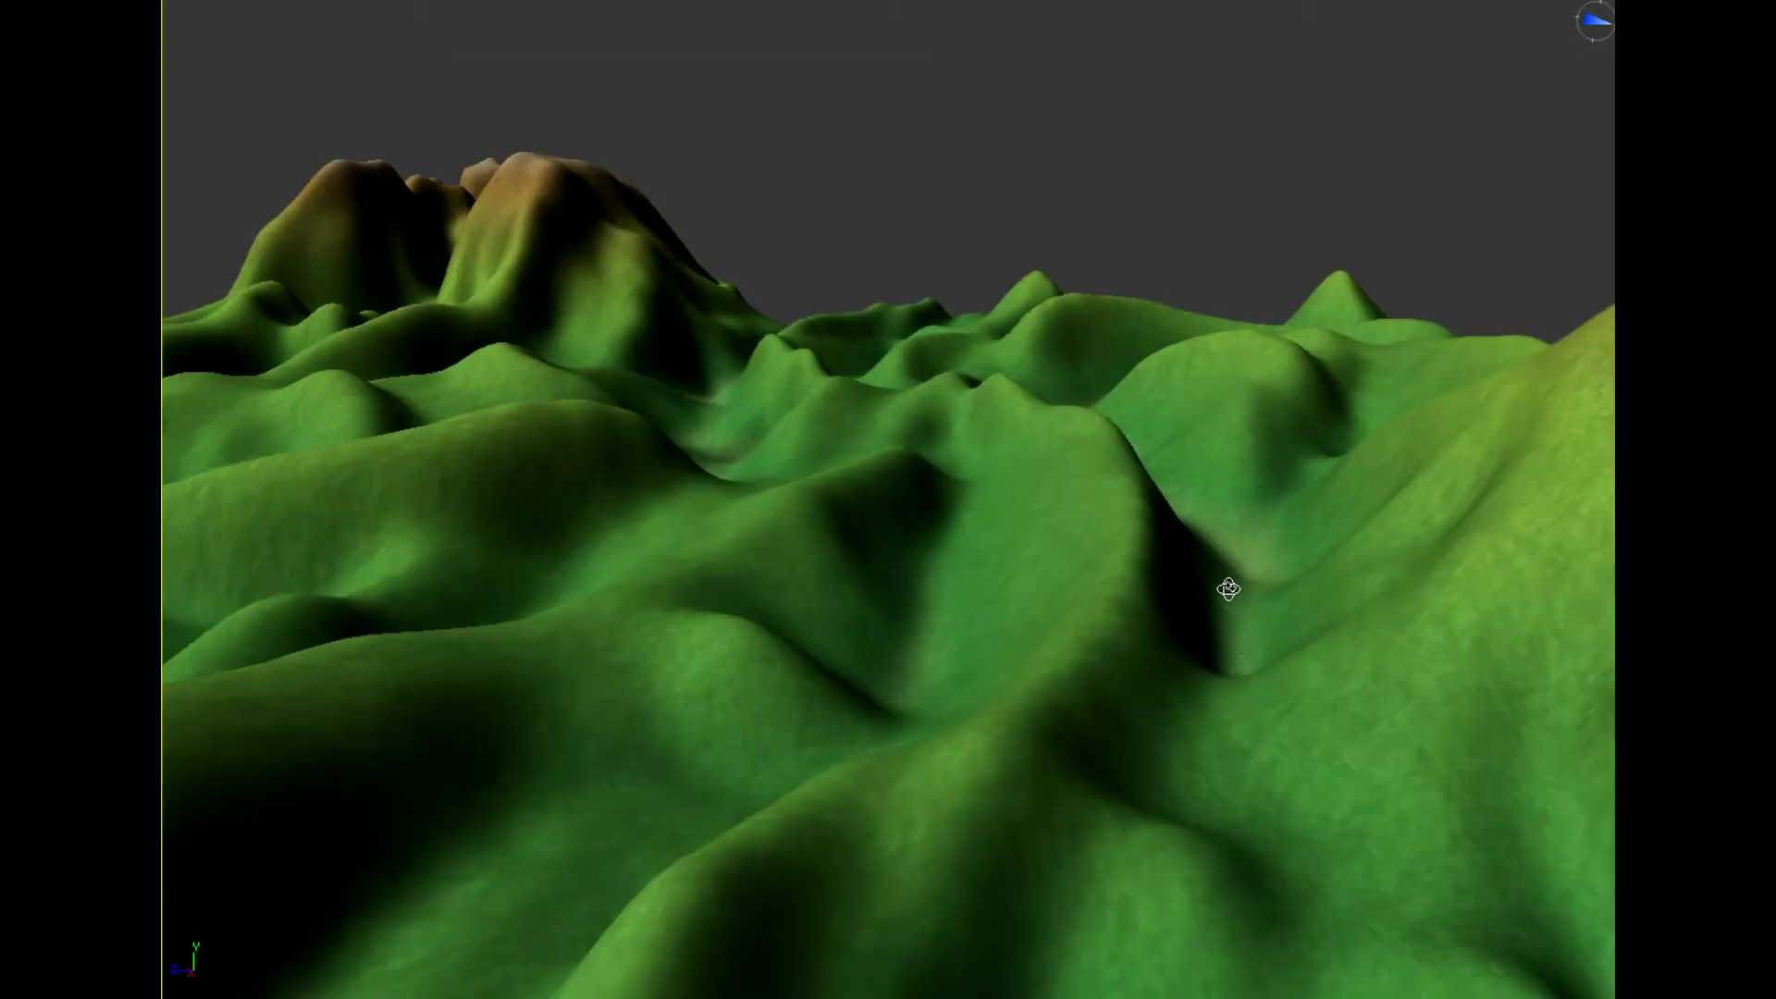
Step: Examine the heightened terrain's steep ridges, deep valleys and curved bowl from several angles
{"action": "left_click_drag", "start_coordinate": [811, 487], "coordinate": [866, 456]}
{"action": "left_click_drag", "start_coordinate": [1166, 528], "coordinate": [1129, 518]}
{"action": "left_click_drag", "start_coordinate": [933, 511], "coordinate": [646, 516]}
{"action": "left_click_drag", "start_coordinate": [466, 495], "coordinate": [931, 442]}
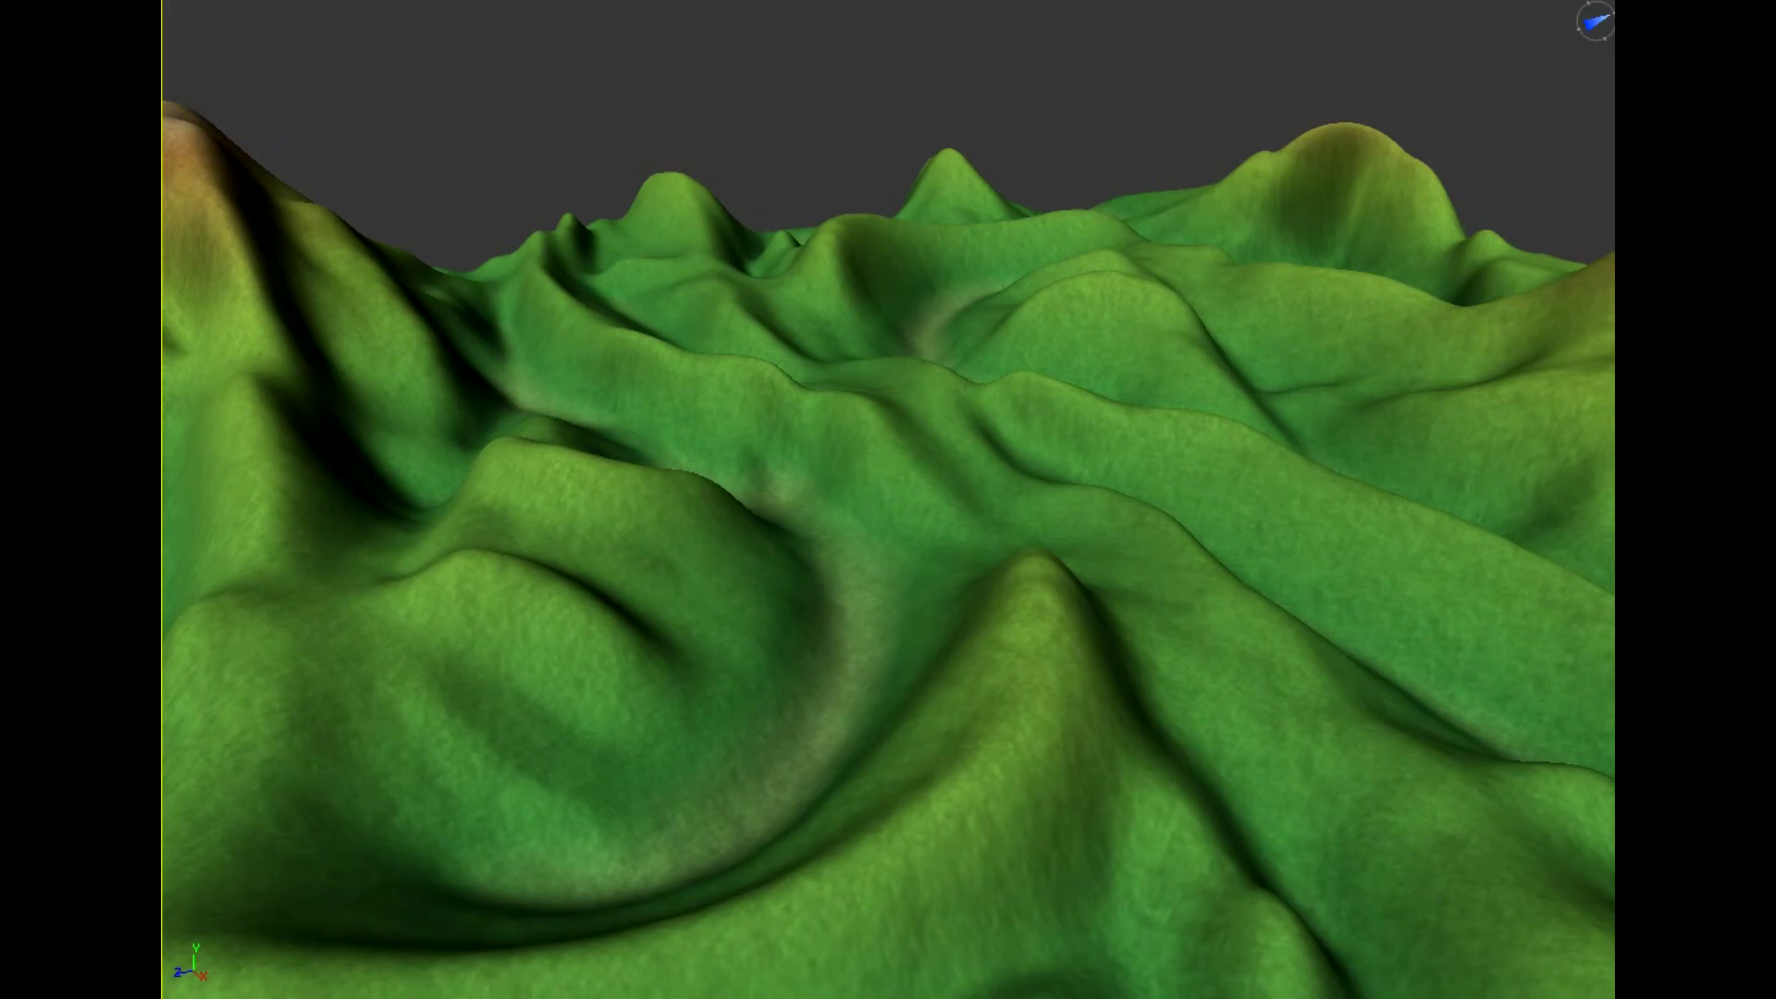
{"action": "left_click", "coordinate": [1119, 4]}
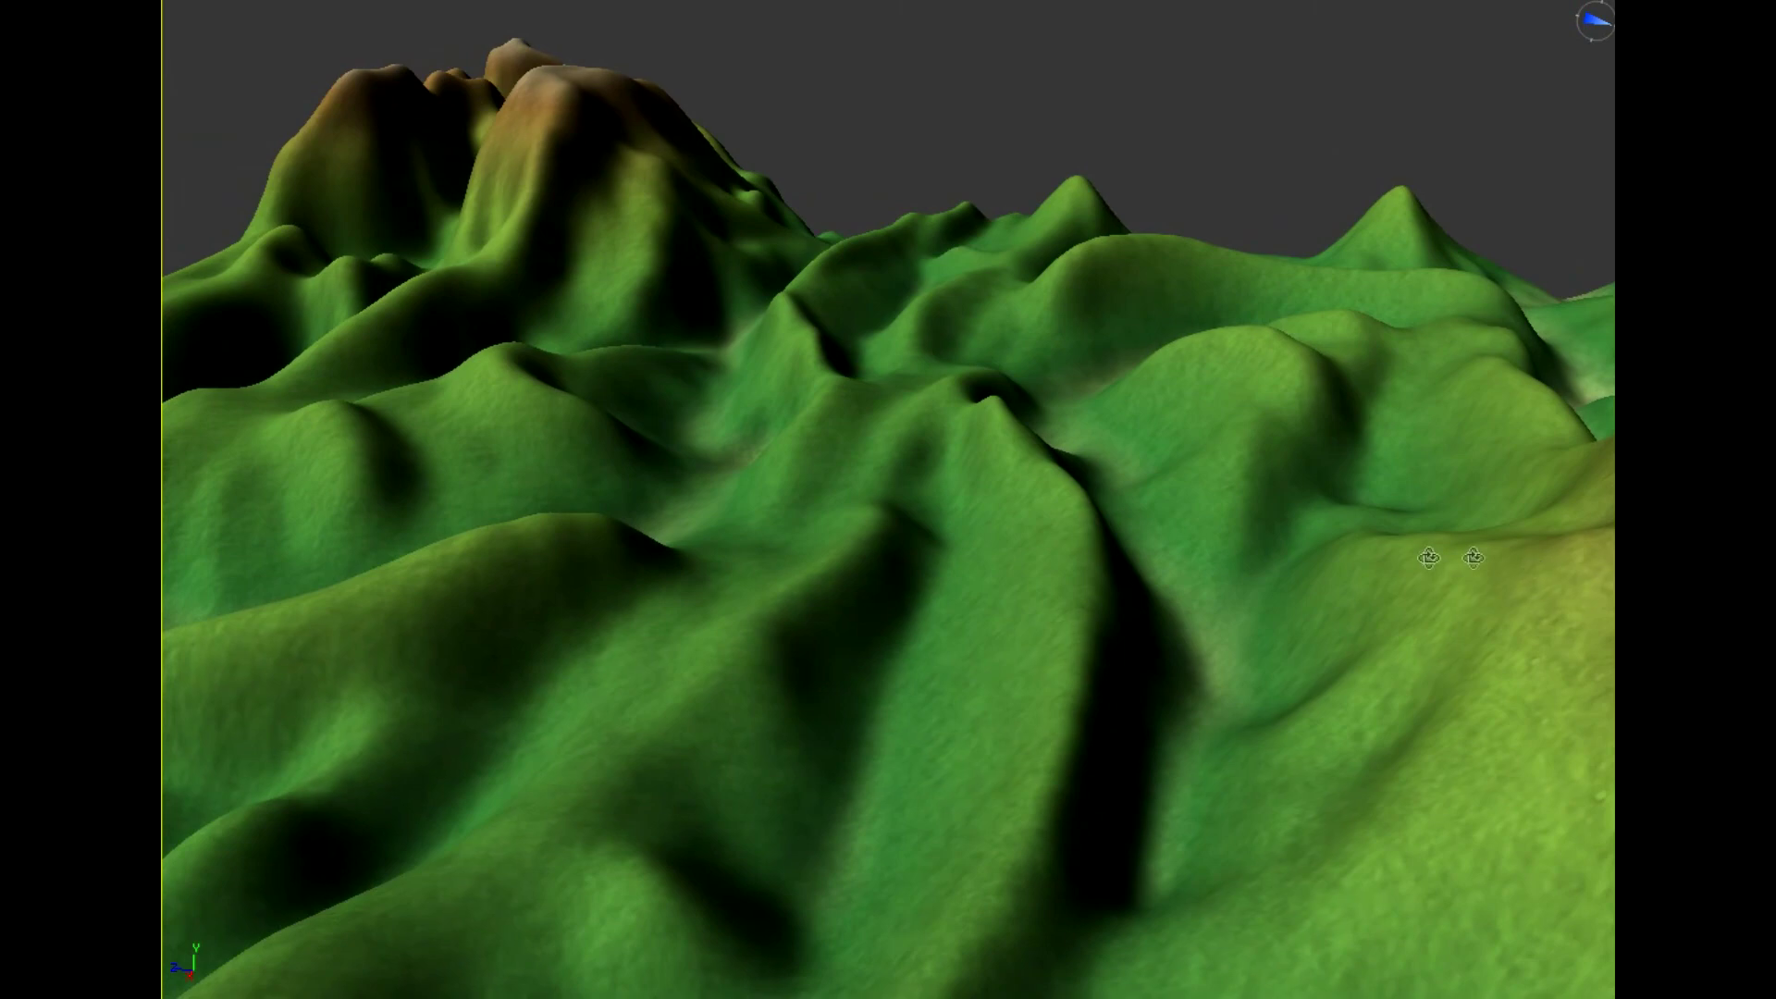
{"action": "middle_click_drag", "start_coordinate": [1427, 559], "coordinate": [1366, 315]}
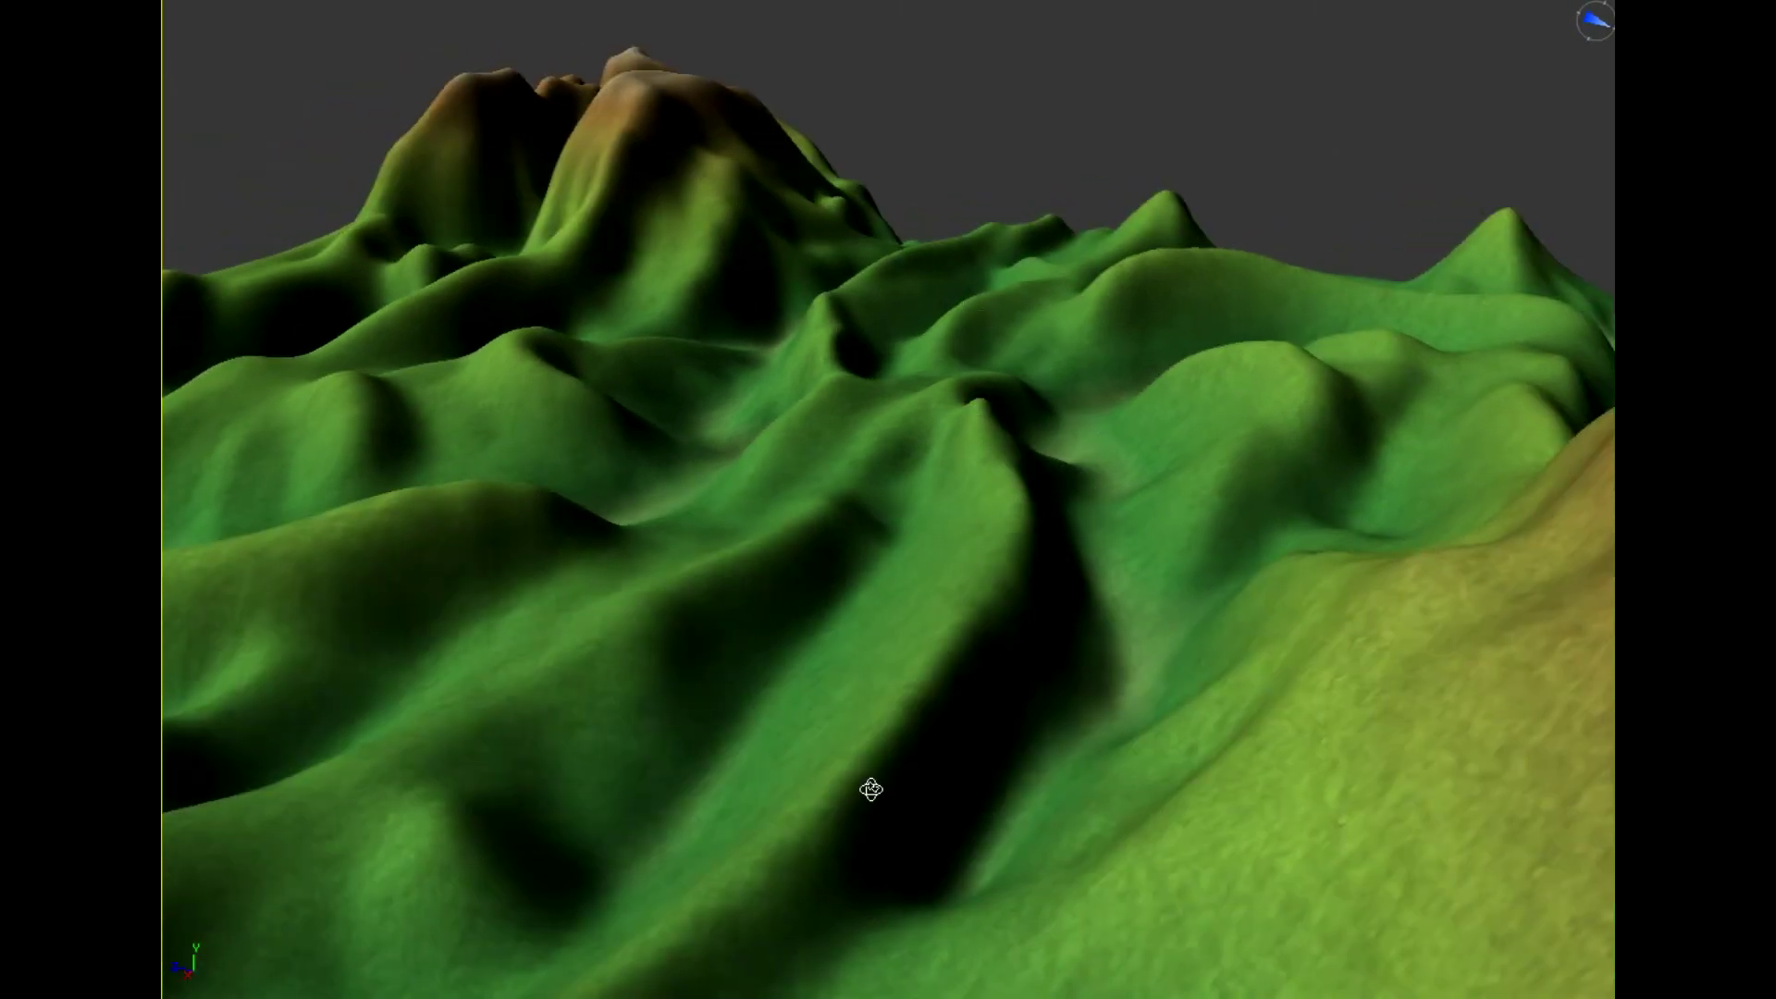
{"action": "middle_click_drag", "start_coordinate": [872, 789], "coordinate": [1206, 600]}
{"action": "middle_click_drag", "start_coordinate": [1271, 463], "coordinate": [1282, 565]}
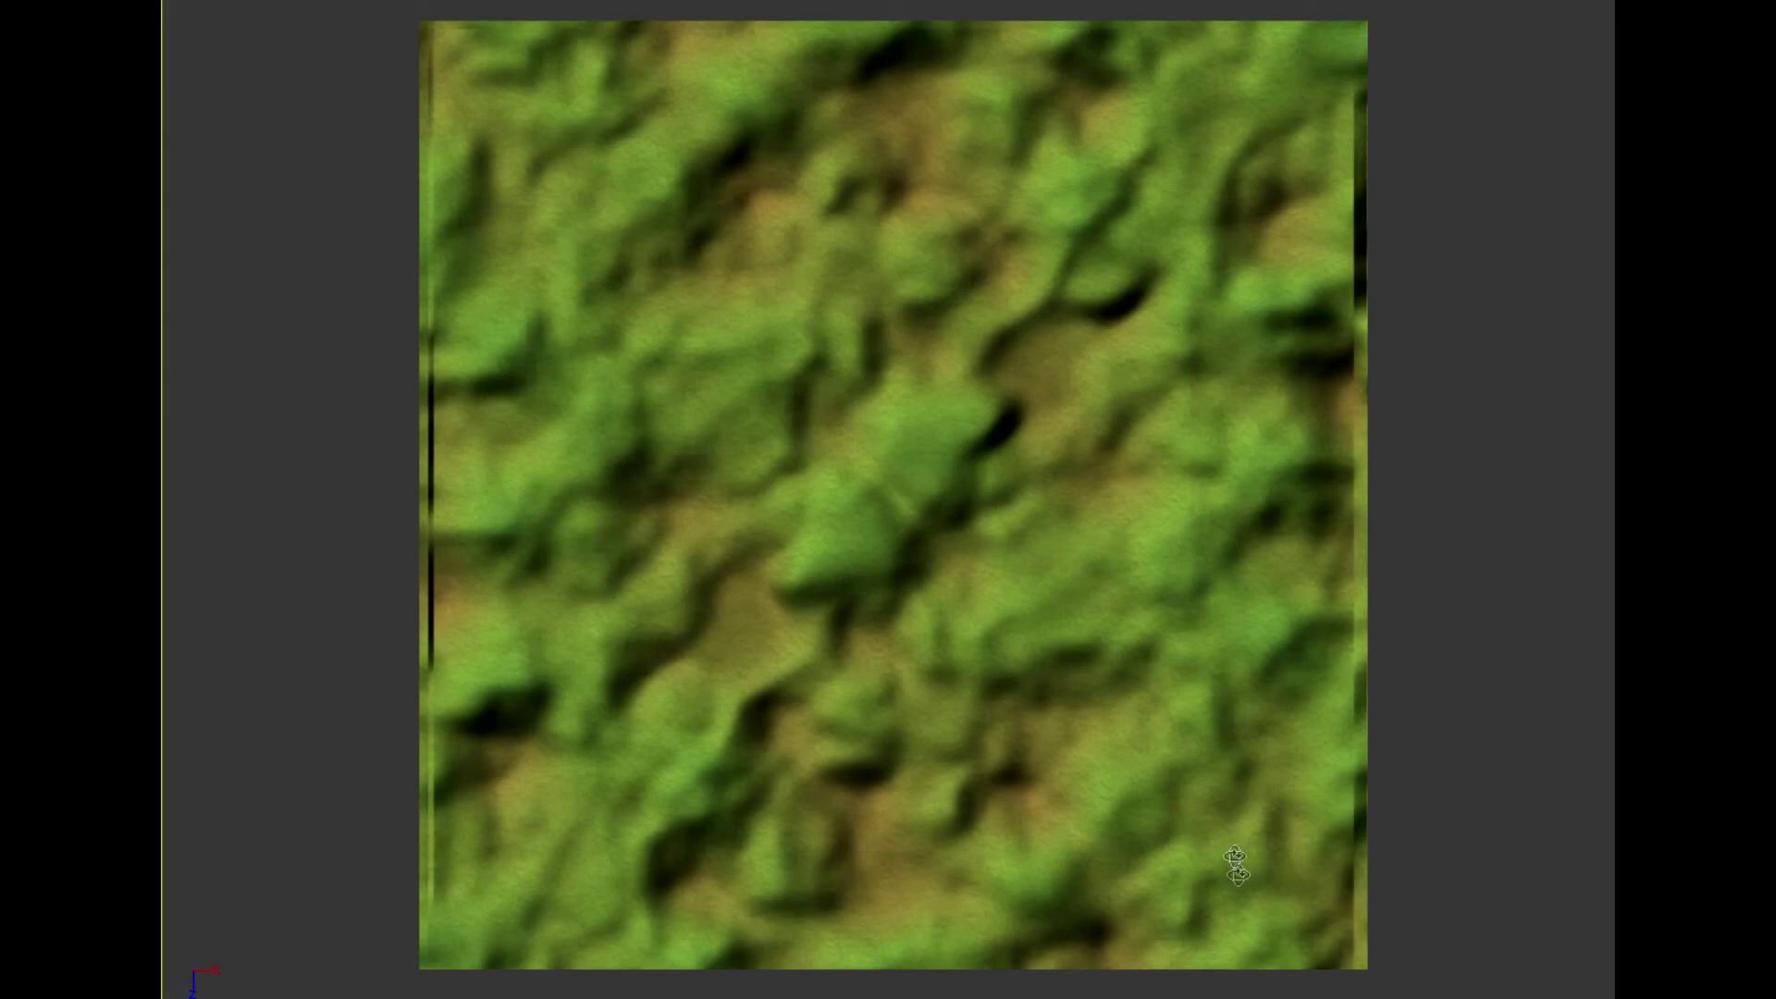
Step: Examine the scattered-hill terrain sample in perspective, from its front edge around to its near corner
{"action": "key", "text": "p"}
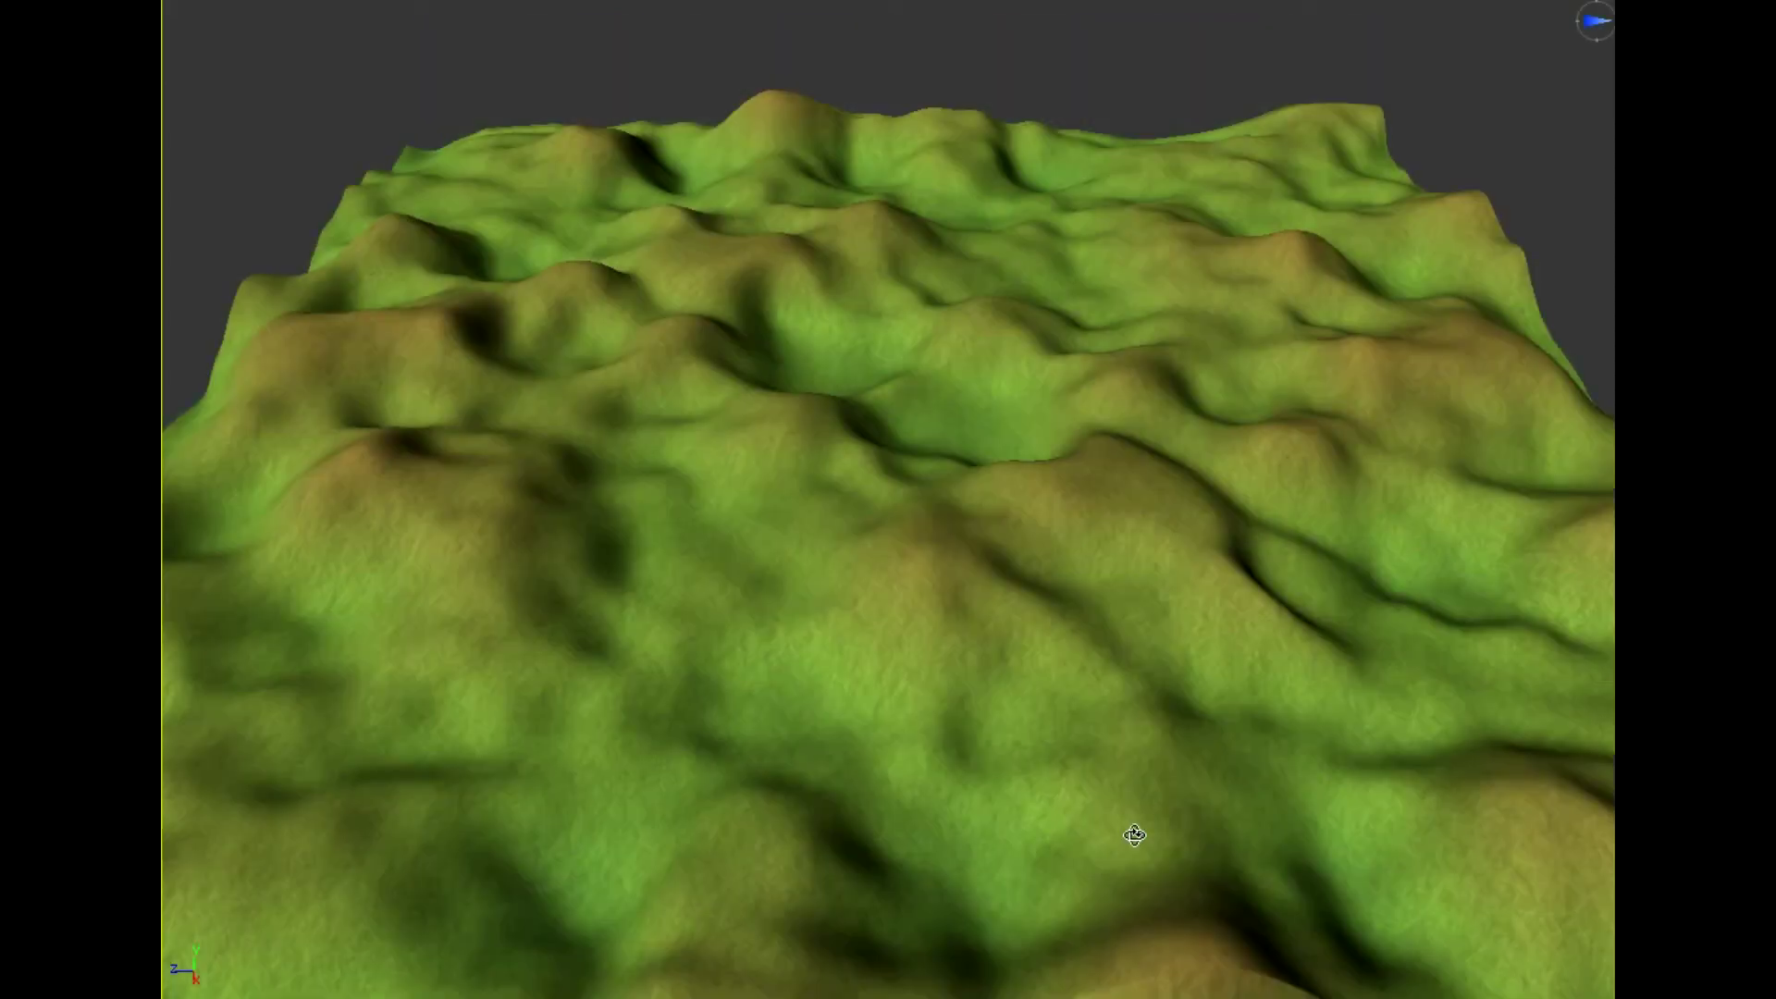
{"action": "scroll", "coordinate": [1077, 639], "scroll_direction": "down", "scroll_amount": 3}
{"action": "middle_click_drag", "start_coordinate": [1258, 685], "coordinate": [1314, 681]}
{"action": "middle_click_drag", "start_coordinate": [1203, 655], "coordinate": [954, 668]}
{"action": "middle_click_drag", "start_coordinate": [787, 530], "coordinate": [879, 456]}
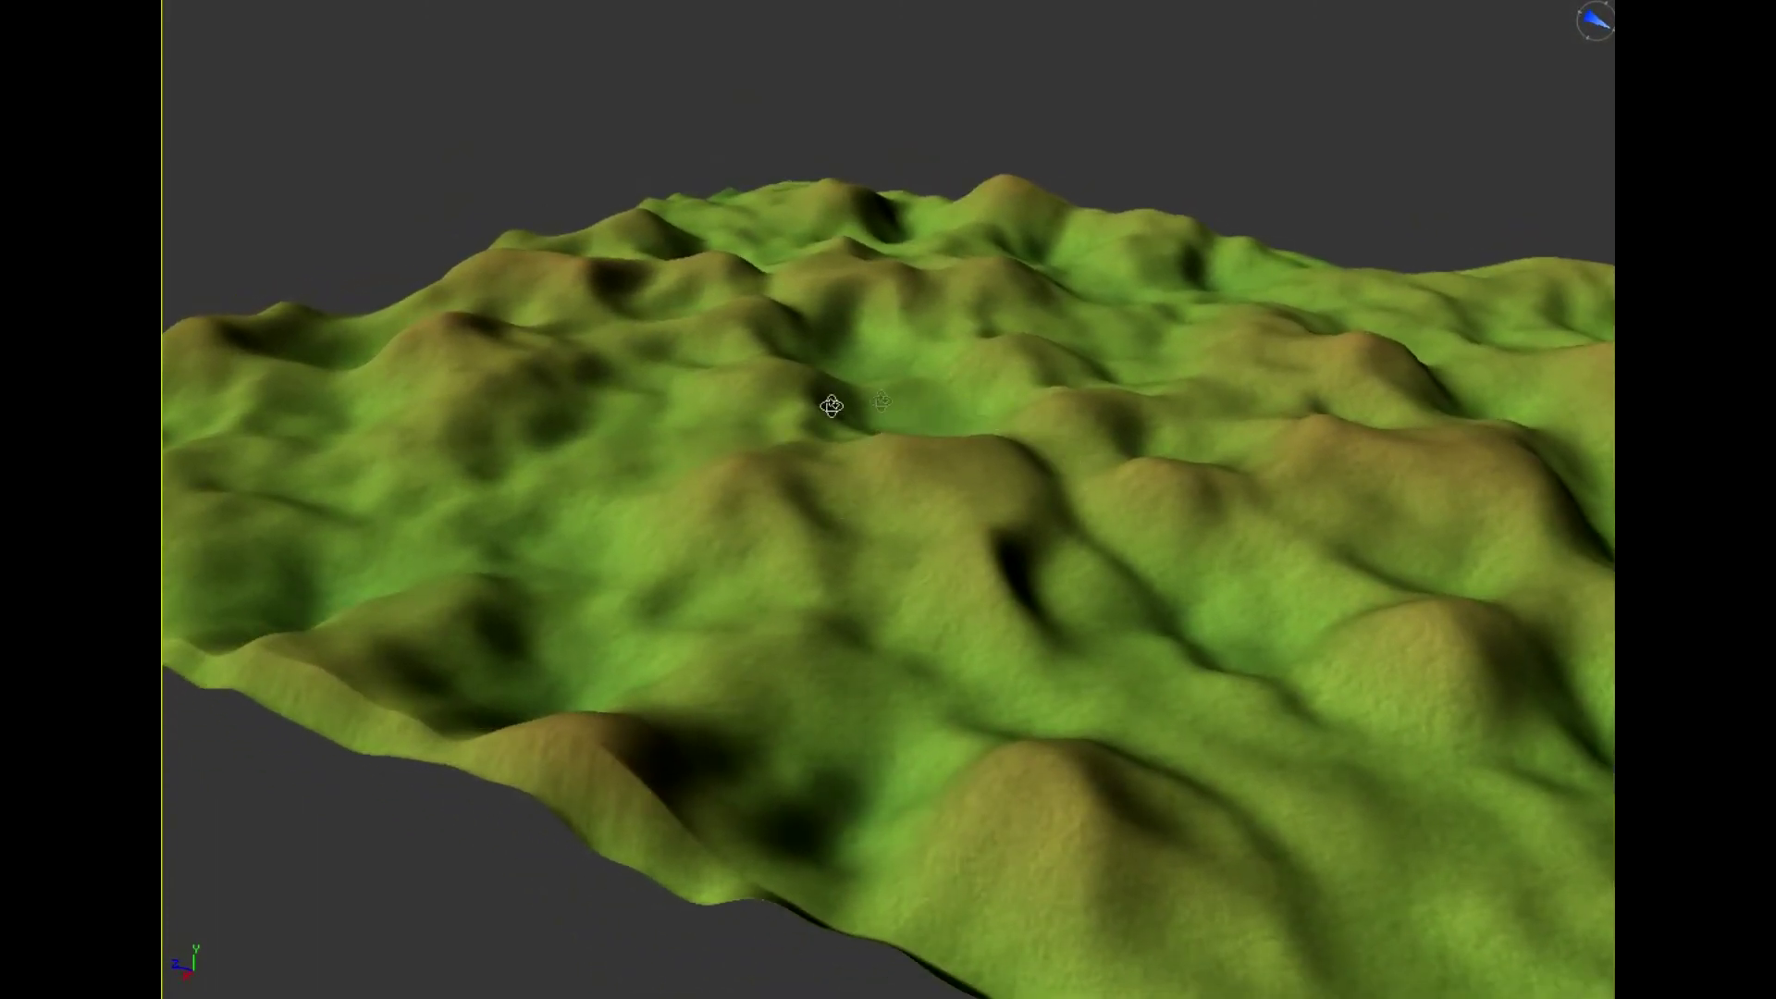
{"action": "middle_click_drag", "start_coordinate": [1358, 450], "coordinate": [1214, 388], "text": "alt"}
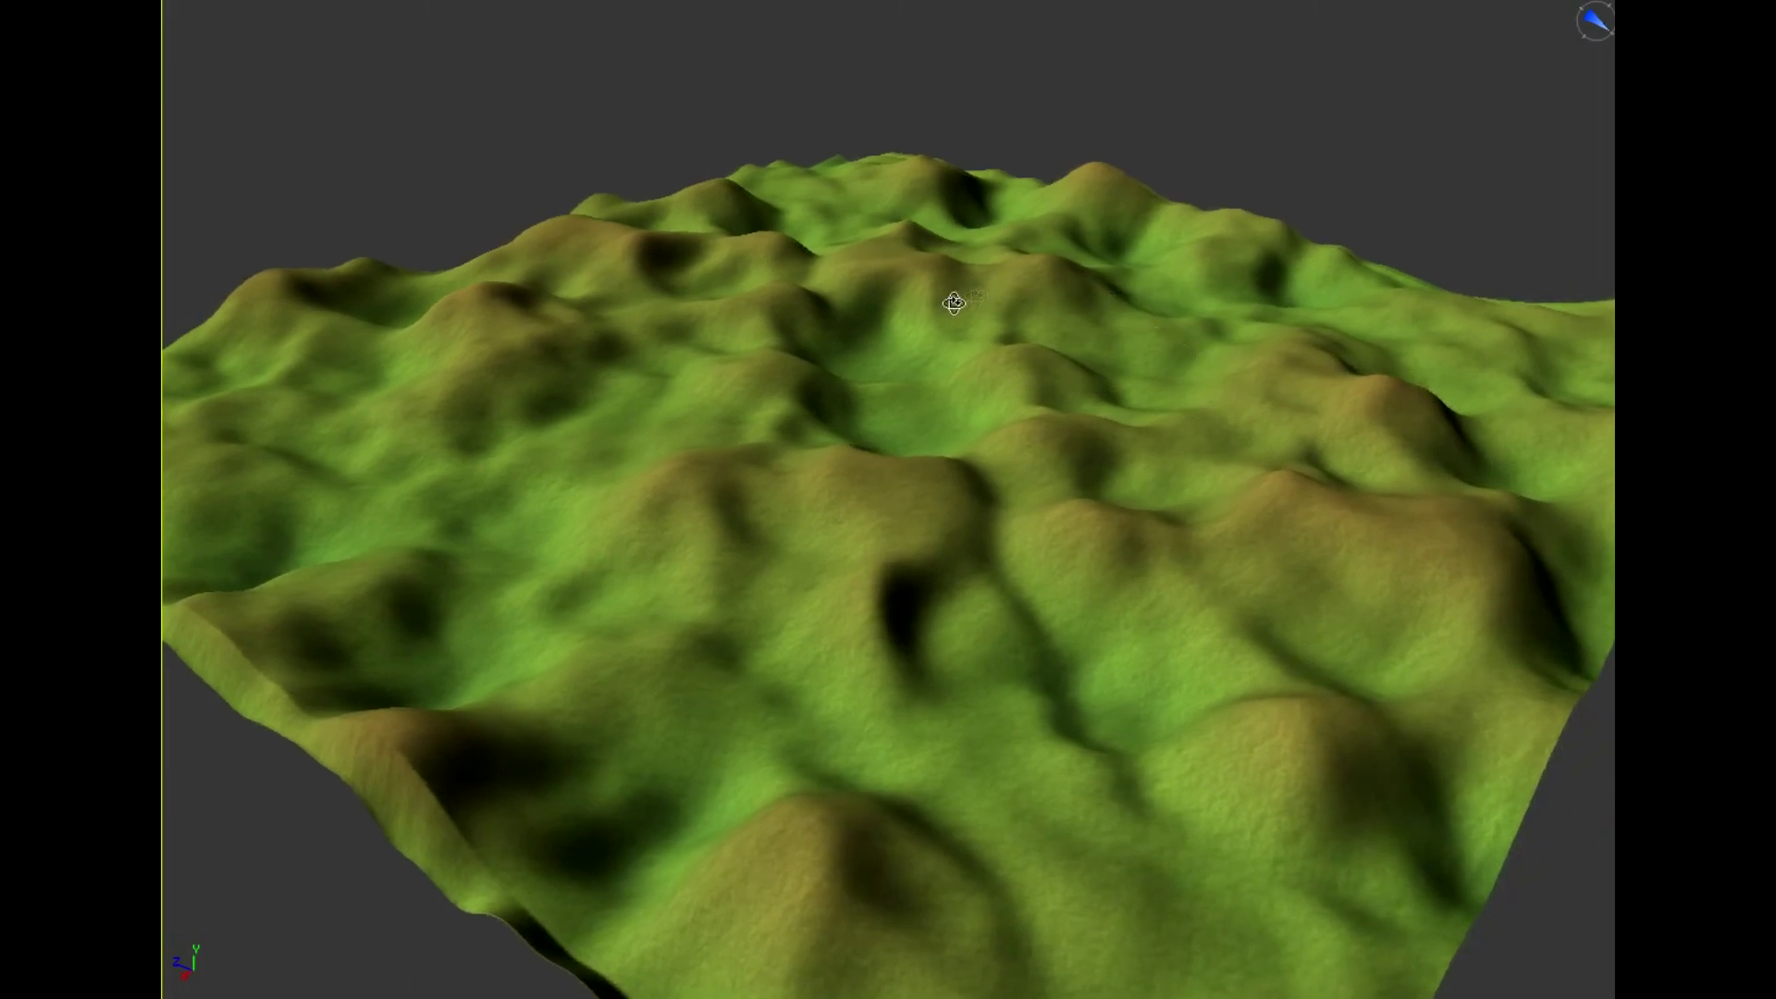
{"action": "middle_click_drag", "start_coordinate": [836, 638], "coordinate": [1030, 369], "text": "alt"}
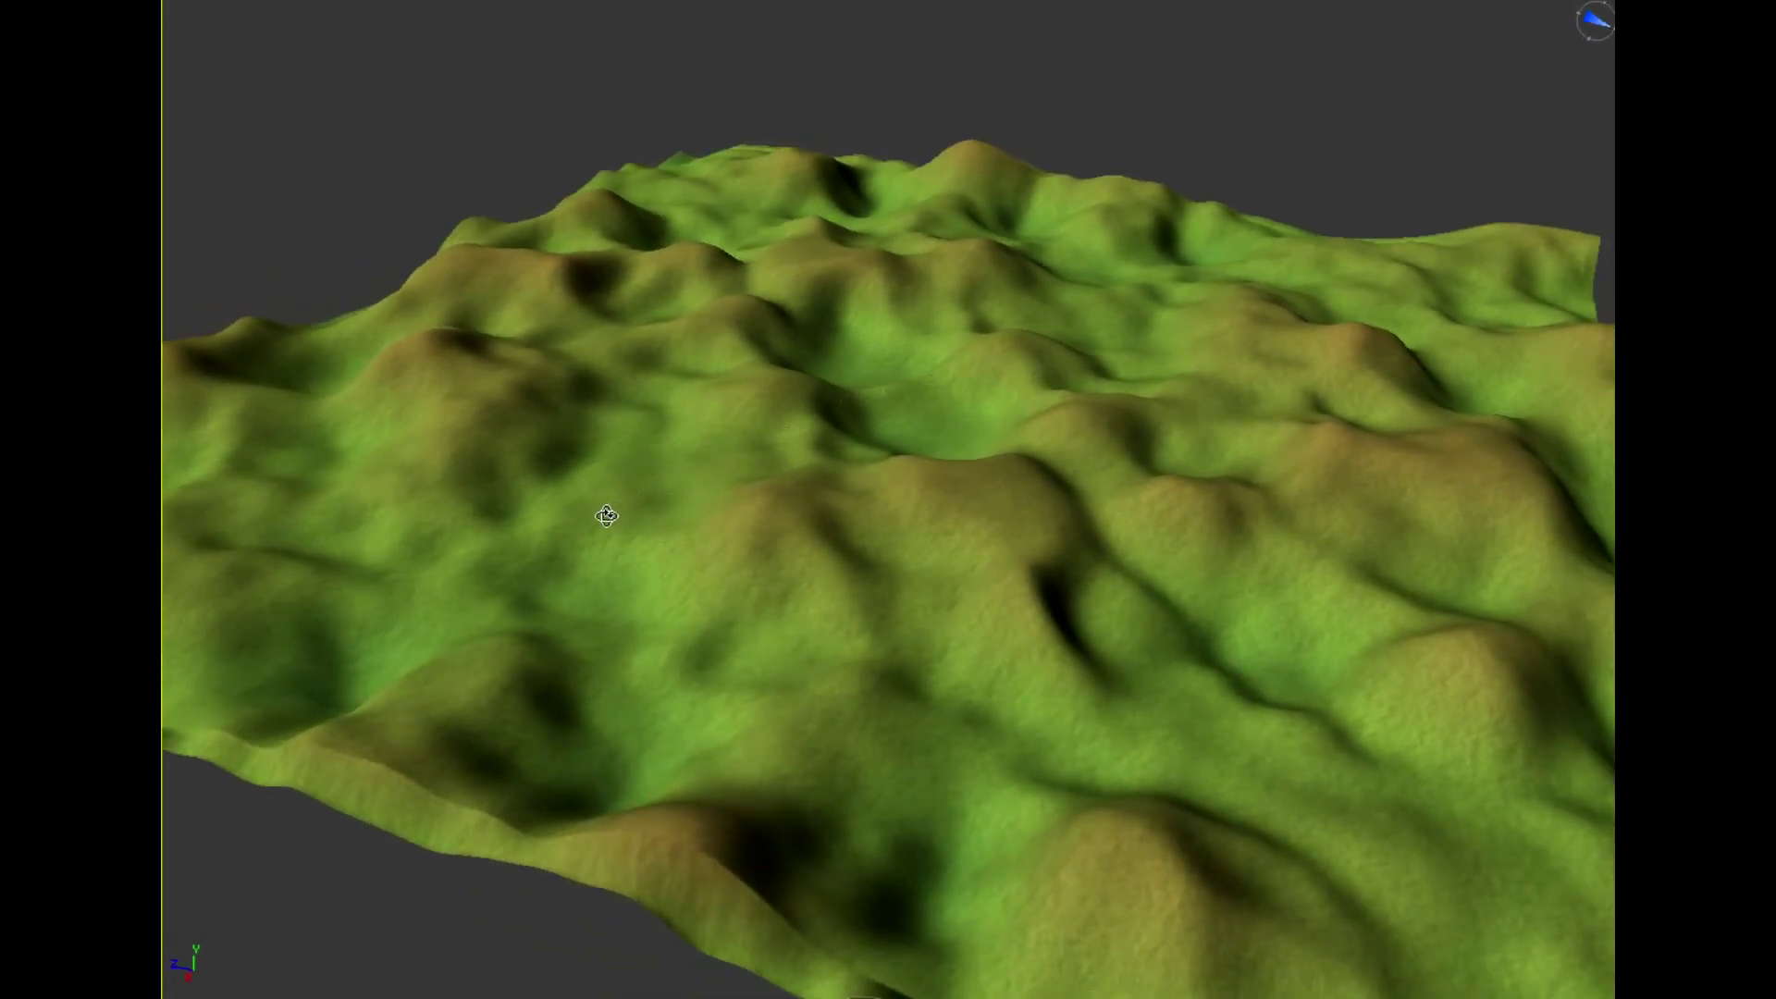
{"action": "middle_click_drag", "start_coordinate": [1367, 760], "coordinate": [1428, 781], "text": "alt"}
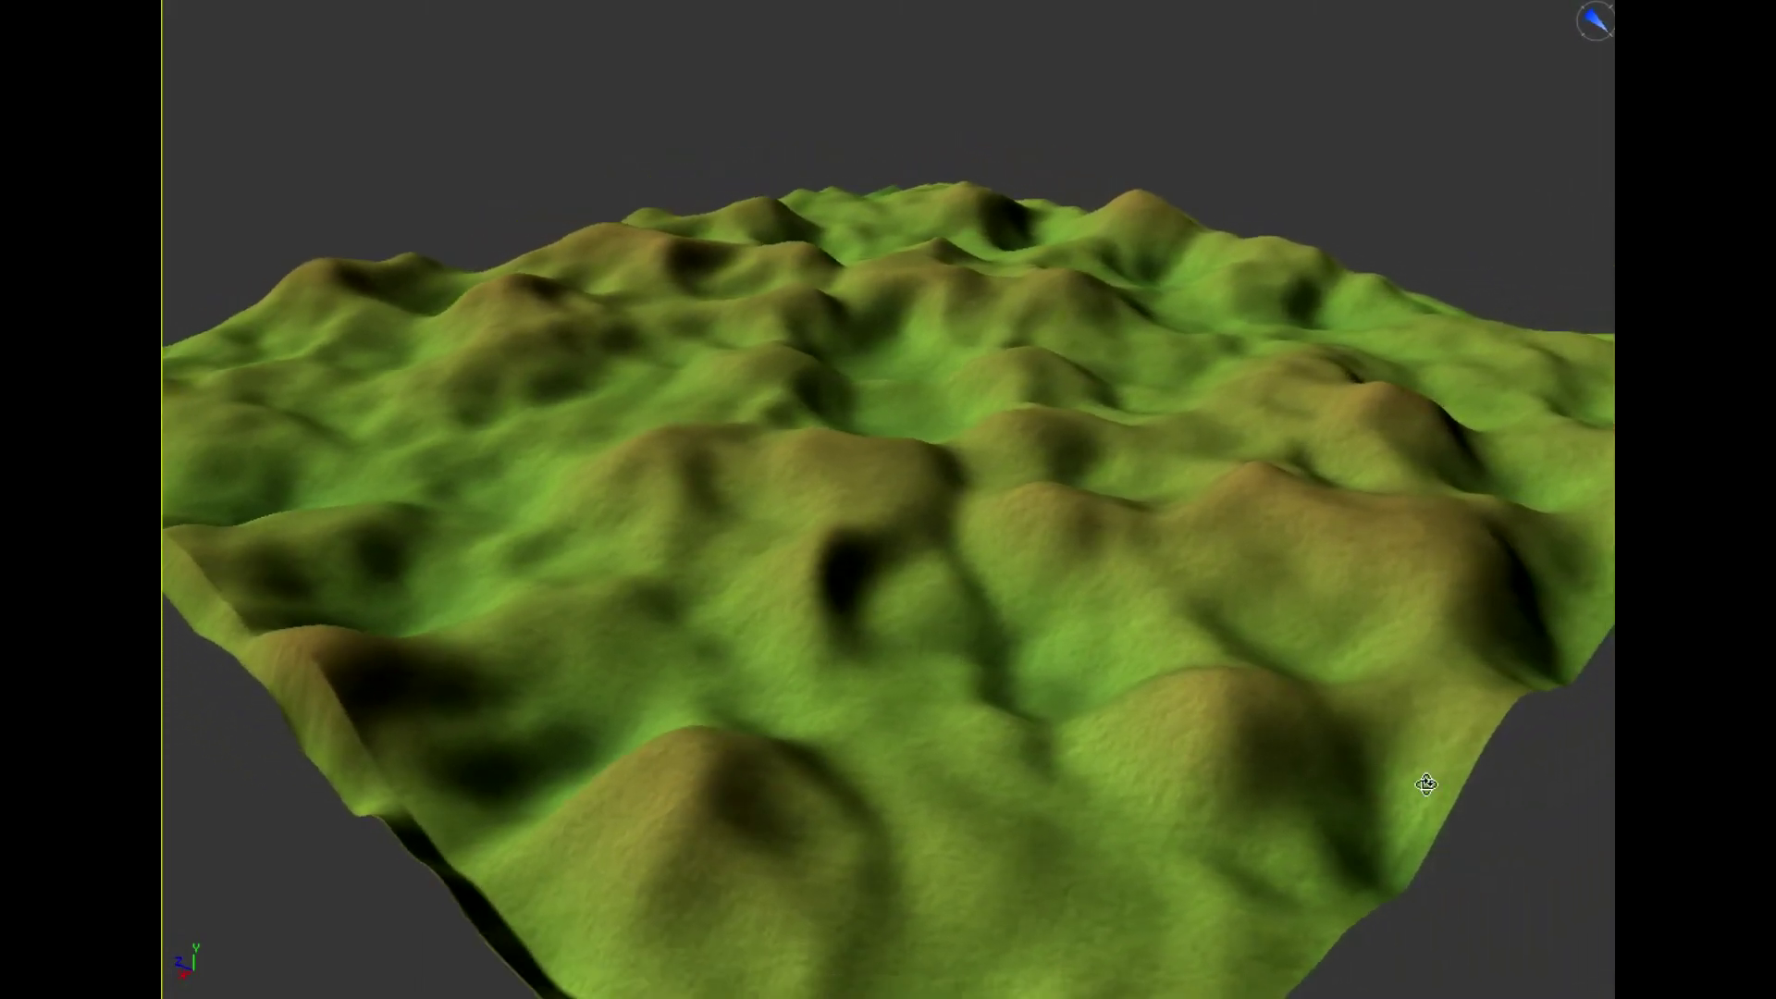
{"action": "middle_click_drag", "start_coordinate": [733, 598], "coordinate": [579, 508], "text": "alt"}
Step: Inspect the central basin and surrounding mounds of the hilly terrain from raised and low viewpoints
{"action": "scroll", "coordinate": [592, 506], "scroll_direction": "up", "scroll_amount": 2}
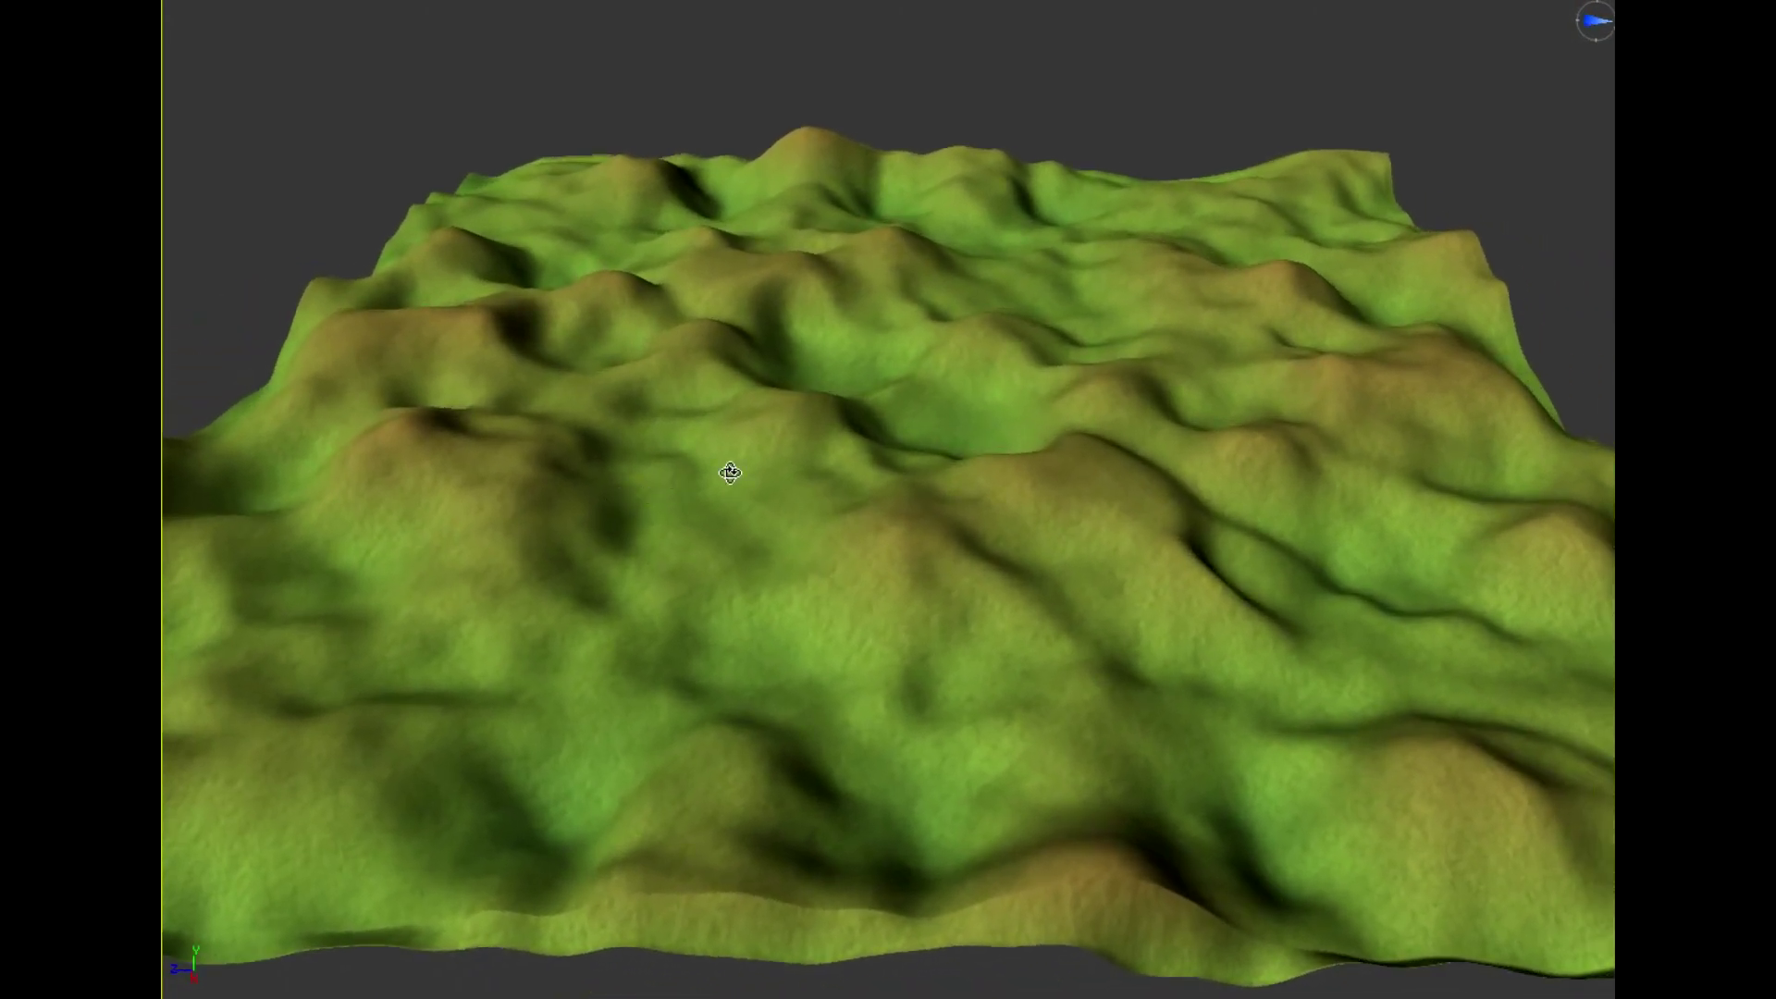
{"action": "middle_click_drag", "start_coordinate": [961, 531], "coordinate": [870, 546], "text": "alt"}
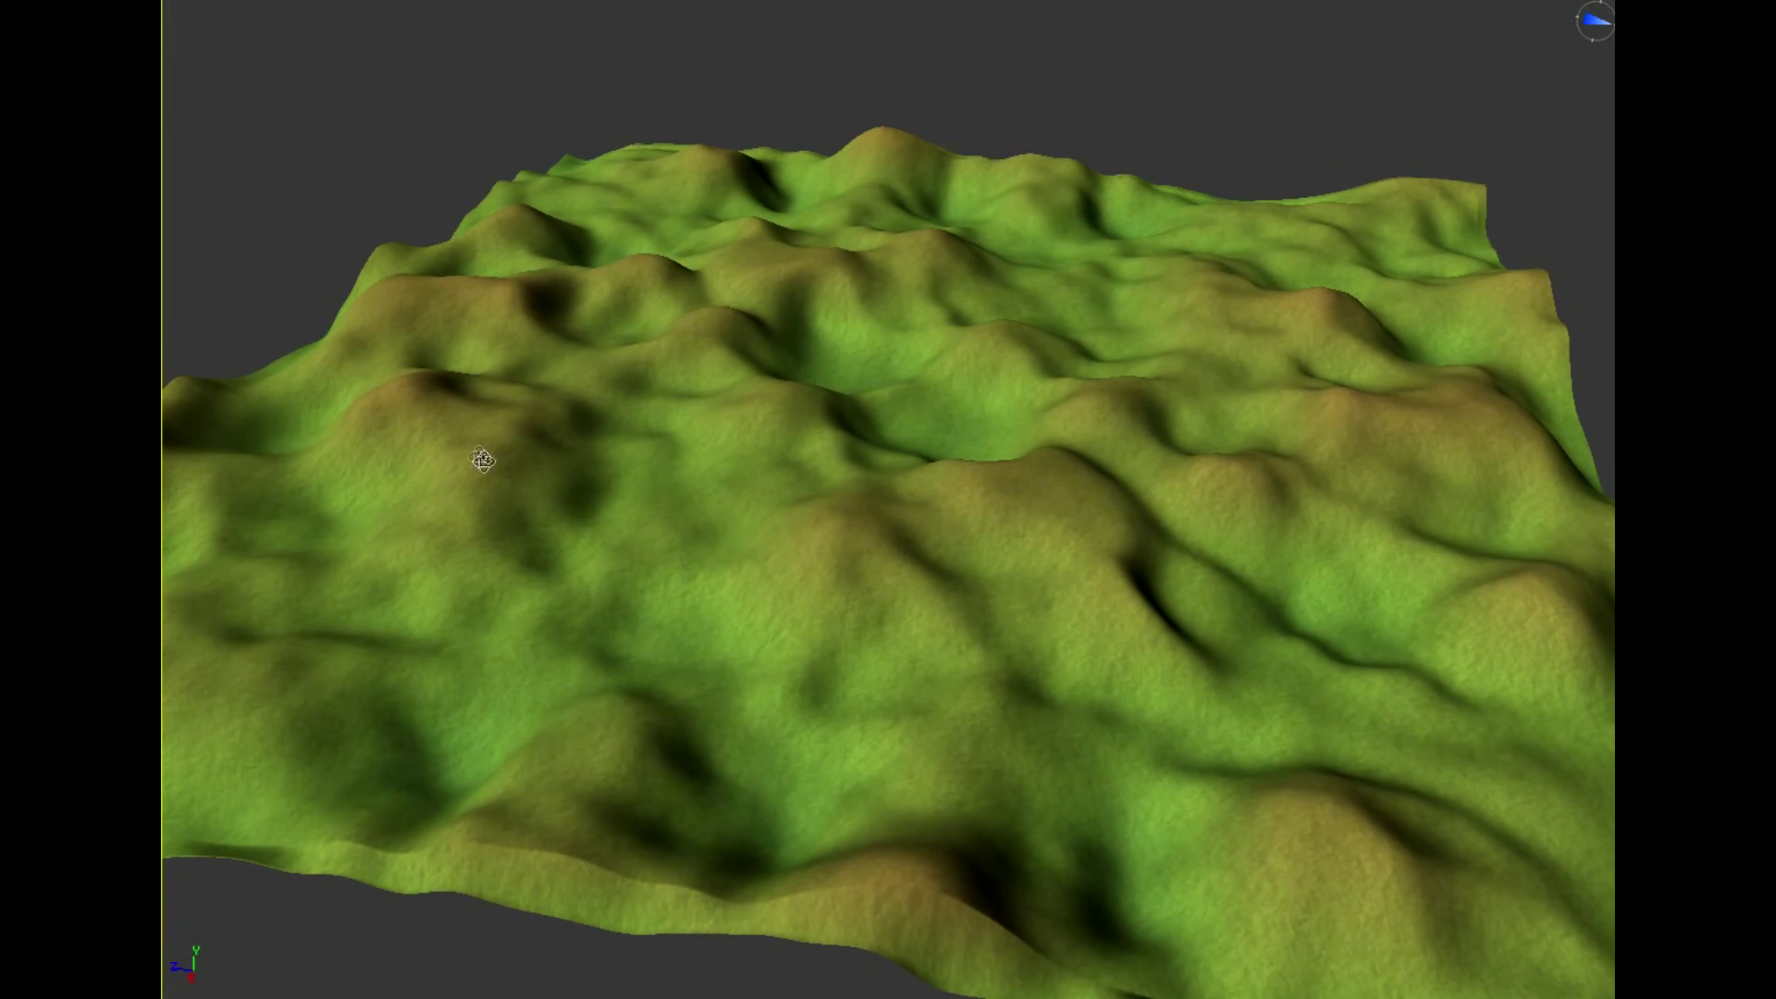
{"action": "middle_click_drag", "start_coordinate": [481, 460], "coordinate": [648, 463], "text": "alt"}
{"action": "middle_click_drag", "start_coordinate": [786, 324], "coordinate": [809, 240], "text": "alt"}
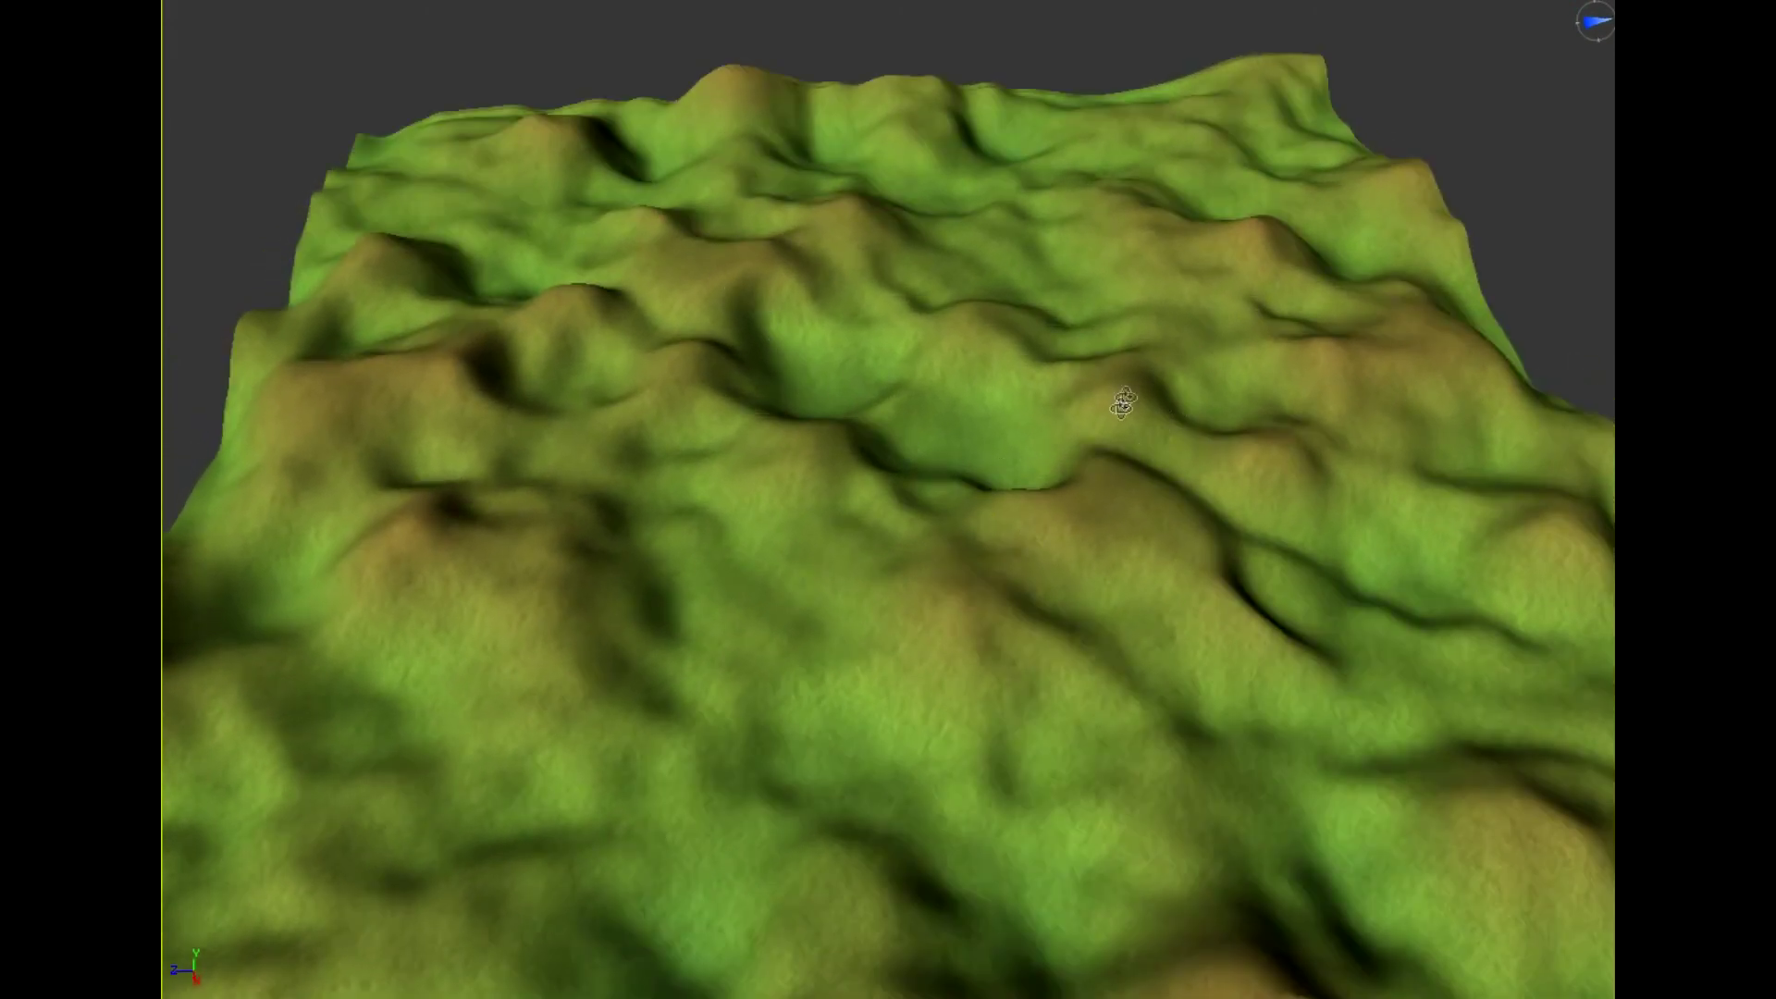
{"action": "middle_click_drag", "start_coordinate": [907, 694], "coordinate": [907, 743], "text": "alt"}
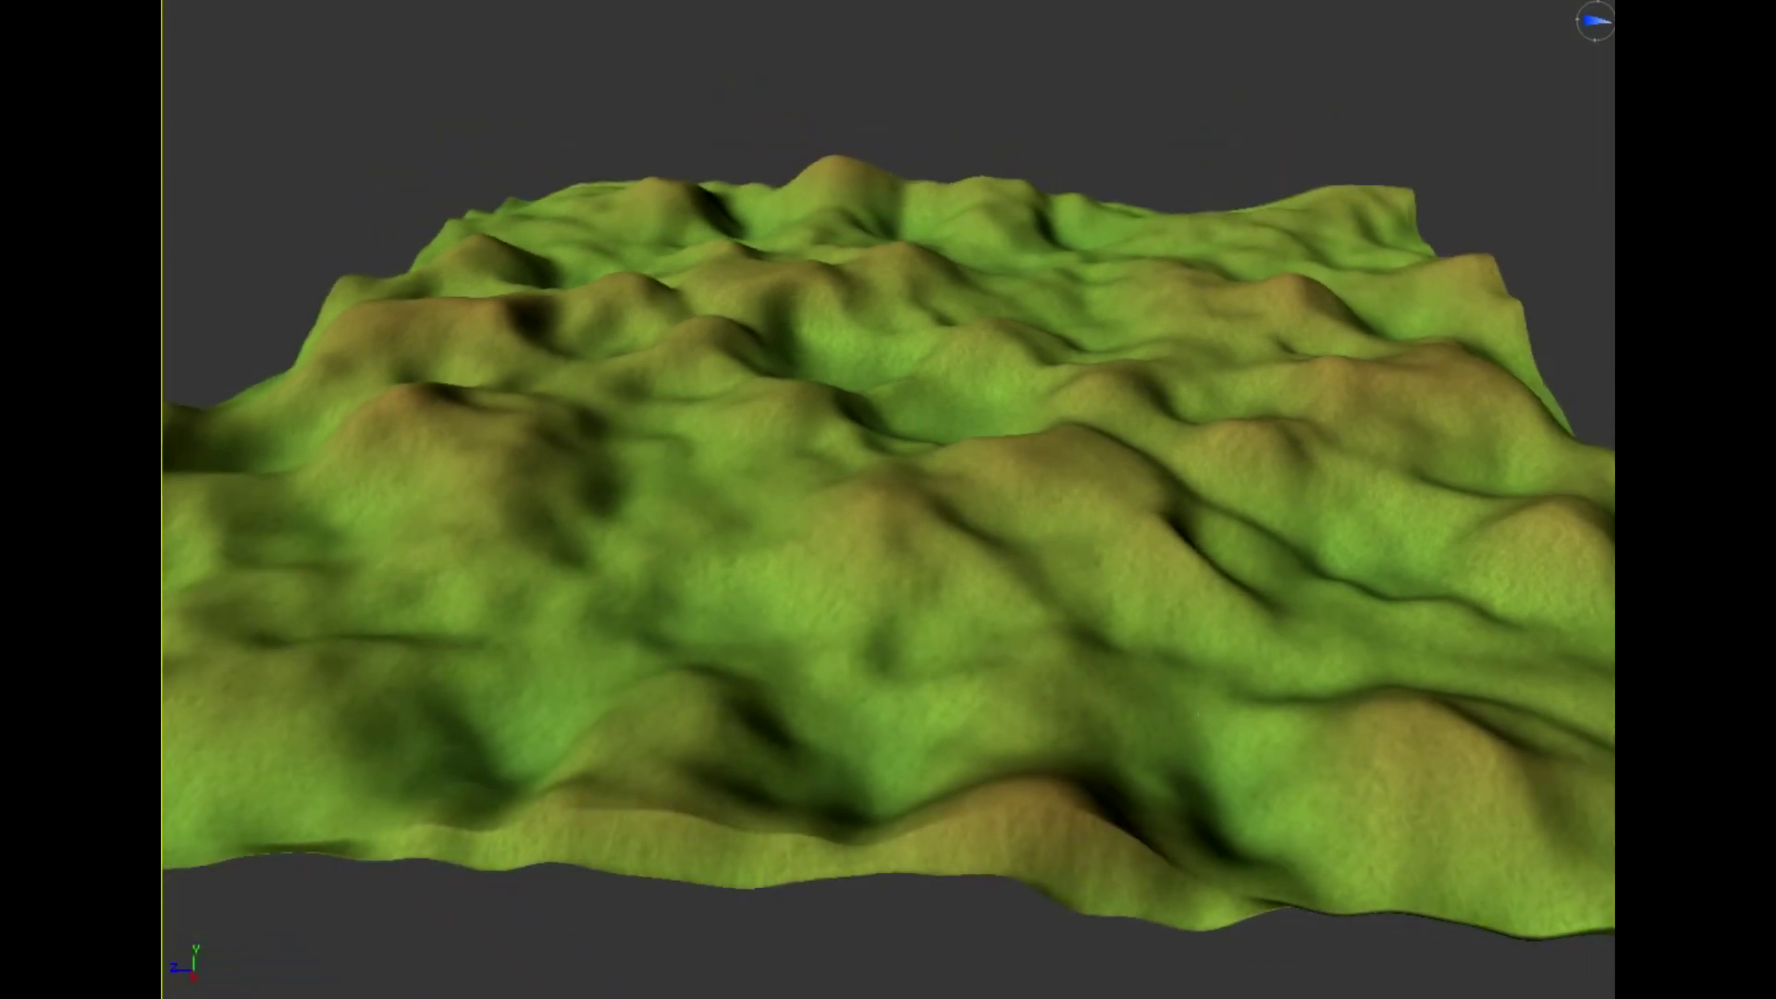
{"action": "middle_click_drag", "start_coordinate": [907, 555], "coordinate": [805, 578], "text": "alt"}
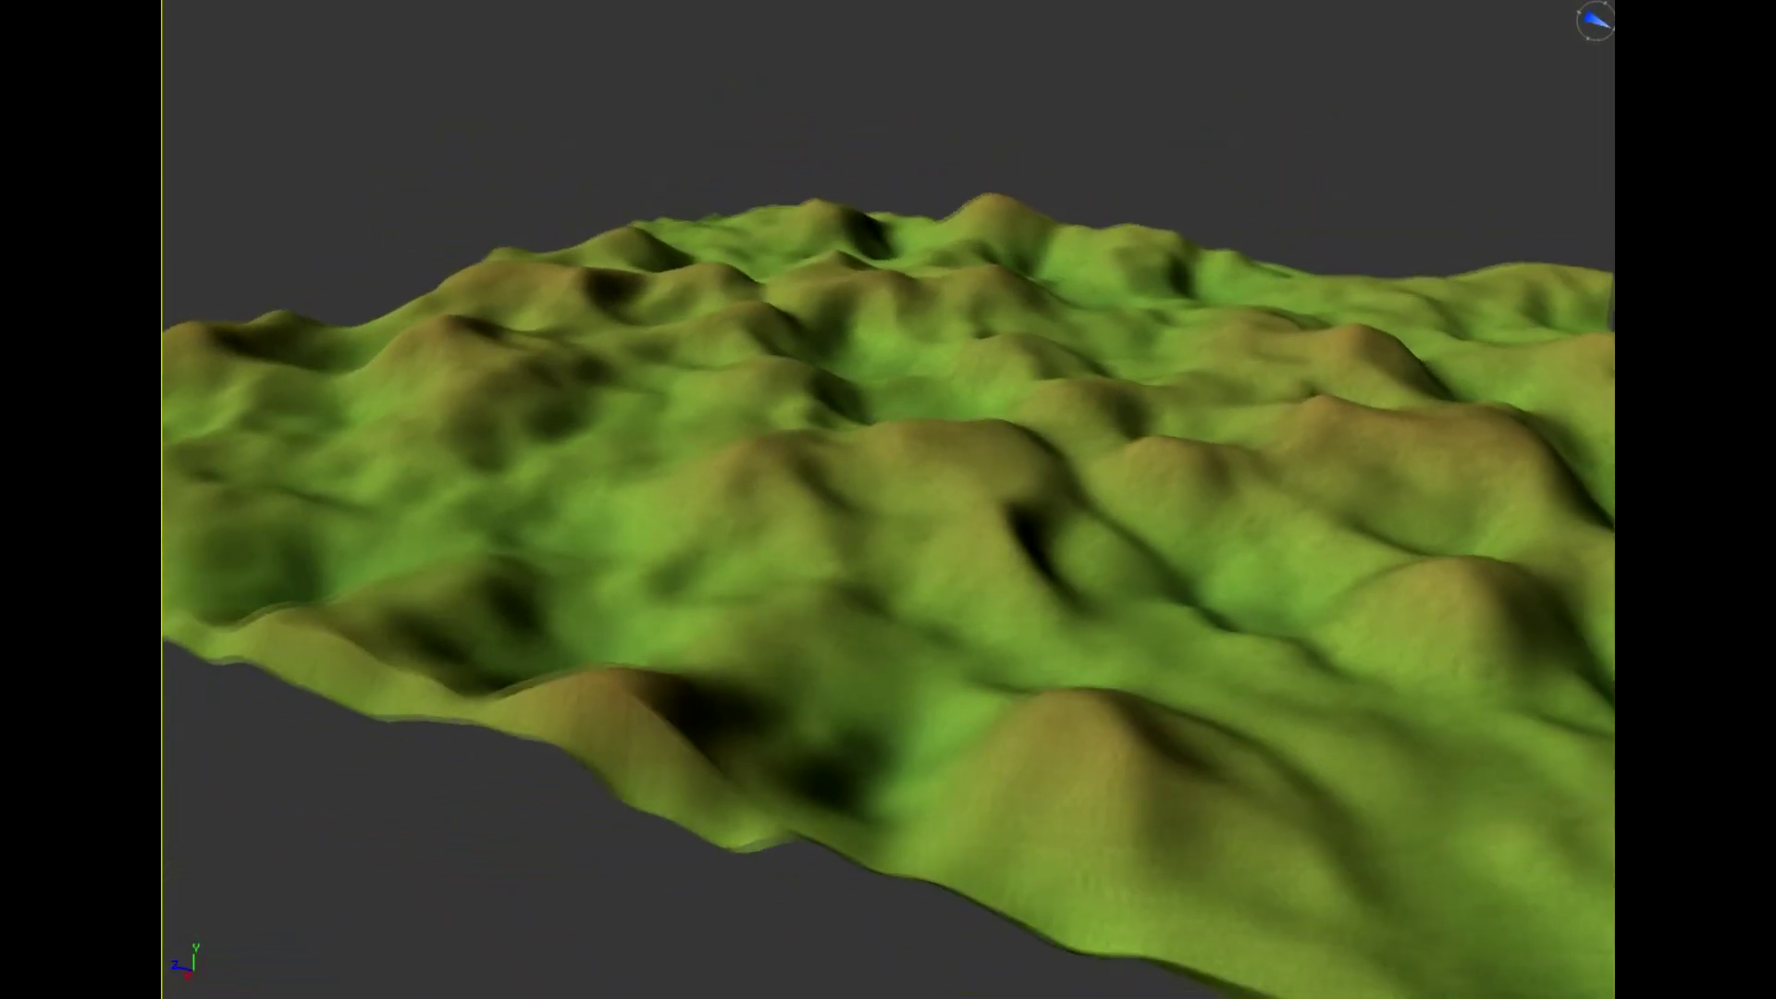
{"action": "middle_click_drag", "start_coordinate": [1091, 731], "coordinate": [1212, 592], "text": "alt"}
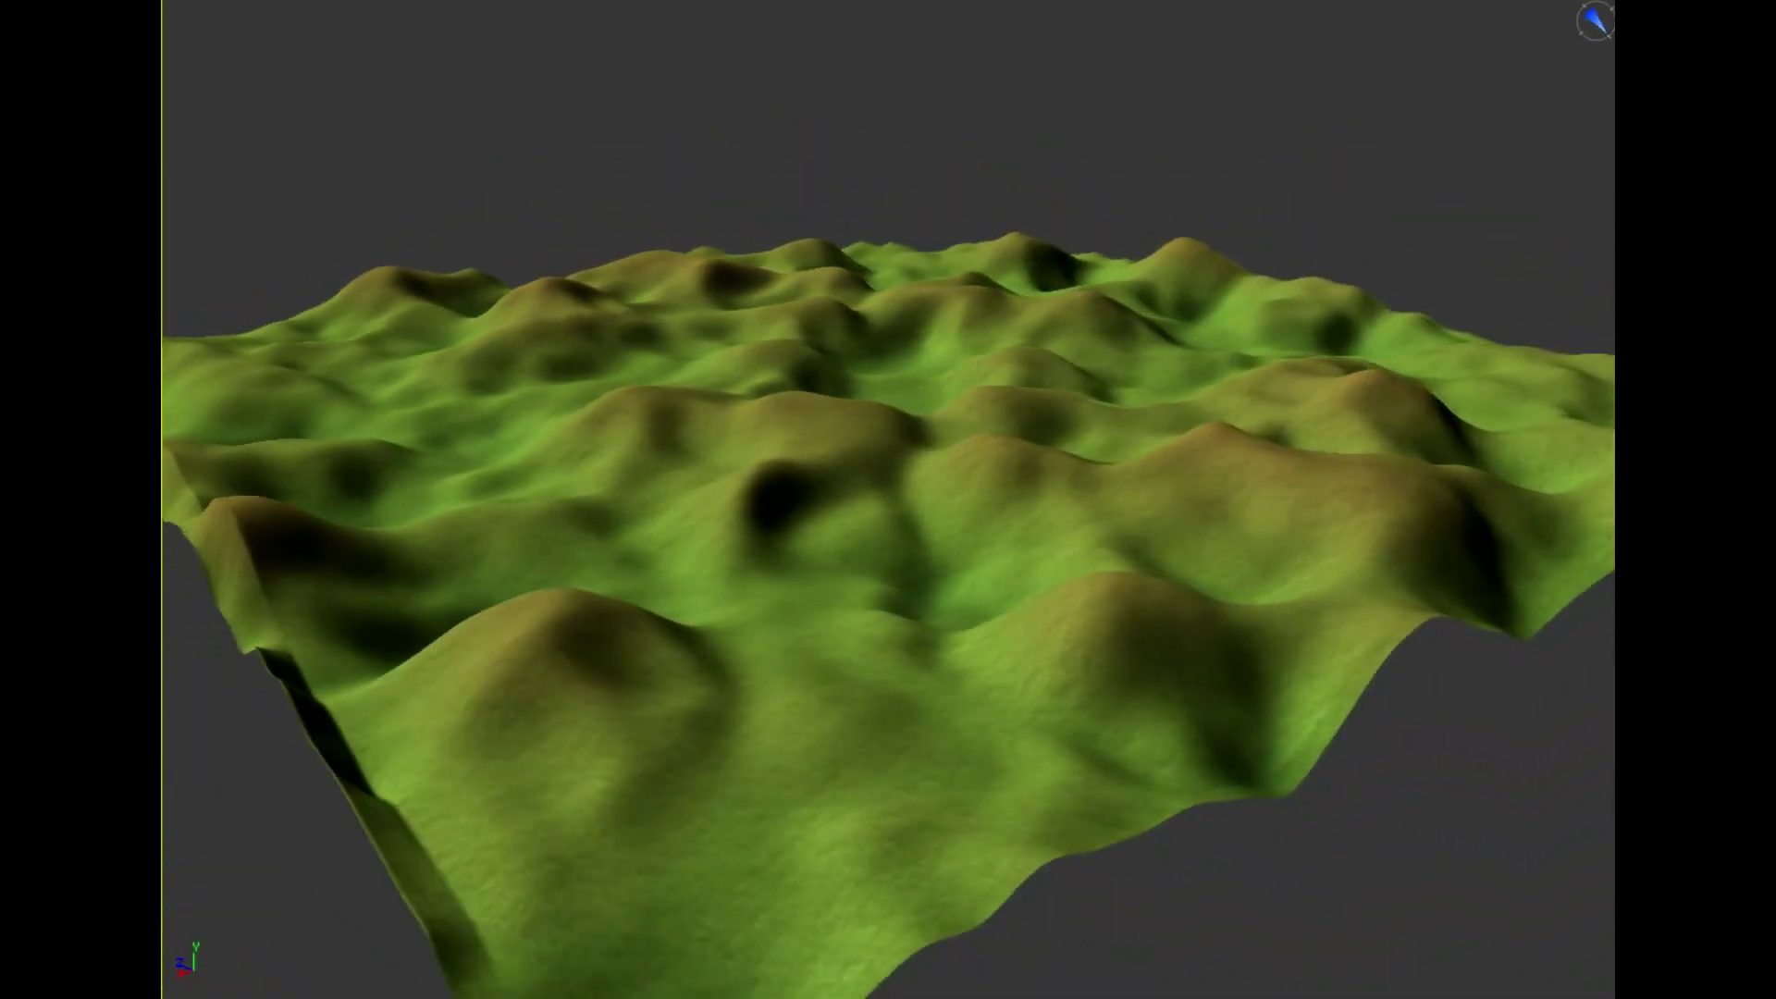
{"action": "middle_click_drag", "start_coordinate": [1277, 643], "coordinate": [857, 460], "text": "alt"}
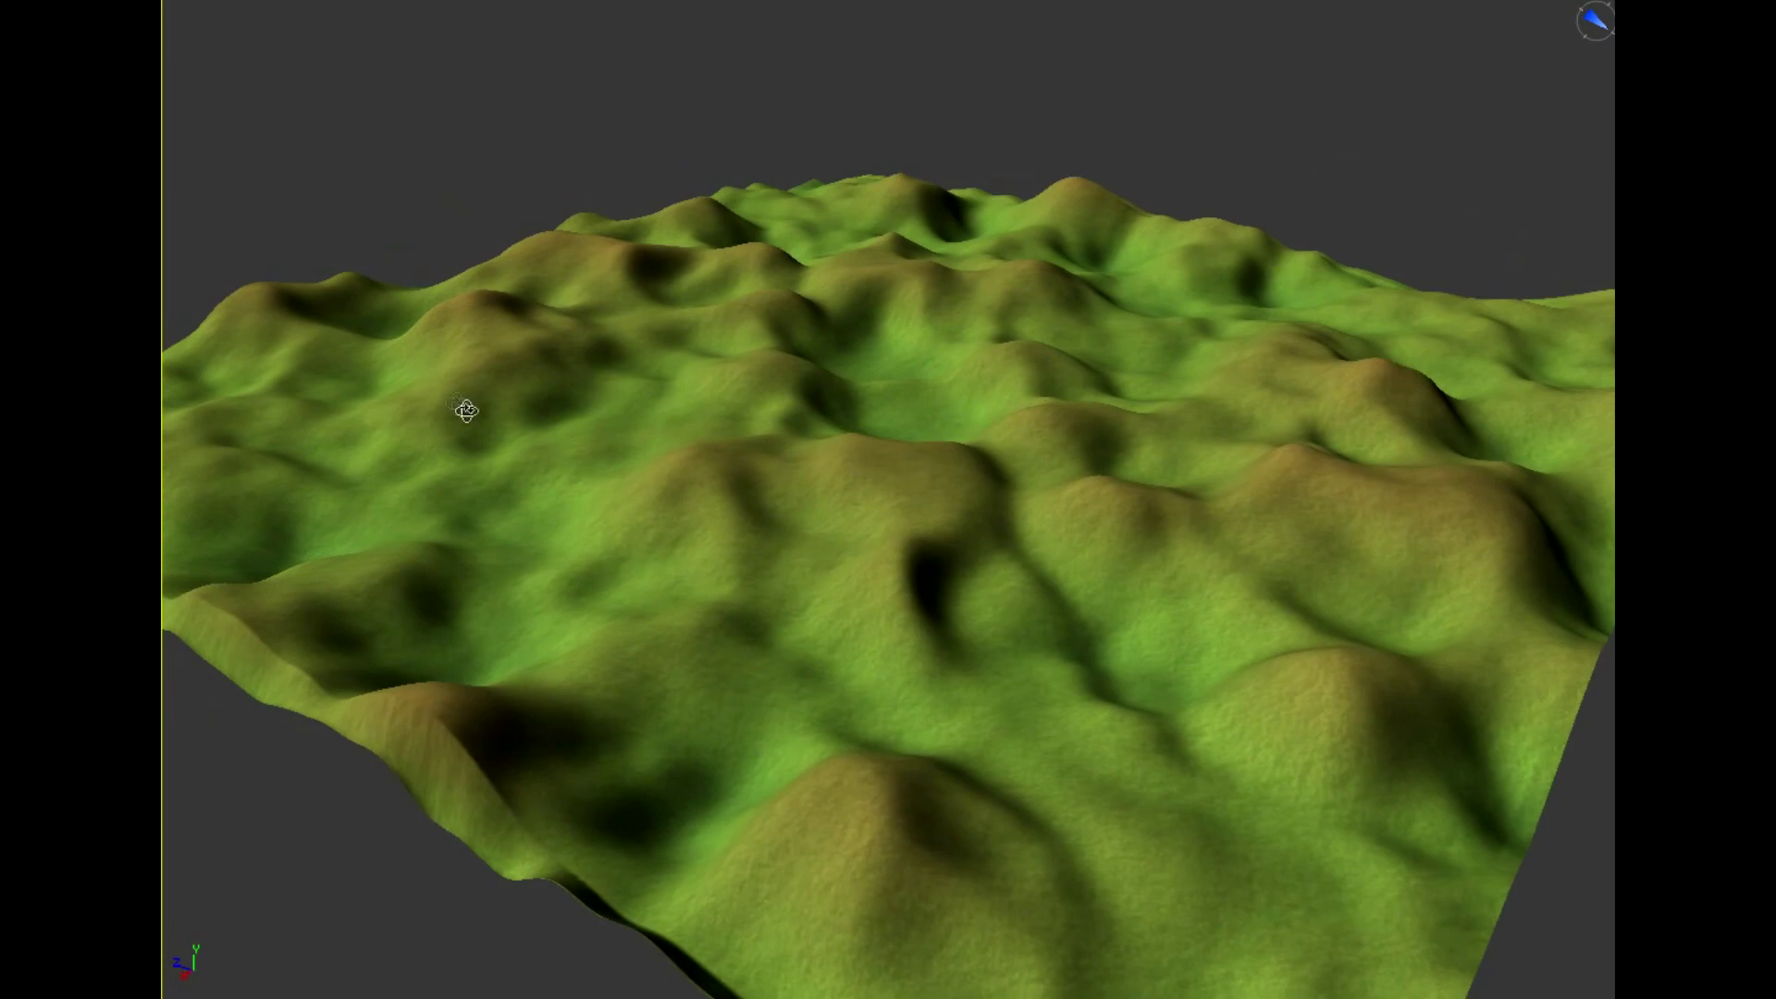
{"action": "middle_click_drag", "start_coordinate": [445, 454], "coordinate": [805, 529], "text": "alt"}
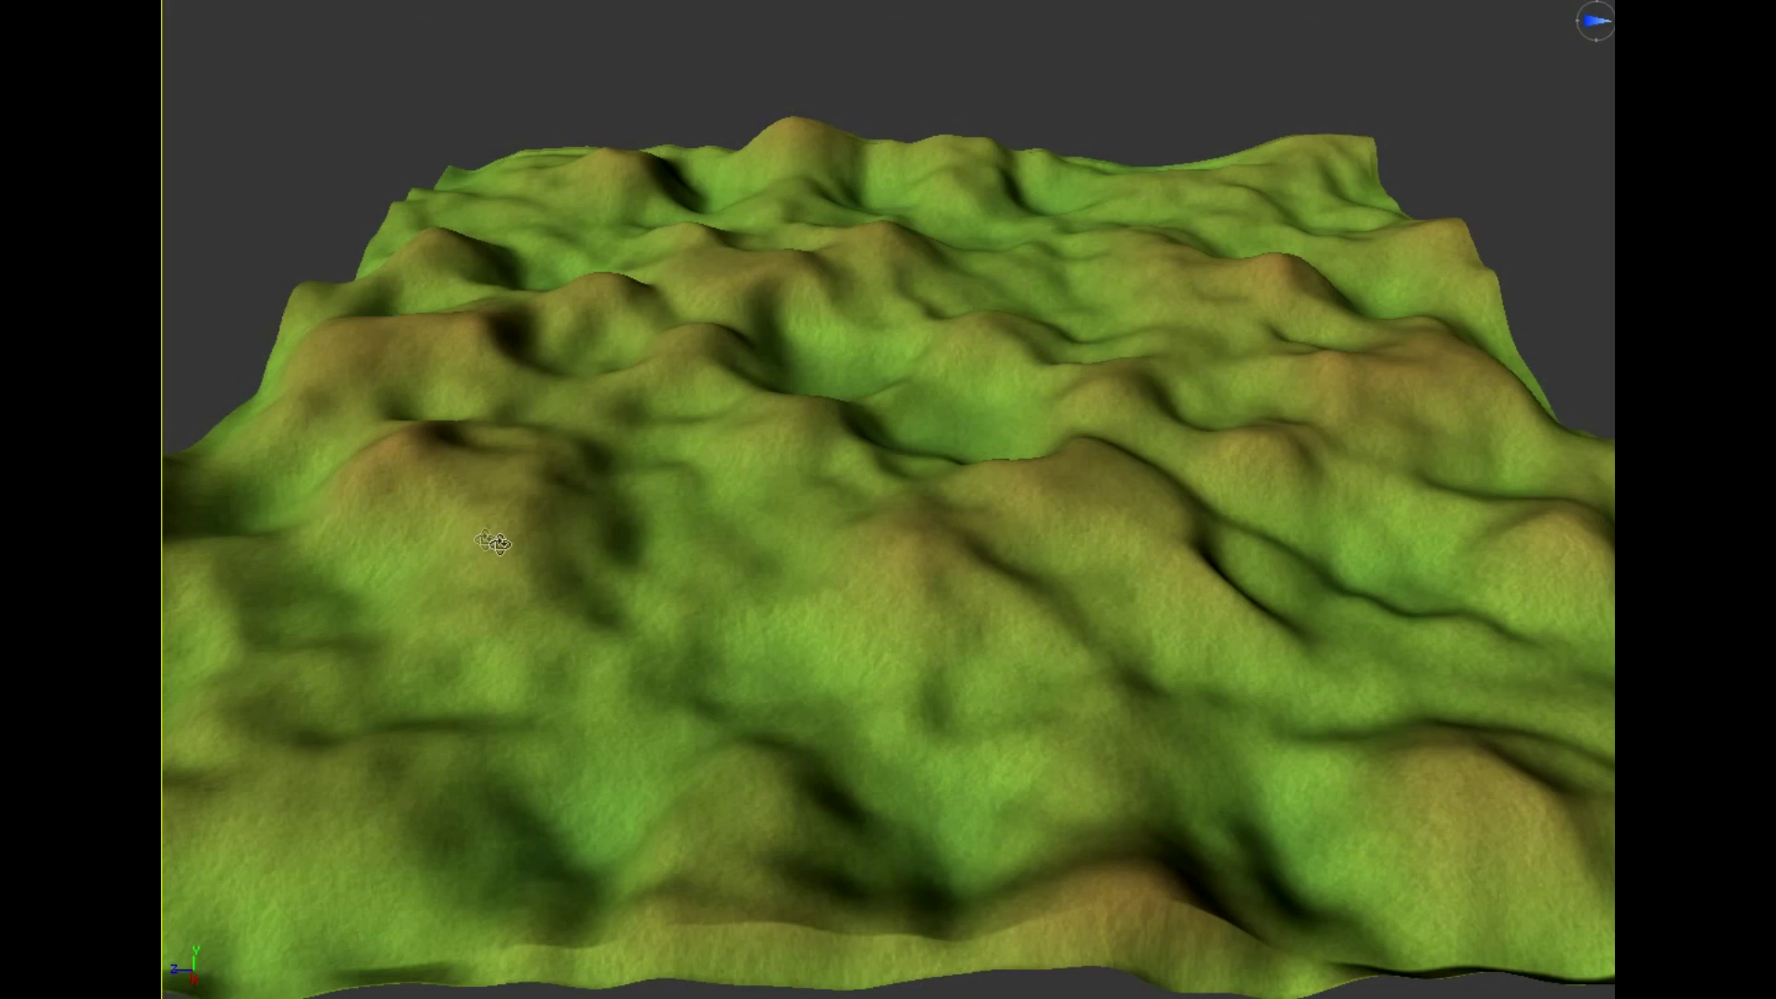
Step: Compare the hills and hollows across the whole terrain from its near corner, the opposite side and the front edge
{"action": "left_click_drag", "start_coordinate": [492, 543], "coordinate": [768, 543]}
{"action": "mouse_move", "coordinate": [703, 541]}
{"action": "middle_mouse_down", "text": "alt"}
{"action": "mouse_move", "coordinate": [1281, 489]}
{"action": "mouse_move", "coordinate": [703, 537]}
{"action": "middle_mouse_up", "text": "alt"}
{"action": "middle_click_drag", "start_coordinate": [1429, 472], "coordinate": [1440, 449], "text": "alt"}
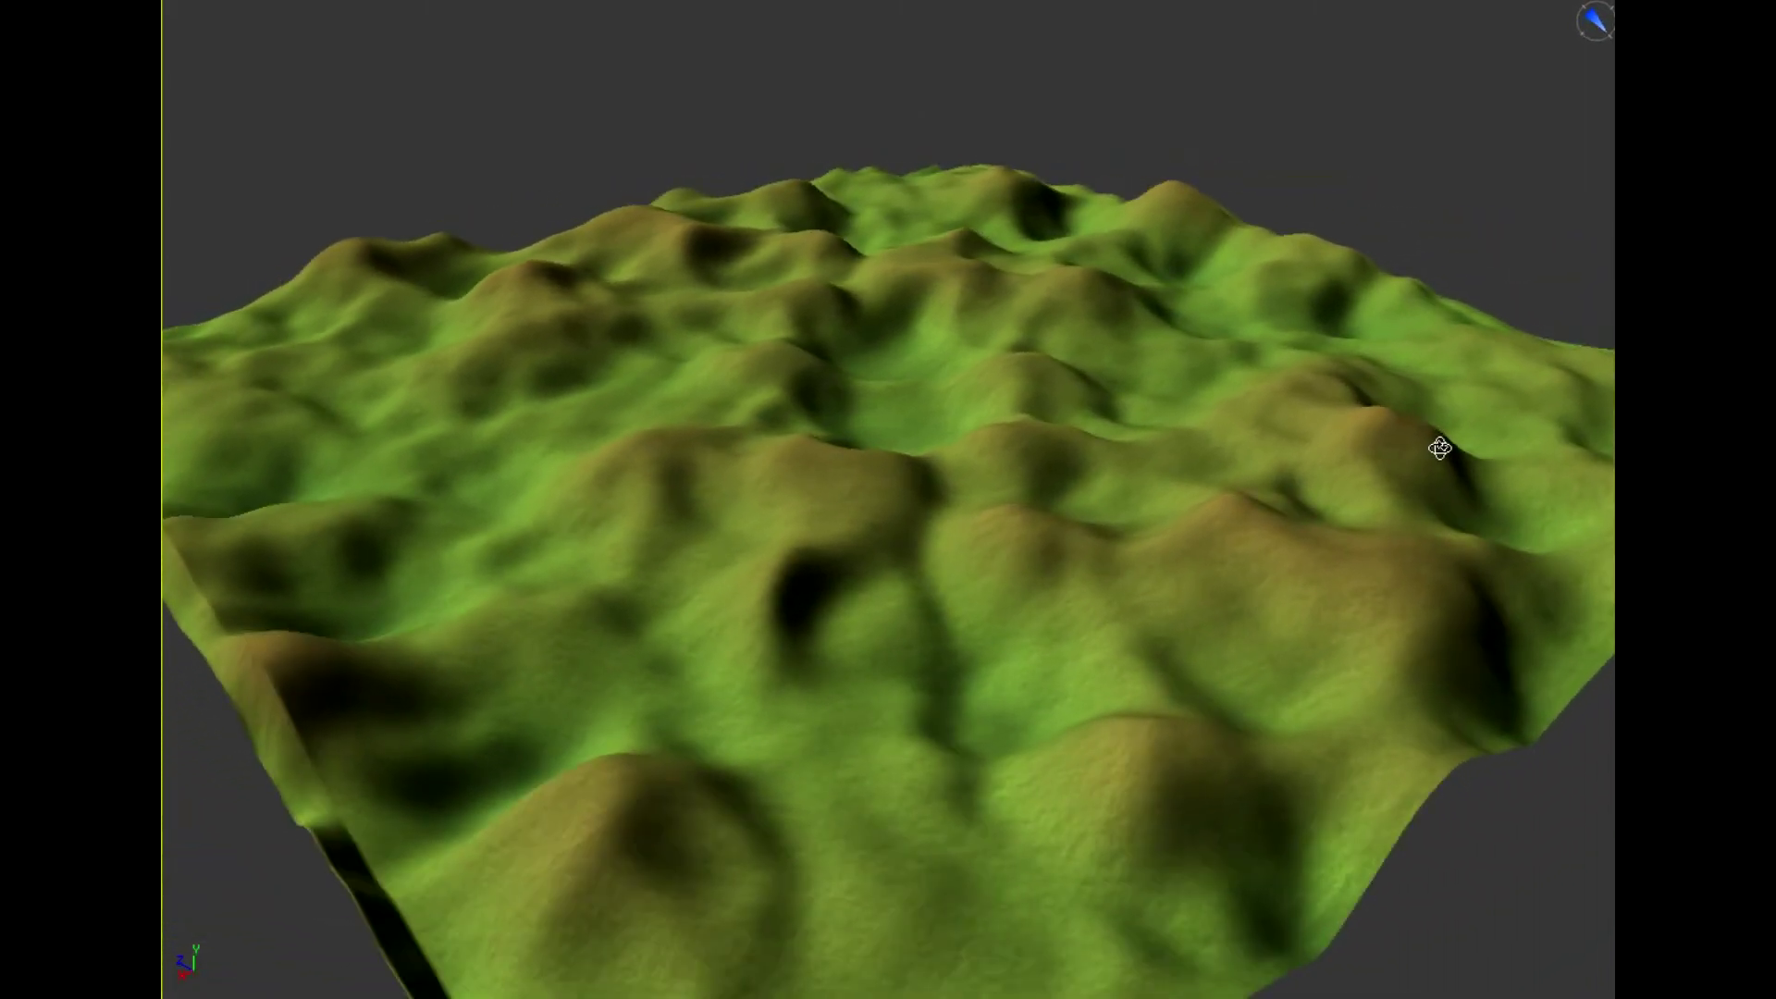
{"action": "middle_click_drag", "start_coordinate": [1250, 449], "coordinate": [490, 573], "text": "alt"}
{"action": "middle_click_drag", "start_coordinate": [722, 597], "coordinate": [858, 564], "text": "alt"}
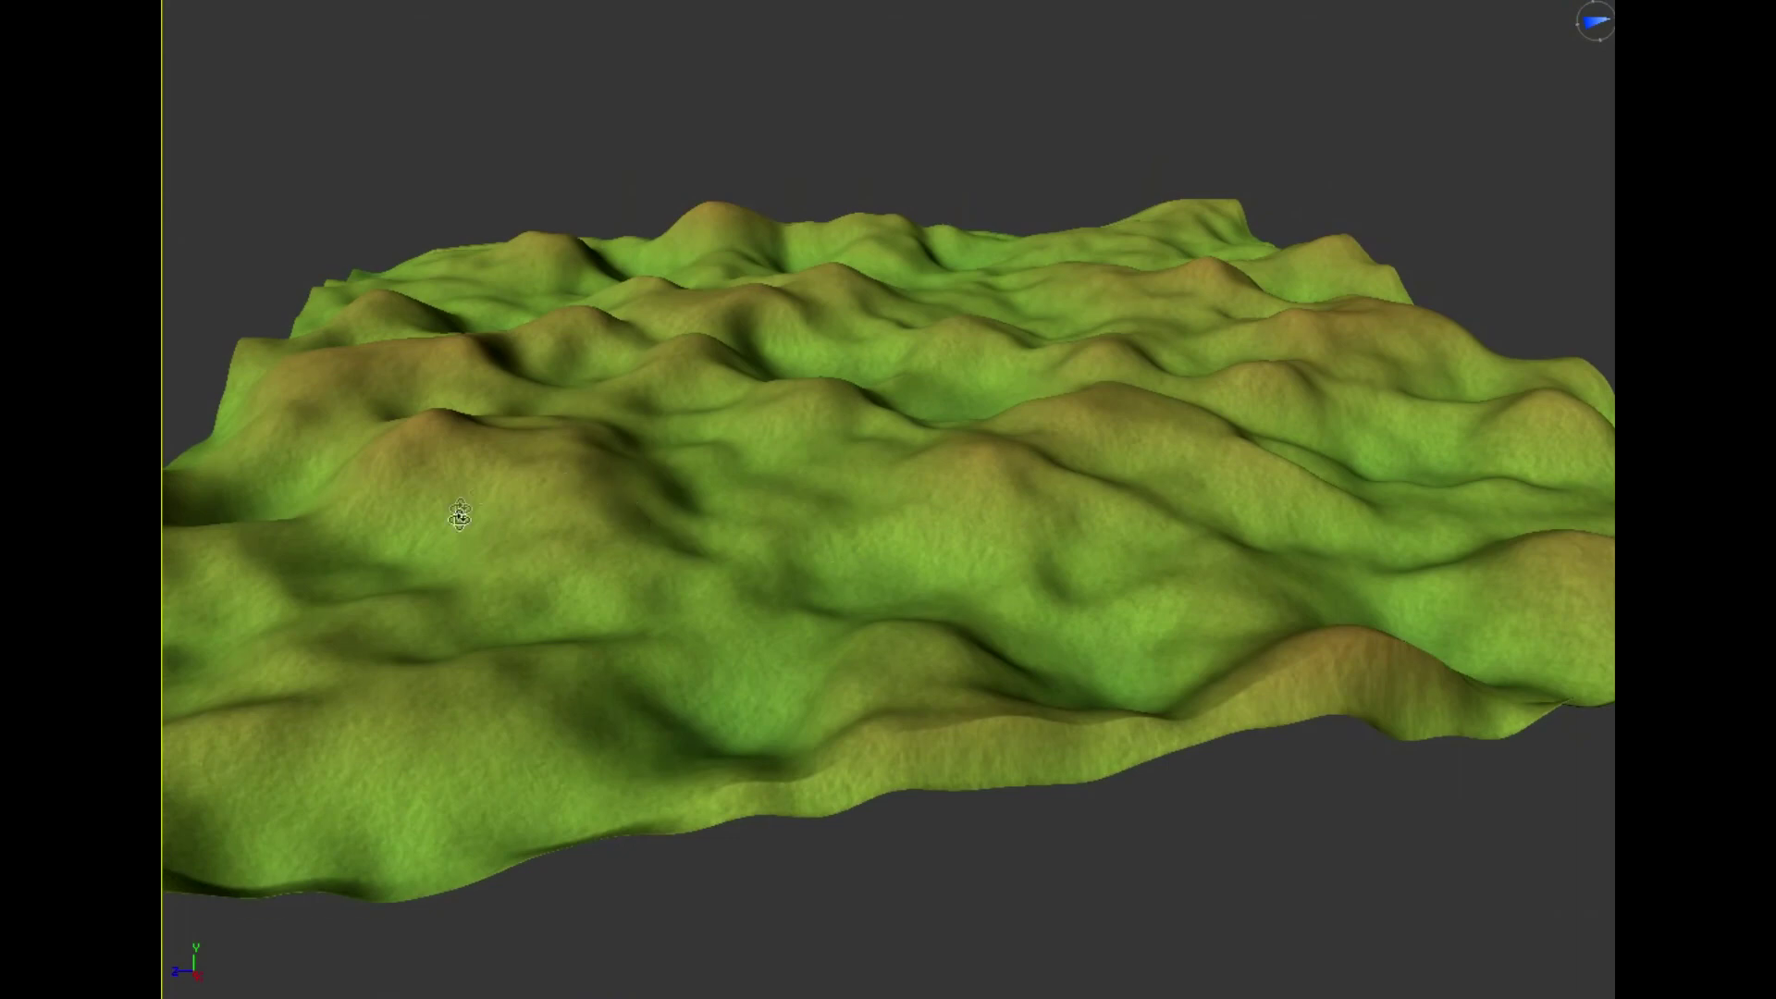
{"action": "middle_click_drag", "start_coordinate": [460, 514], "coordinate": [504, 565], "text": "alt"}
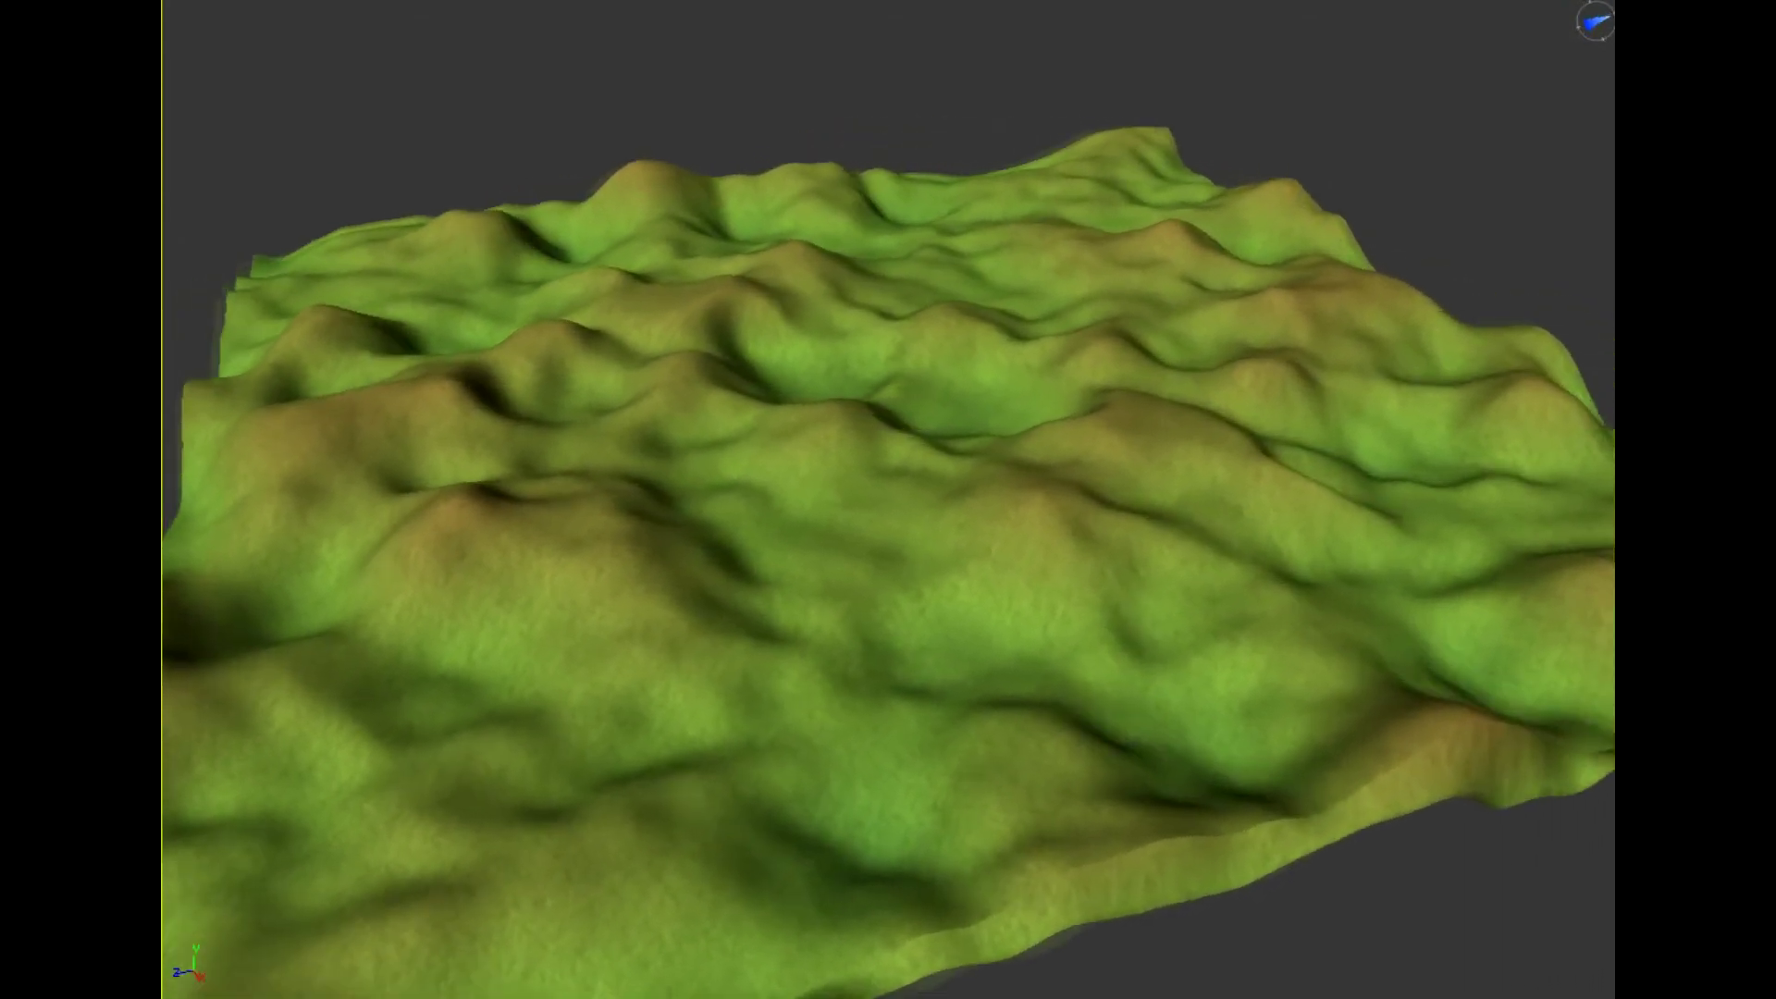
{"action": "middle_click_drag", "start_coordinate": [1263, 264], "coordinate": [1054, 370], "text": "alt"}
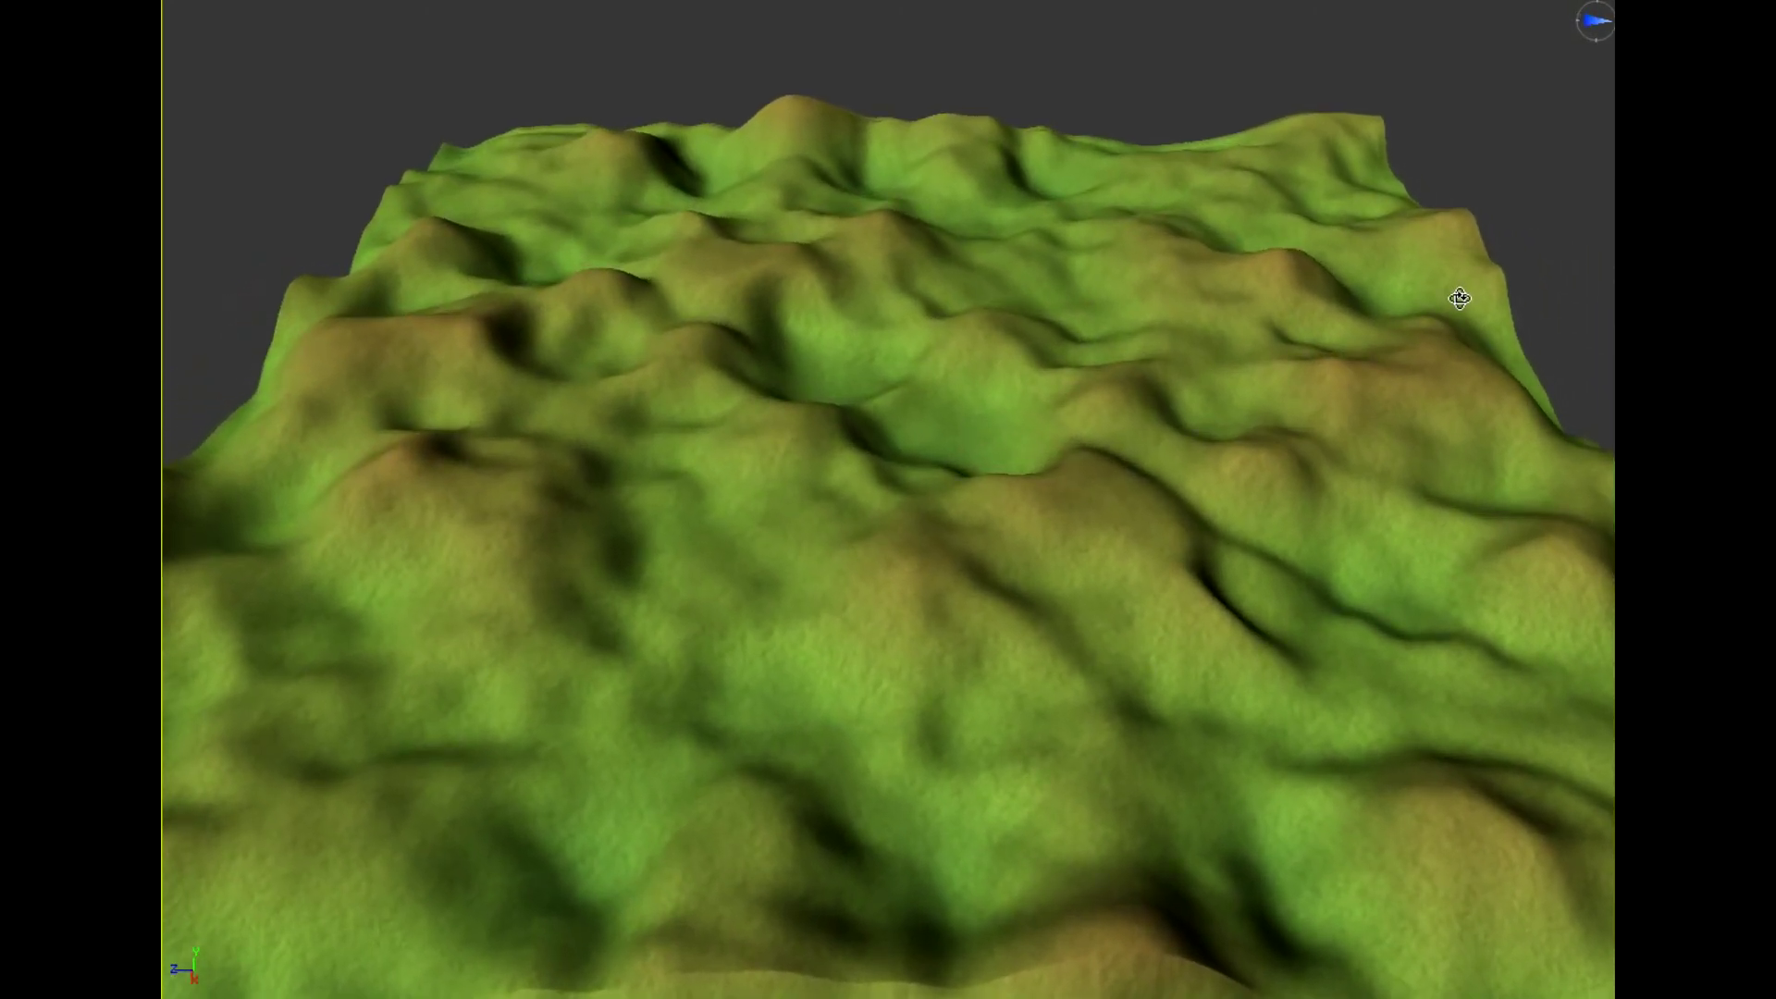
{"action": "middle_click_drag", "start_coordinate": [1394, 361], "coordinate": [1394, 344], "text": "alt"}
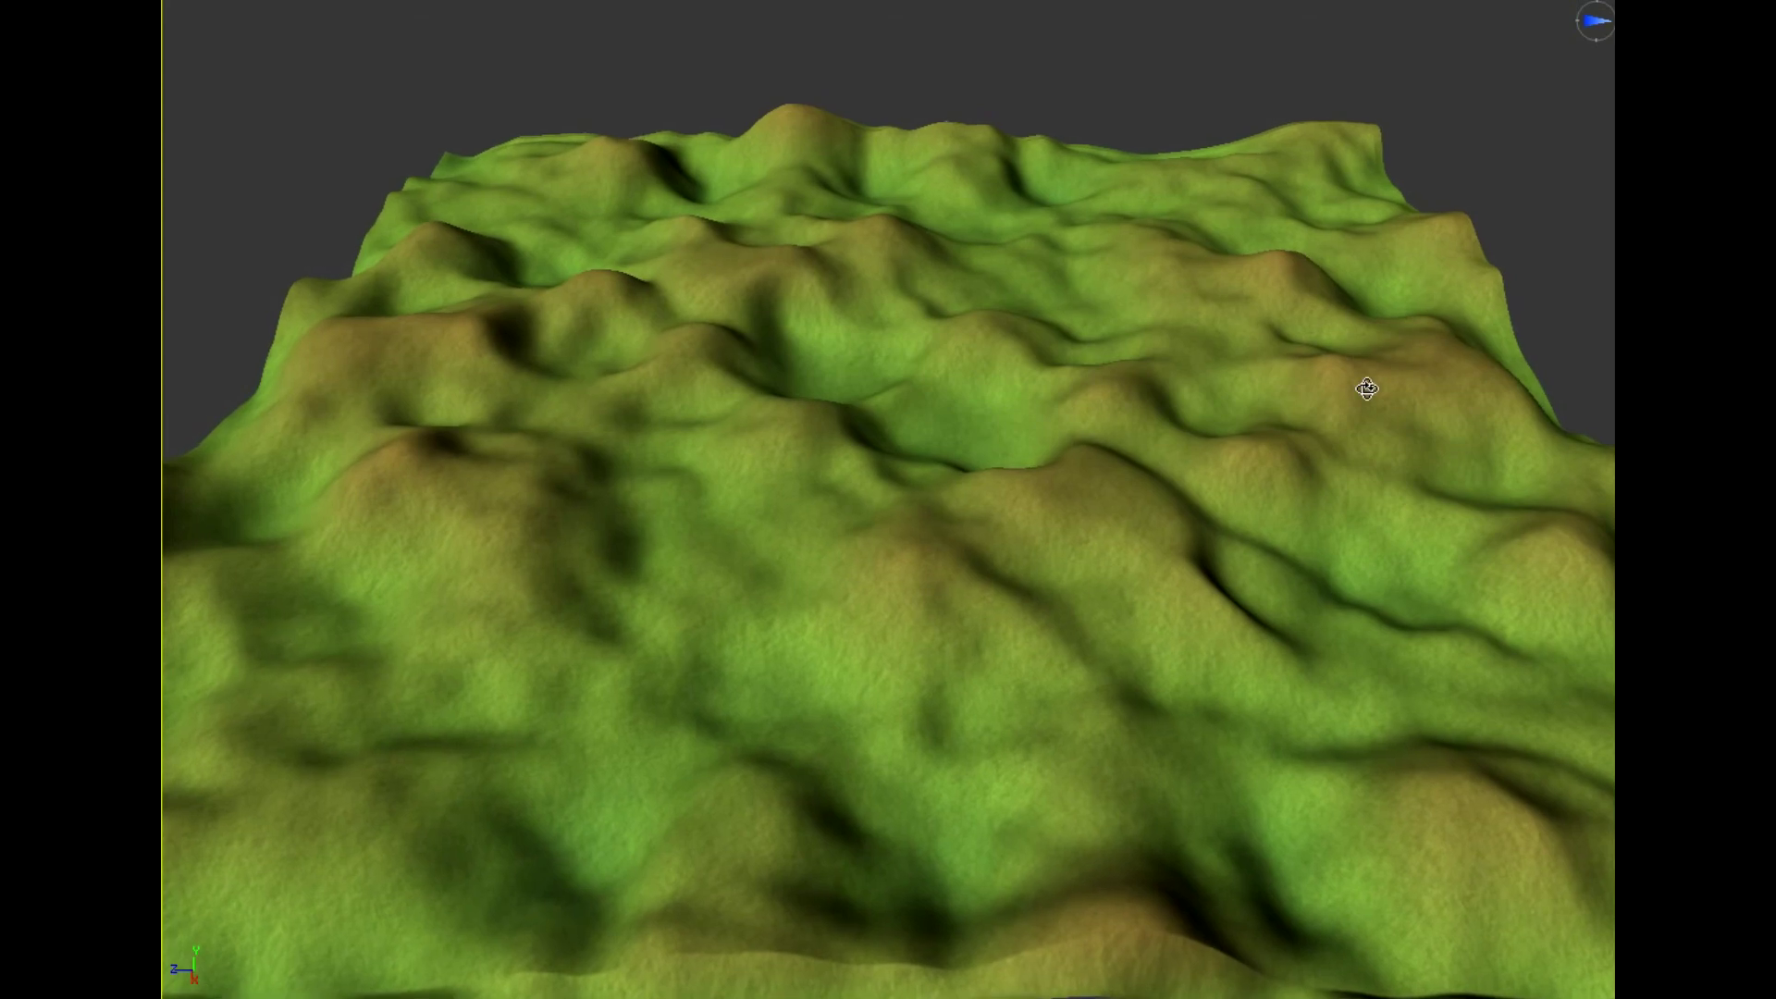